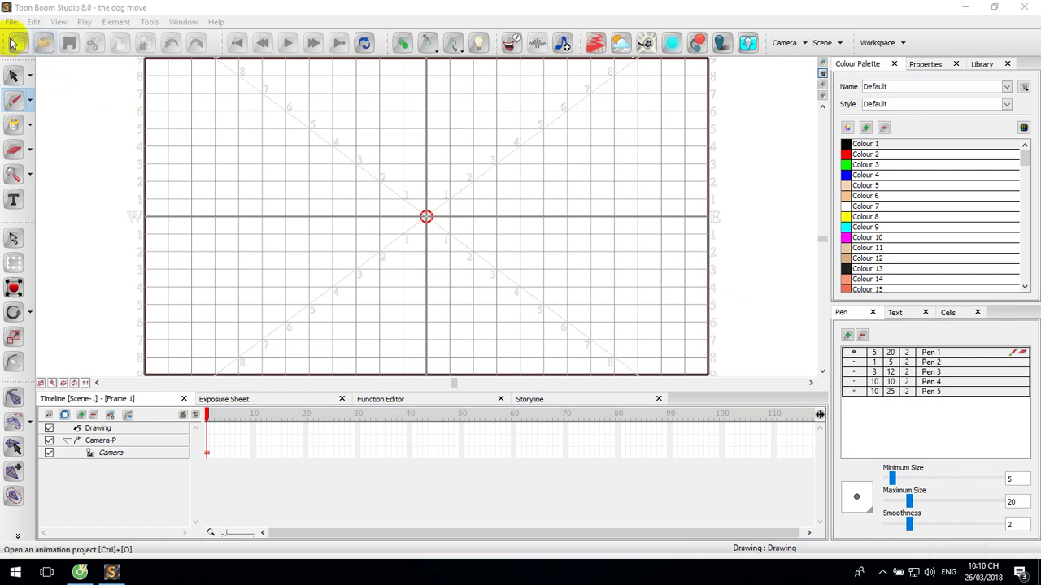
Try importing the khunglong bua PDF from the KHUNG LONG folder, and delete the resulting timeline element
left_click(11, 22)
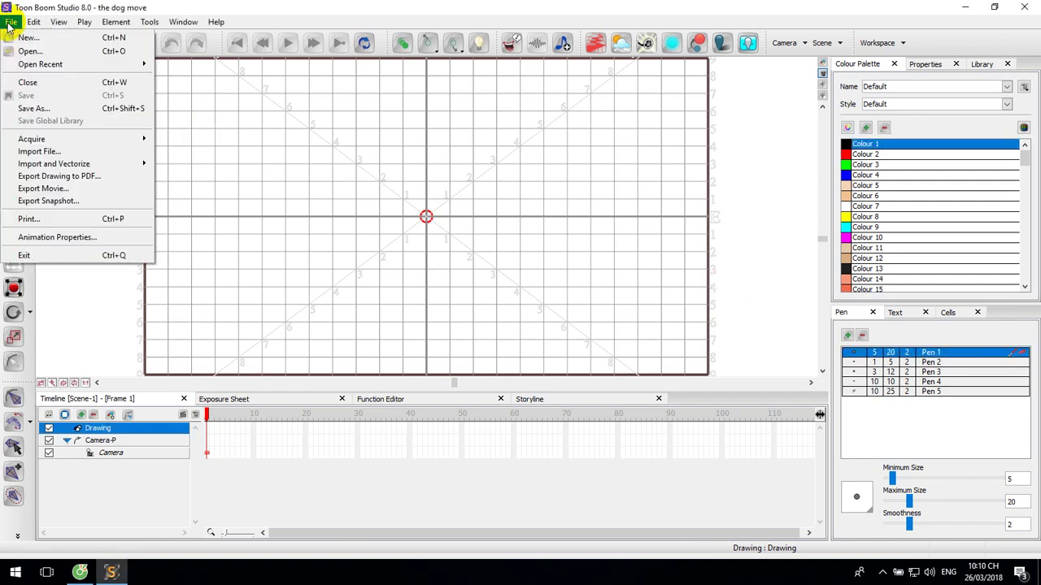
left_click(52, 153)
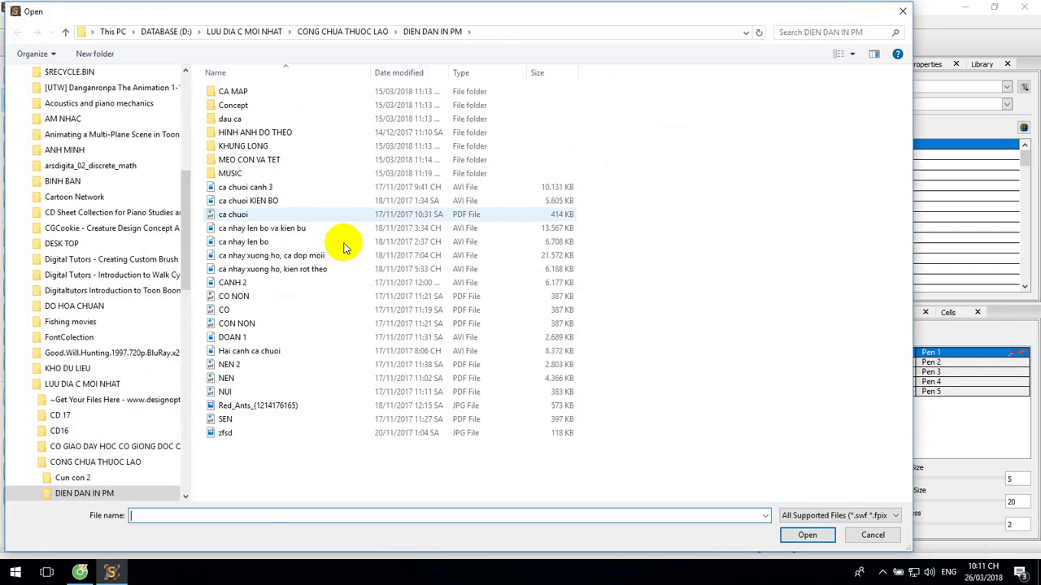
left_click(244, 147)
double_click(244, 147)
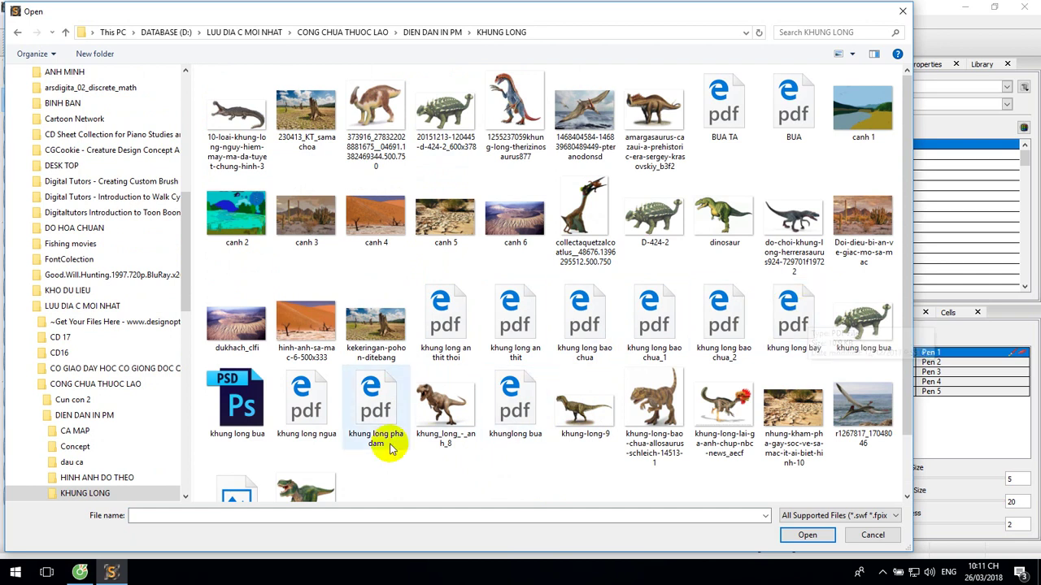
left_click(509, 396)
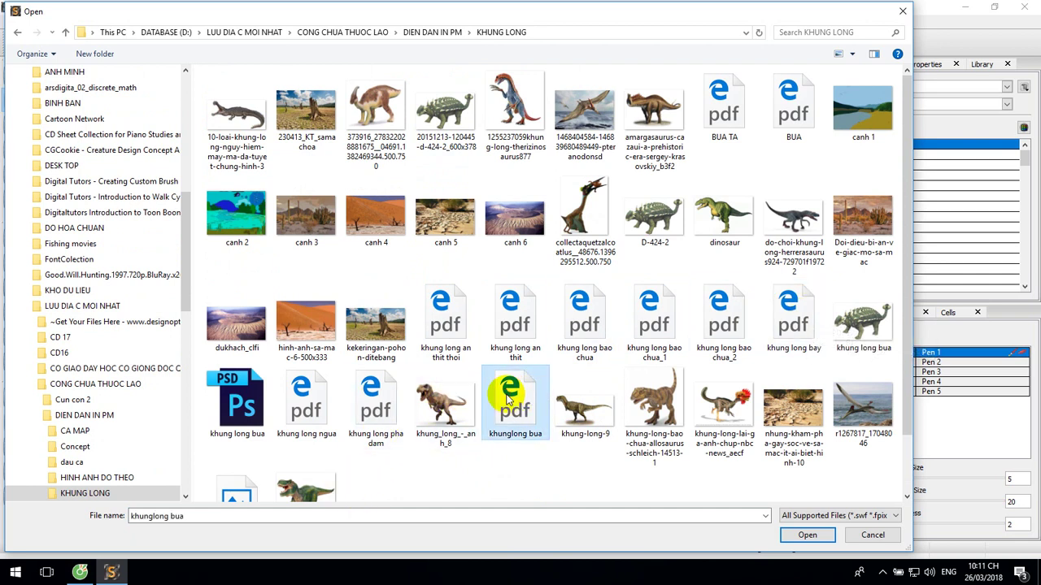
left_click(797, 537)
left_click(530, 305)
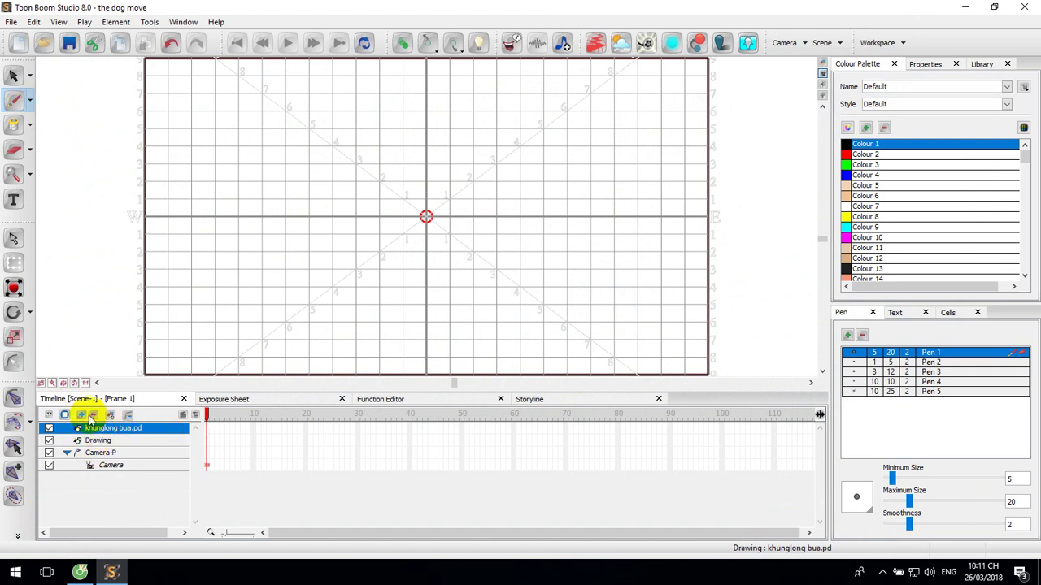
left_click(93, 415)
Import the BUA TA PDF from the KHUNG LONG folder, preserving the original layers of Illustrator documents
left_click(10, 23)
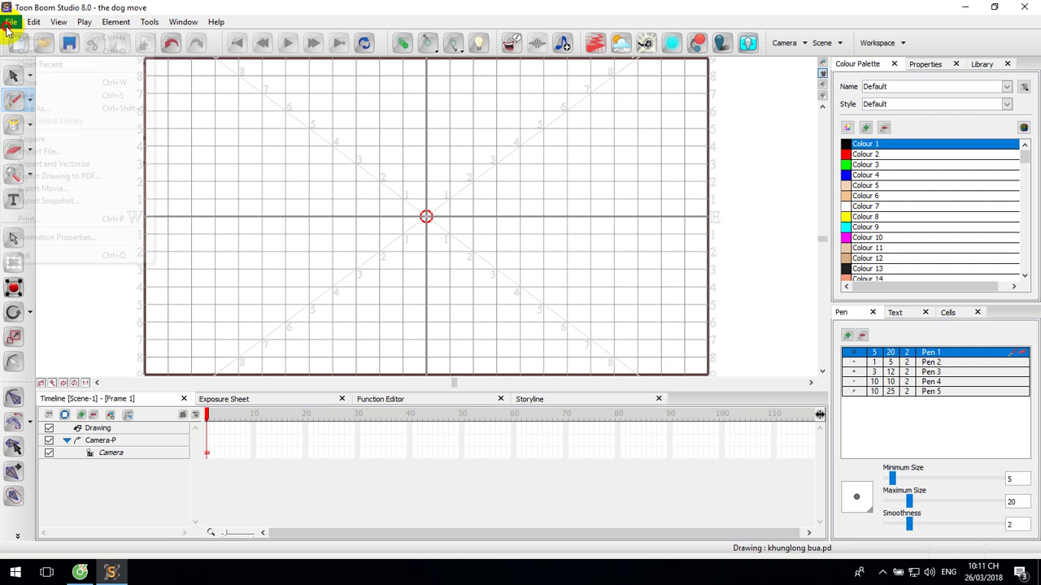
left_click(86, 151)
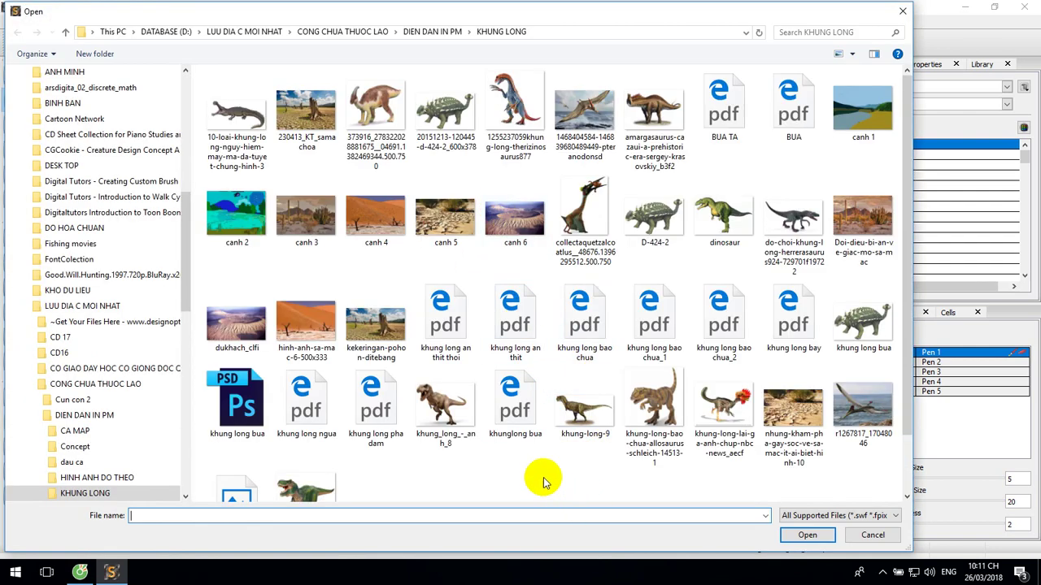
left_click(382, 405)
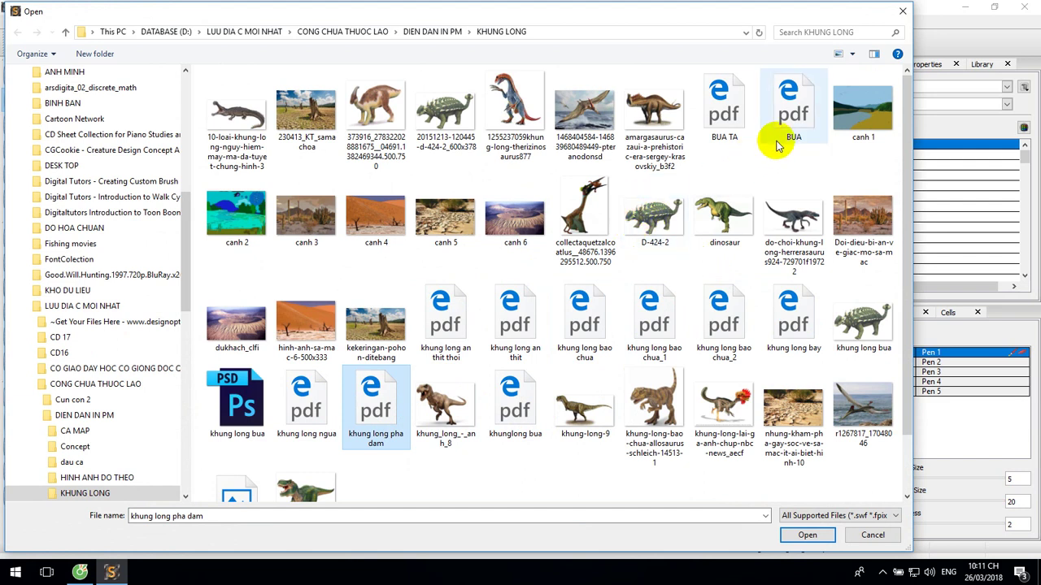
left_click(731, 116)
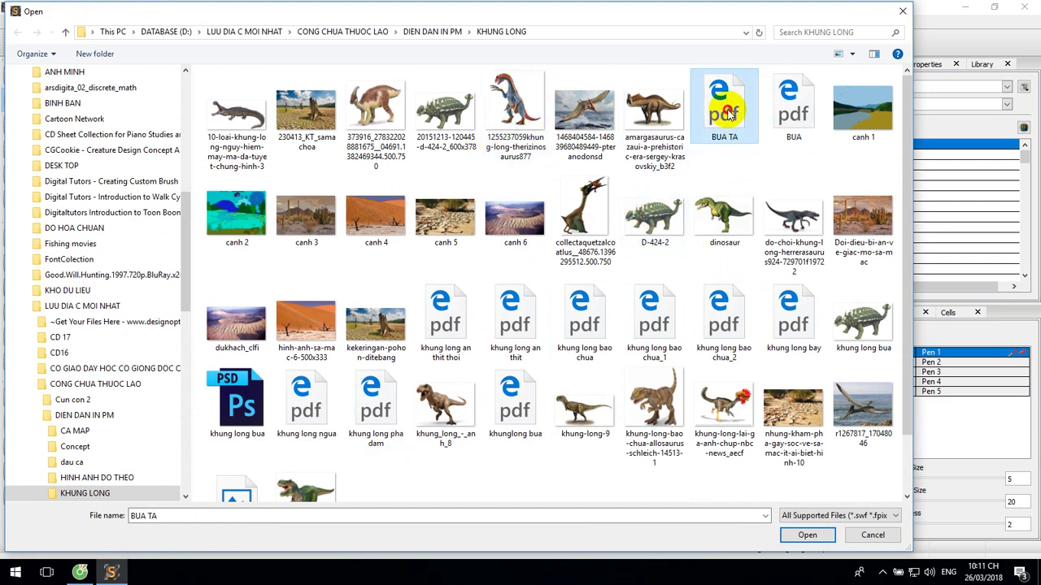
double_click(731, 115)
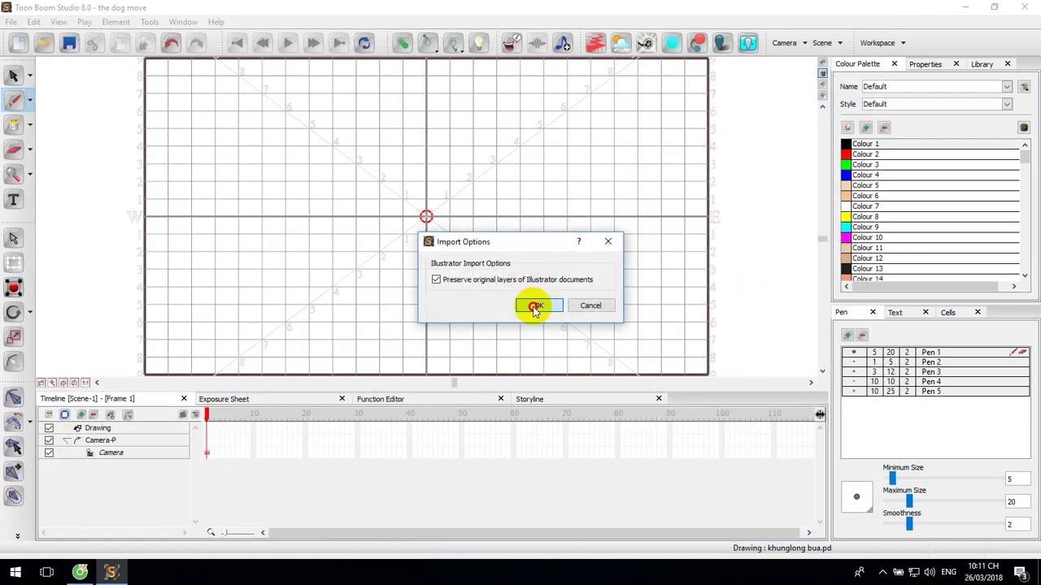
left_click(530, 306)
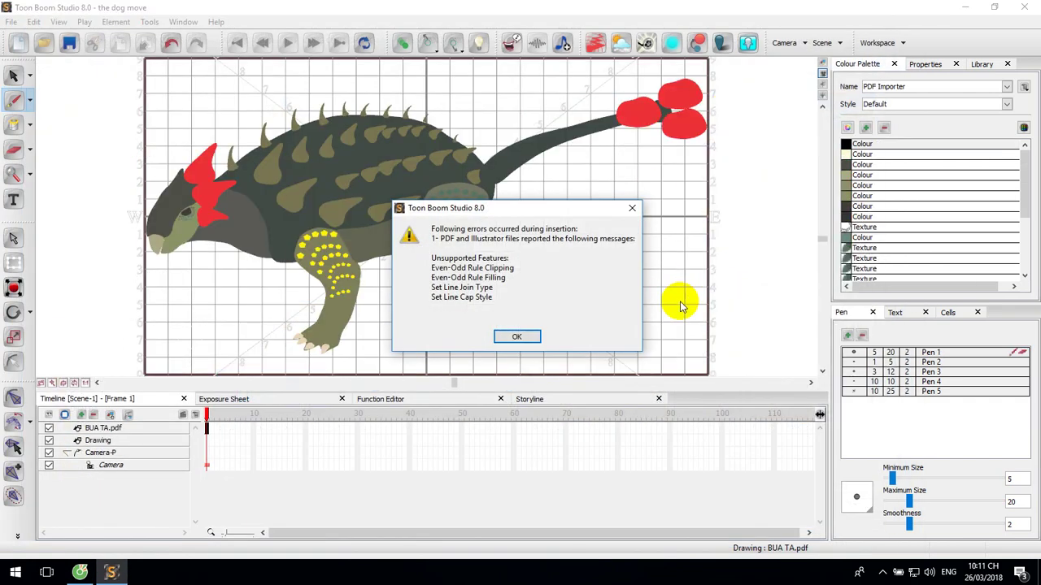
left_click(525, 337)
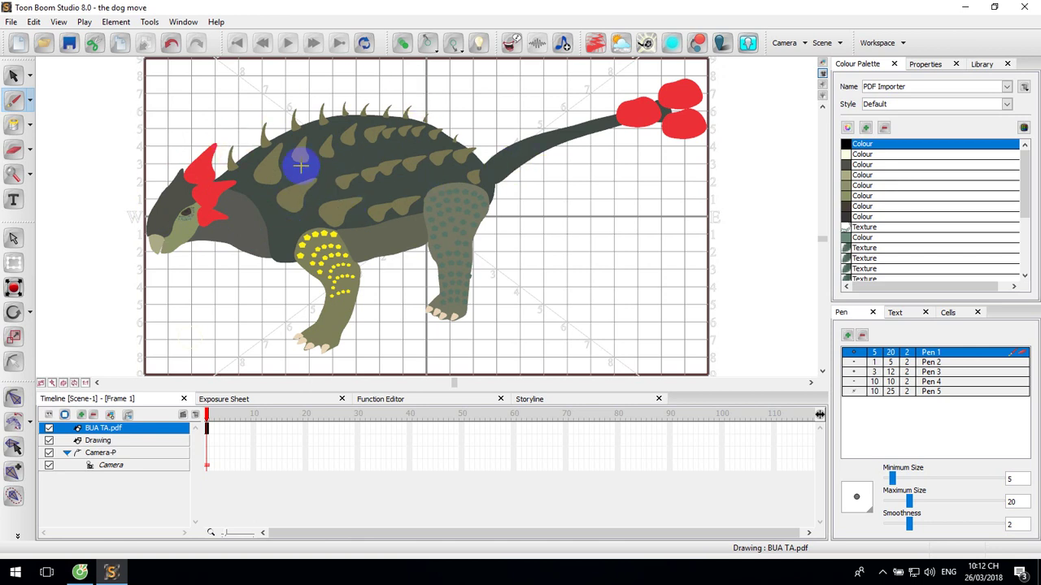
Switch to the Select tool for picking parts of the imported dinosaur drawing
left_click(13, 77)
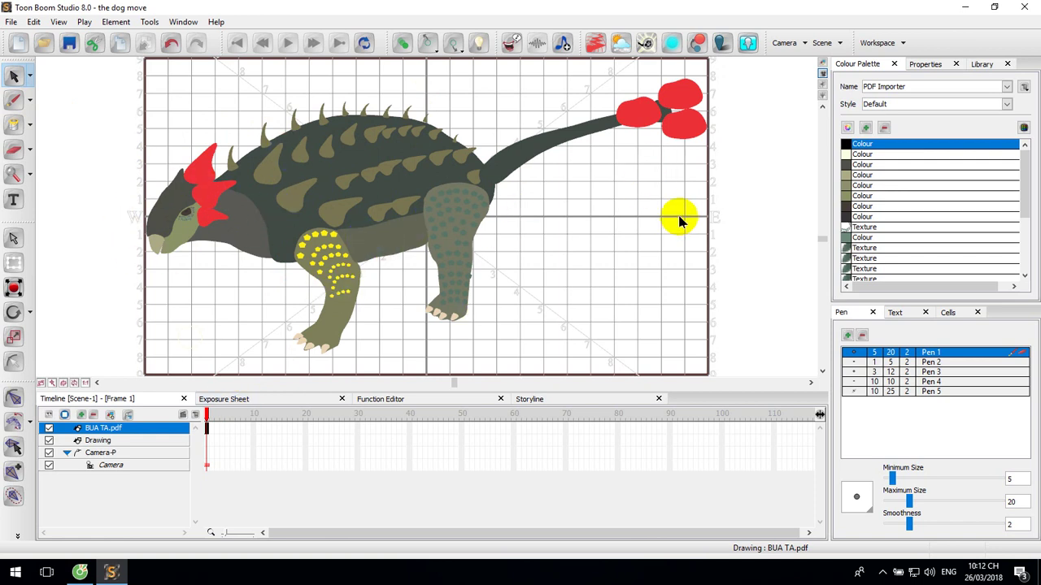
right_click(94, 435)
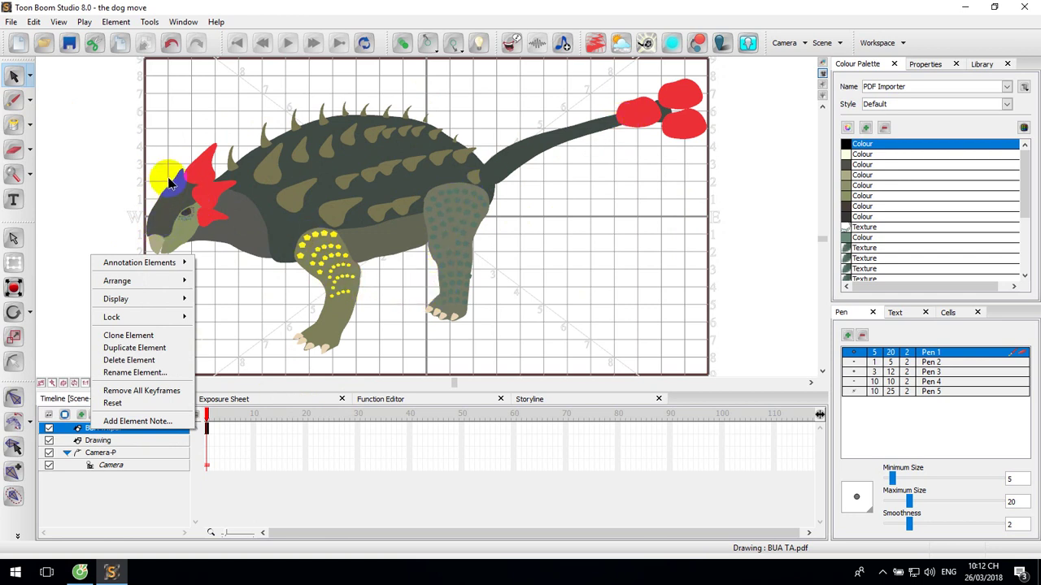
left_click(82, 109)
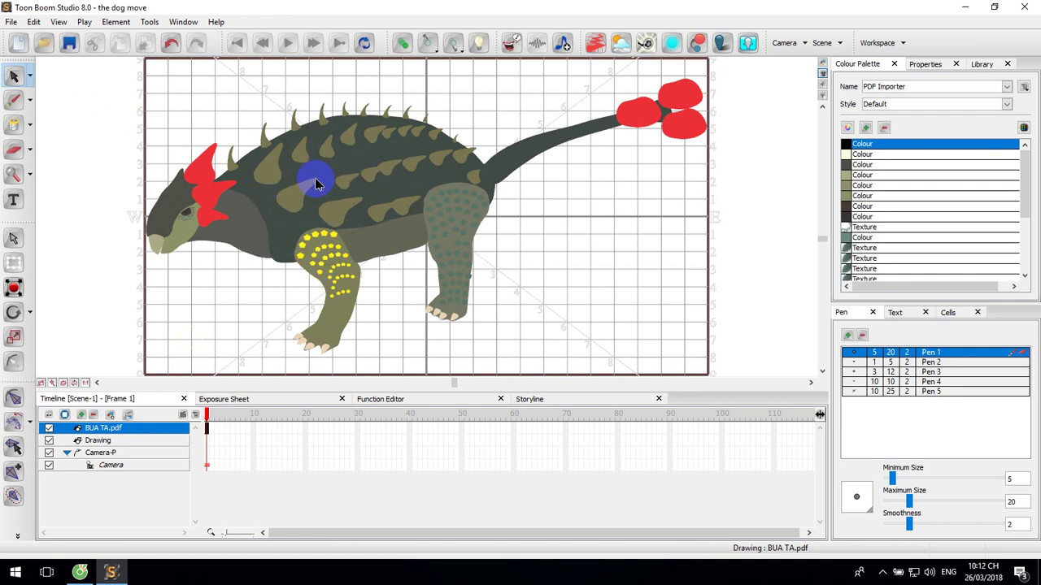
left_click(210, 220)
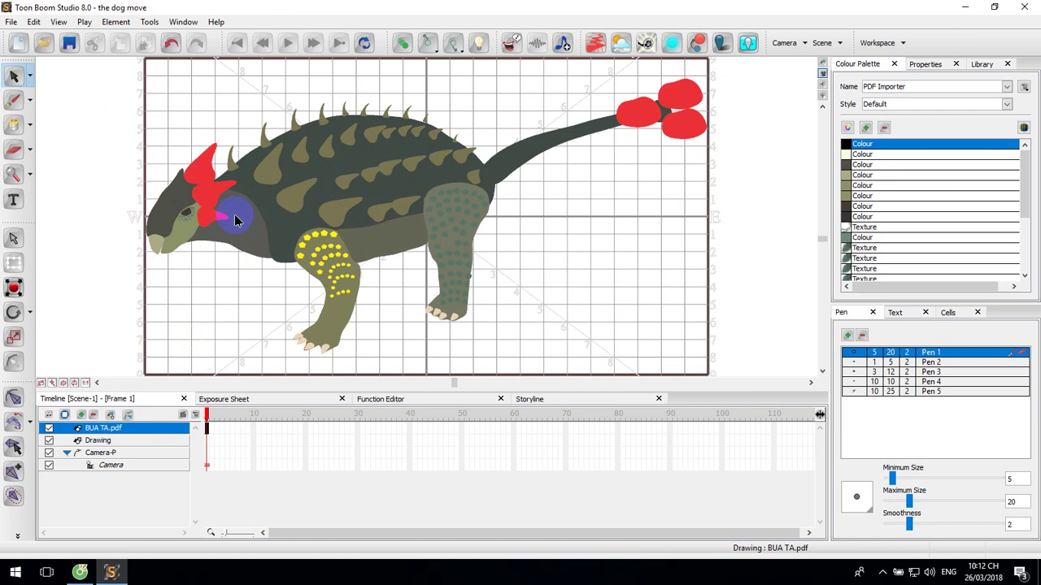
Create four duplicates of the BUA TA.pdf element in the timeline, duplicating the newest copy each time
left_click(84, 428)
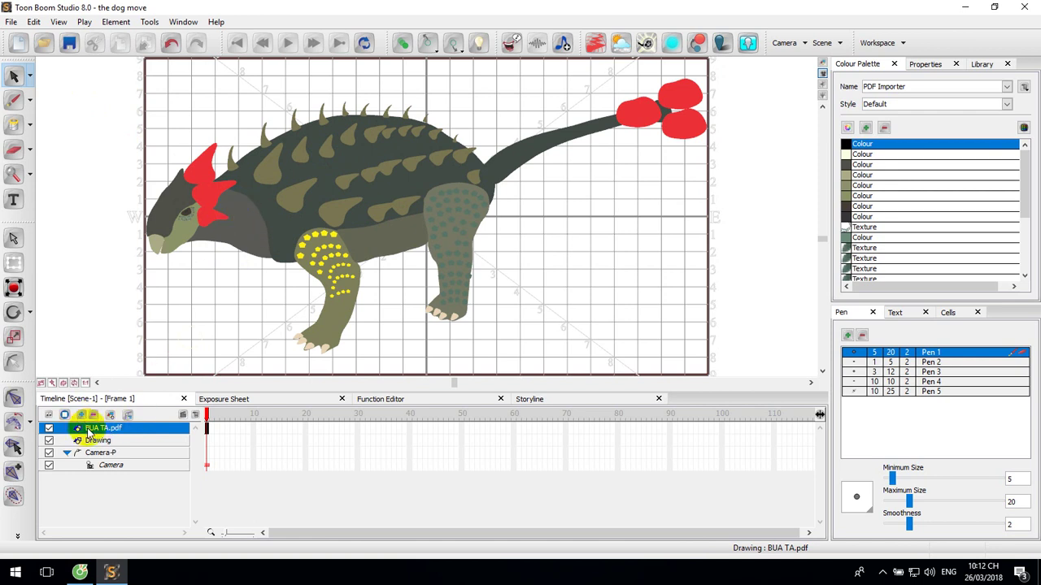
right_click(82, 429)
left_click(110, 348)
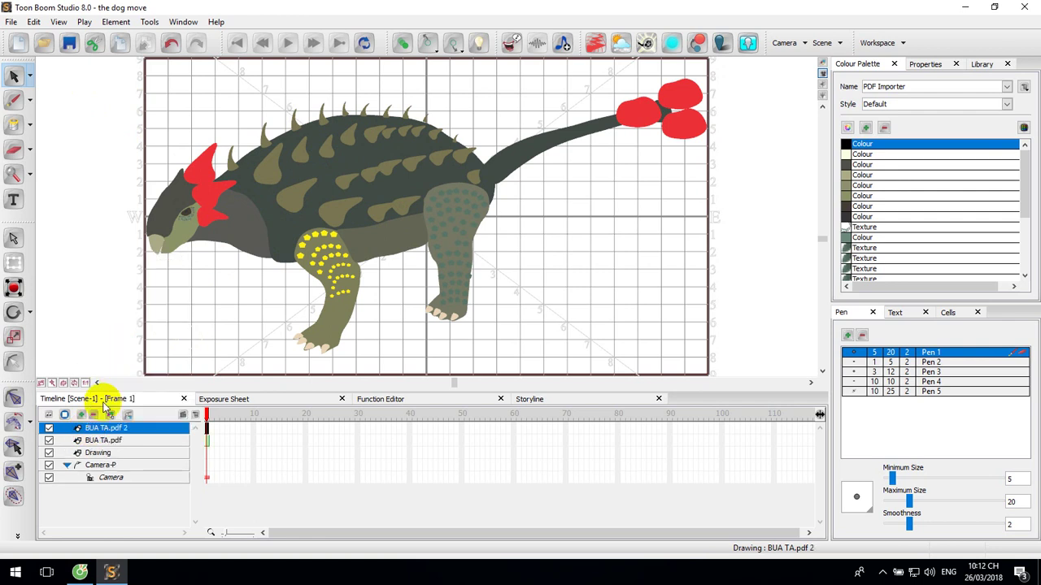
right_click(95, 431)
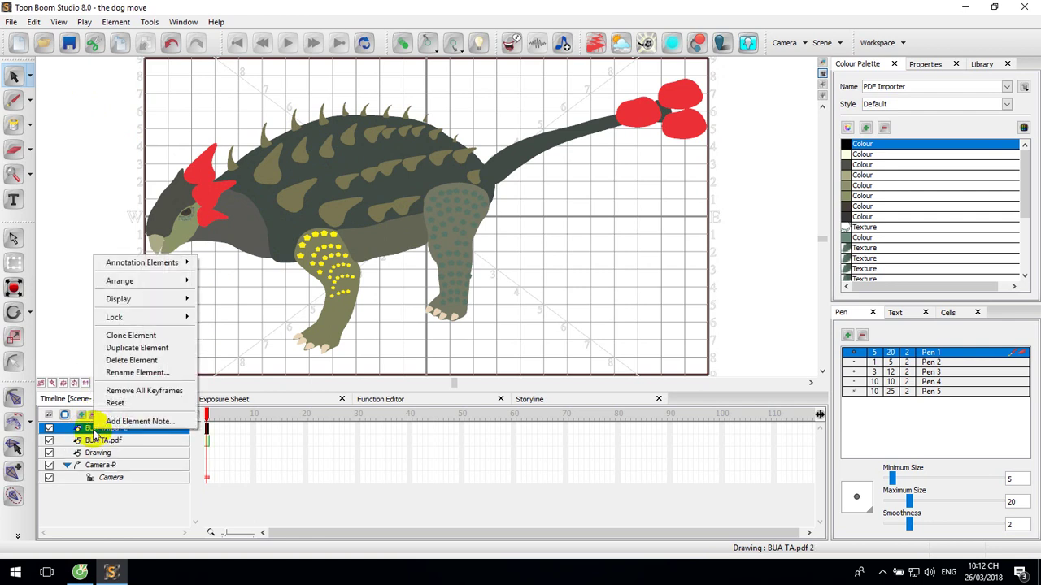
left_click(117, 354)
right_click(91, 429)
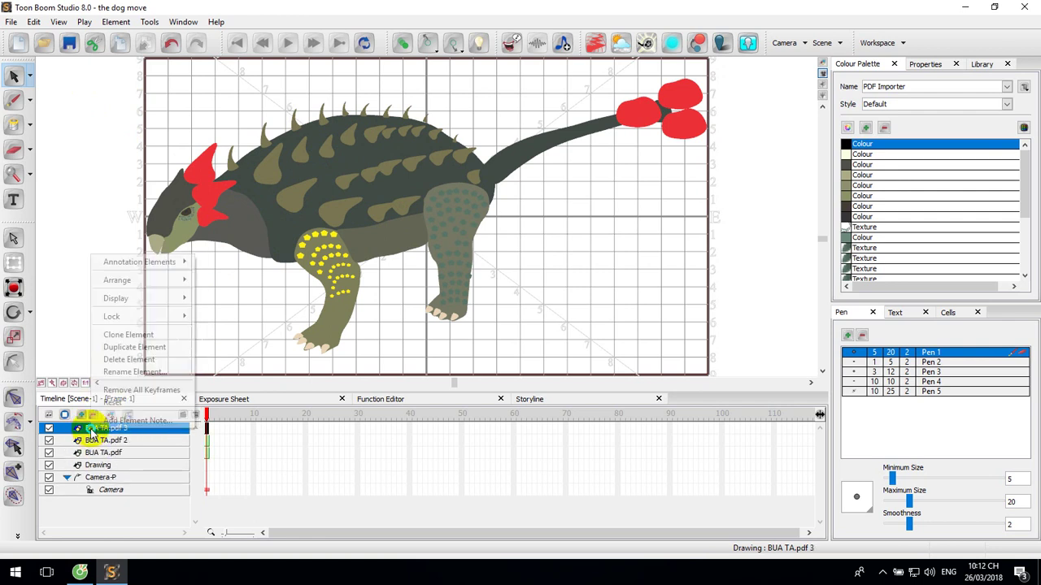
left_click(120, 347)
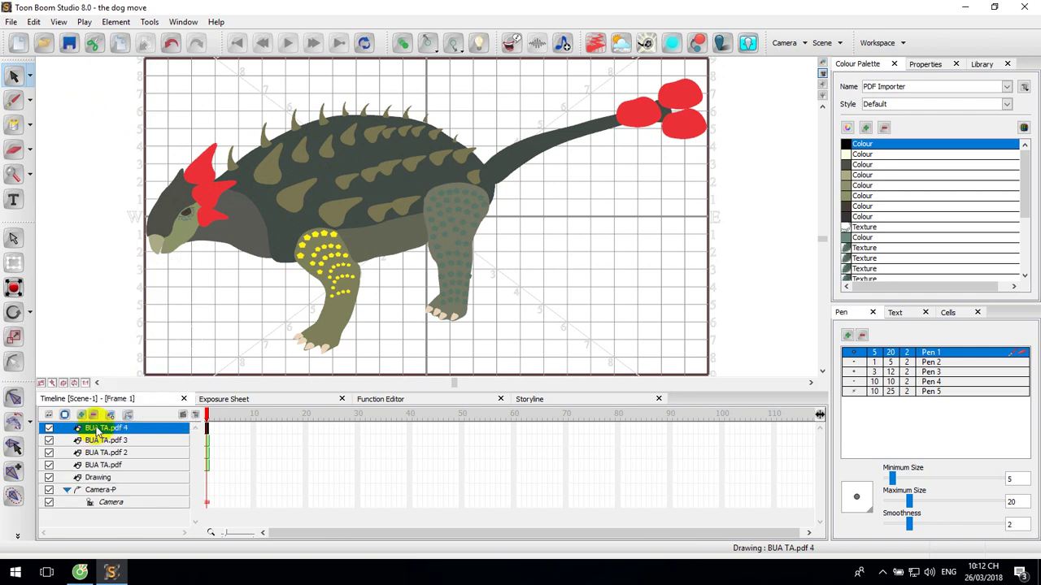
right_click(98, 435)
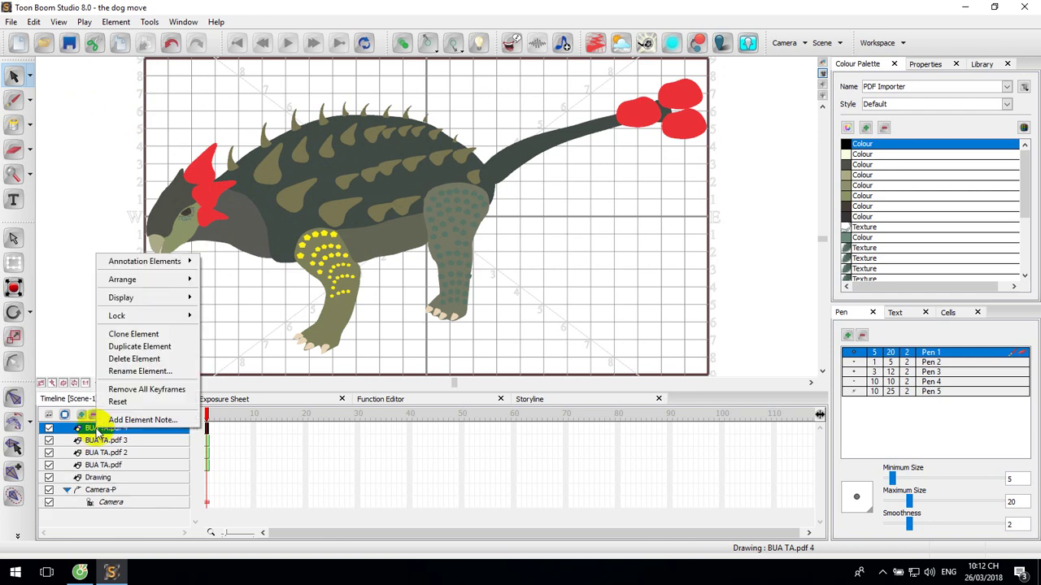
left_click(120, 348)
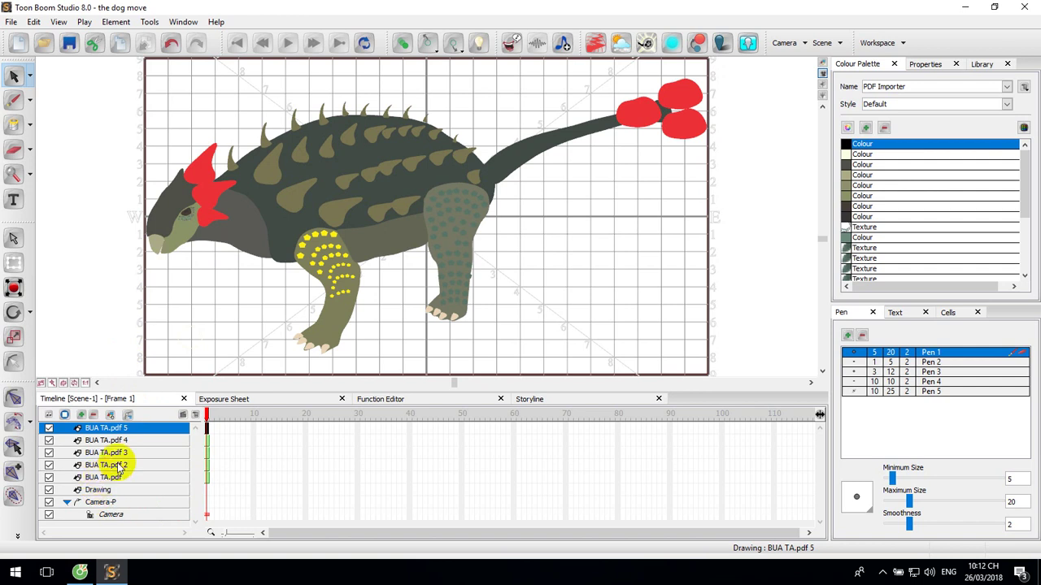
left_click(98, 478)
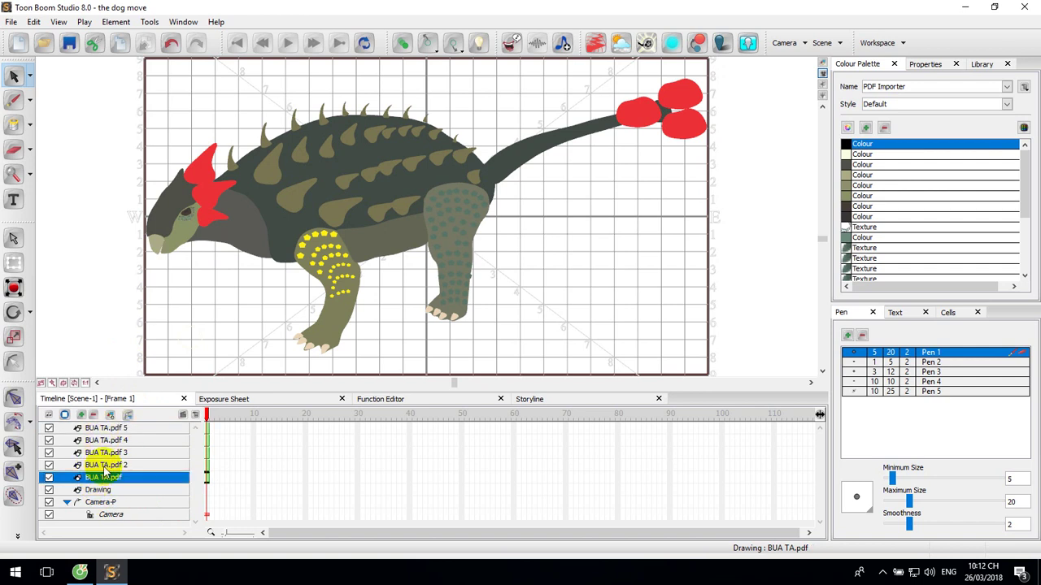
left_click(101, 465)
left_click(103, 453)
left_click(109, 440)
left_click(108, 428)
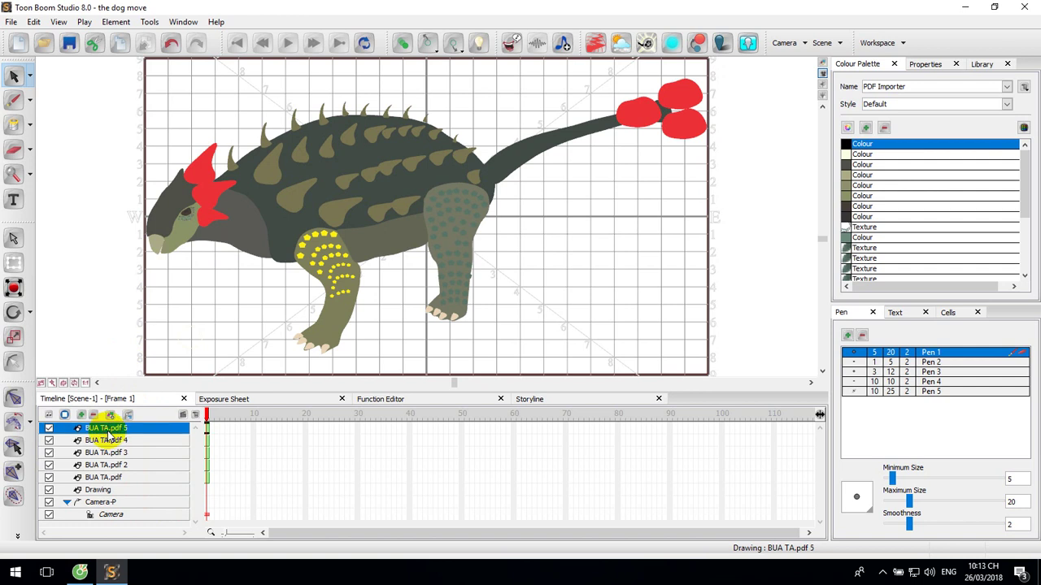
Select the original BUA TA.pdf element and hide its duplicates BUA TA.pdf 2, 3, 4 and 5
left_click(122, 479)
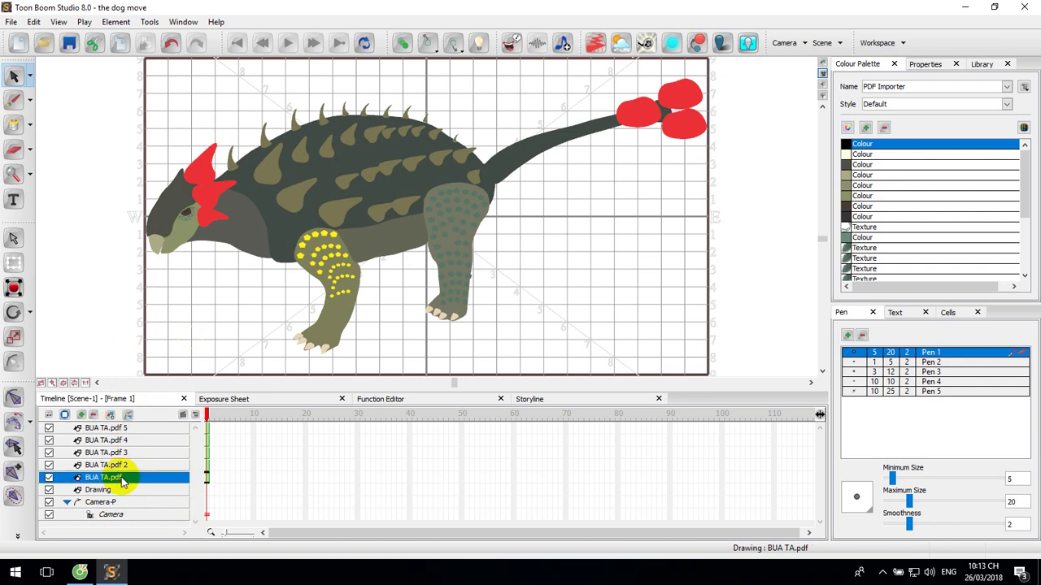
left_click(48, 429)
left_click(49, 440)
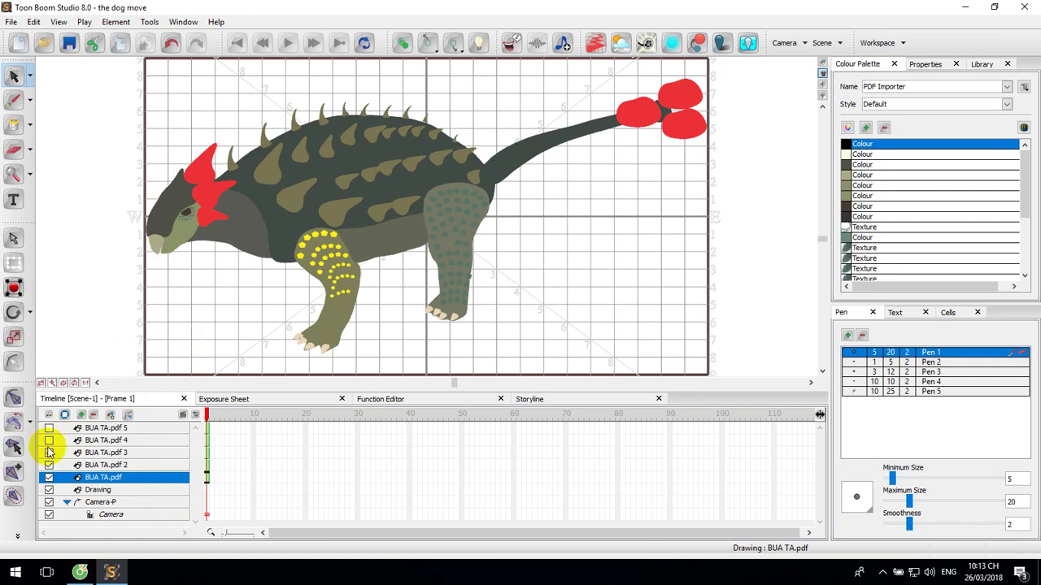
left_click(49, 453)
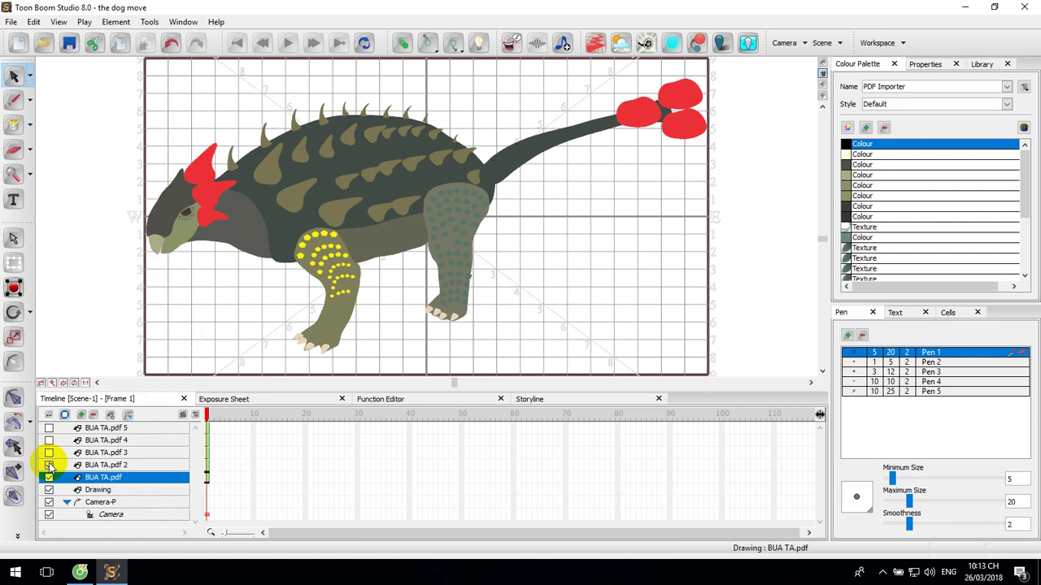
left_click(49, 466)
left_click(49, 465)
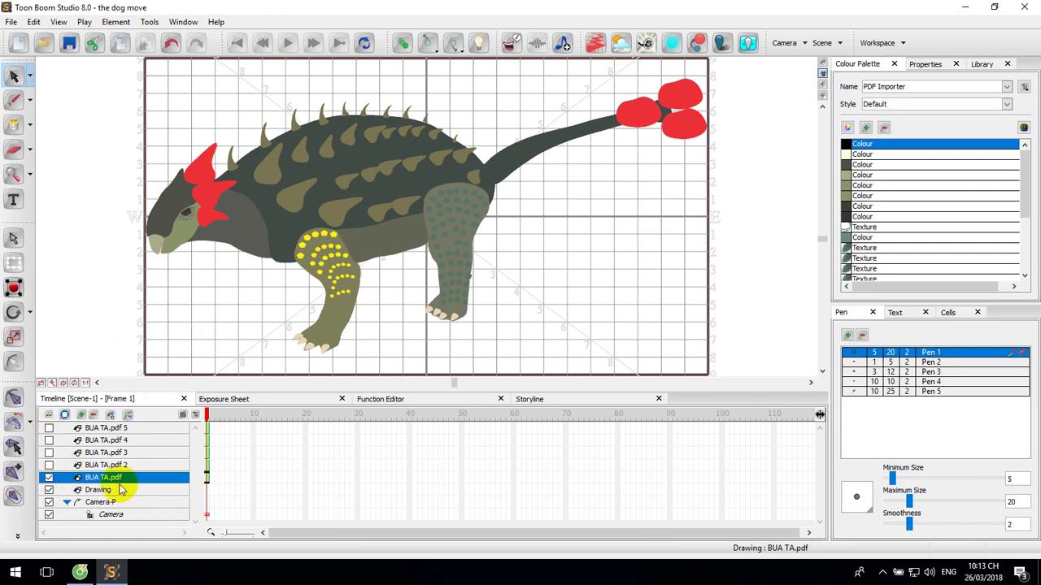
Delete the dinosaur's head, body, spikes and legs from the BUA TA.pdf drawing, keeping only the tail with its red club
left_click(205, 481)
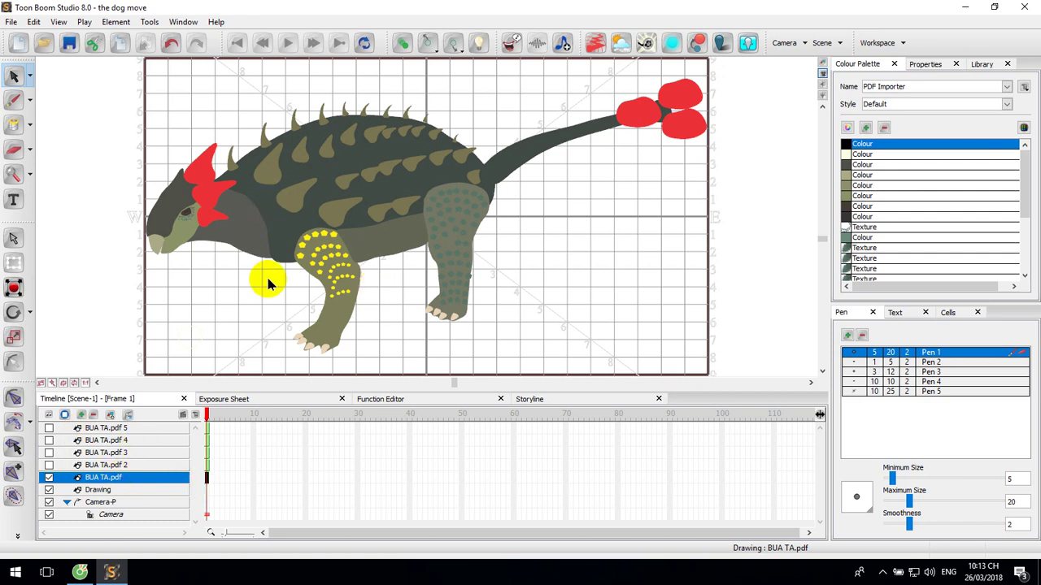
left_click(358, 241)
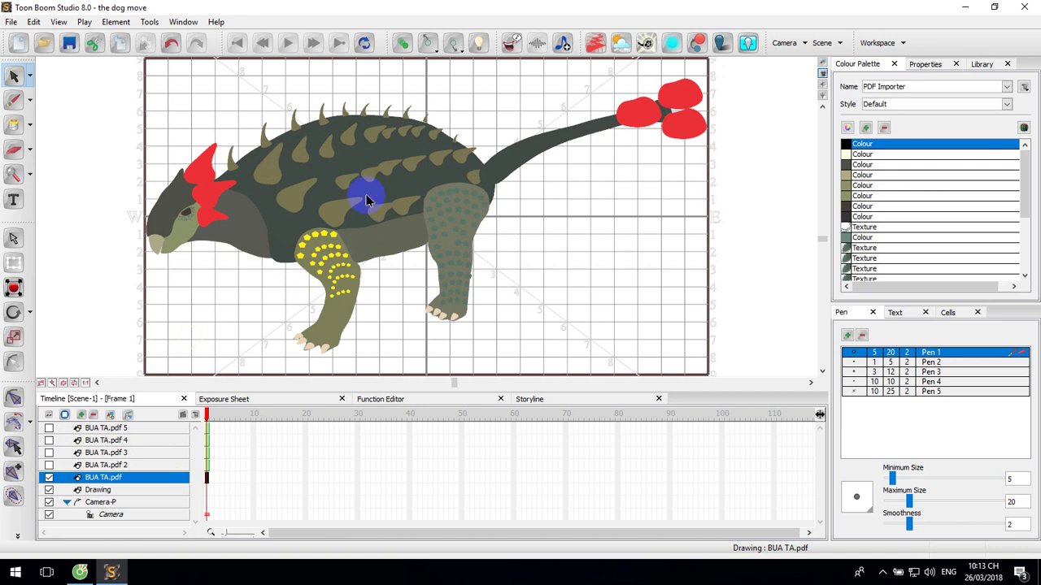
left_click_drag(86, 81, 385, 353)
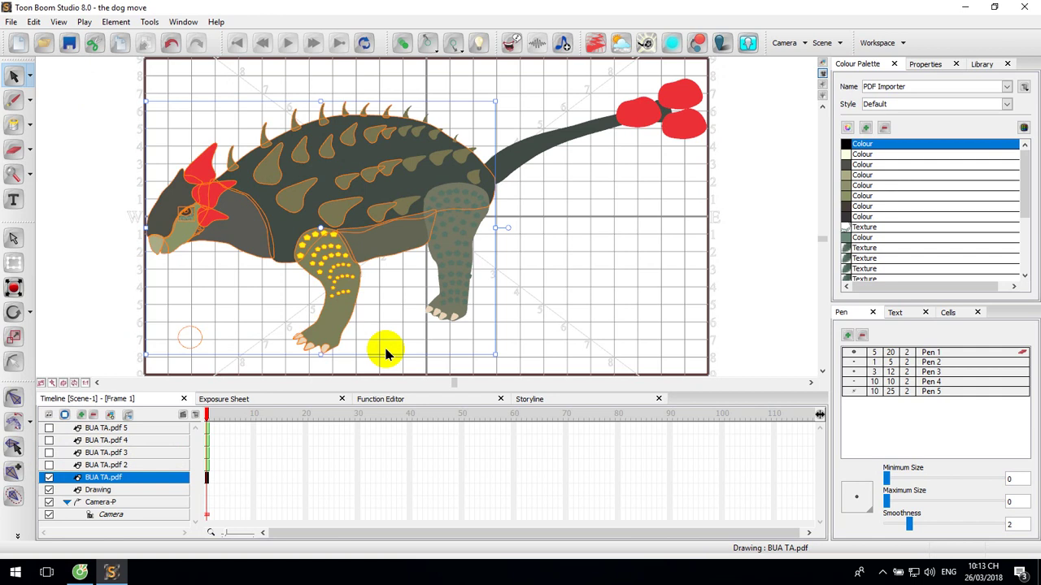
key("Delete")
left_click_drag(371, 94, 454, 236)
key("Delete")
left_click_drag(398, 190, 492, 323)
key("Delete")
left_click_drag(448, 160, 474, 221)
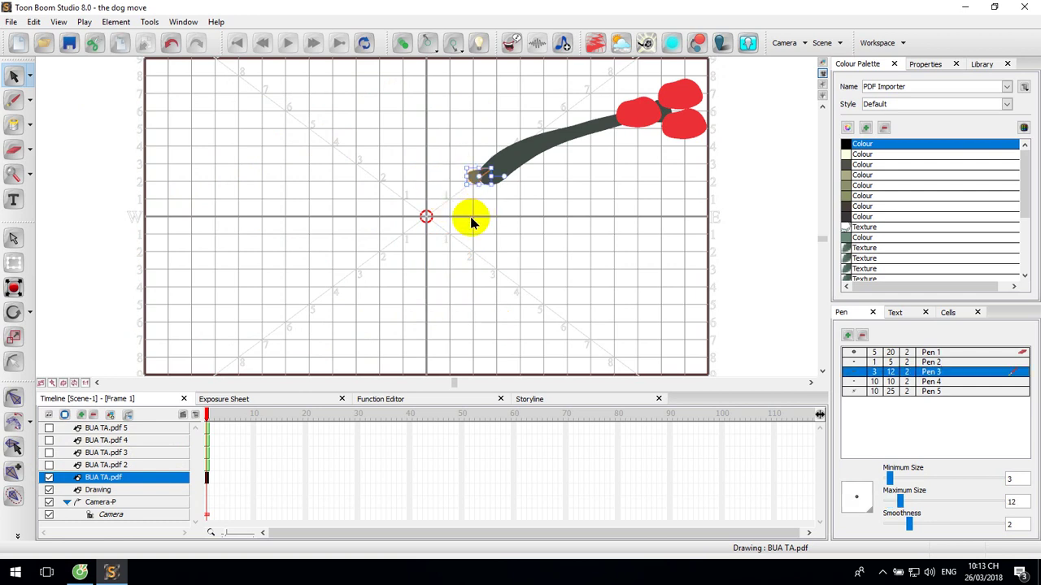
key("Delete")
Select the whole tail together with its red club pieces in the BUA TA.pdf drawing
left_click_drag(430, 57, 737, 230)
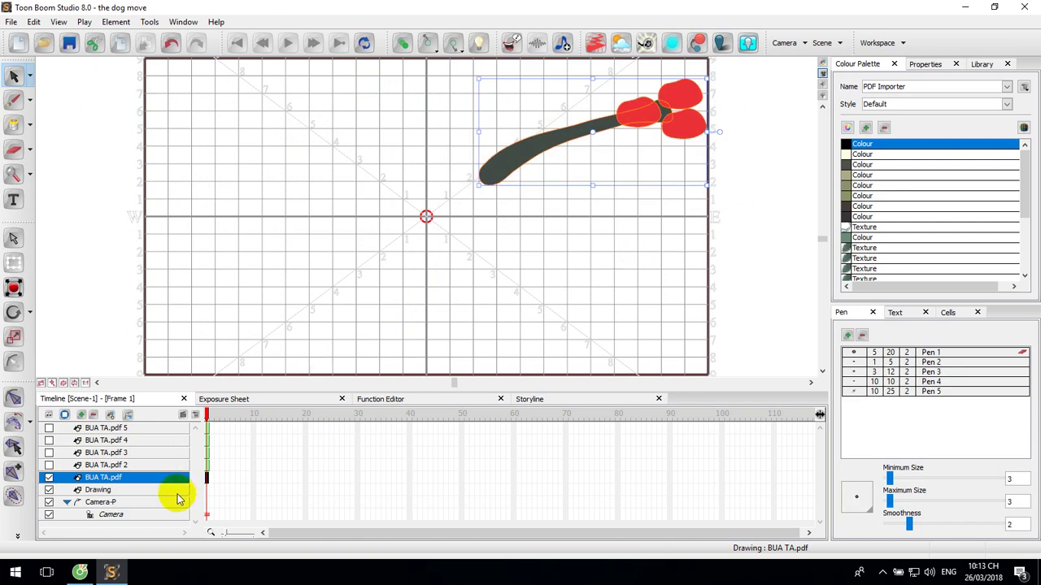
right_click(553, 147)
left_click(582, 259)
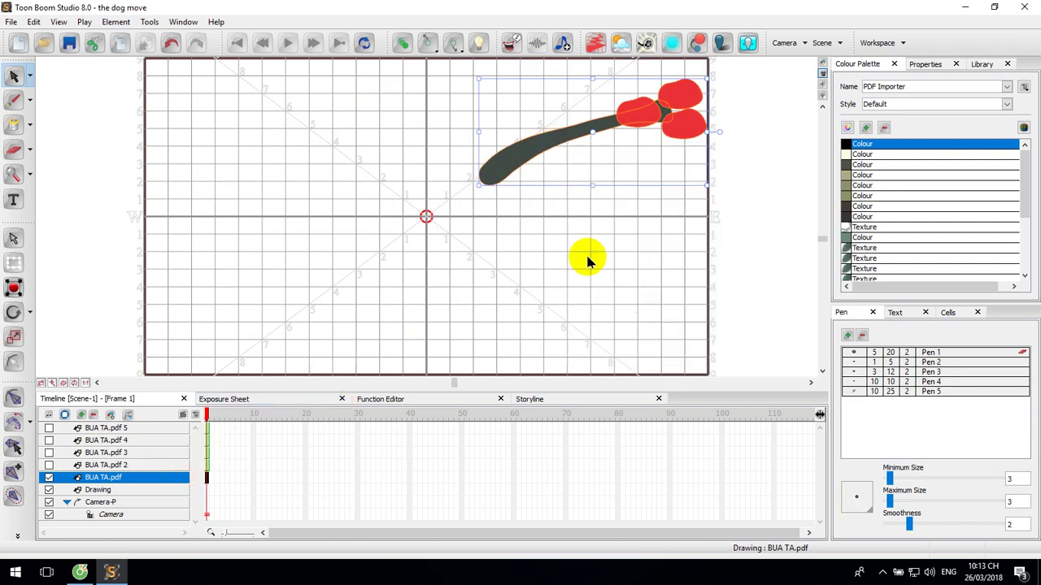
Rename the original BUA TA.pdf element as The Tail and deselect the tail drawing
double_click(111, 479)
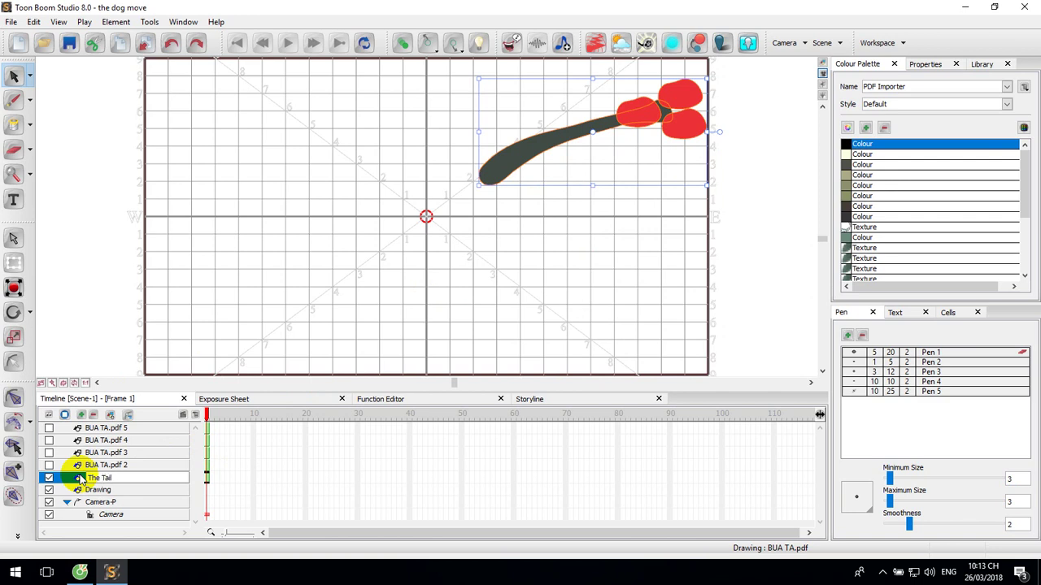
left_click(456, 305)
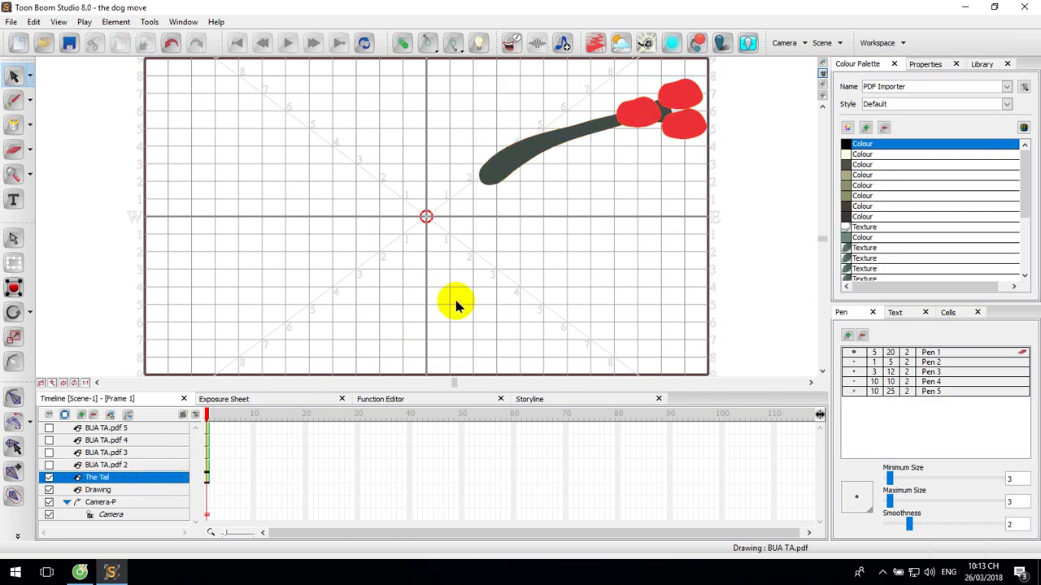
Show BUA TA.pdf 2, hide The Tail, and select the BUA TA.pdf 2 drawing at frame 1
left_click(49, 466)
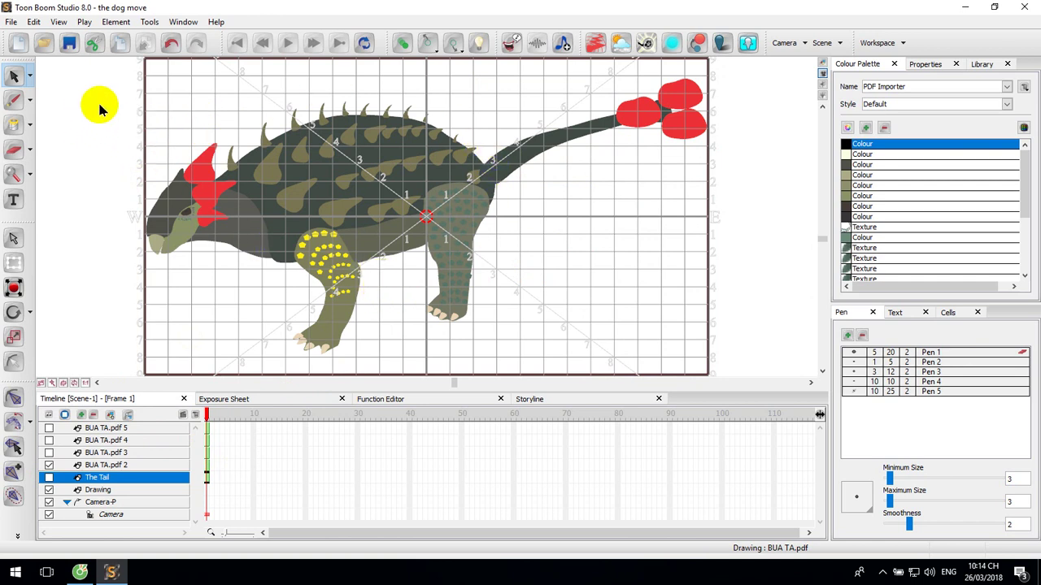
left_click(257, 94)
left_click_drag(257, 94, 446, 342)
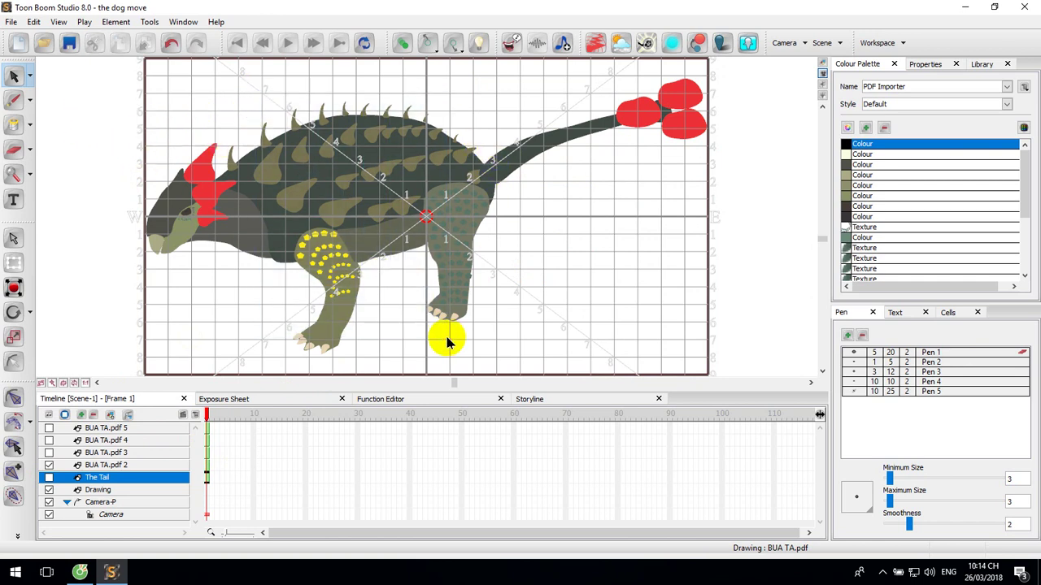
left_click_drag(290, 93, 481, 274)
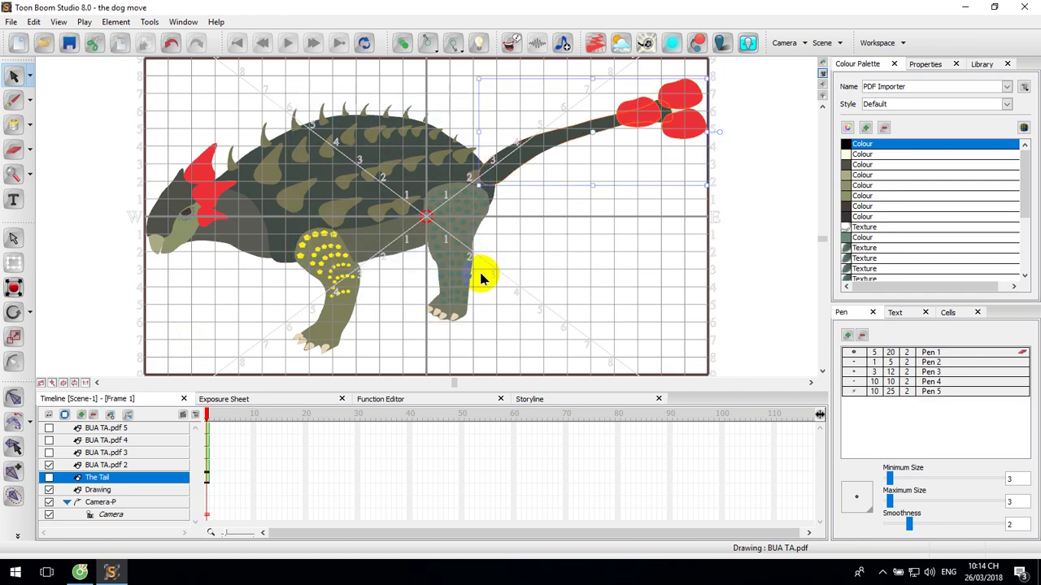
left_click(207, 465)
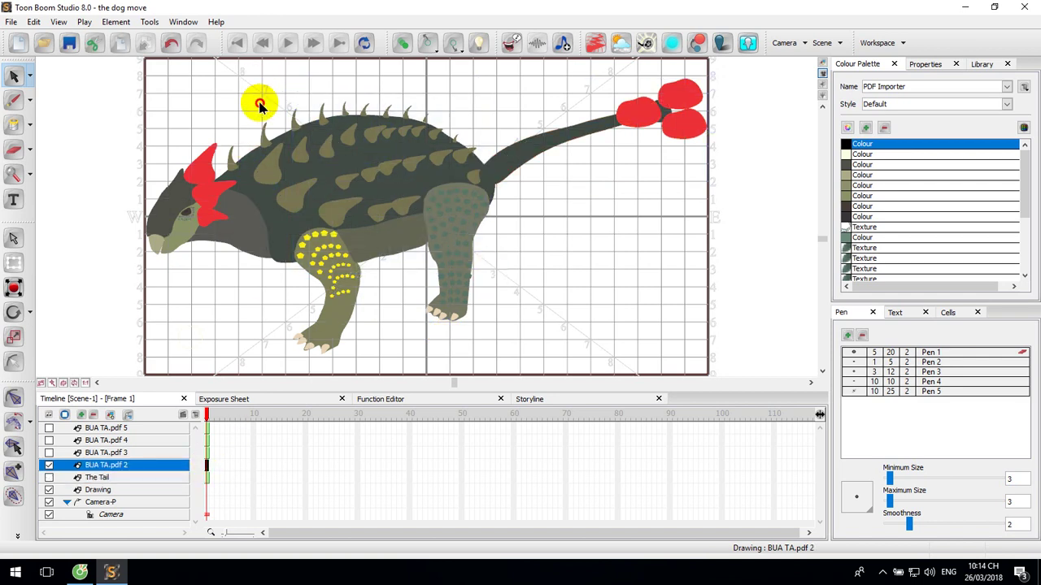
Delete the body, legs, tail and spikes from the BUA TA.pdf 2 drawing, keeping the head with its red crest
left_click_drag(254, 85, 472, 324)
key("Delete")
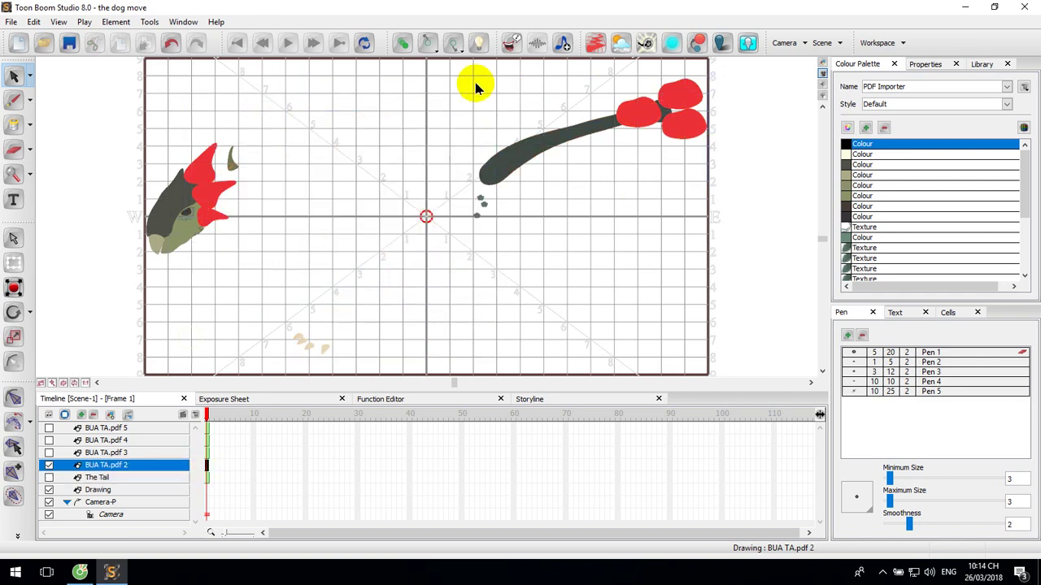
left_click_drag(449, 70, 743, 256)
key("Delete")
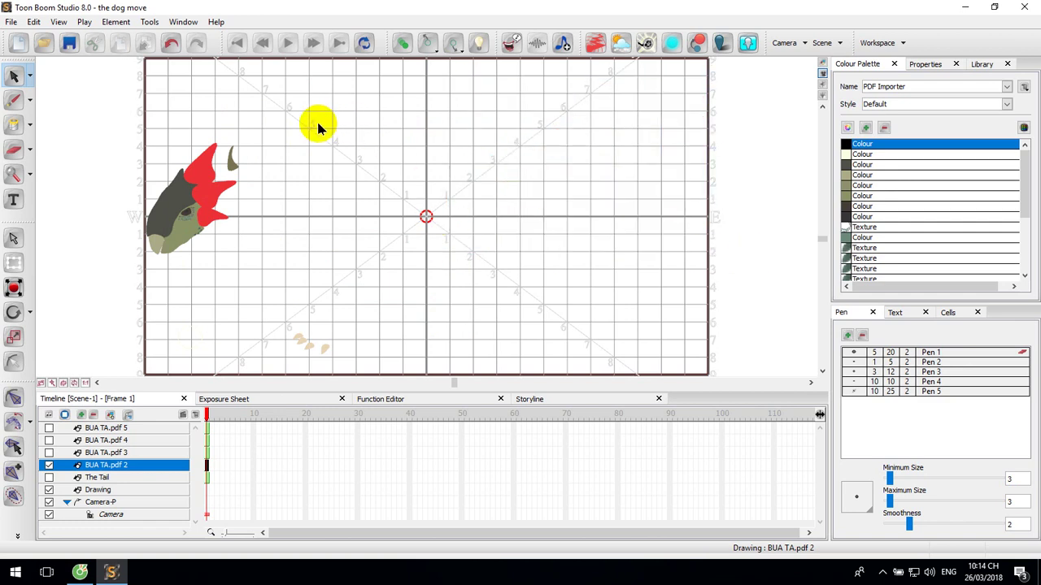
left_click_drag(226, 140, 250, 180)
key("Delete")
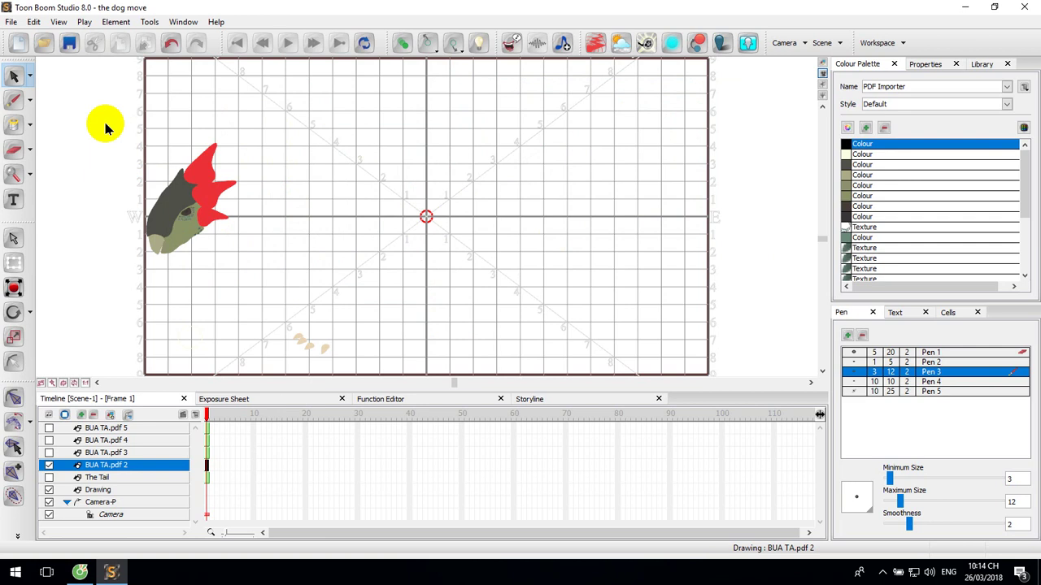
Group all the dinosaur's head and red crest pieces and rename the BUA TA.pdf 2 element as The head
left_click_drag(106, 126, 255, 285)
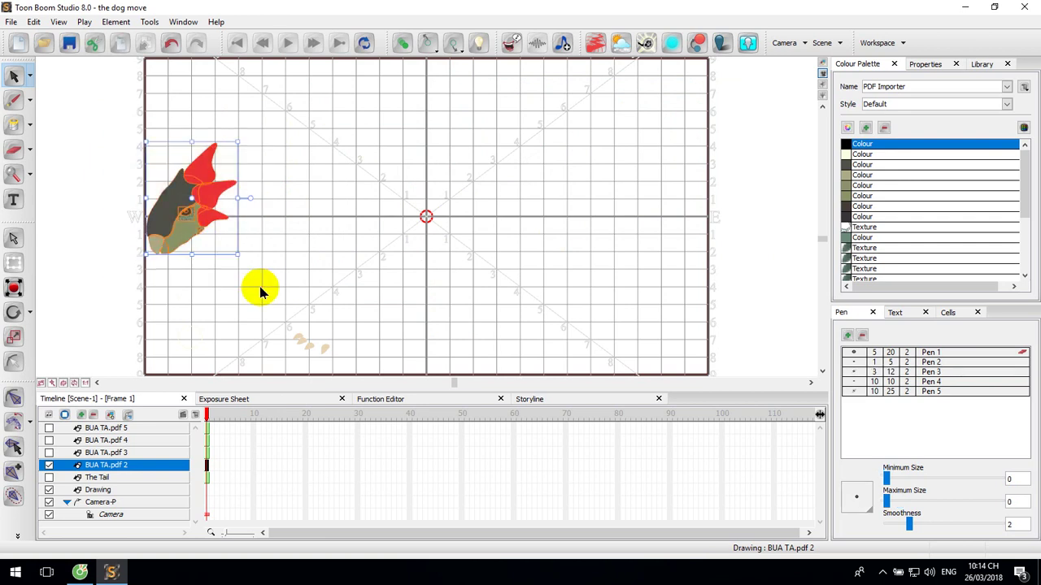
right_click(184, 212)
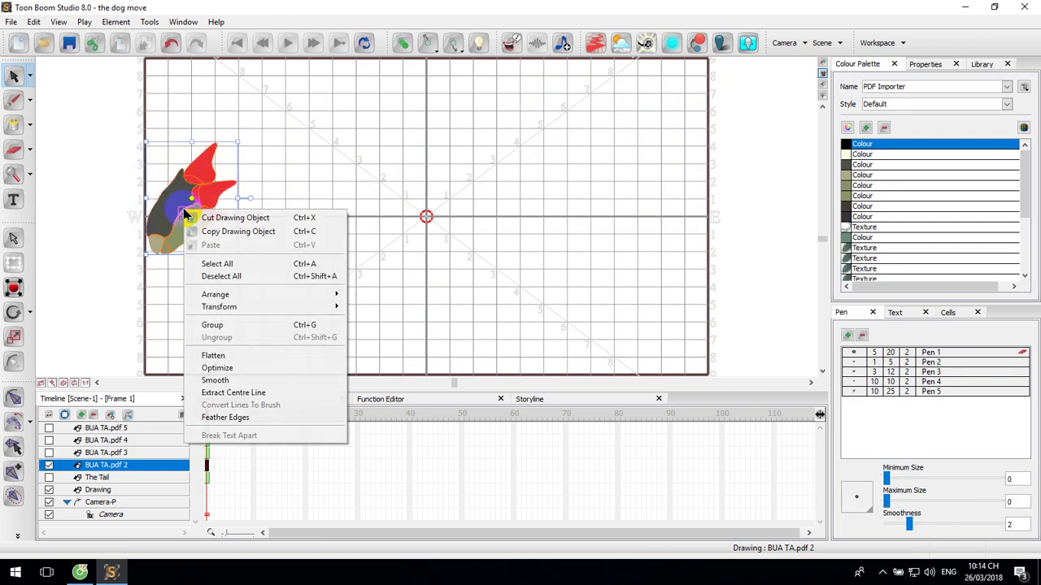
left_click(219, 326)
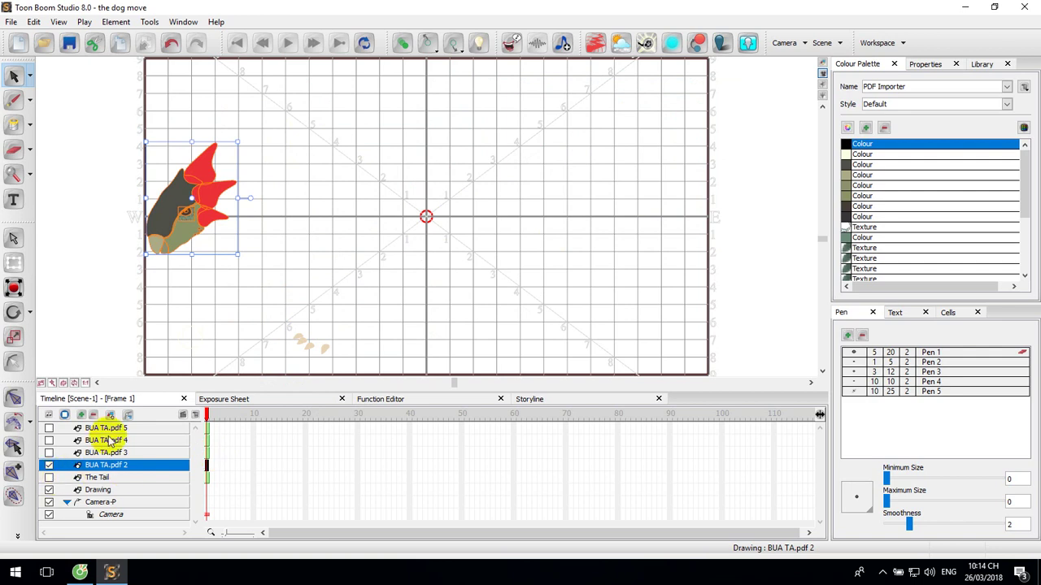
double_click(139, 465)
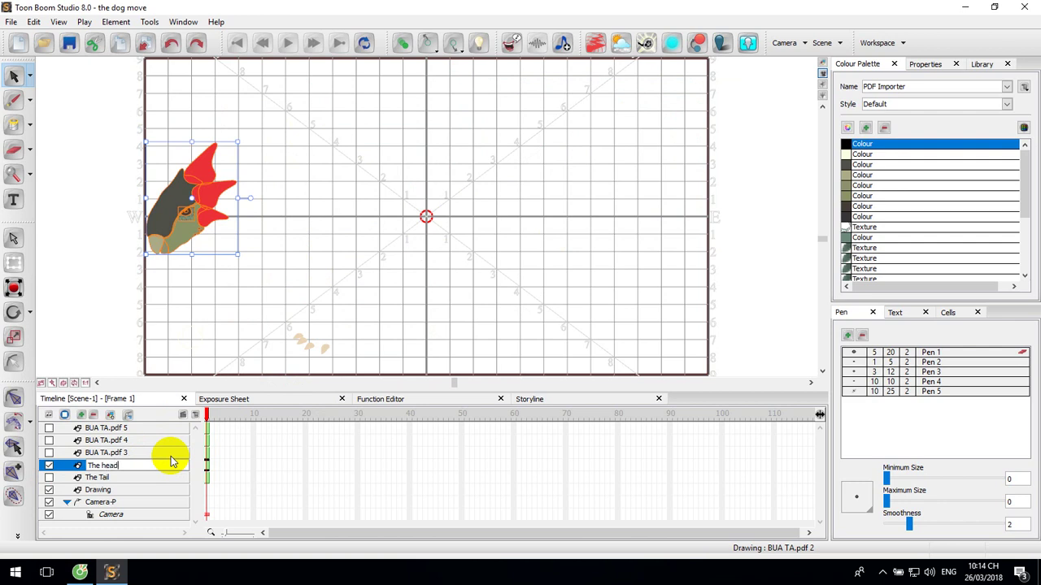
key("Return")
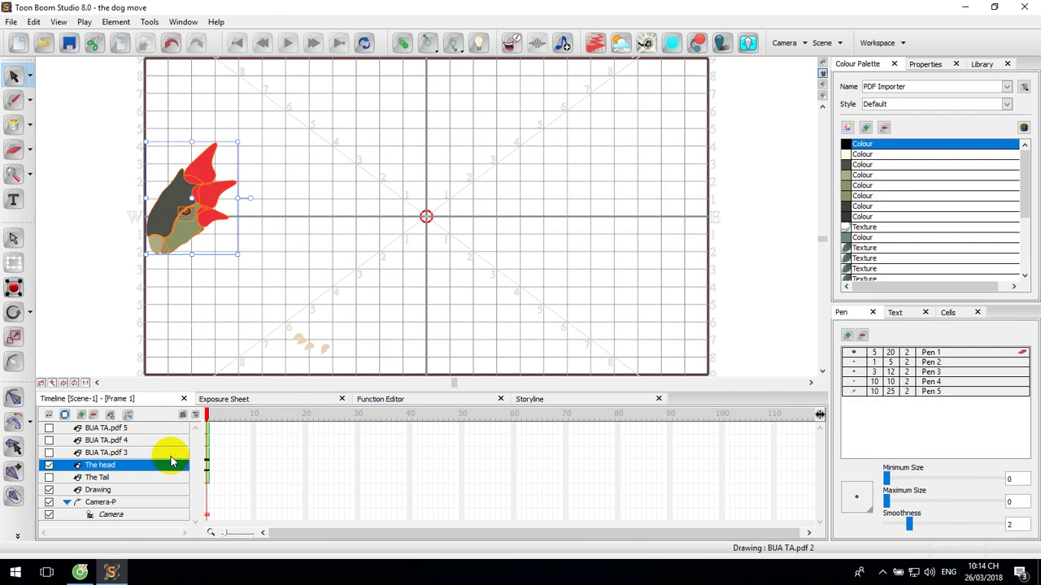
Show BUA TA.pdf 3, hide The head, and select the BUA TA.pdf 3 drawing at frame 1
left_click(49, 453)
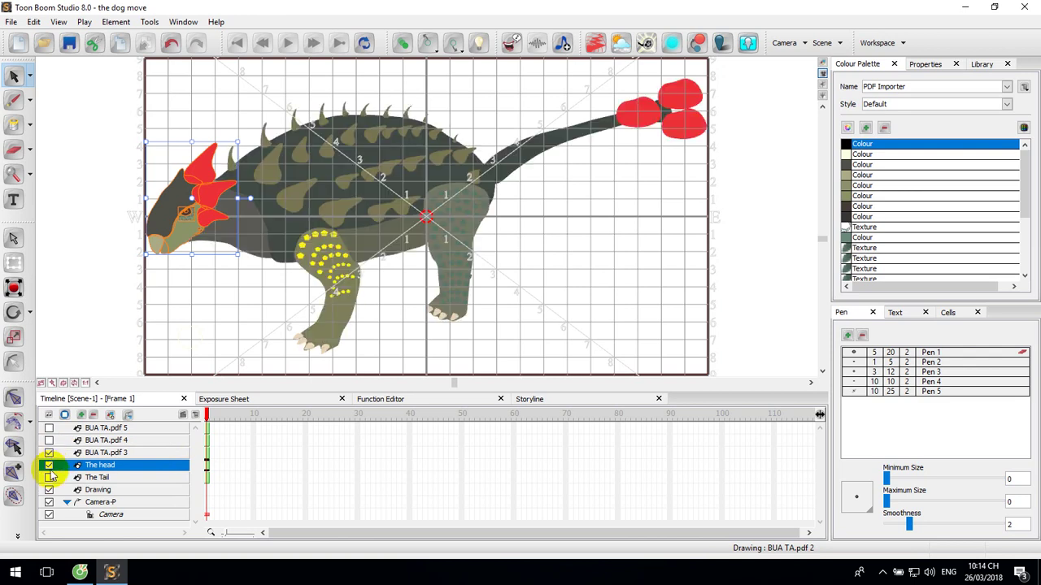
left_click(114, 454)
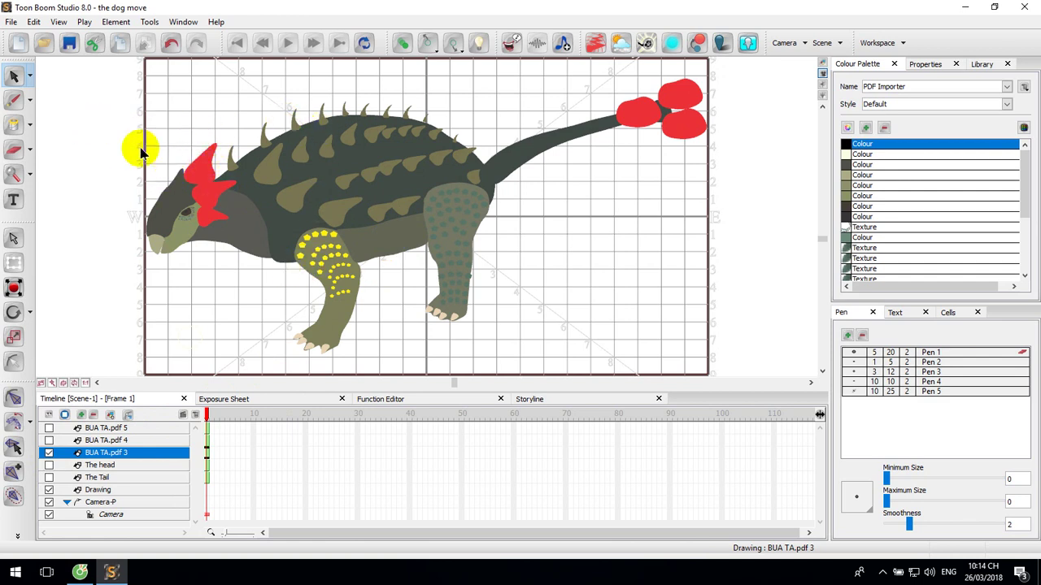
left_click(208, 455)
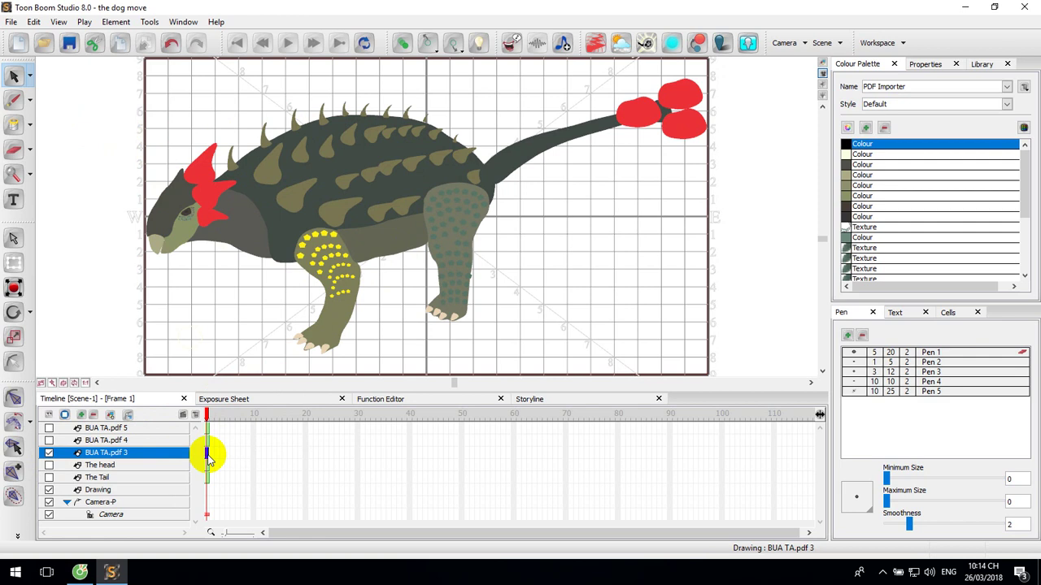
Delete the head, upper body, tail and back spikes from the BUA TA.pdf 3 drawing
left_click_drag(104, 133, 228, 281)
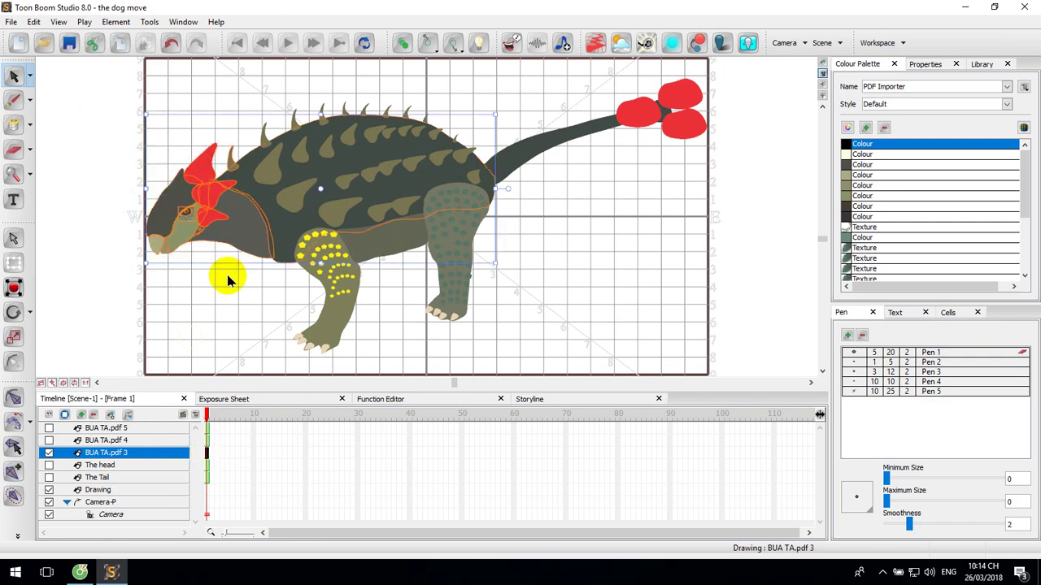
key("Delete")
left_click_drag(236, 82, 412, 183)
key("Delete")
left_click_drag(516, 69, 721, 190)
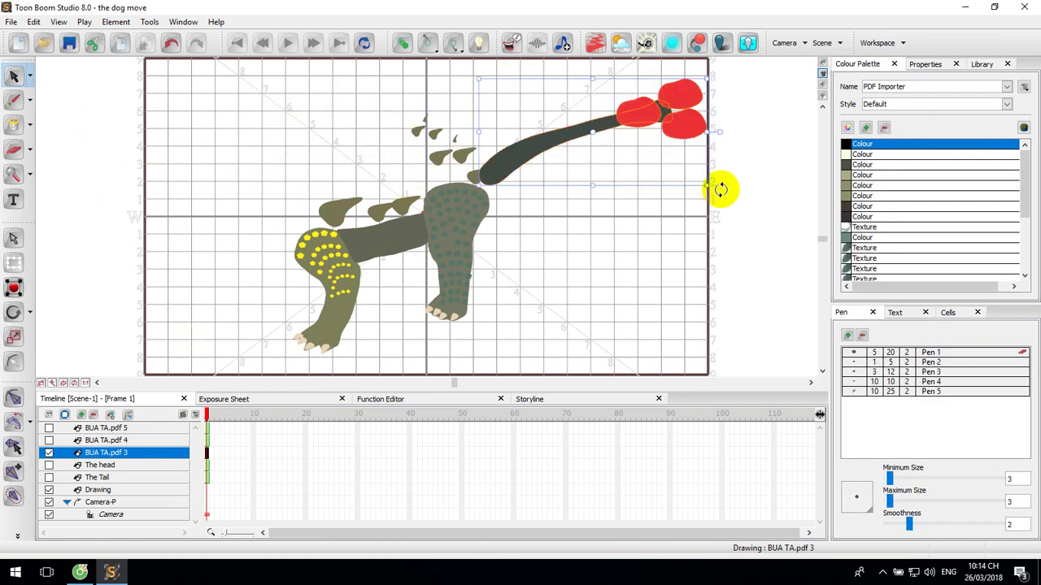
key("Delete")
left_click_drag(400, 100, 496, 171)
key("Delete")
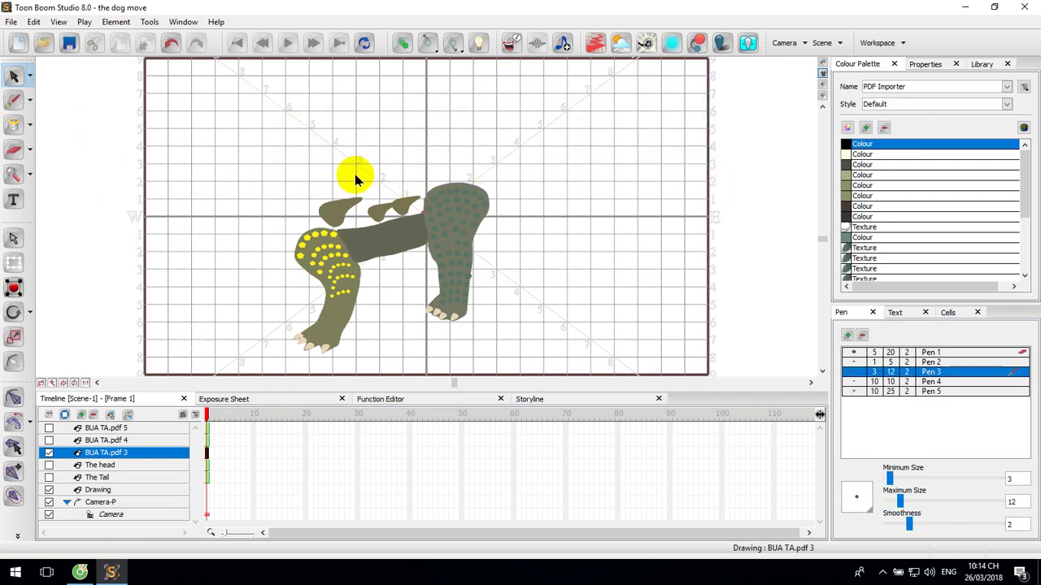
Delete the remaining side spikes, the belly and the front leg from BUA TA.pdf 3, keeping only the hind leg
left_click_drag(355, 179, 395, 209)
key("Delete")
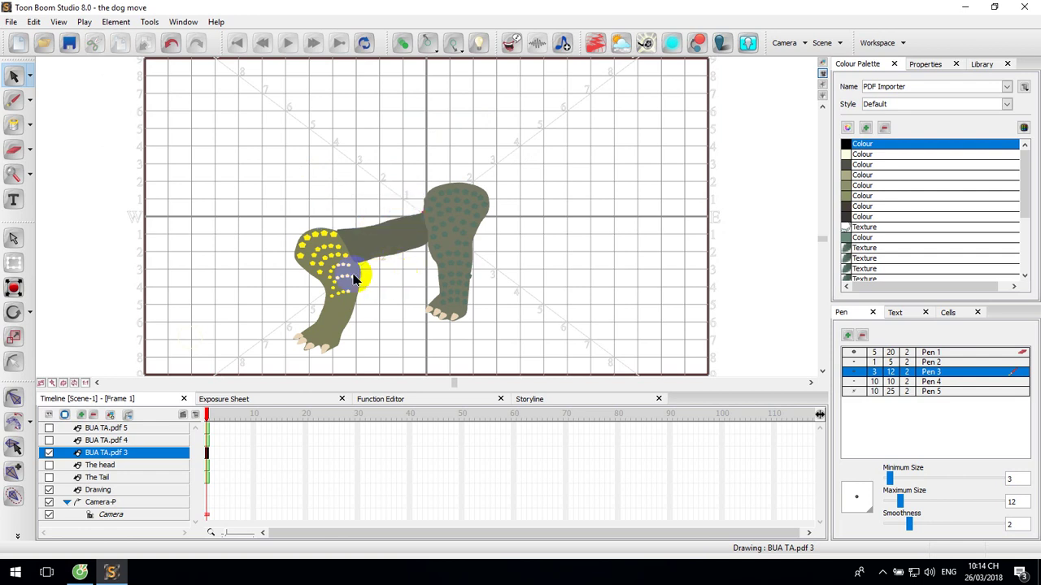
left_click(374, 228)
key("Delete")
left_click_drag(405, 150, 489, 326)
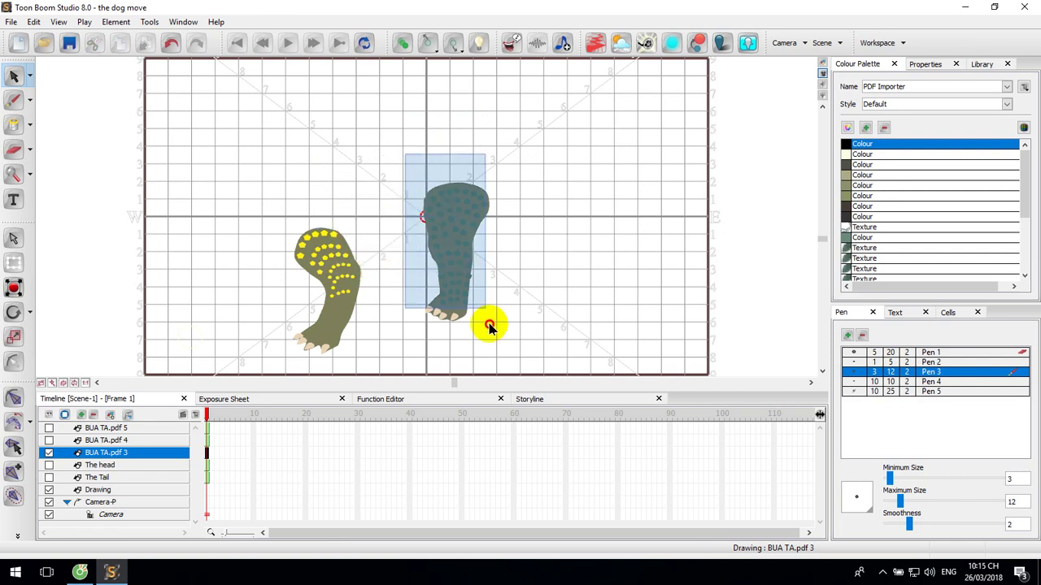
left_click(495, 348)
left_click_drag(243, 181, 370, 365)
key("Delete")
Group all the hind leg pieces and rename the BUA TA.pdf 3 element as The leg behind
left_click_drag(353, 157, 499, 357)
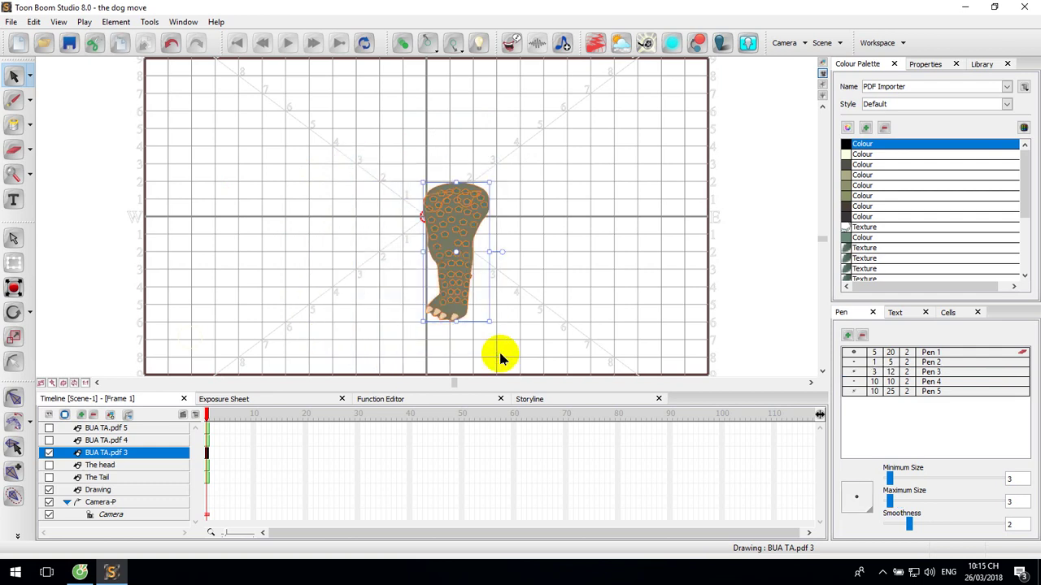
right_click(460, 228)
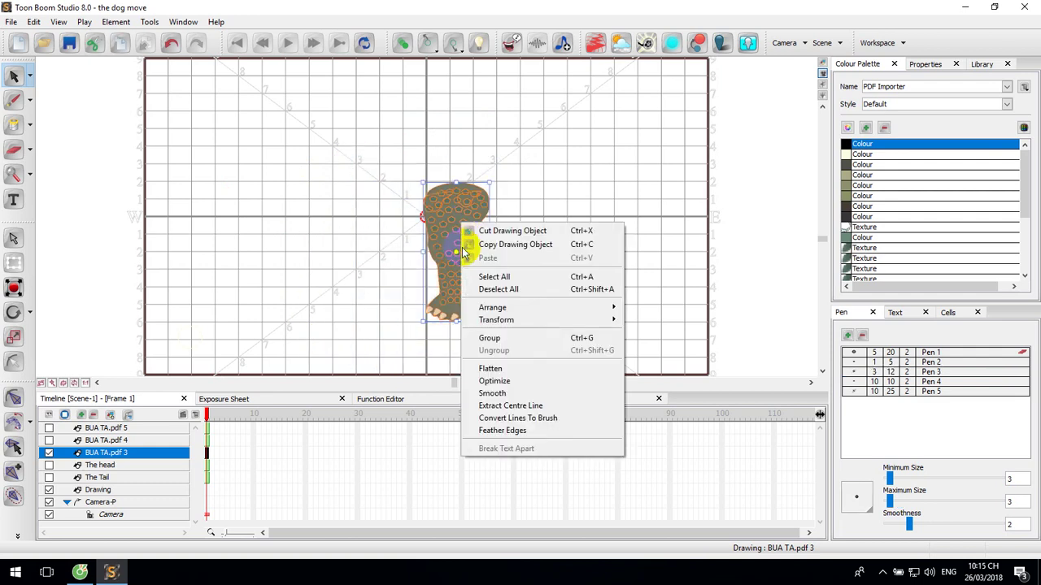
left_click(481, 338)
double_click(140, 453)
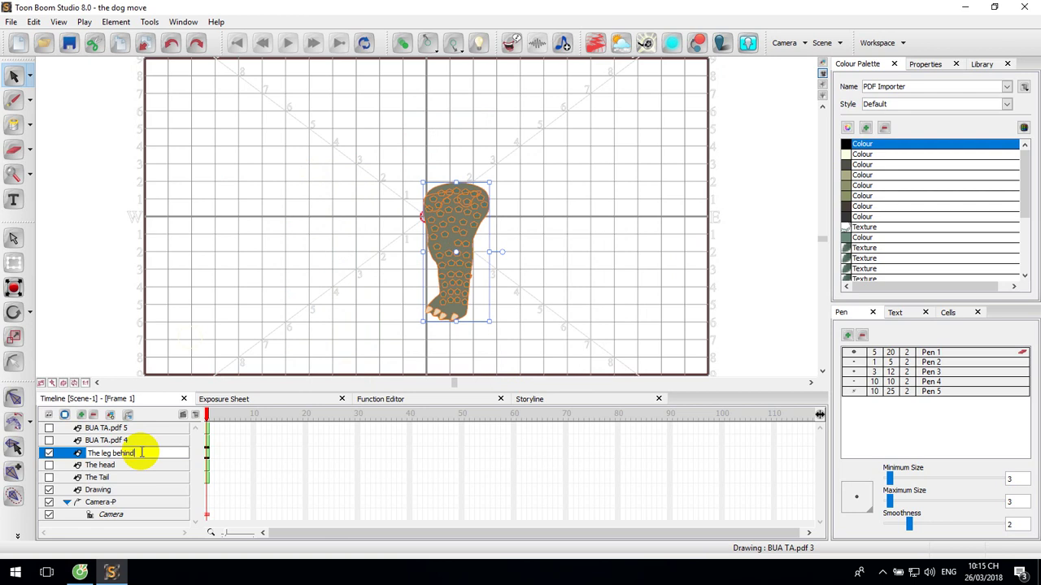
key("Return")
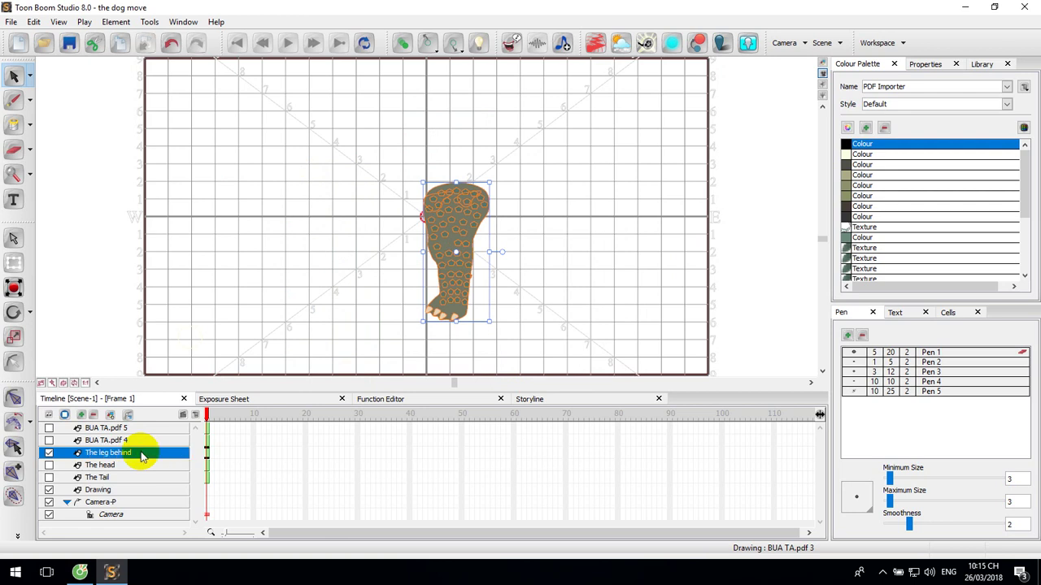
Duplicate The leg behind element in the timeline and reselect the original
right_click(107, 460)
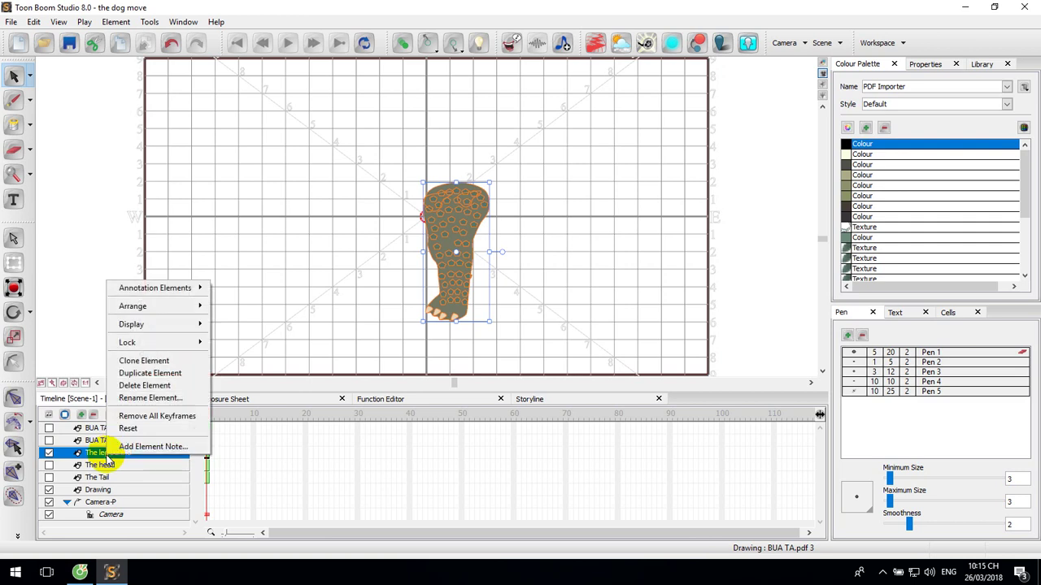
left_click(138, 373)
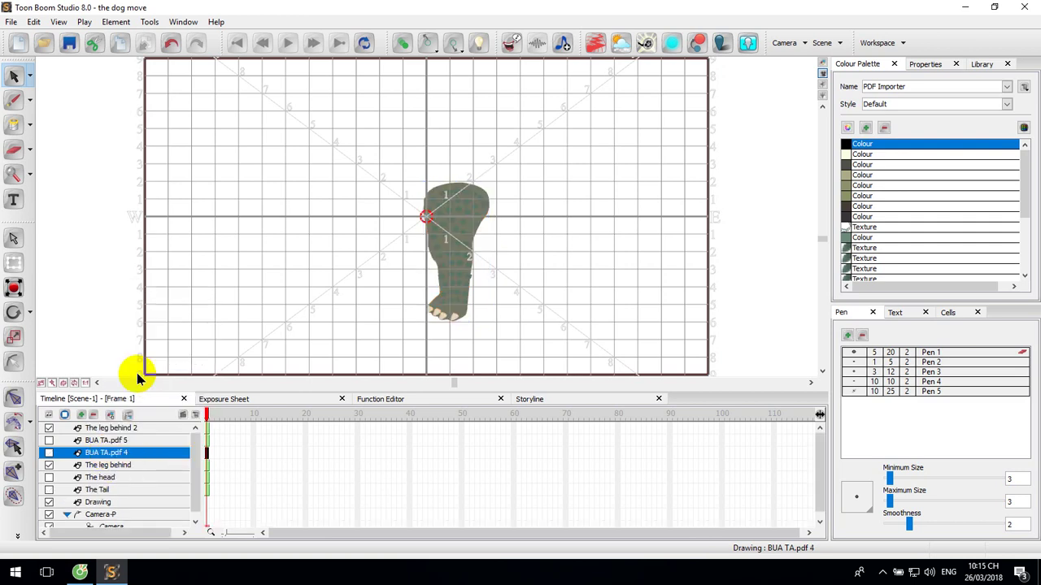
left_click(118, 466)
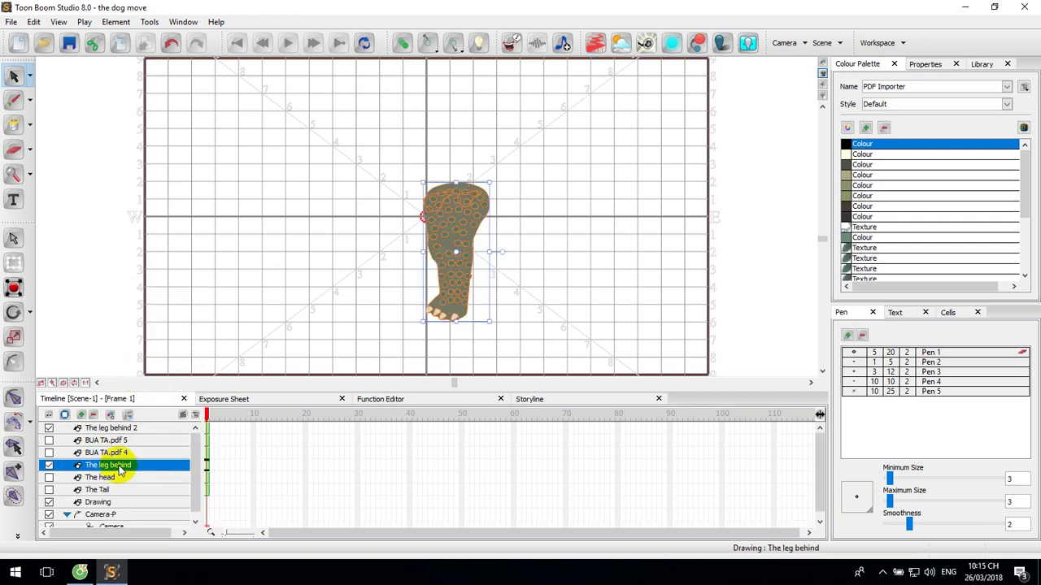
Preview BUA TA.pdf 4 and hide it together with The leg behind and its duplicate
left_click(116, 454)
left_click(49, 453)
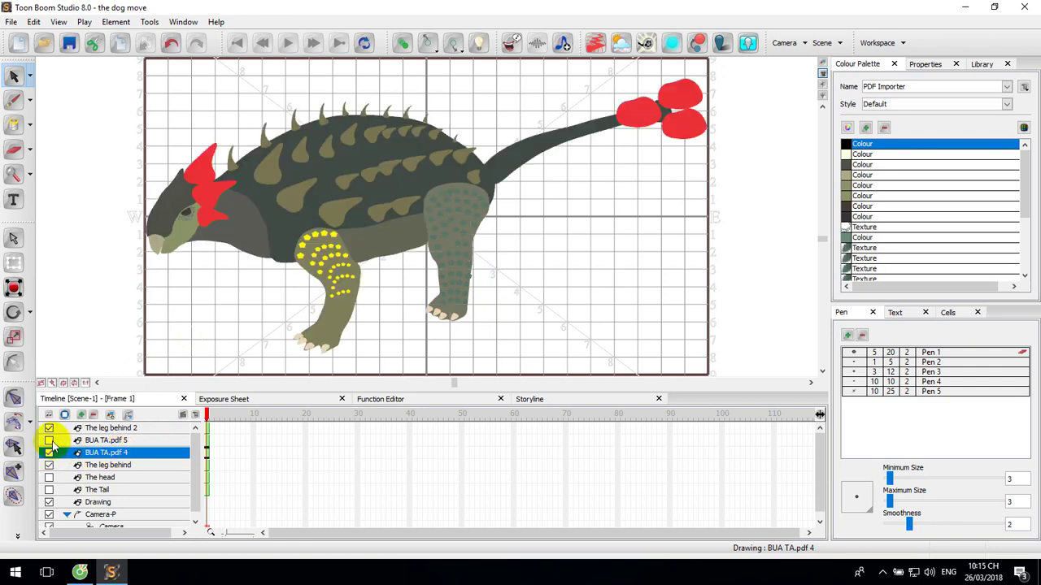
left_click(103, 466)
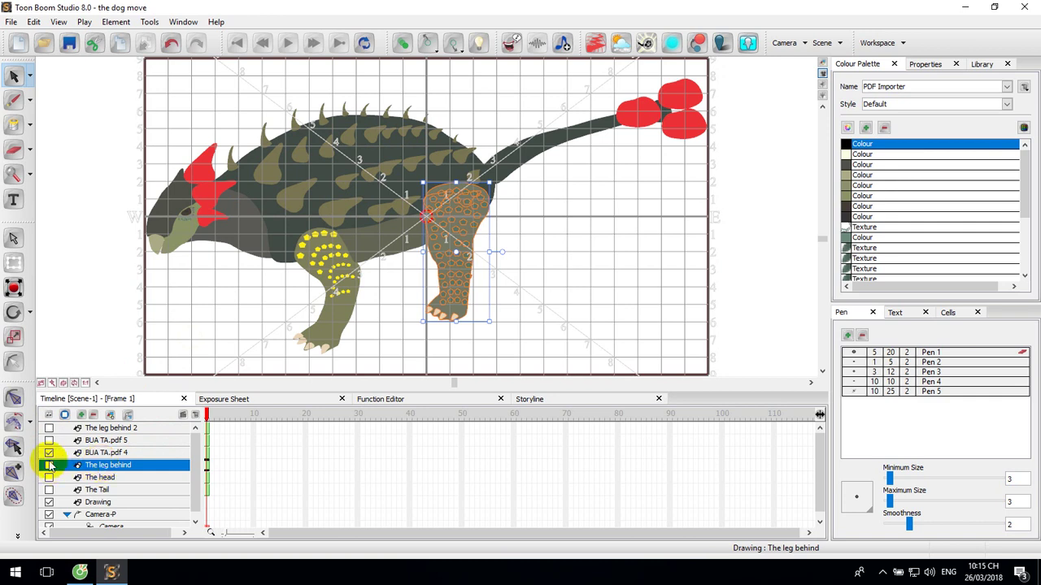
left_click(49, 453)
Duplicate The leg behind element once more and select the newest copy in the timeline
right_click(106, 467)
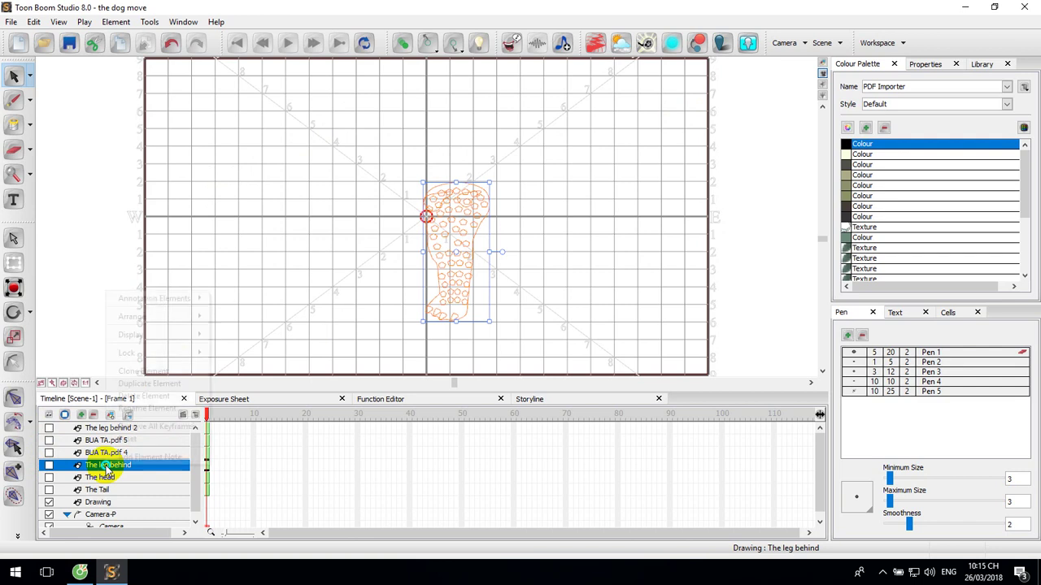
left_click(128, 384)
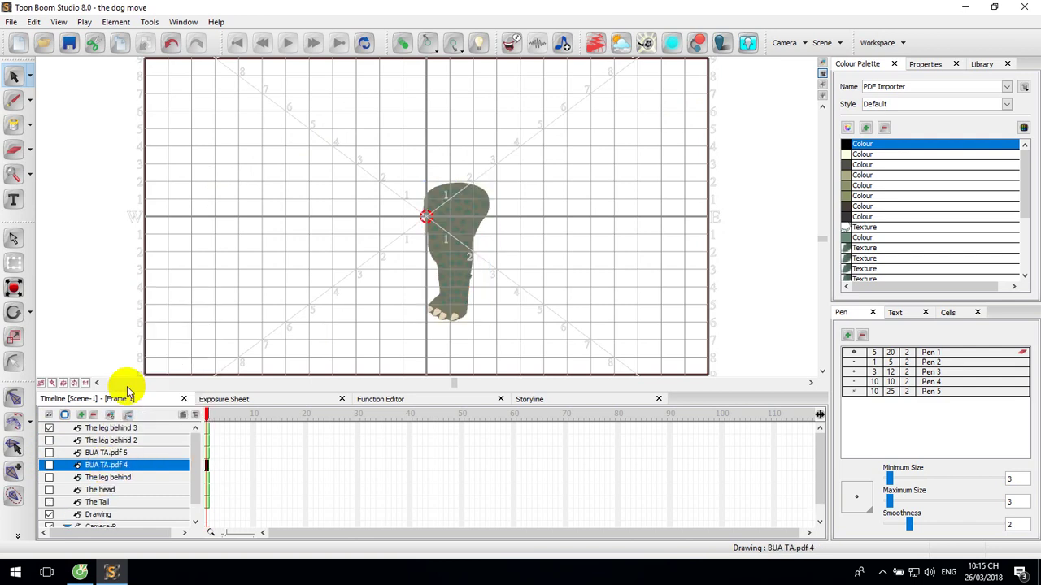
left_click(115, 428)
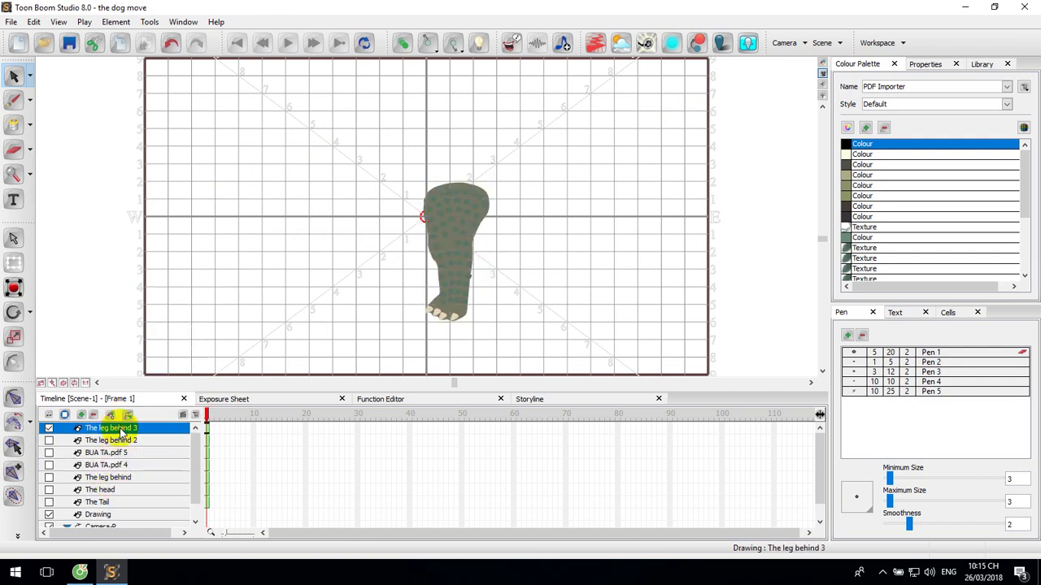
left_click(118, 441)
left_click(110, 429)
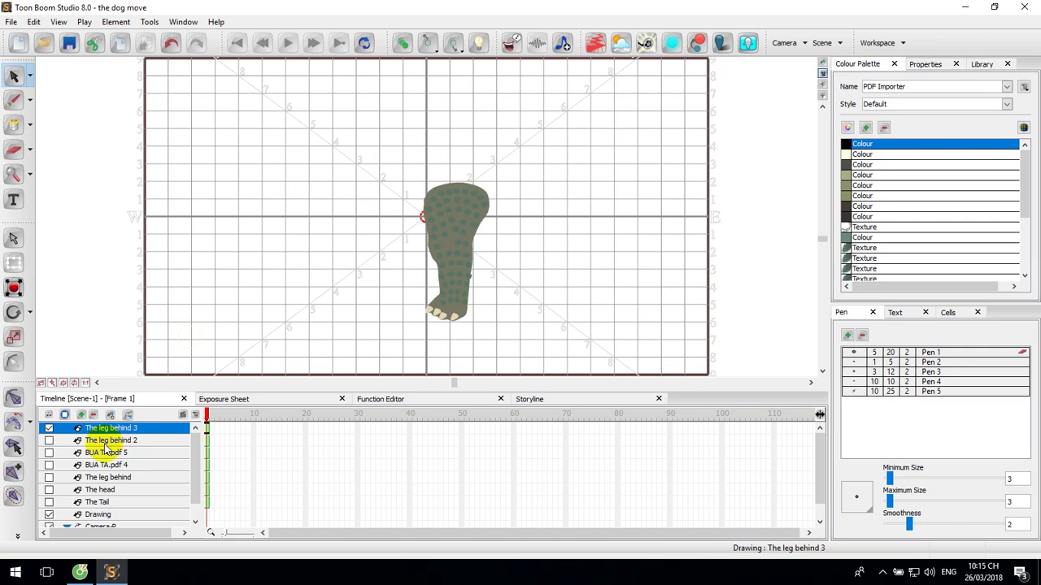
Delete The leg behind 3 element and show The leg behind 2
left_click(94, 415)
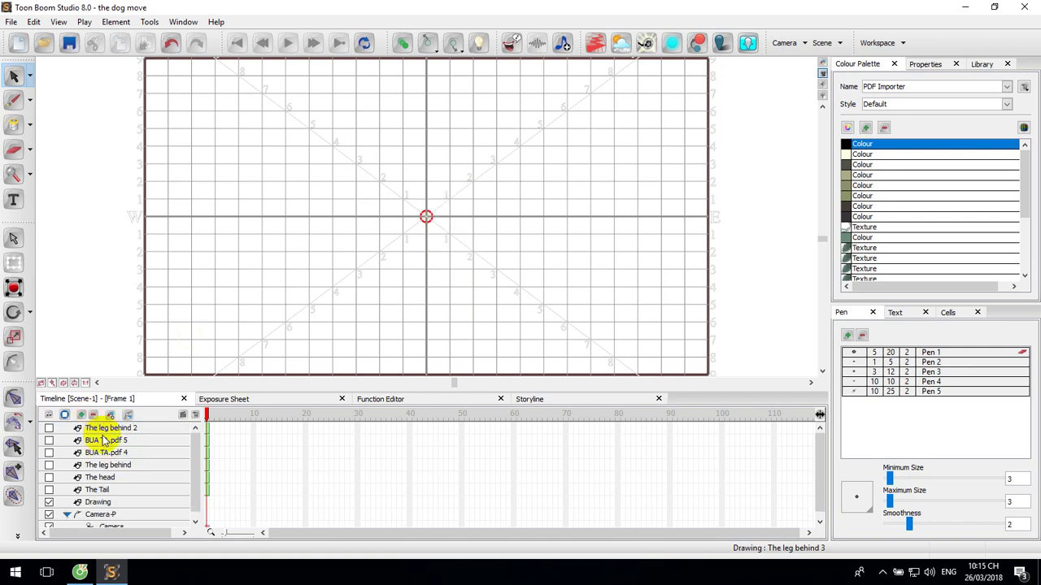
left_click(106, 431)
left_click(49, 429)
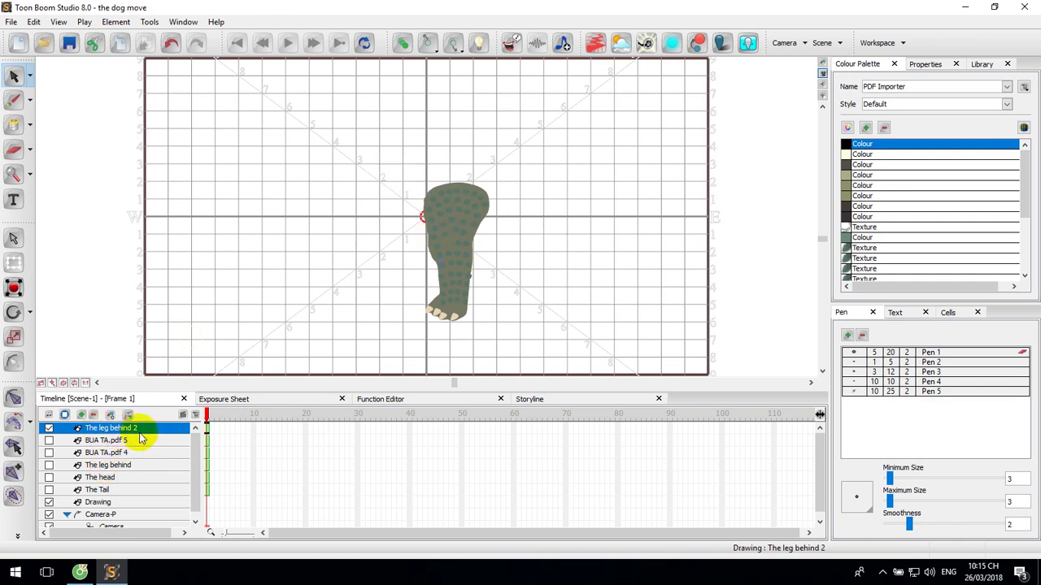
Preview BUA TA.pdf 5, then leave only the BUA TA.pdf 4 drawing visible and select it in the timeline
left_click(117, 441)
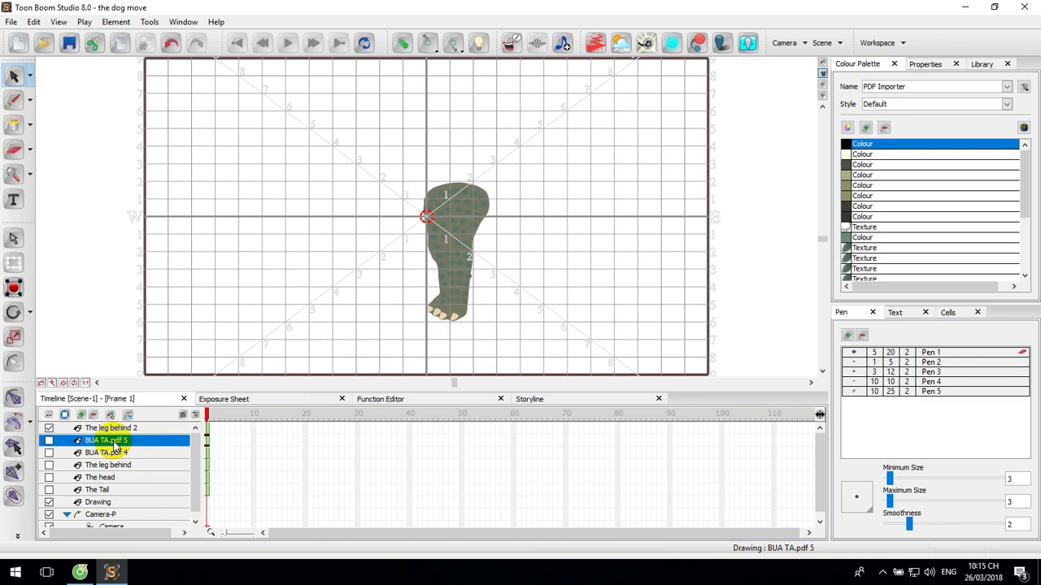
left_click(50, 441)
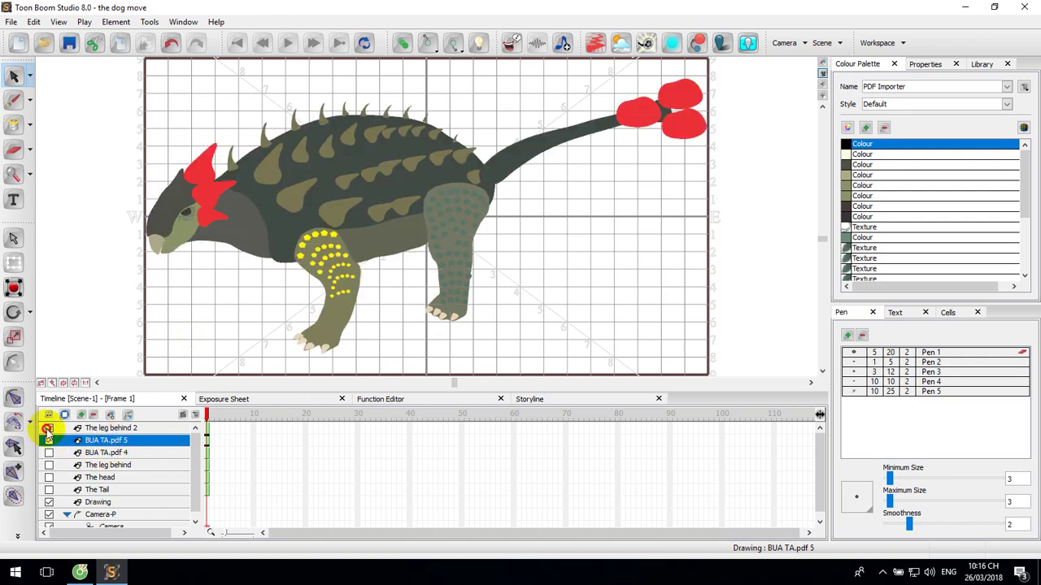
left_click(50, 516)
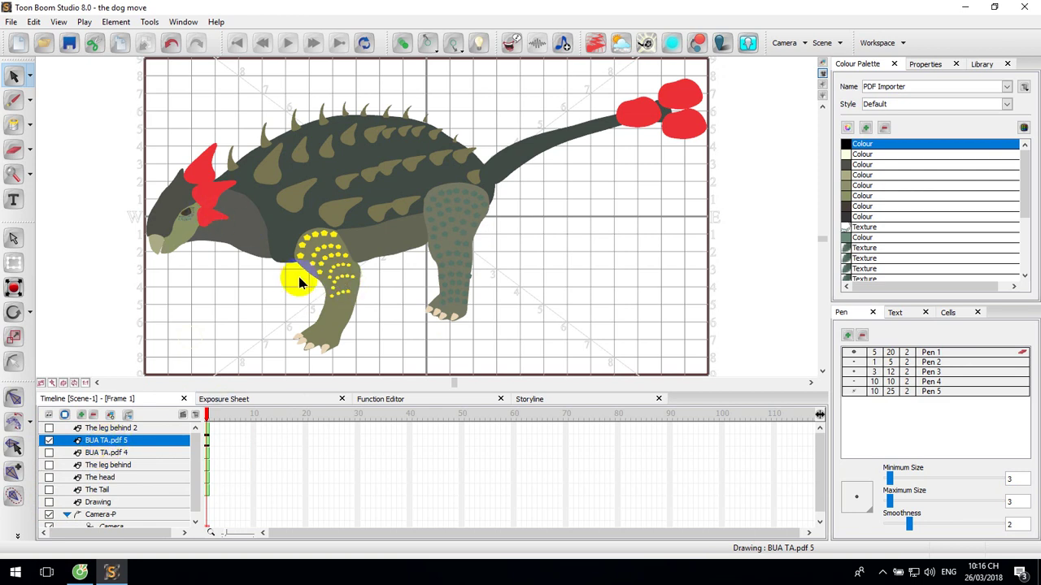
left_click(49, 441)
left_click(48, 453)
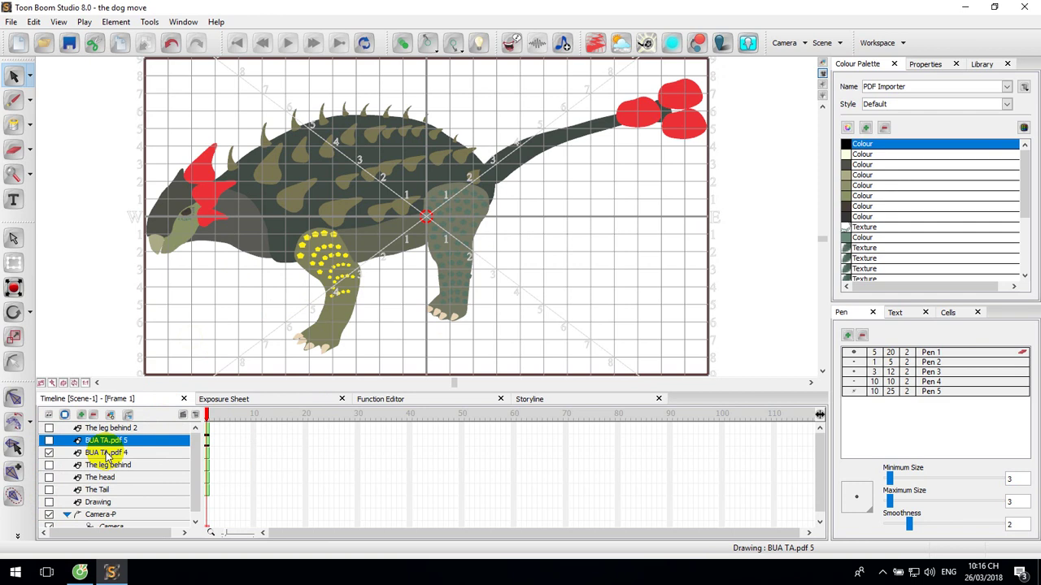
left_click(105, 453)
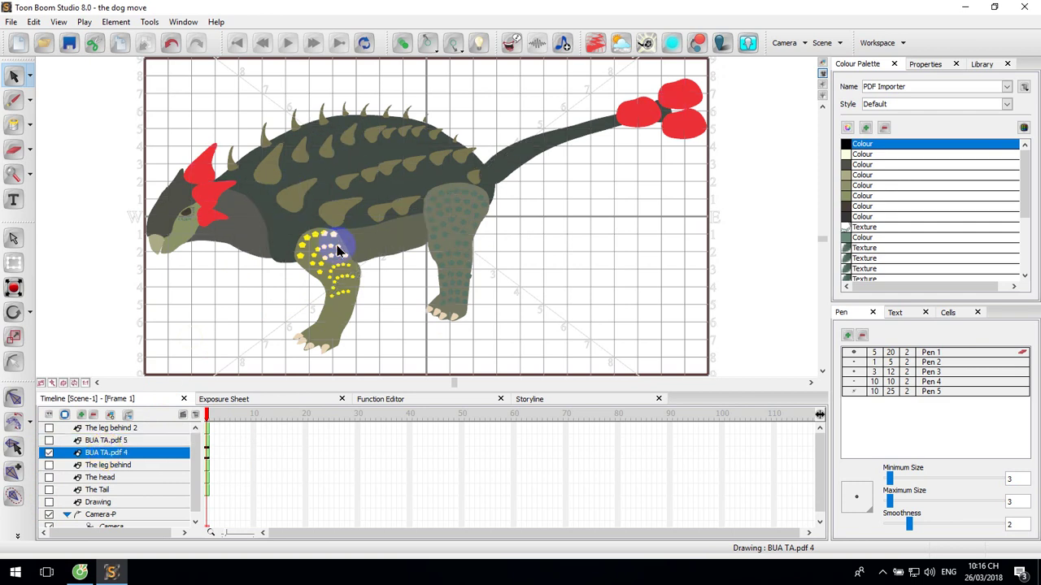
left_click(214, 452)
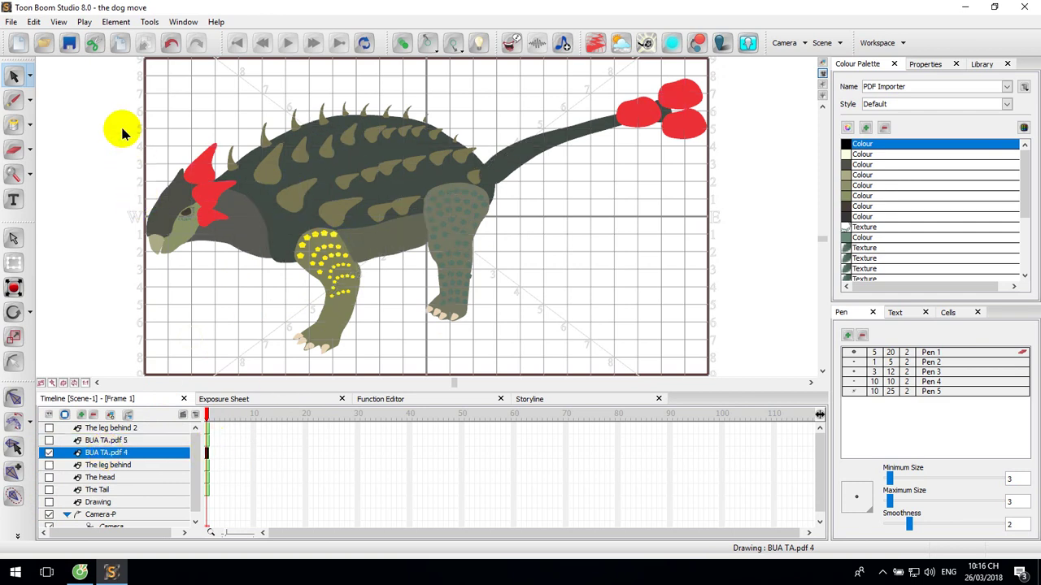
Delete the dinosaur's tail and its three red club pieces from BUA TA.pdf 4
left_click_drag(144, 141, 214, 271)
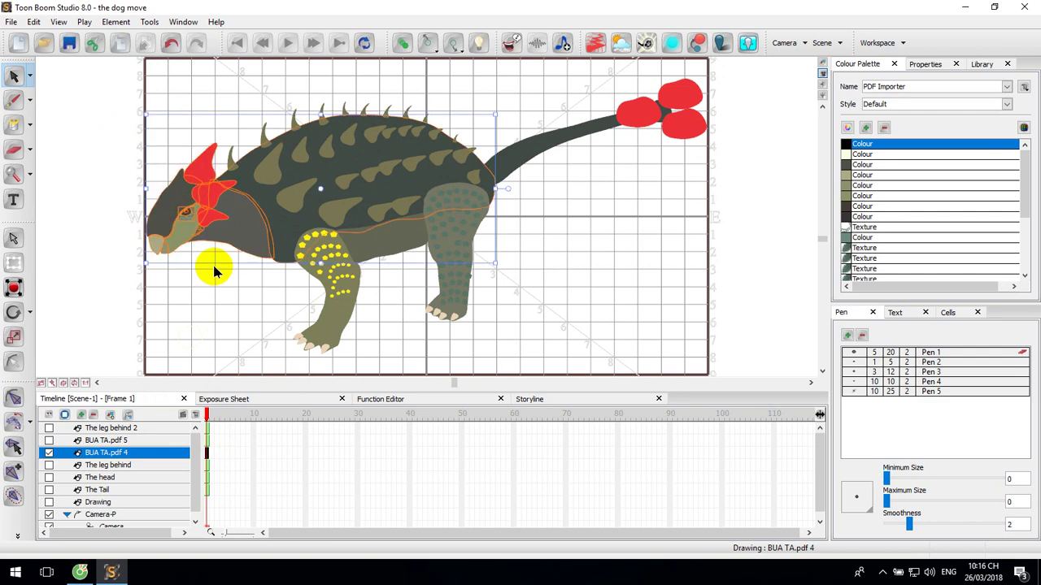
left_click(202, 291)
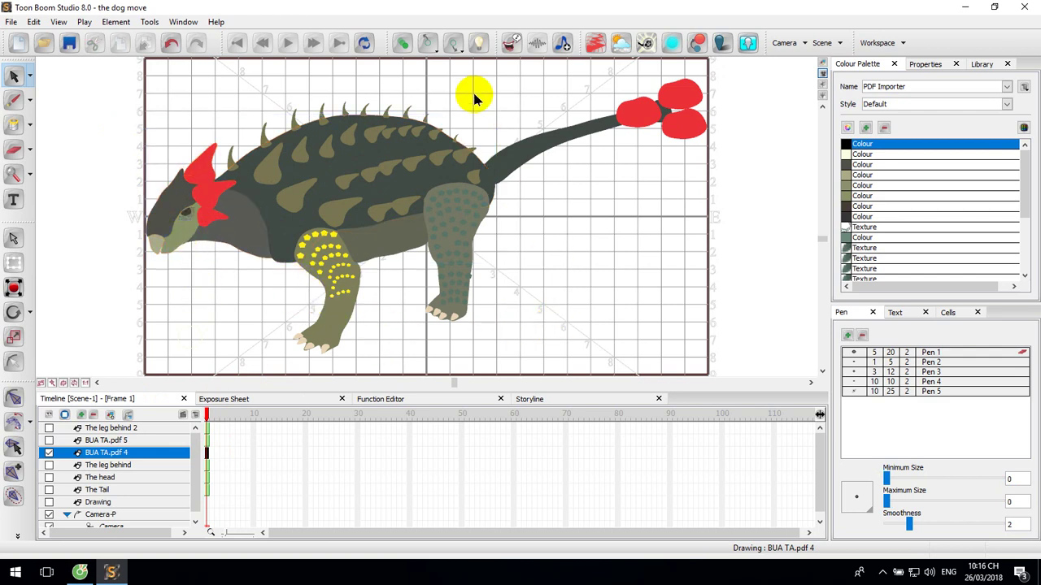
left_click_drag(476, 98, 738, 254)
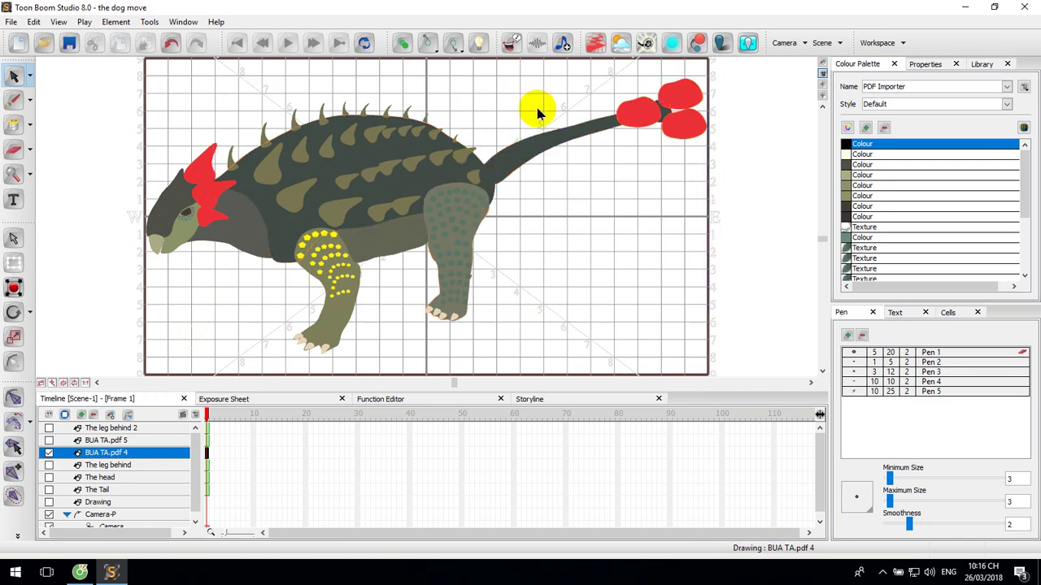
left_click_drag(536, 109, 584, 163)
key("Delete")
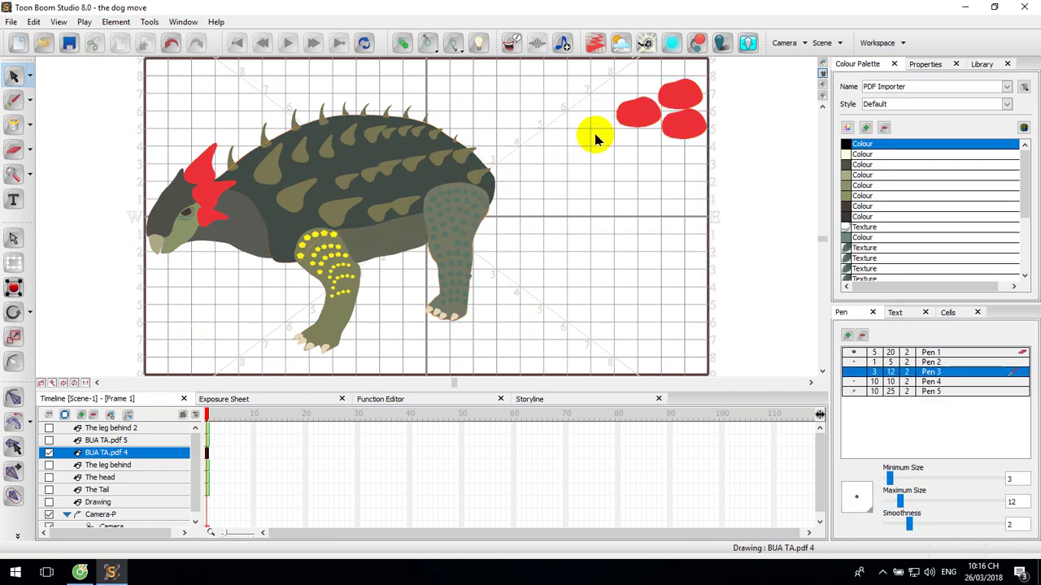
mouse_move(580, 86)
left_mouse_down()
mouse_move(727, 146)
mouse_move(732, 166)
left_mouse_up()
key("Delete")
Delete the body, back spikes, belly and hind leg from BUA TA.pdf 4
left_click(341, 113)
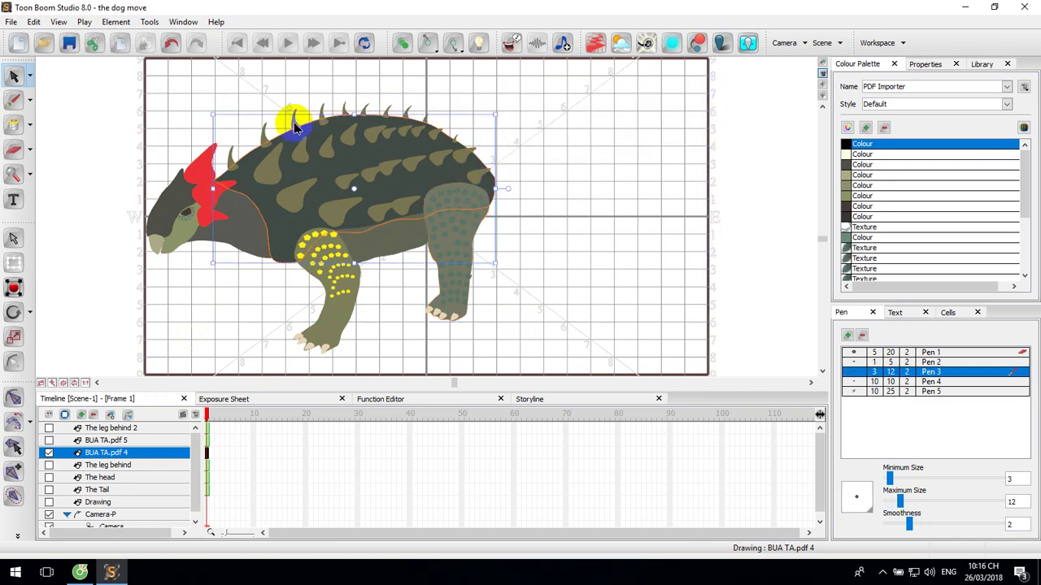
key("Delete")
left_click_drag(239, 96, 521, 336)
key("Delete")
left_click(465, 204)
key("Delete")
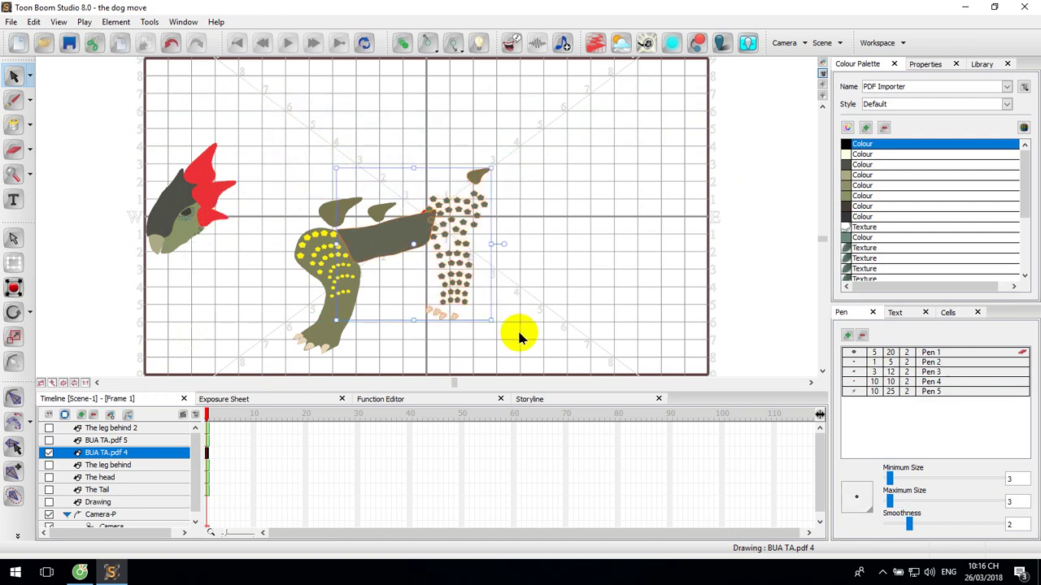
key("Delete")
left_click_drag(309, 177, 426, 223)
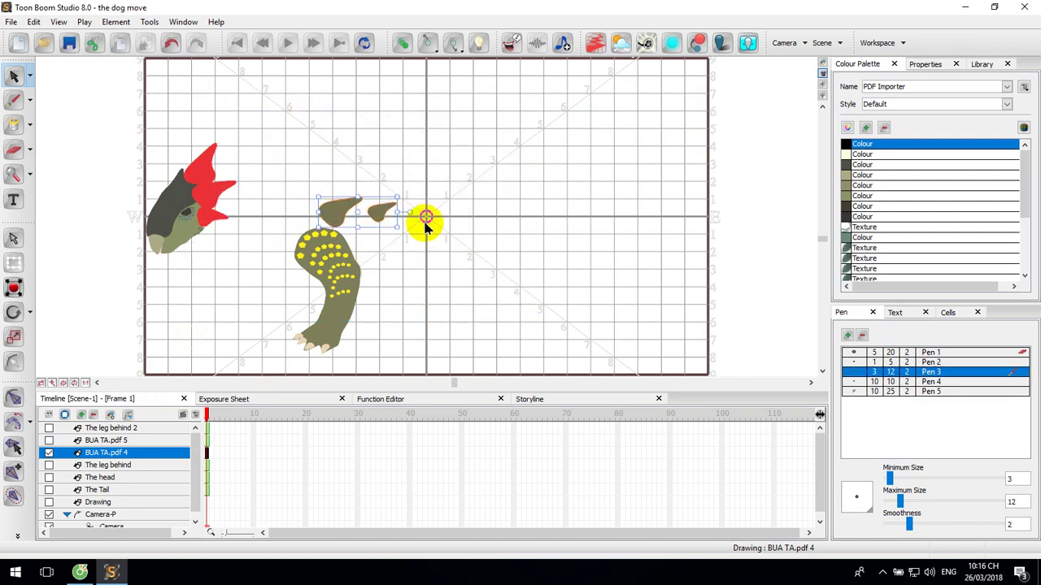
key("Delete")
Delete the head from BUA TA.pdf 4 and select all the remaining front leg pieces
left_click_drag(267, 201, 387, 376)
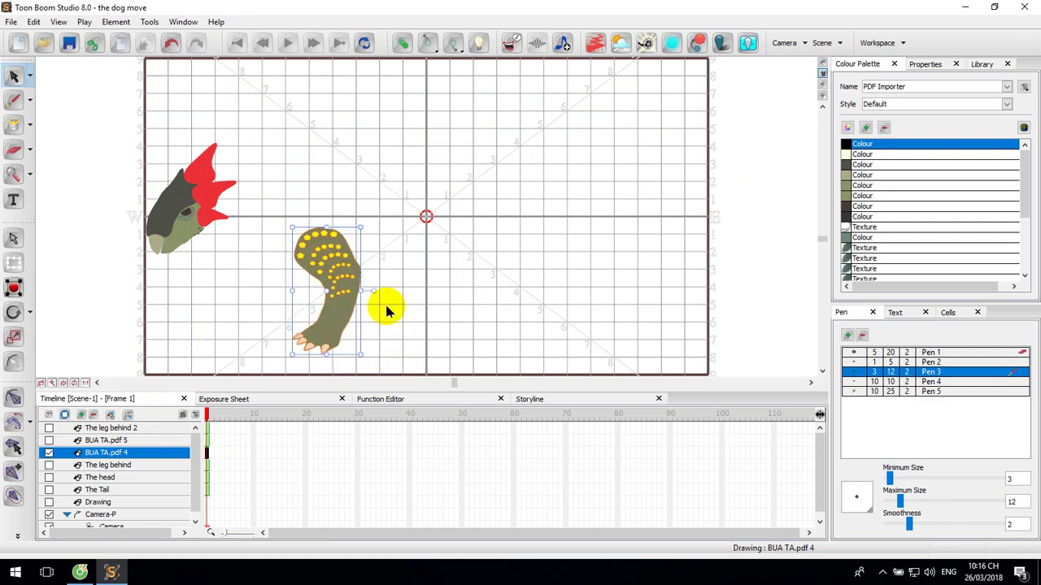
left_click_drag(105, 132, 248, 289)
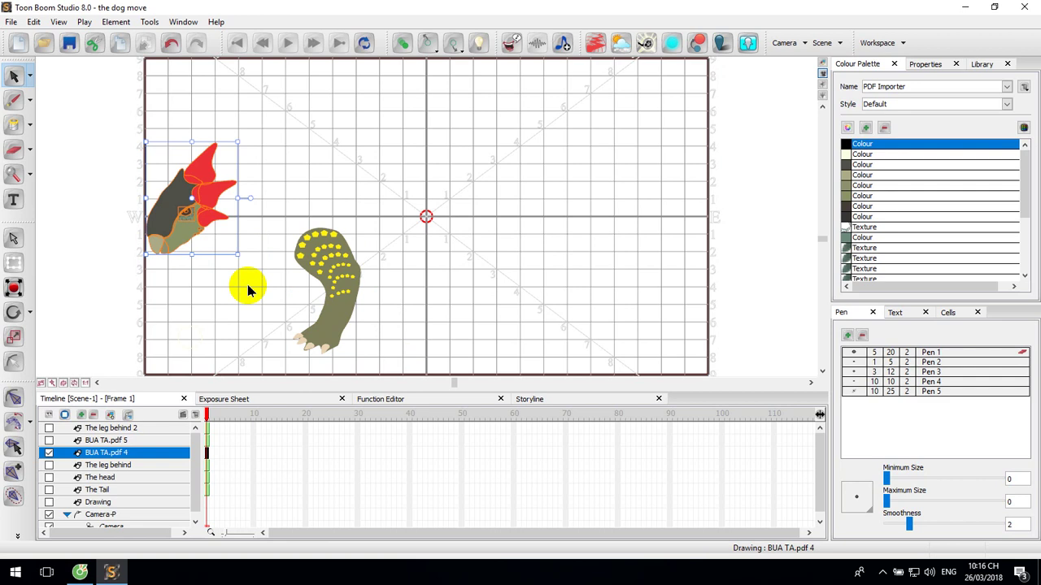
key("Delete")
left_click_drag(233, 182, 385, 374)
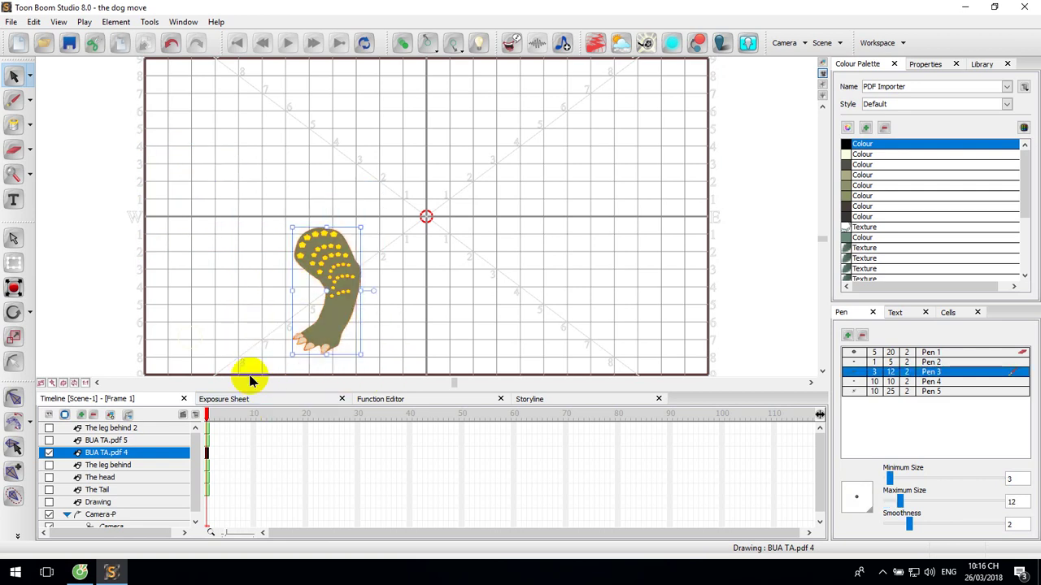
right_click(103, 459)
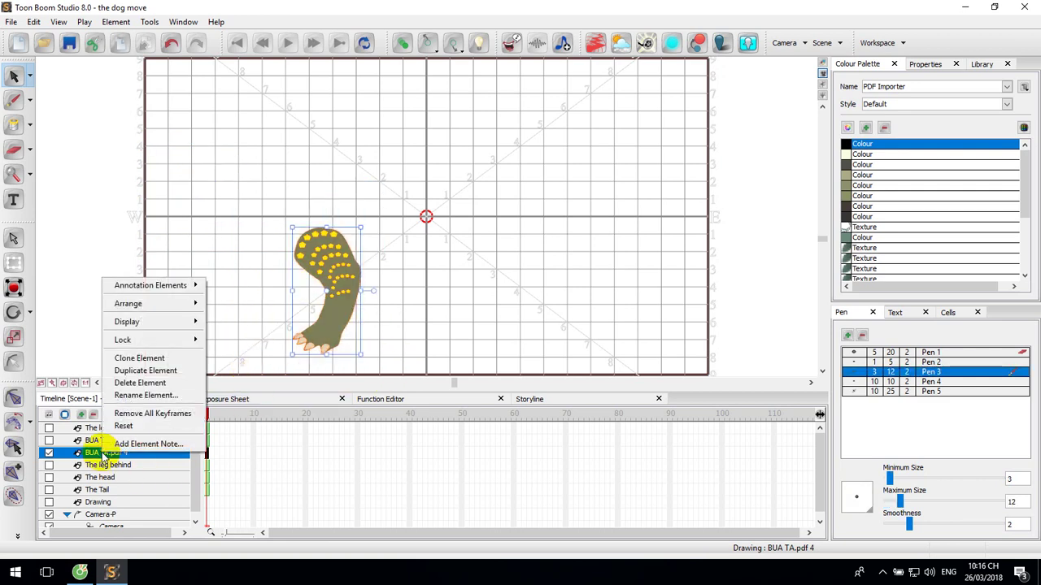
left_click(122, 395)
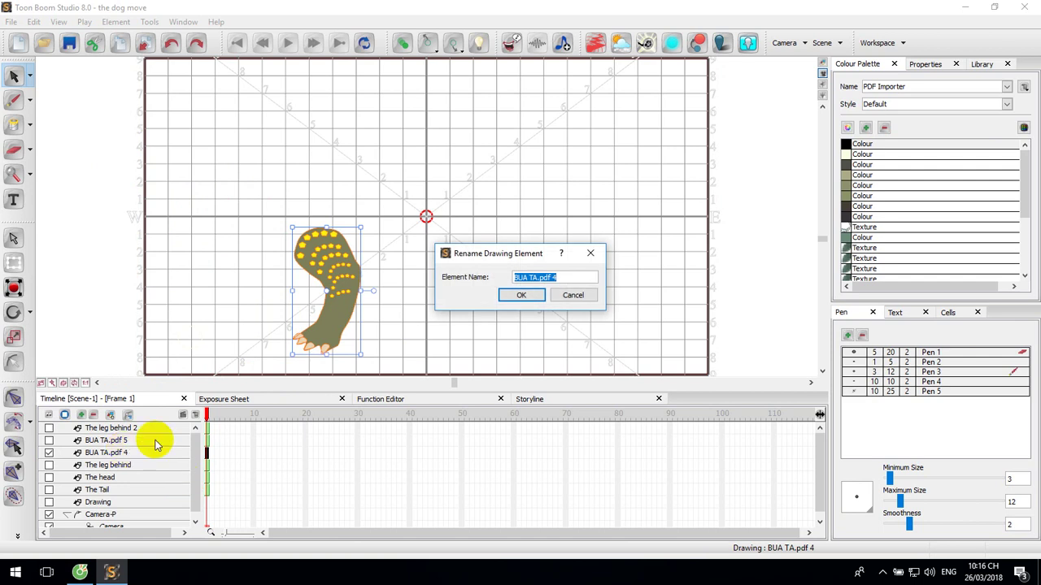
left_click(580, 295)
Rename the BUA TA.pdf 4 element as The front leg
left_click(171, 452)
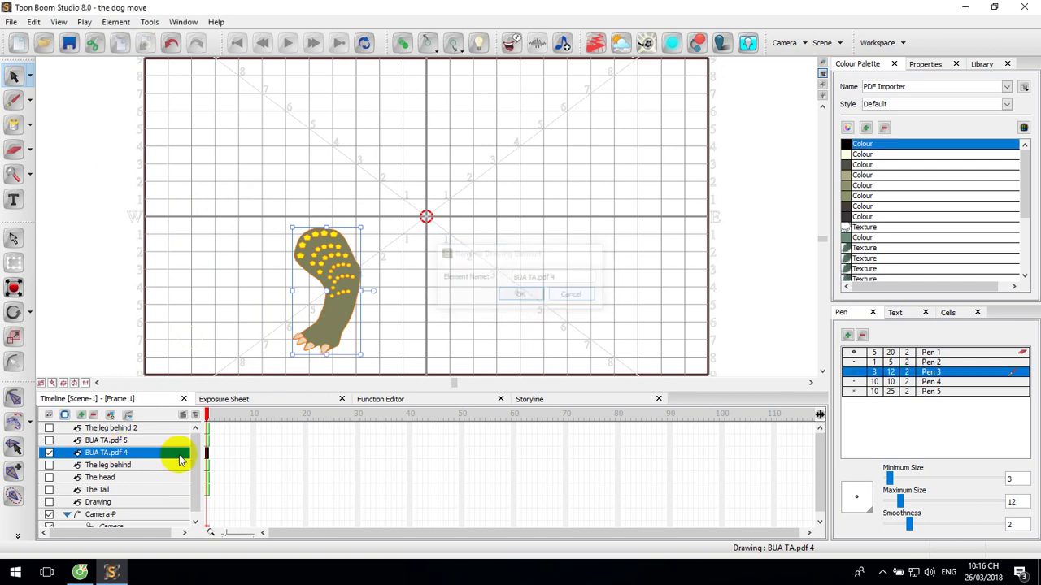
double_click(123, 454)
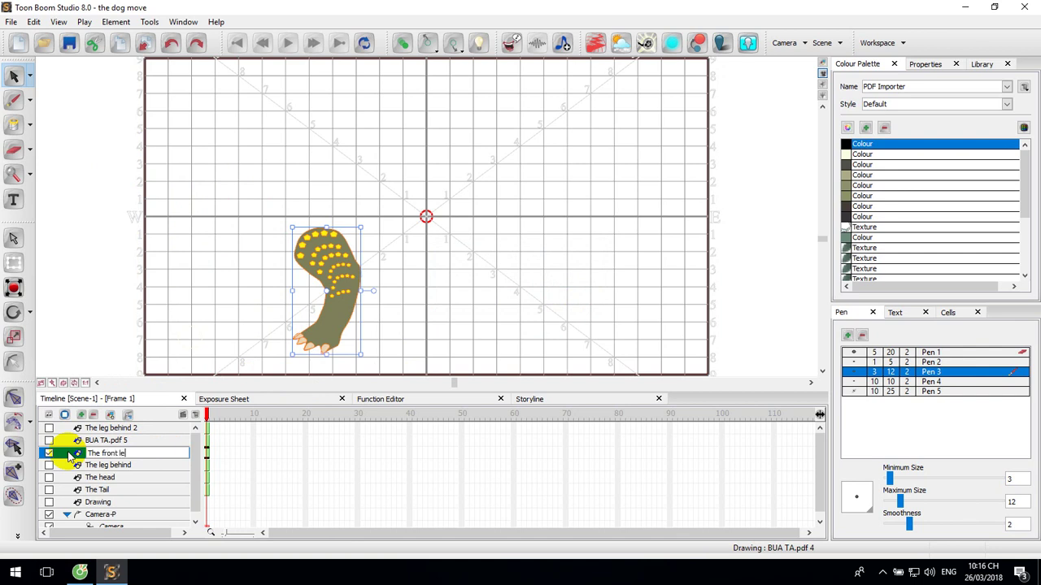
left_click(514, 324)
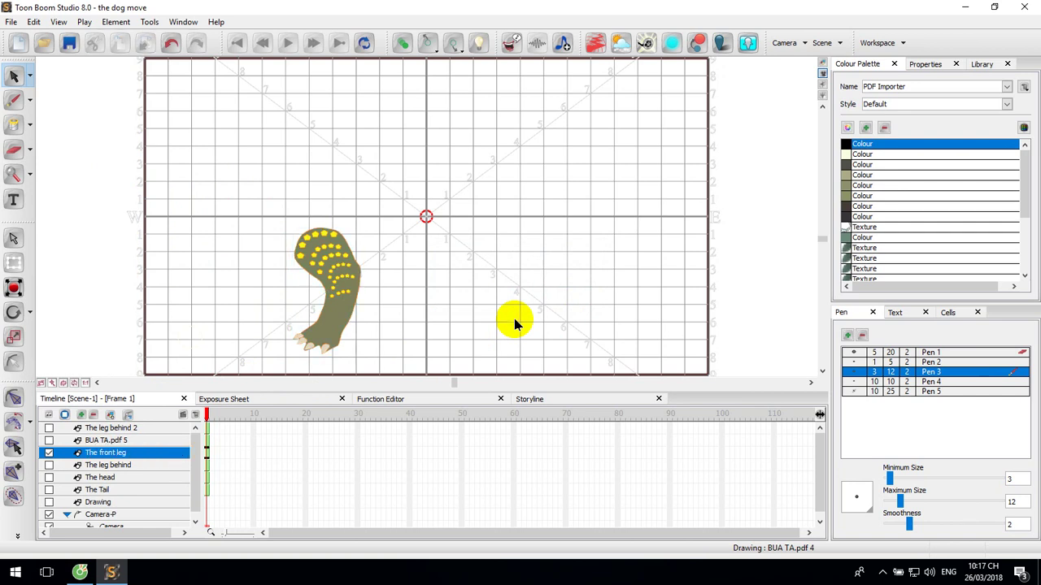
Duplicate The front leg element and leave only the BUA TA.pdf 5 drawing visible
right_click(104, 457)
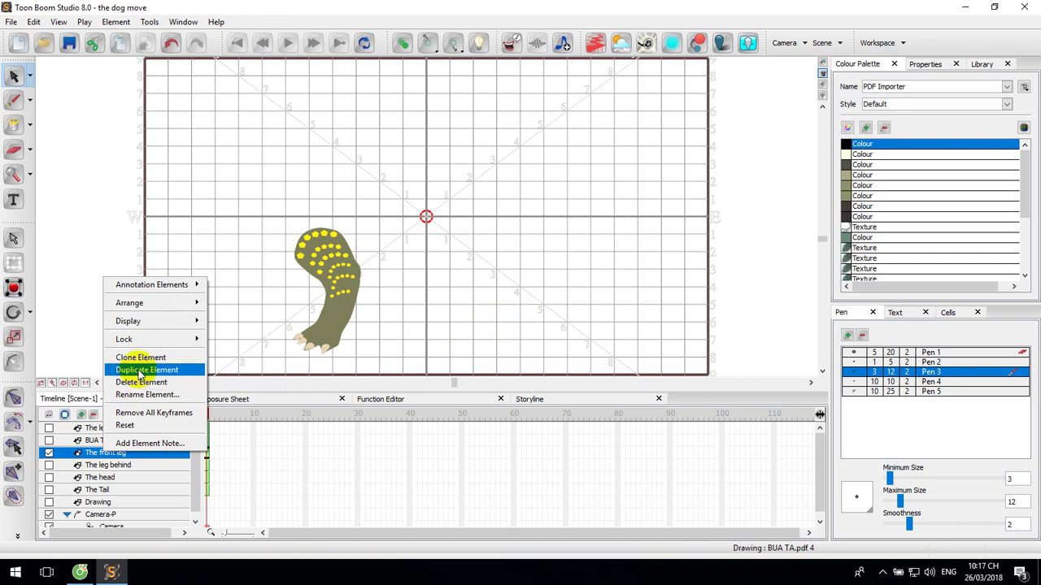
left_click(140, 370)
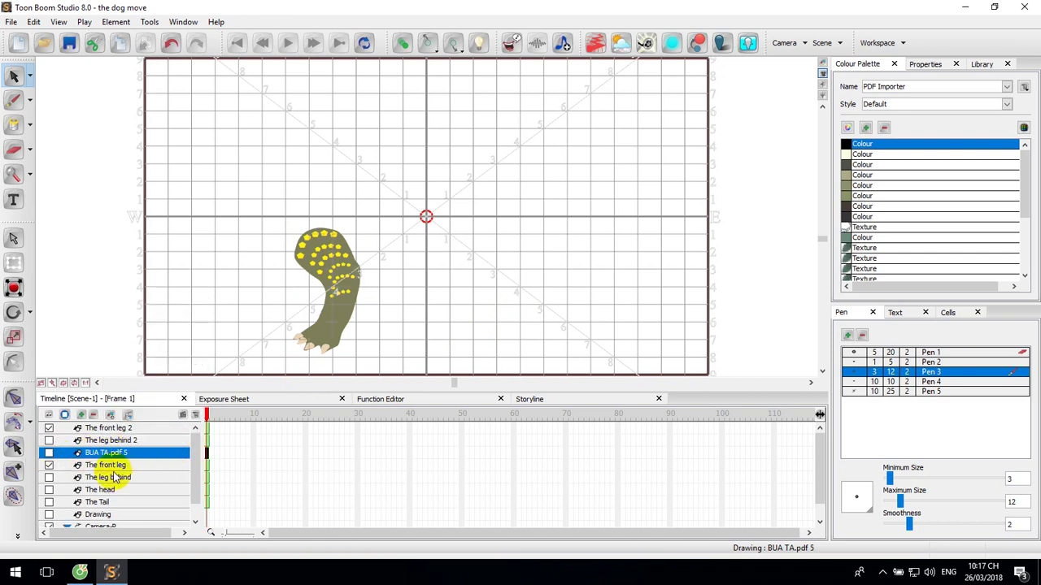
left_click(49, 429)
left_click(49, 466)
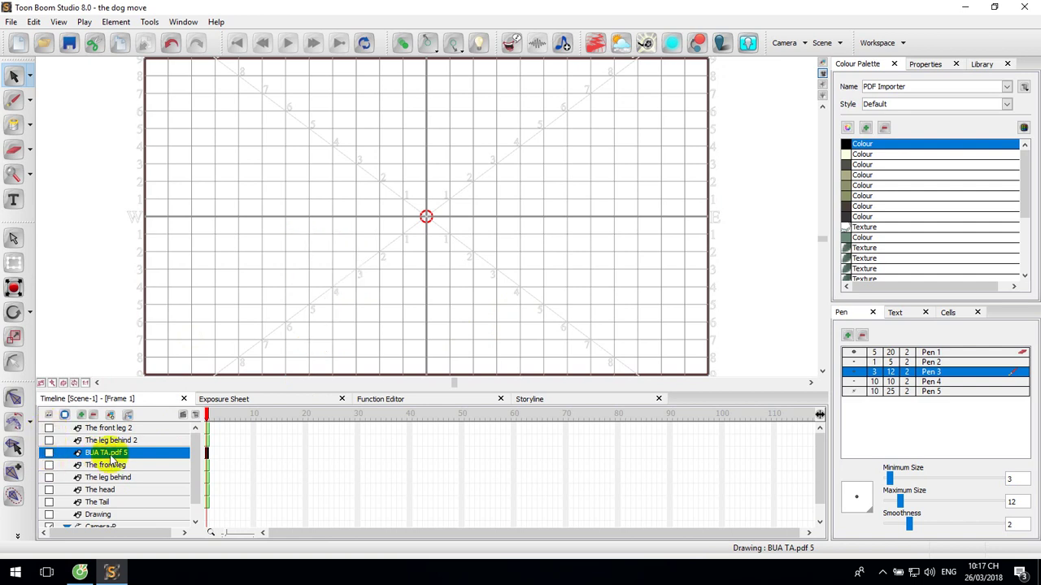
left_click(49, 453)
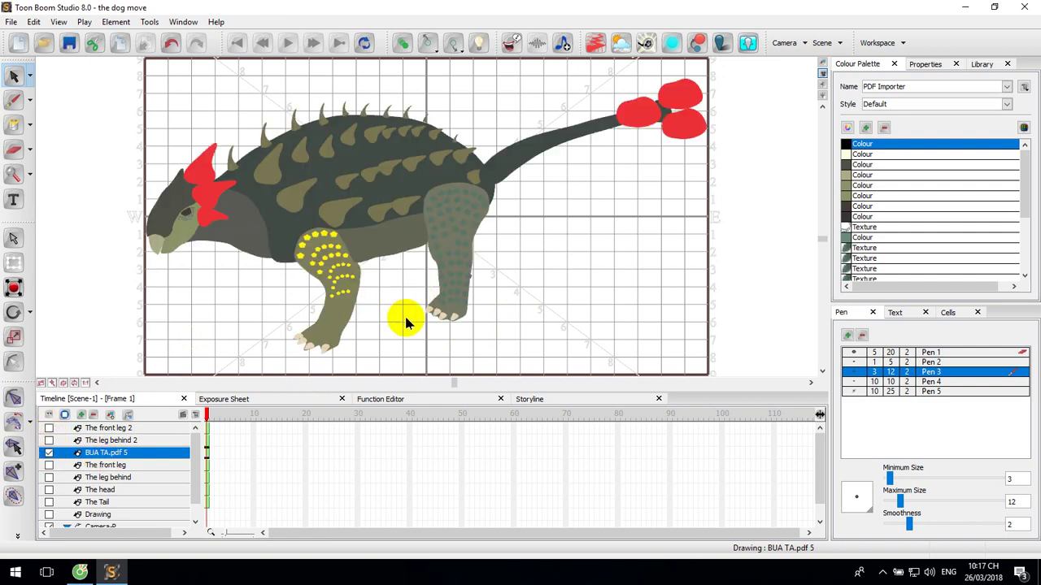
Try to delete the head and neck pieces from BUA TA.pdf 5
left_click_drag(121, 128, 204, 257)
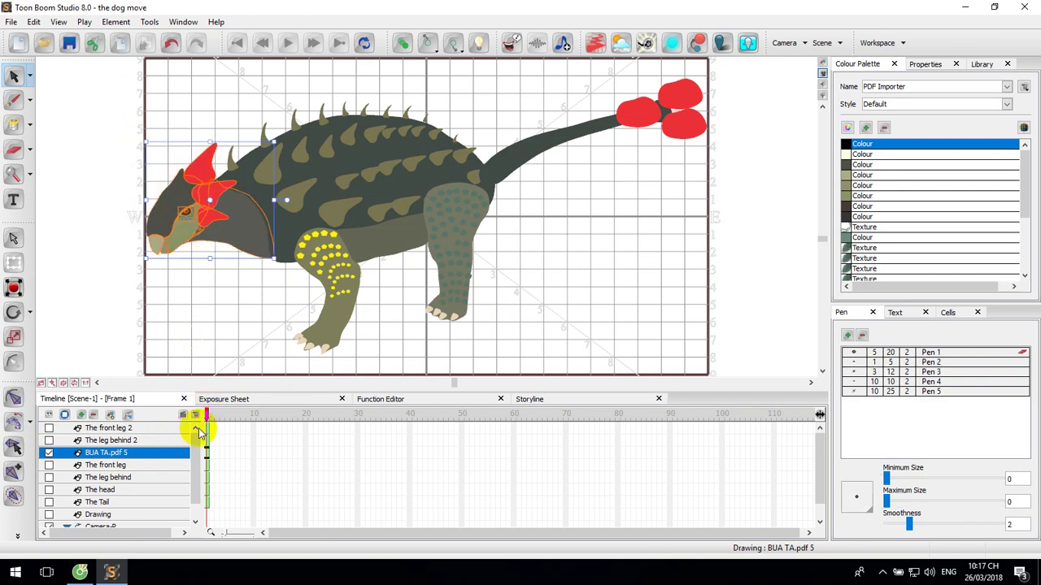
key("Delete")
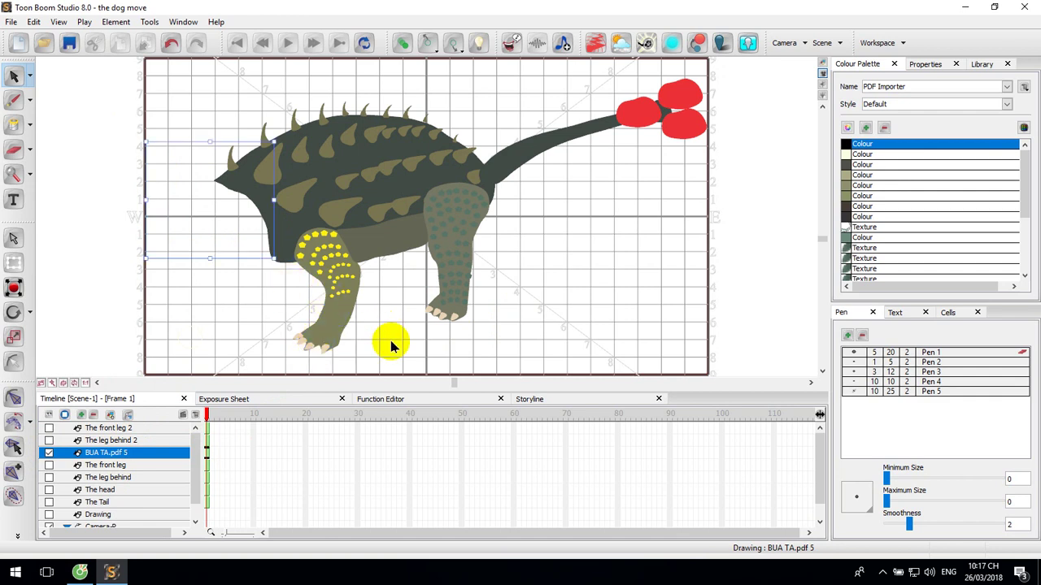
key("ctrl+z")
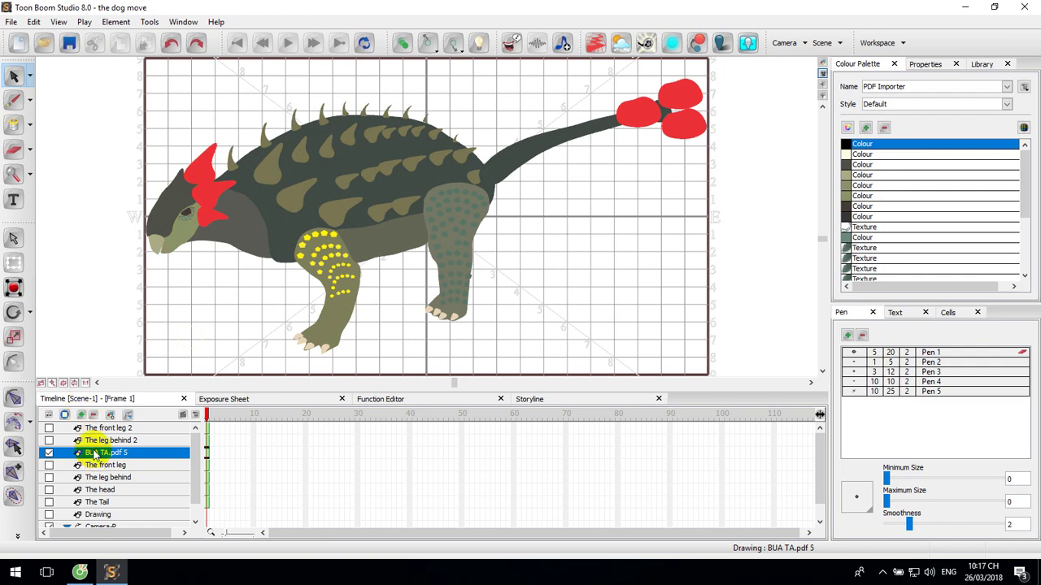
Duplicate the BUA TA.pdf 5 element and reselect the original in the timeline
right_click(94, 454)
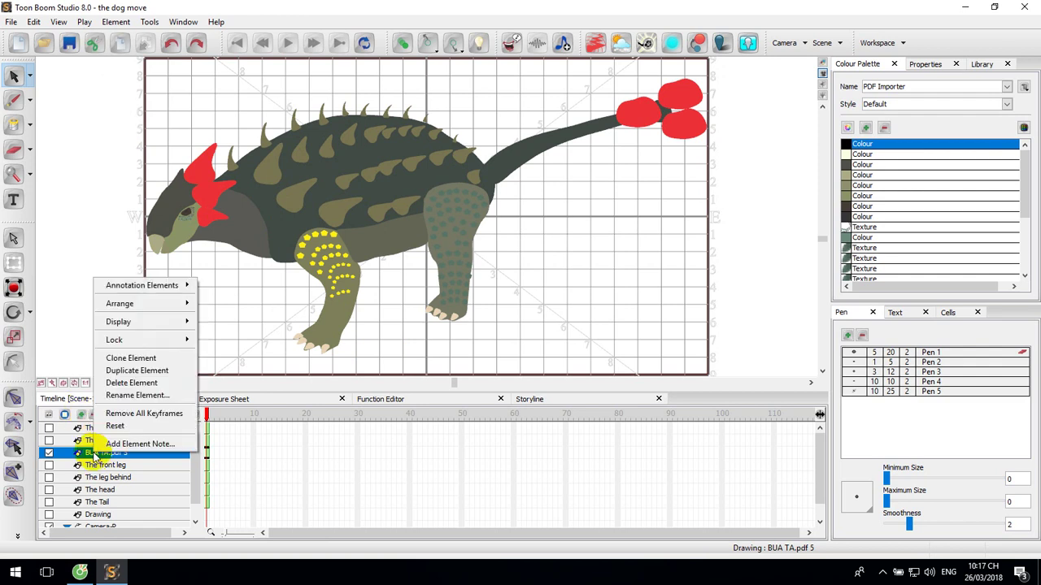
left_click(124, 371)
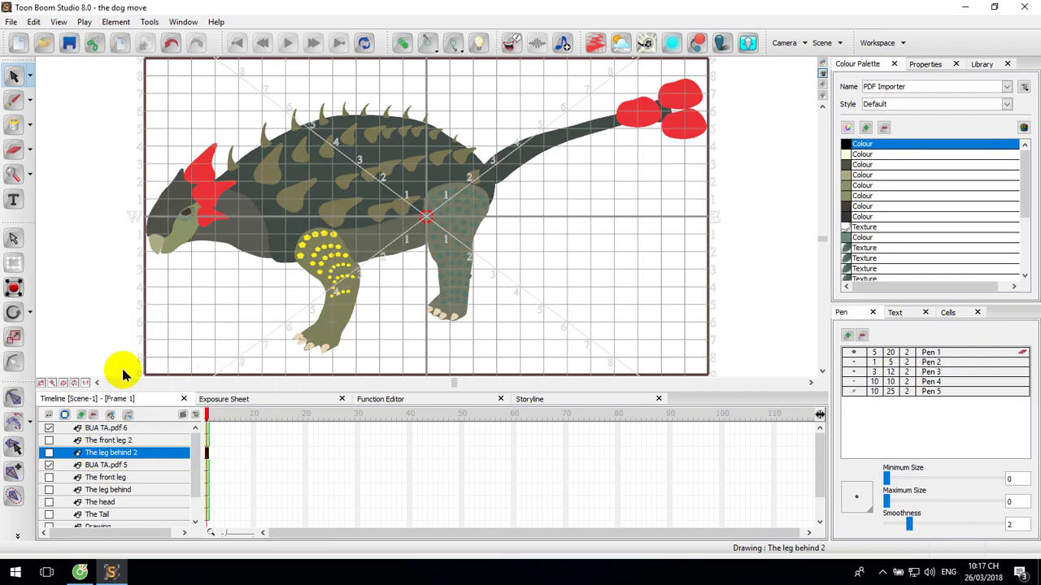
left_click(106, 465)
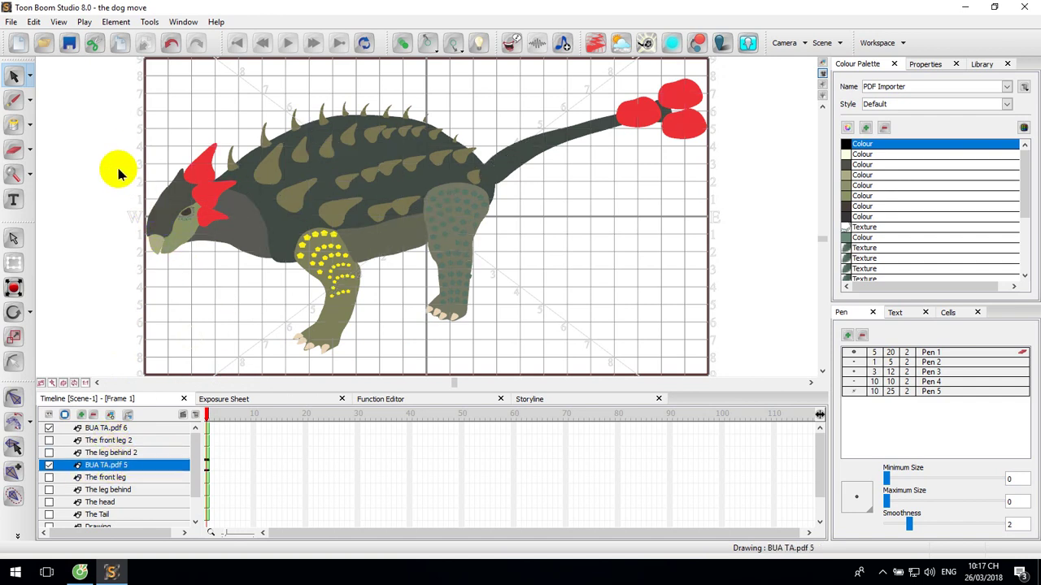
Hide BUA TA.pdf 6 and delete the head pieces from the BUA TA.pdf 5 drawing, keeping the neck
left_click(170, 201)
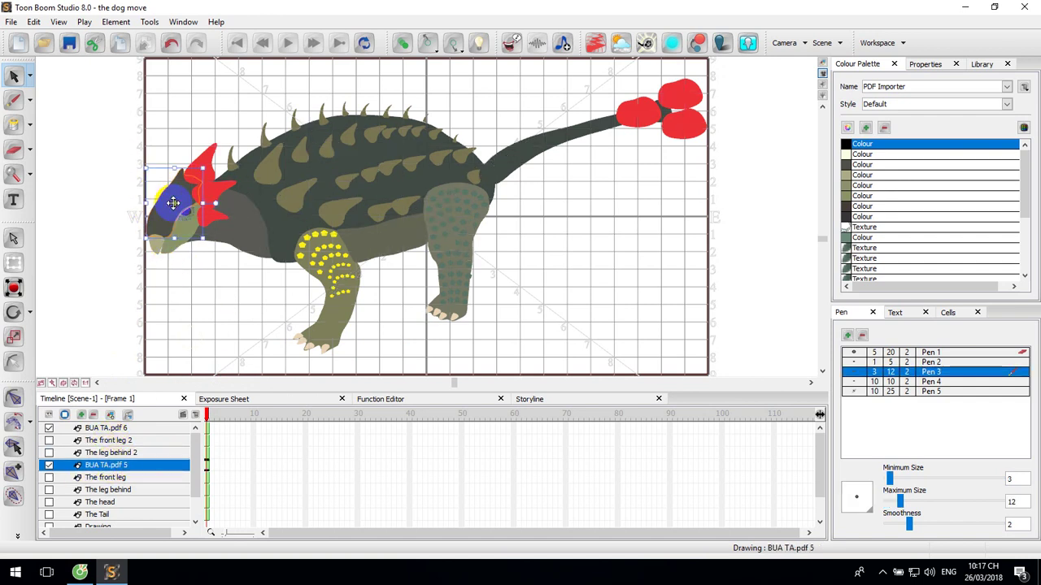
mouse_move(174, 202)
left_mouse_down()
mouse_move(200, 192)
mouse_move(202, 168)
mouse_move(197, 208)
mouse_move(200, 185)
mouse_move(159, 213)
mouse_move(186, 213)
left_mouse_up()
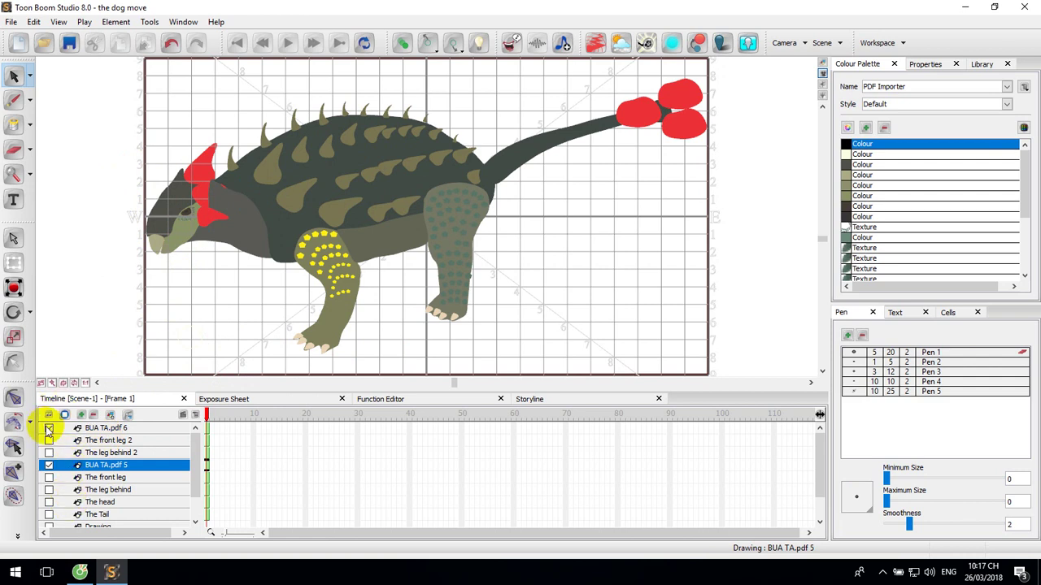
left_click(49, 428)
left_click(187, 239)
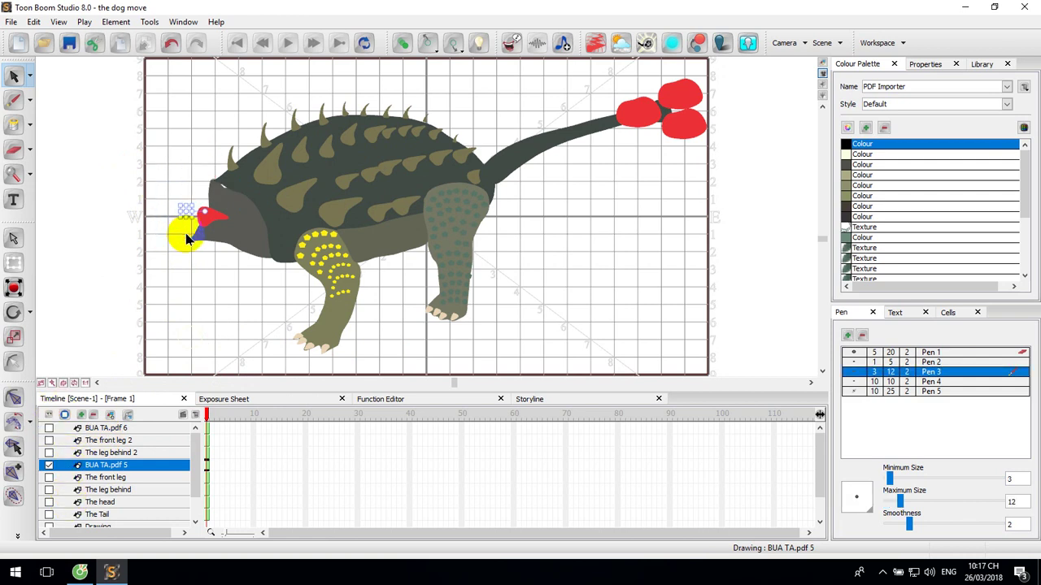
key("Delete")
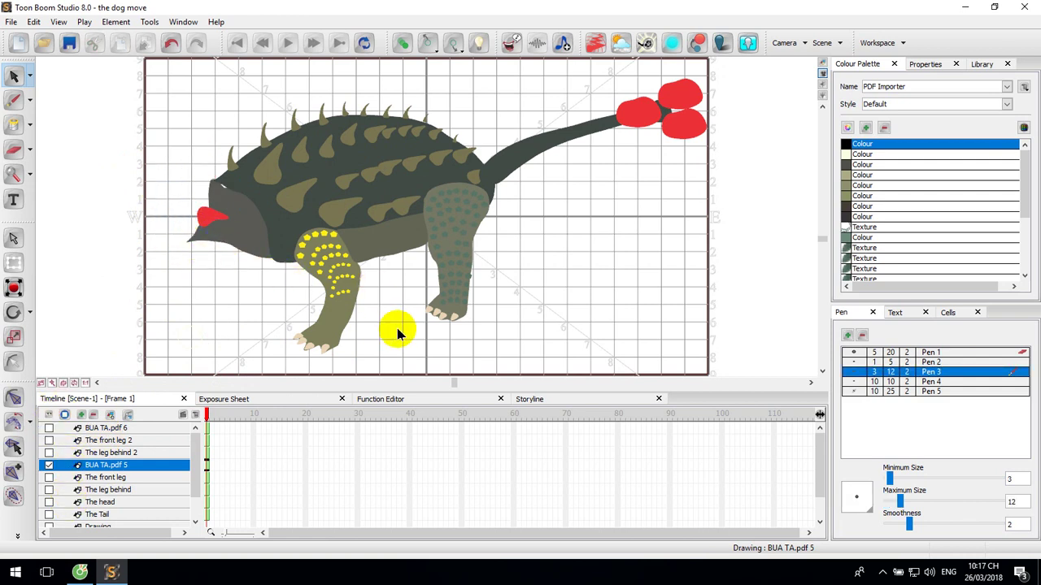
Delete the body, the tail and its red end pieces from the BUA TA.pdf 5 drawing
mouse_move(279, 89)
left_mouse_down()
mouse_move(383, 133)
mouse_move(547, 257)
left_mouse_up()
key("Delete")
left_click_drag(611, 81, 727, 162)
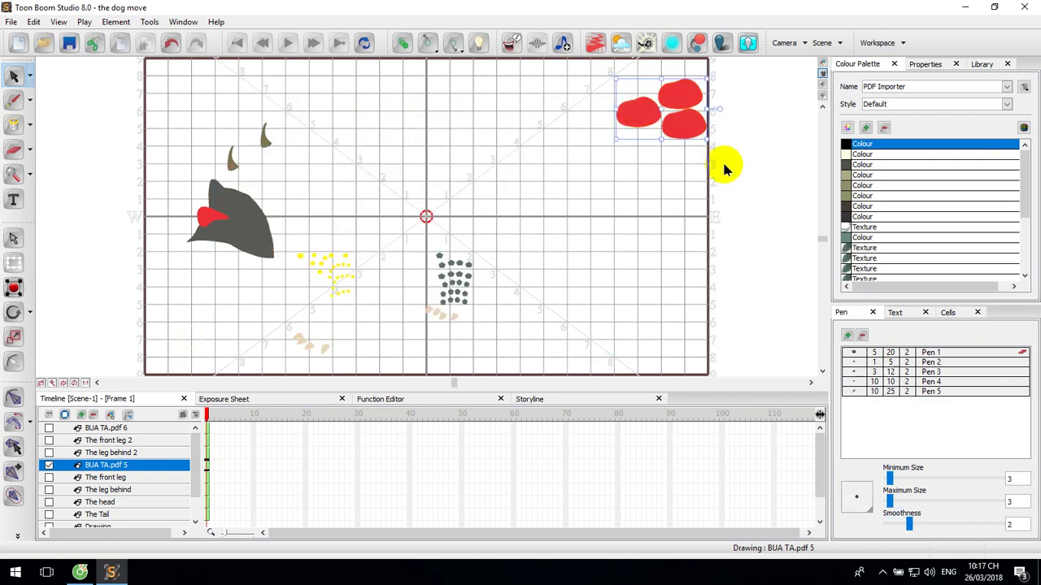
key("Delete")
Delete the remaining leg spots, claws and two back spikes so only the neck pieces remain in BUA TA.pdf 5
left_click_drag(400, 194, 559, 335)
key("Delete")
left_click_drag(463, 351, 302, 234)
key("Delete")
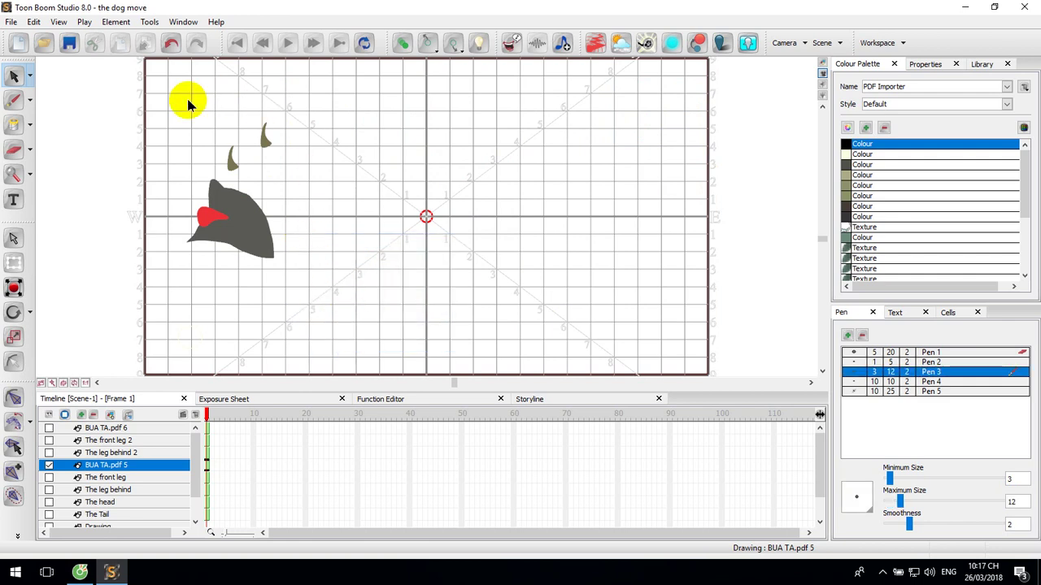
left_click_drag(171, 107, 295, 167)
key("Delete")
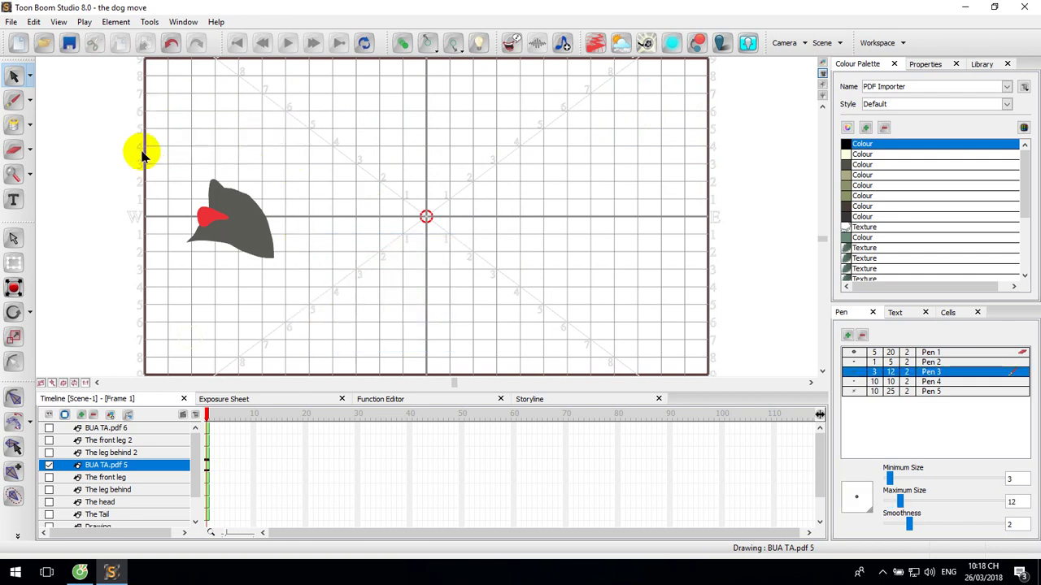
Select the neck pieces and rename the BUA TA.pdf 5 element as the neck
left_click_drag(136, 143, 315, 279)
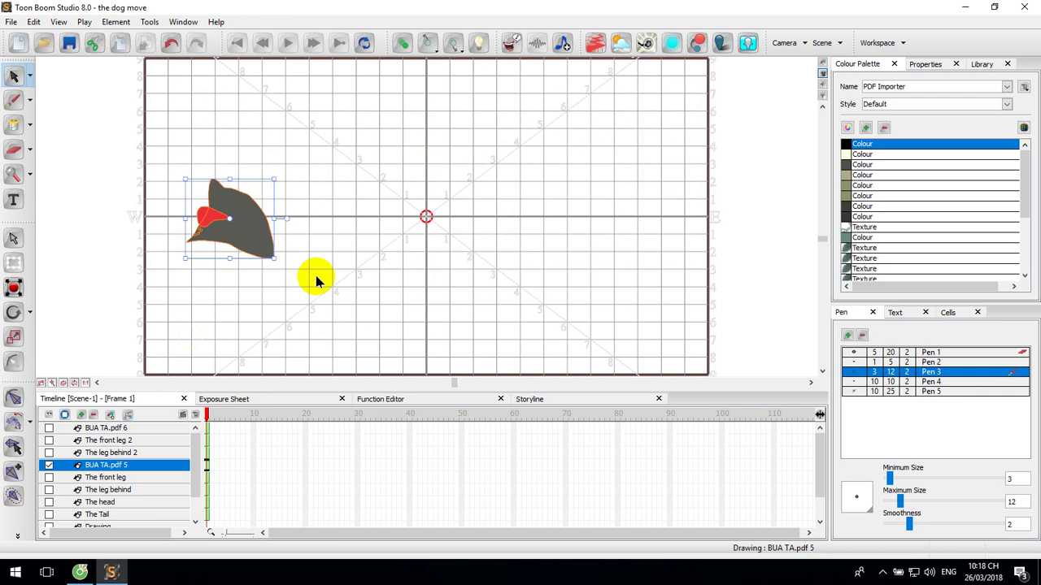
left_click(234, 225)
right_click(247, 228)
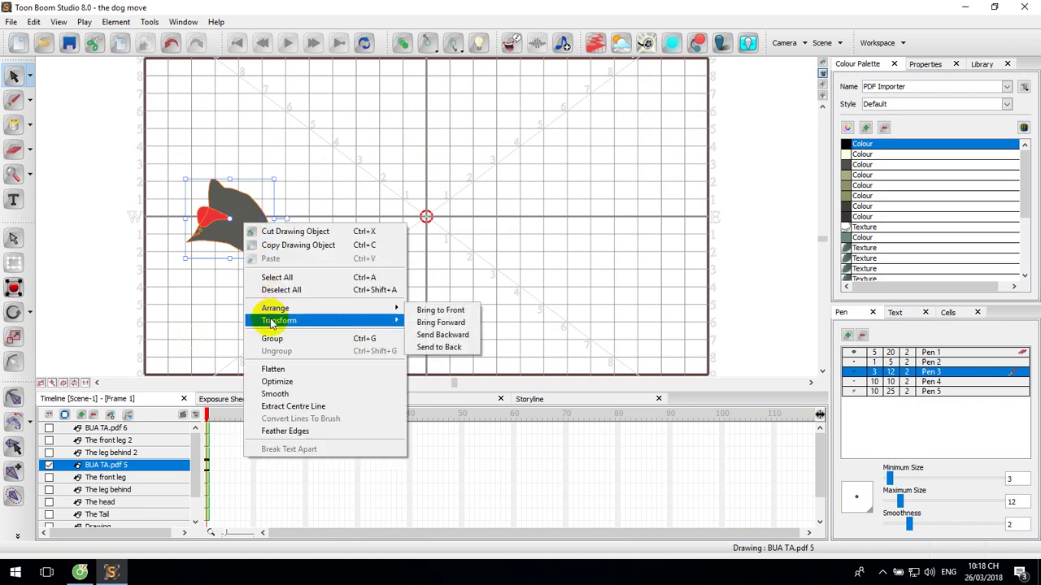
key("Escape")
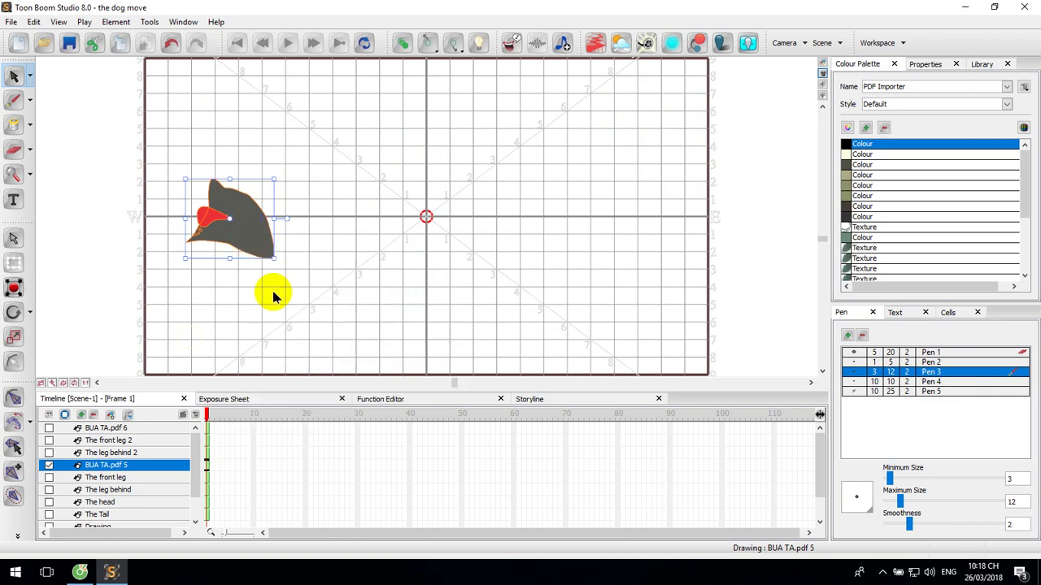
double_click(127, 466)
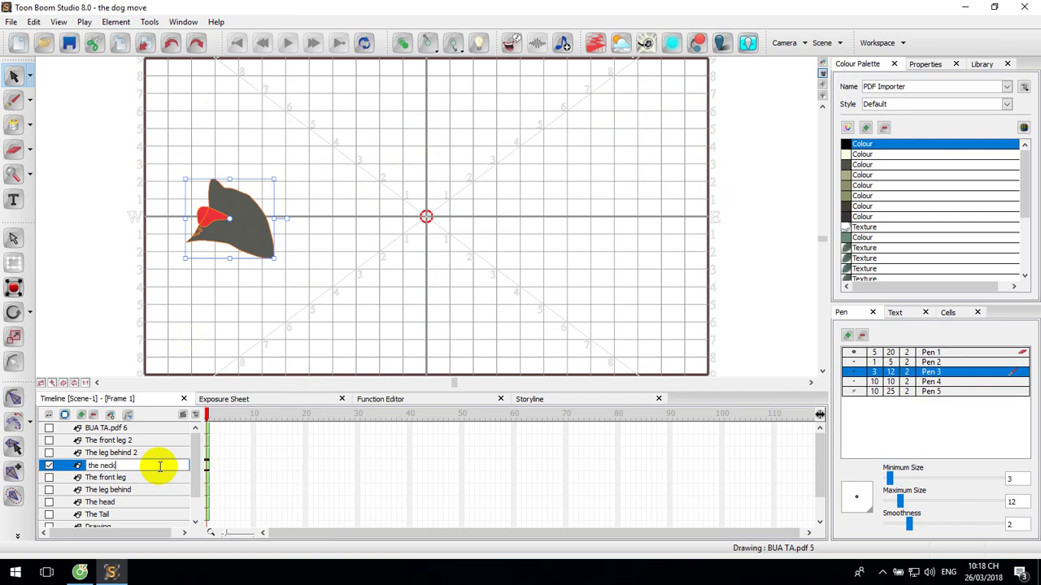
key("Return")
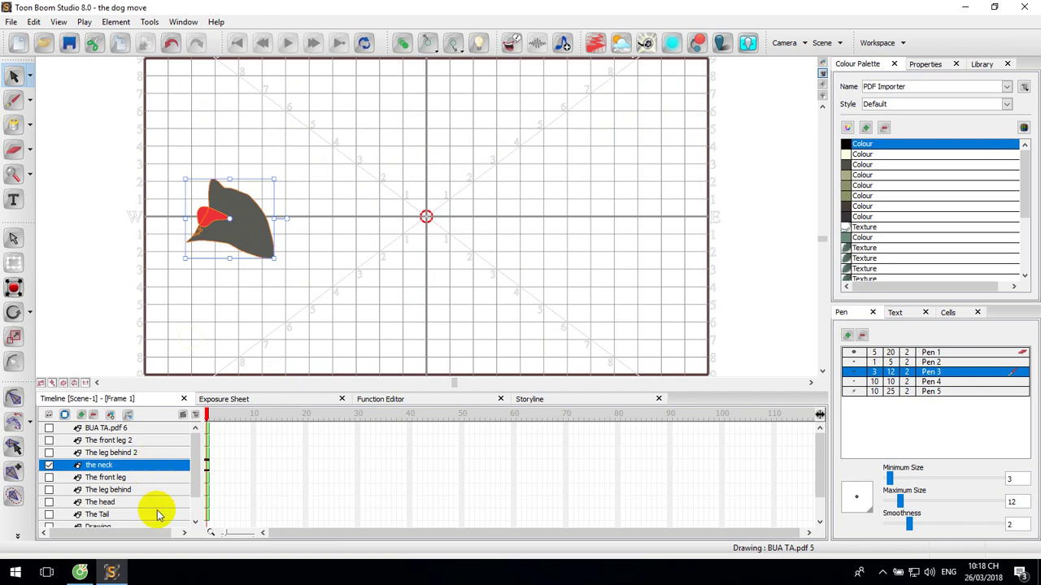
Show only the BUA TA.pdf 6 drawing and delete its head and neck pieces
left_click(92, 429)
left_click(49, 428)
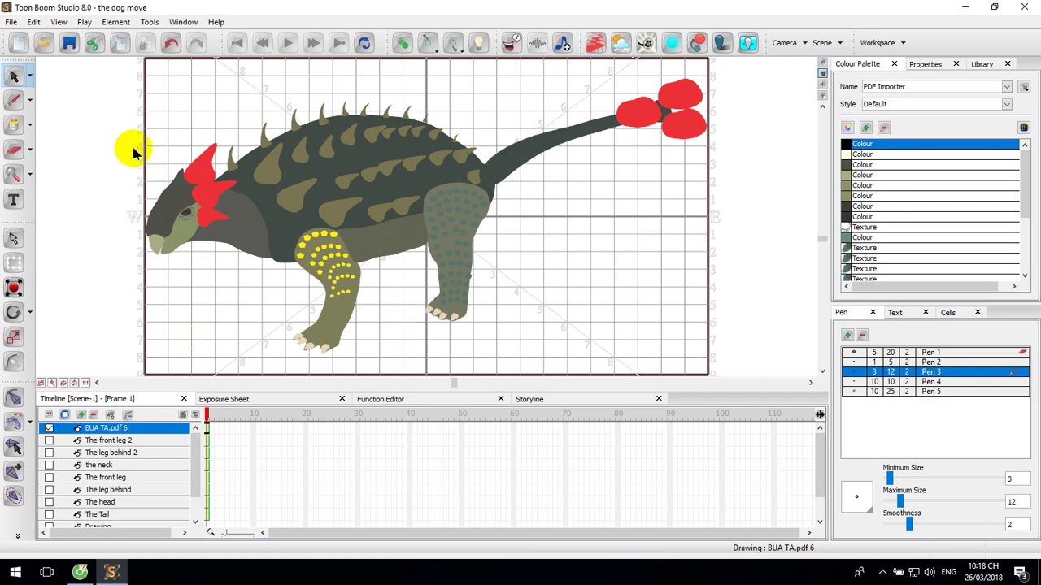
left_click_drag(122, 123, 211, 252)
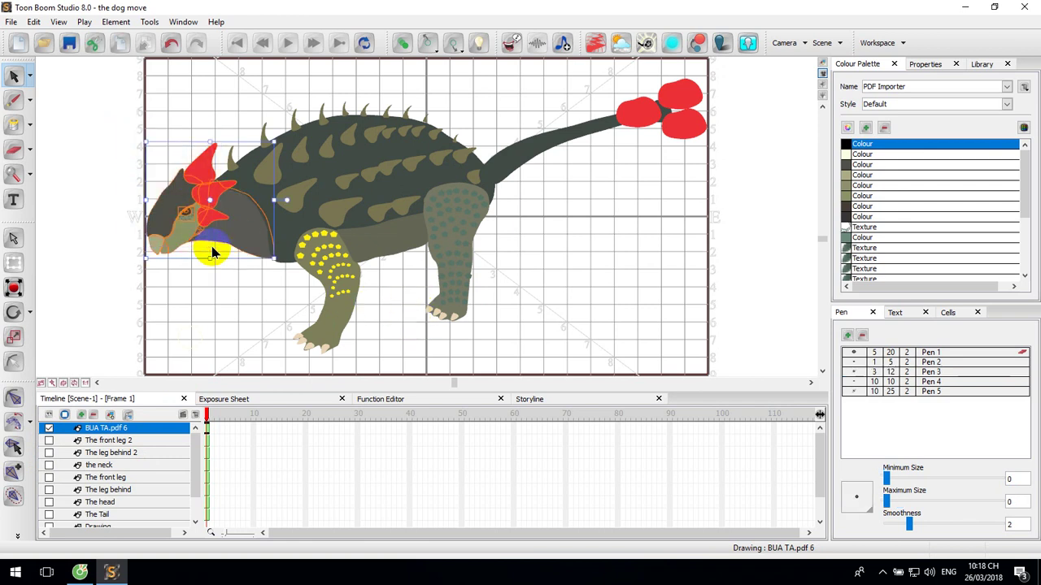
key("Delete")
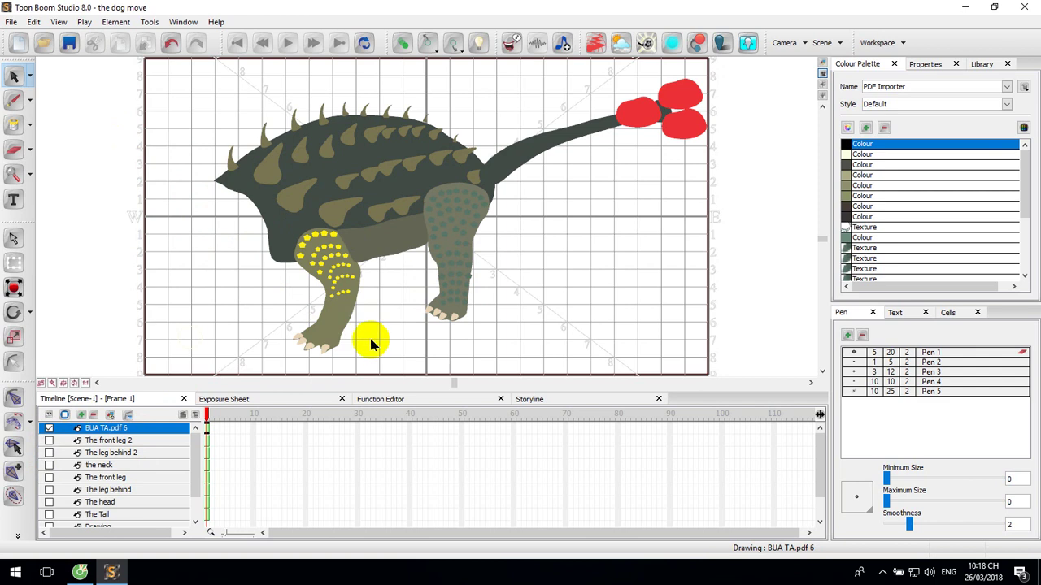
Delete the front leg and hind leg shapes from the BUA TA.pdf 6 drawing, along with most of their spots and claws
mouse_move(372, 340)
left_mouse_down()
mouse_move(317, 301)
mouse_move(323, 309)
left_mouse_up()
key("Delete")
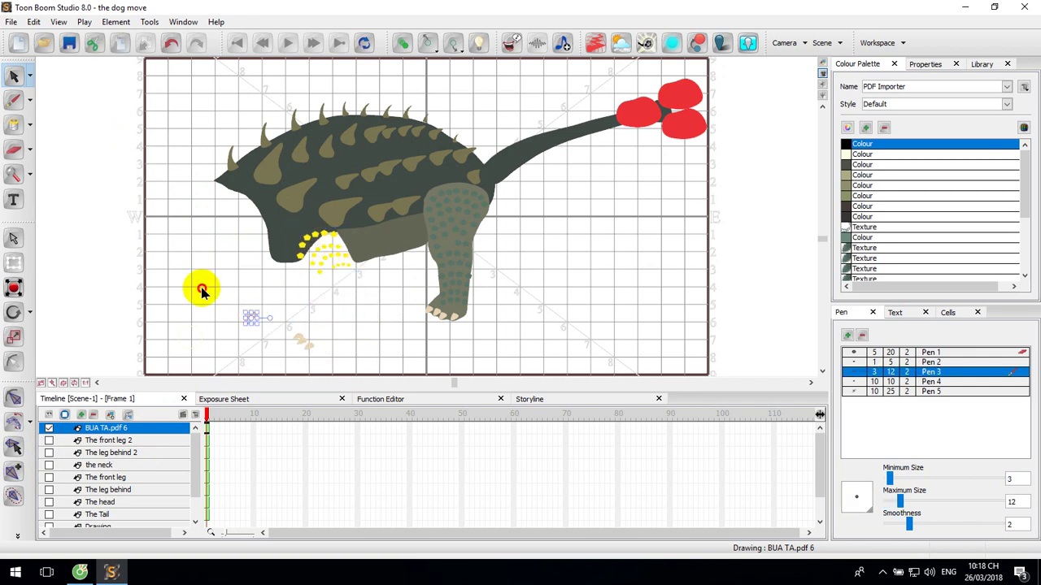
left_click_drag(202, 288, 368, 360)
key("Delete")
left_click_drag(486, 335, 429, 274)
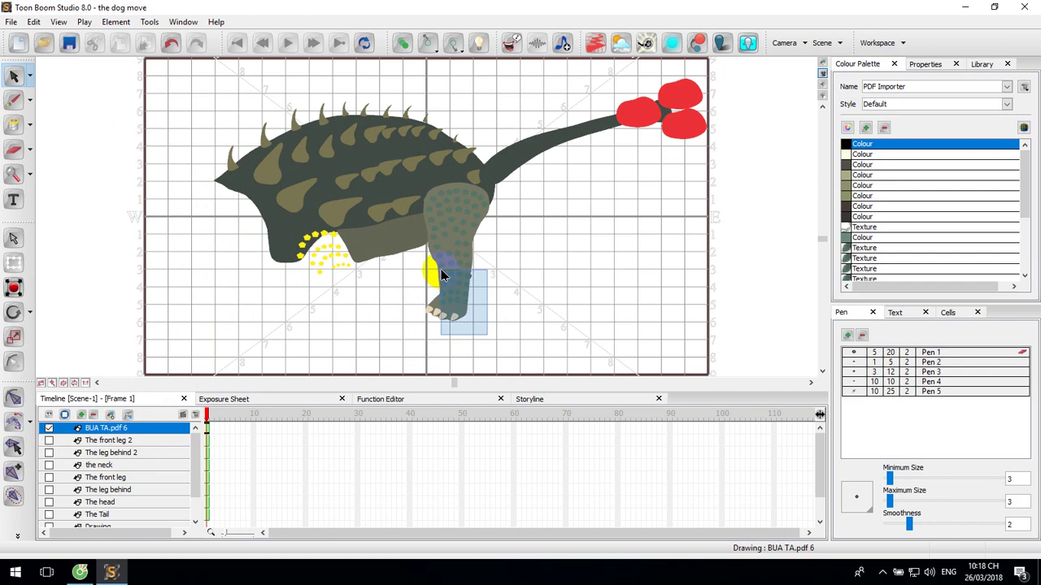
key("Delete")
left_click_drag(493, 291, 431, 208)
key("Delete")
Delete the tail and its three red end pieces from the BUA TA.pdf 6 drawing
left_click_drag(517, 105, 560, 170)
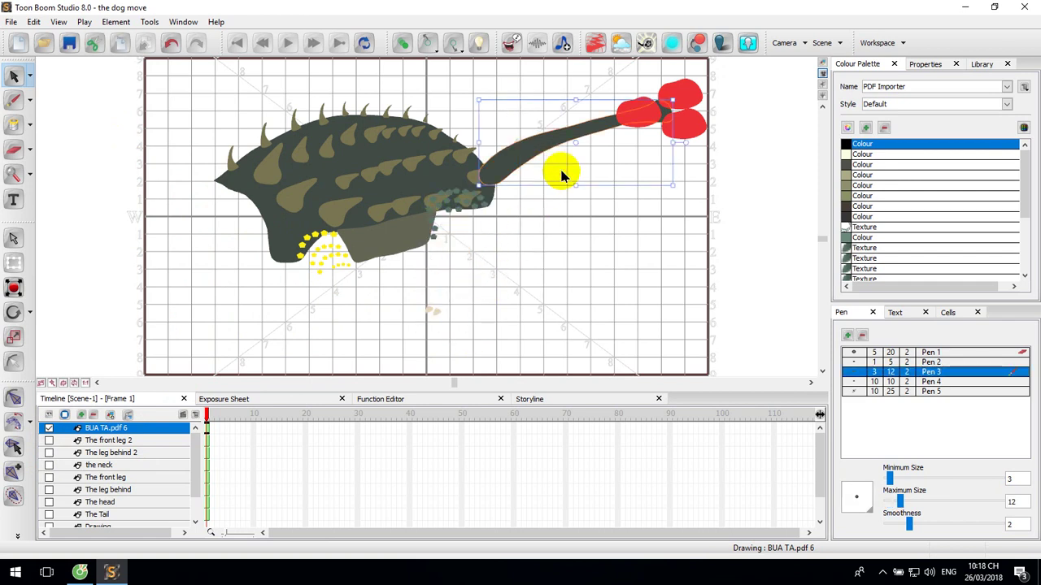
key("Delete")
left_click_drag(612, 77, 722, 168)
key("Delete")
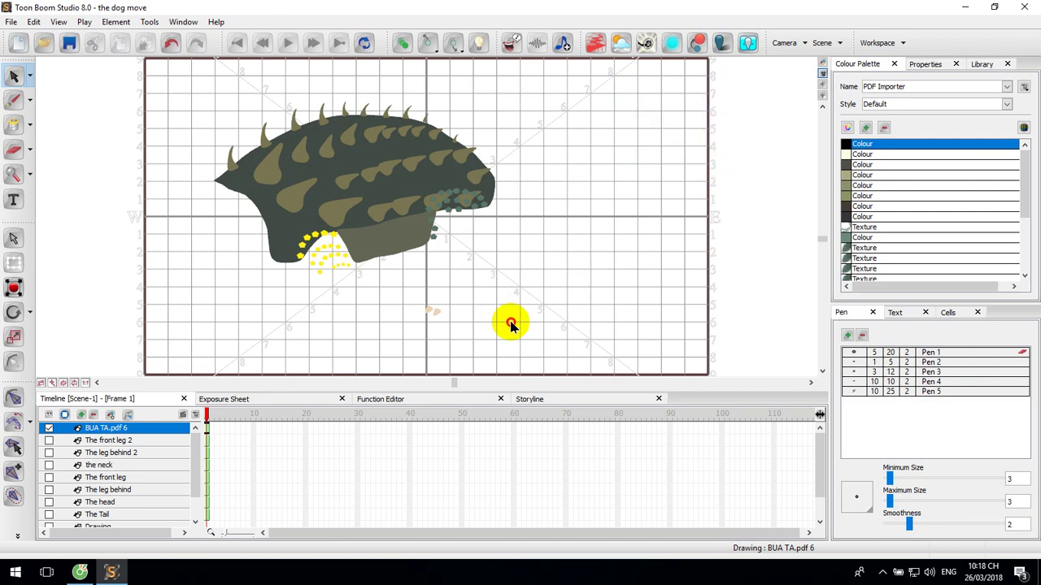
Delete the leftover claws and the stray leg spots hanging below the body in BUA TA.pdf 6
left_click_drag(512, 320, 296, 297)
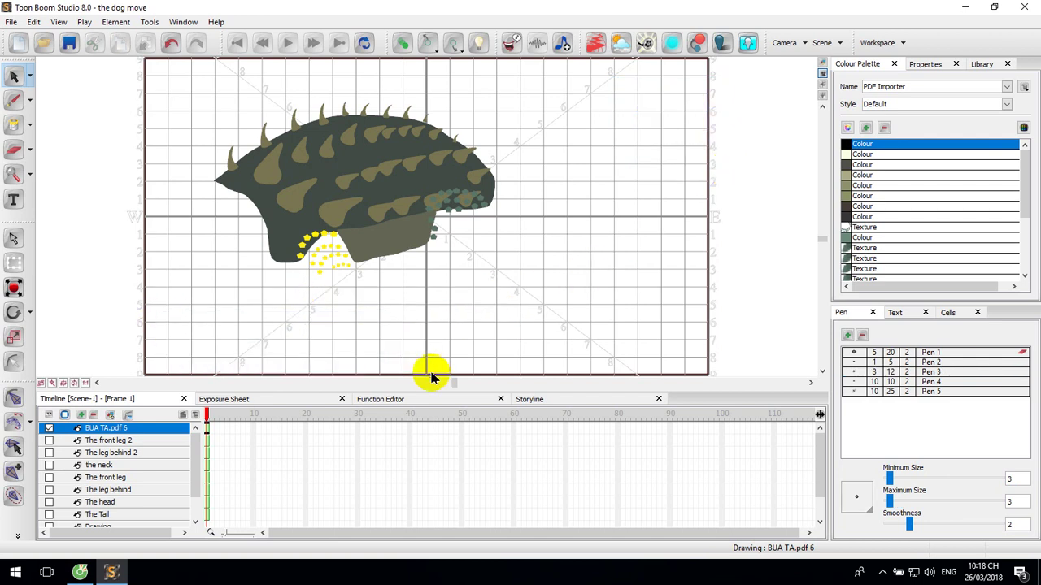
left_click_drag(352, 286, 311, 276)
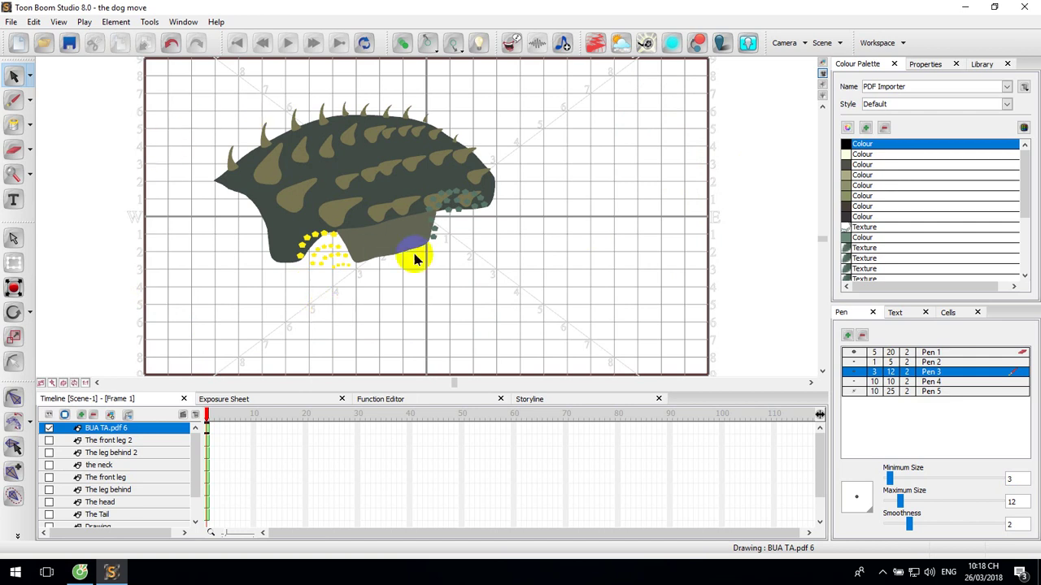
left_click_drag(447, 252, 429, 225)
key("Delete")
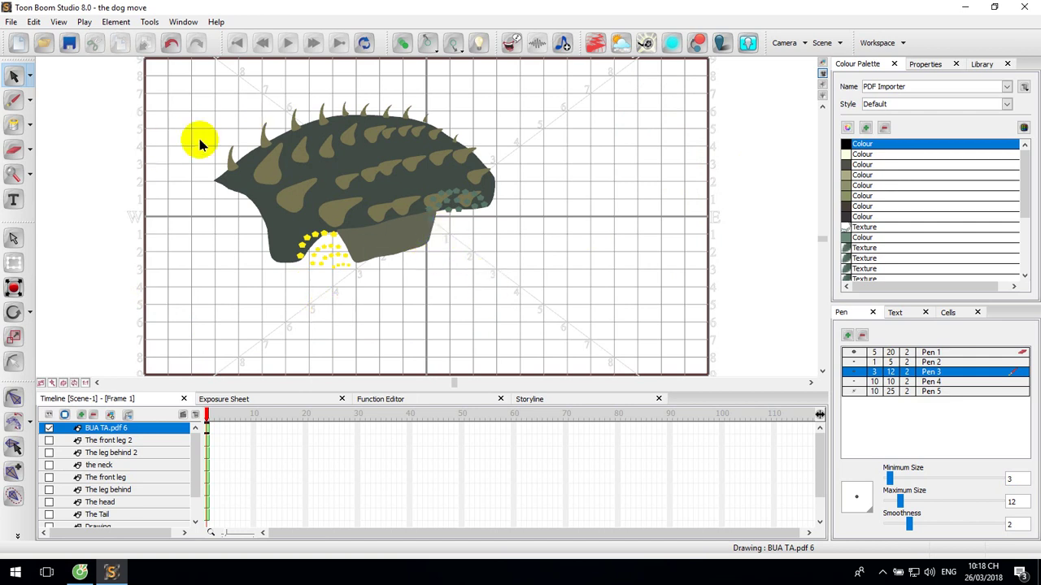
Group all the body pieces and rename the BUA TA.pdf 6 element as the body
left_click_drag(187, 91, 534, 294)
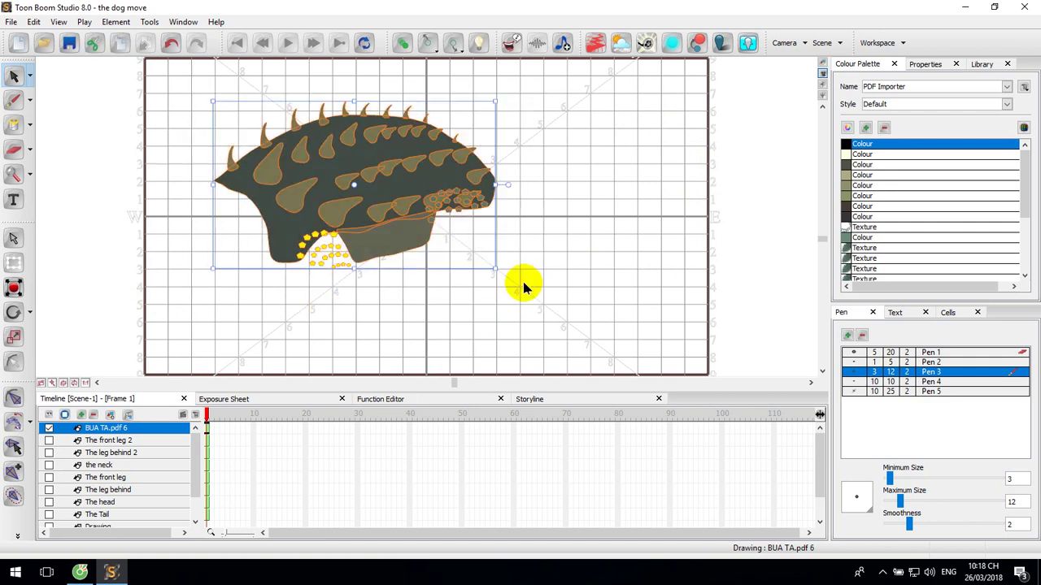
right_click(387, 172)
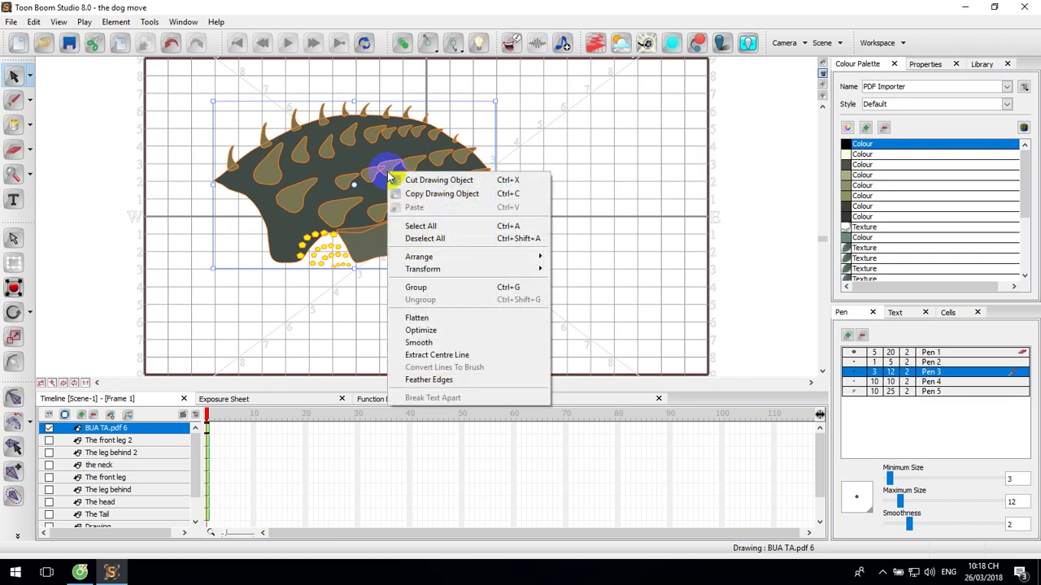
left_click(419, 288)
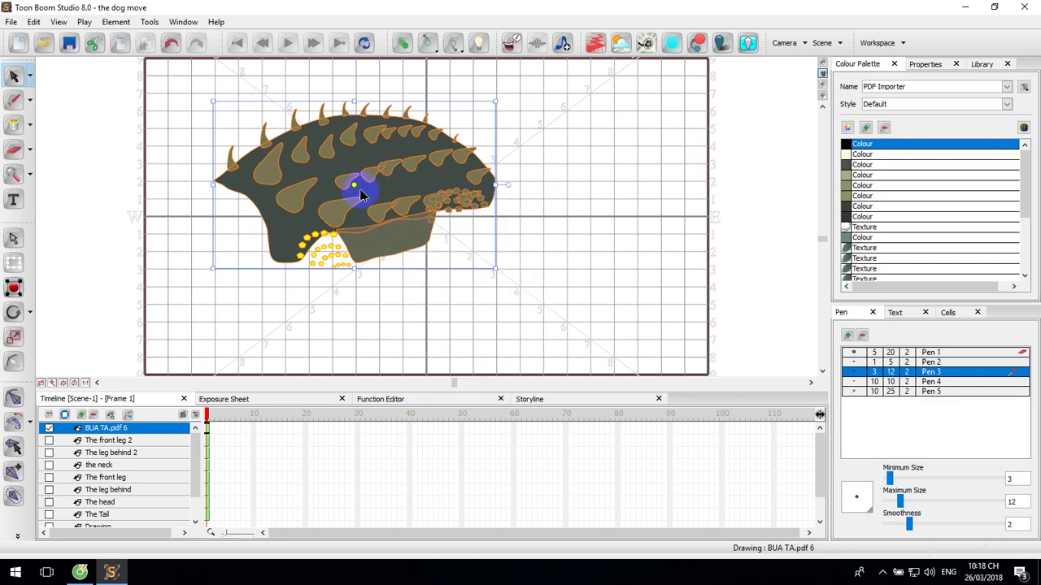
double_click(139, 427)
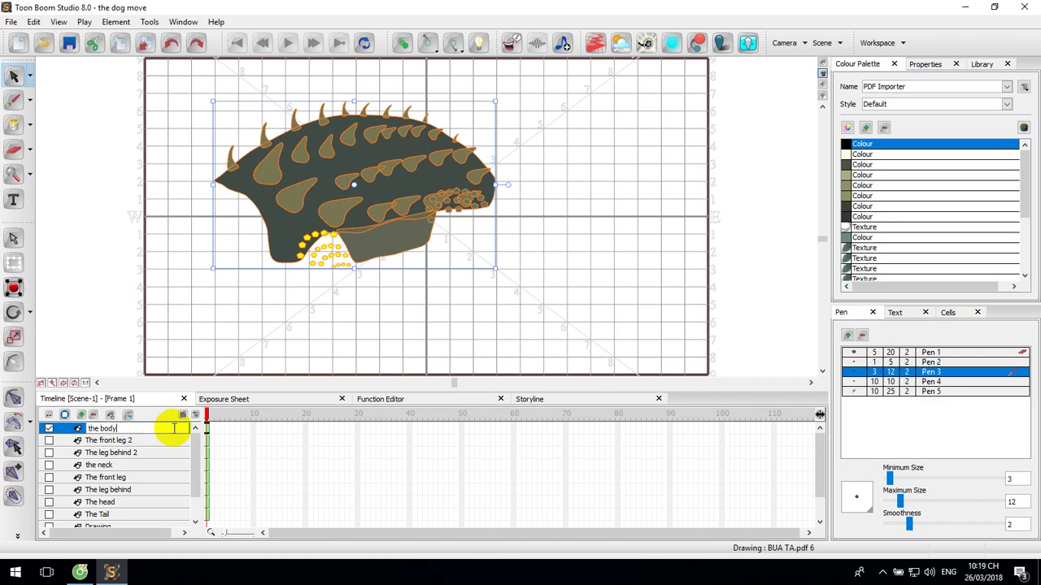
key("Return")
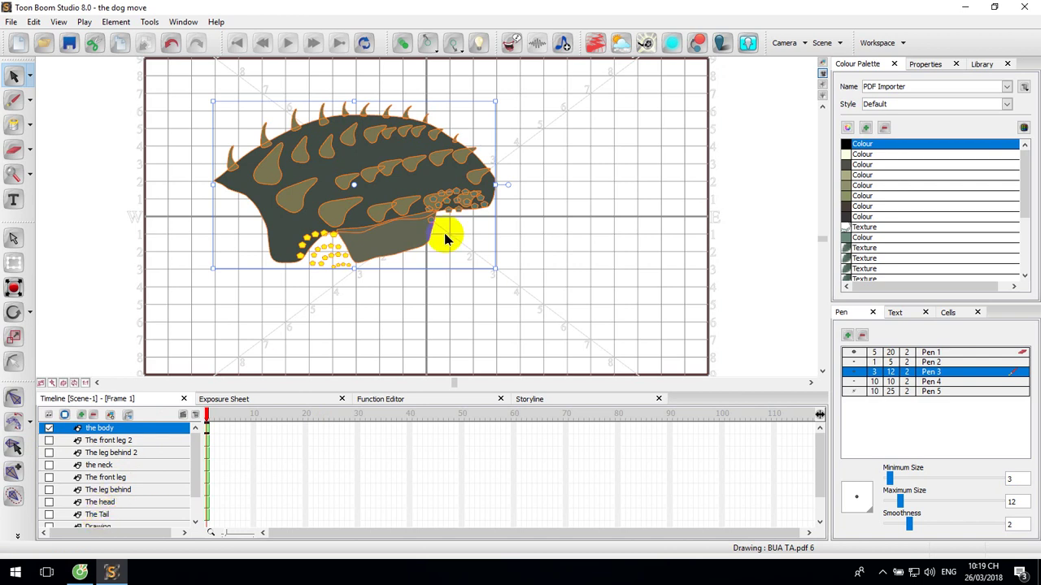
Select the whole body drawing, shift its pivot to the right, and move the body rightward over the stage centre
left_click(499, 301)
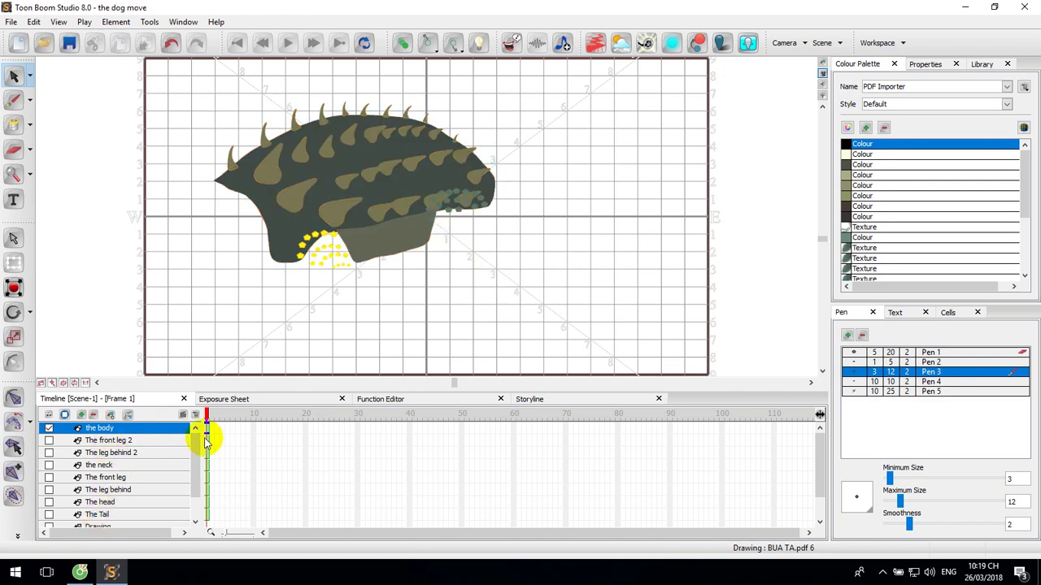
left_click_drag(188, 96, 545, 309)
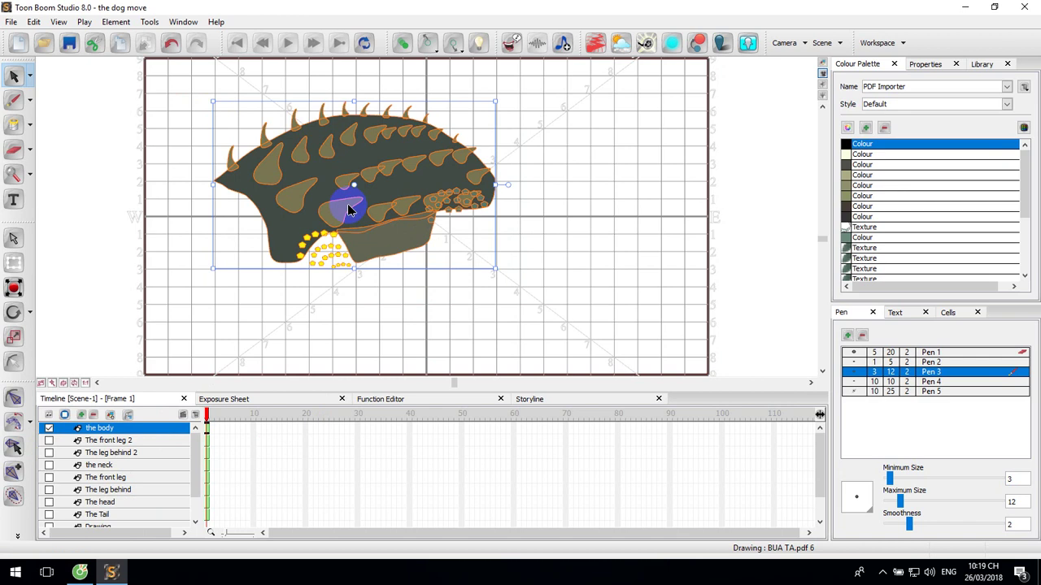
left_click_drag(354, 185, 432, 180)
left_click_drag(343, 185, 422, 185)
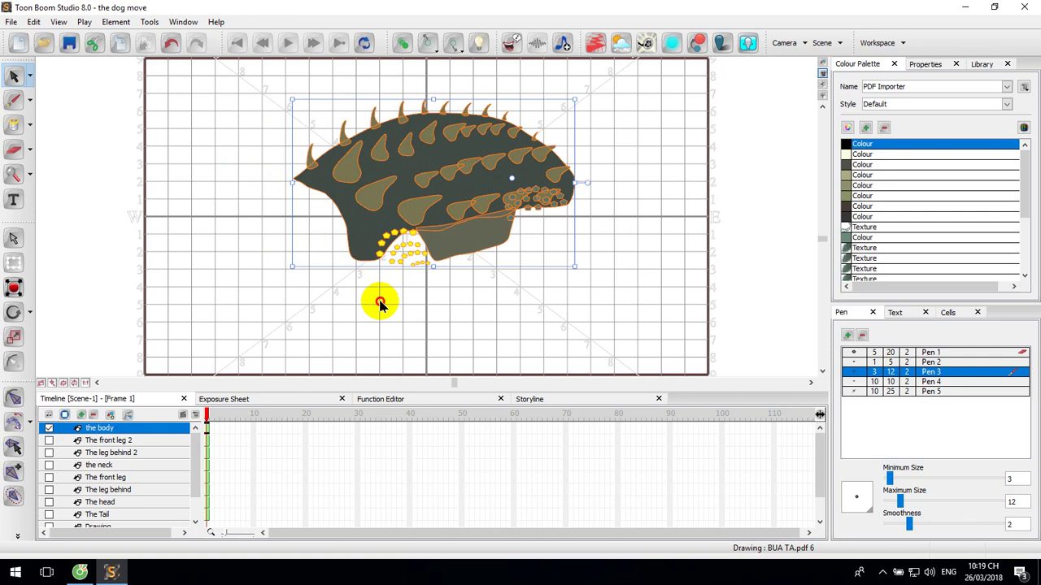
left_click(379, 303)
Show only The front leg 2 and move its drawing up and left, away from the stage centre
left_click(122, 440)
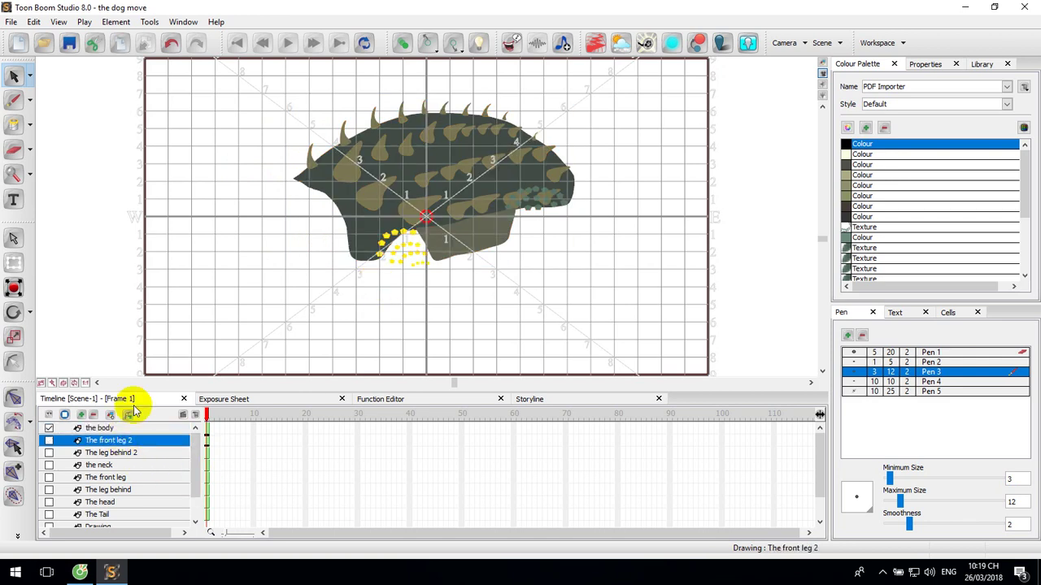
left_click(48, 441)
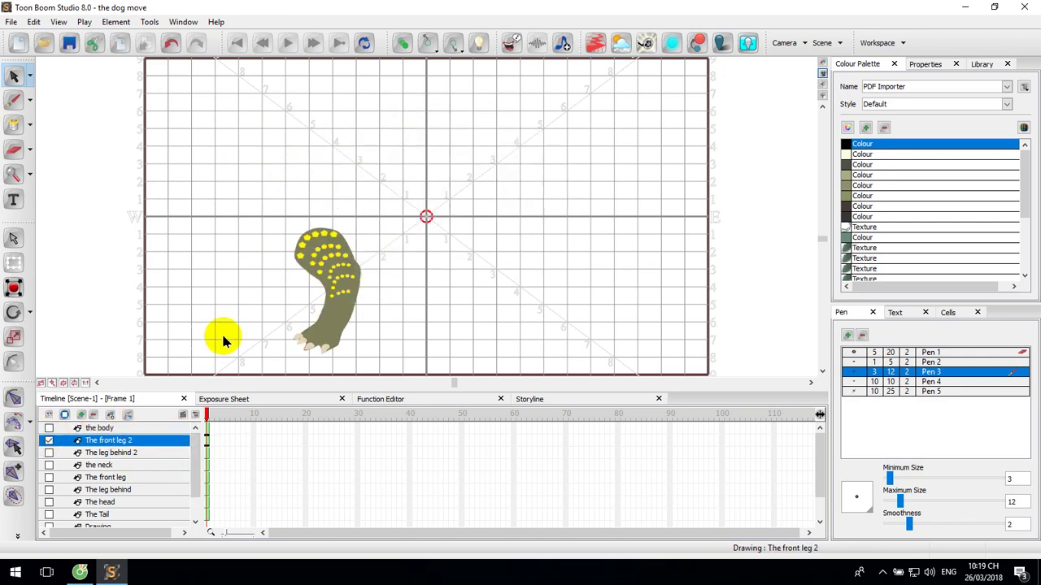
left_click_drag(217, 209, 261, 218)
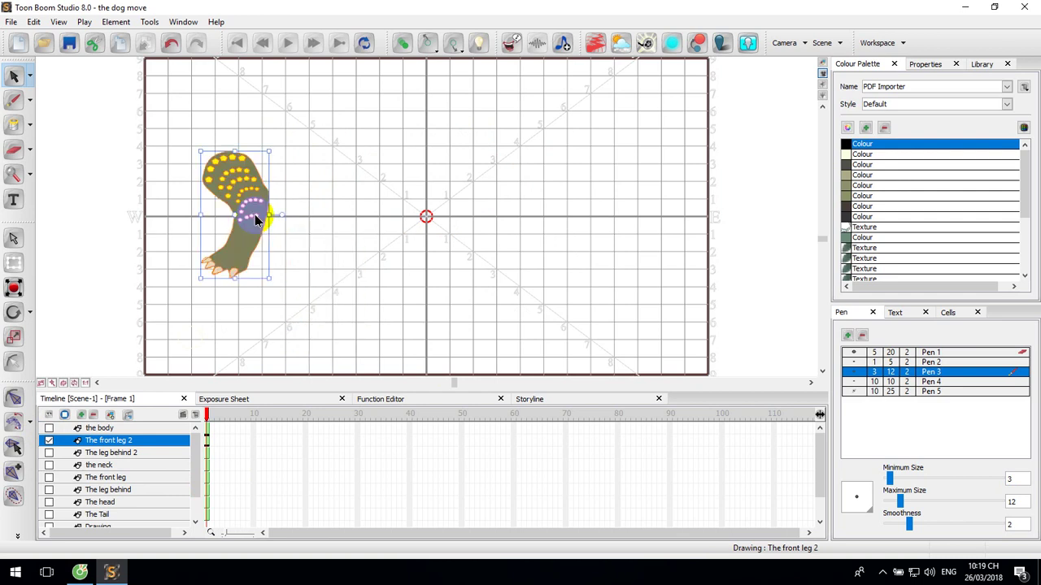
left_click(373, 250)
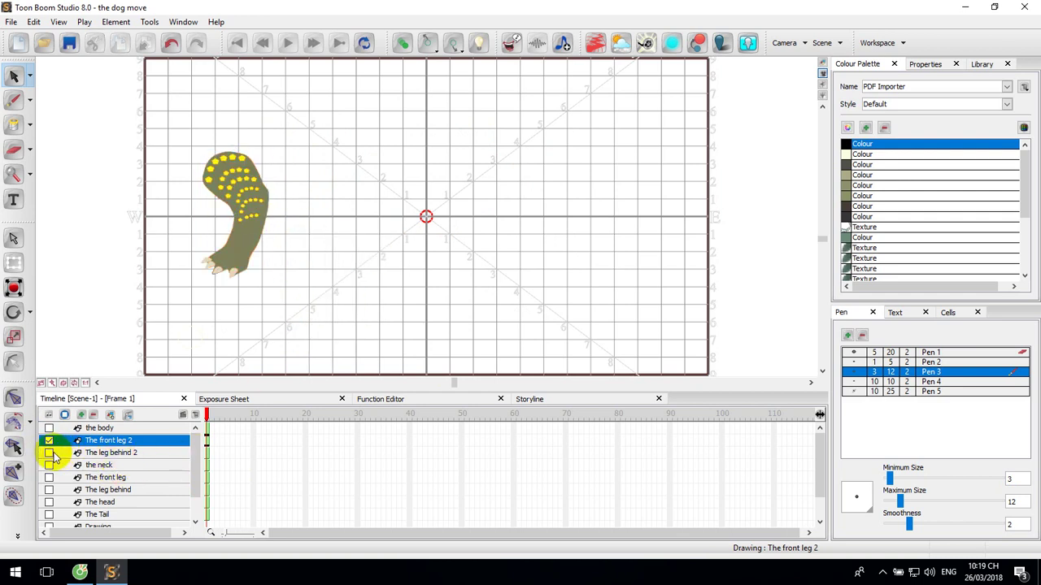
Show only The leg behind 2 and move its drawing right and slightly up, away from the stage centre
left_click(49, 453)
left_click(110, 453)
left_click(49, 441)
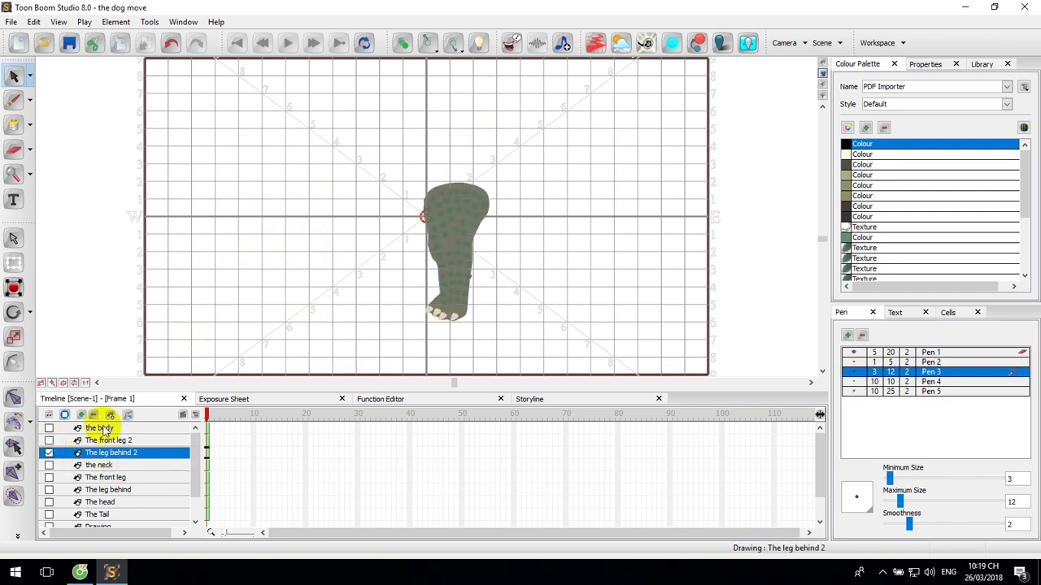
left_click(460, 260)
left_click_drag(460, 260, 566, 235)
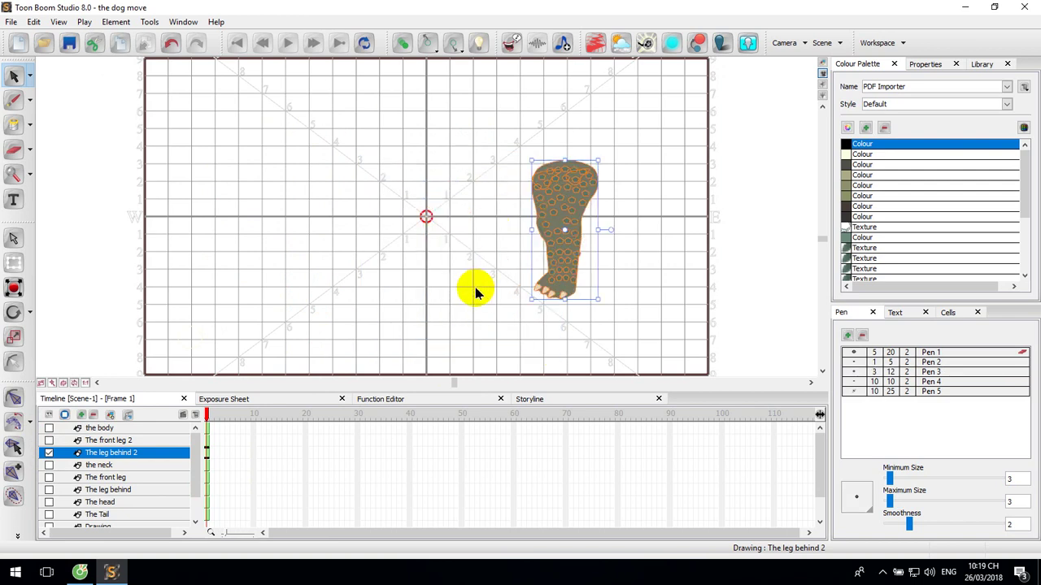
Show the neck element, select its whole drawing and move it slightly up and left on the stage
left_click(58, 468)
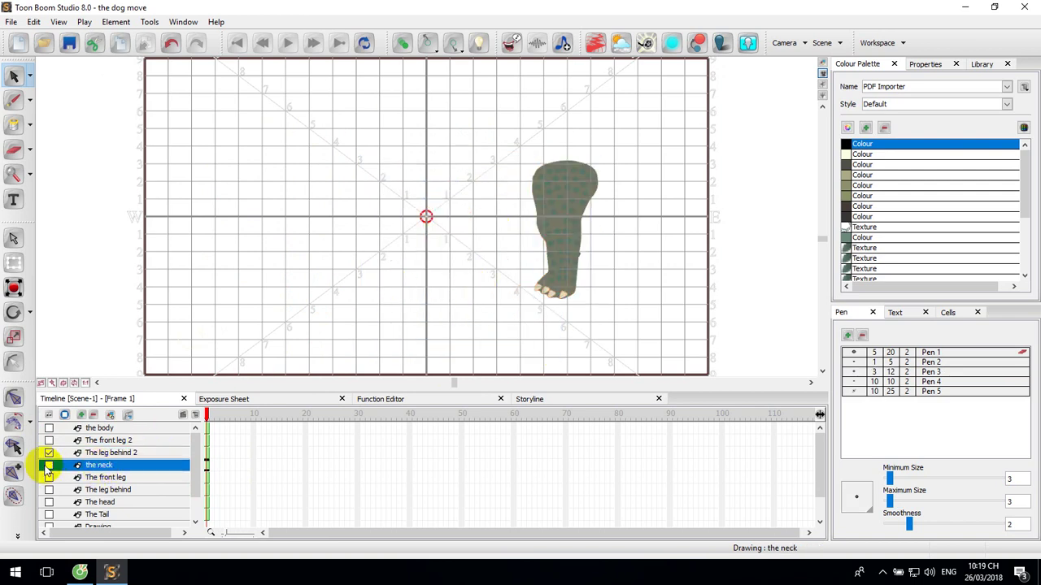
left_click(49, 465)
left_click(97, 453)
left_click_drag(122, 169, 298, 284)
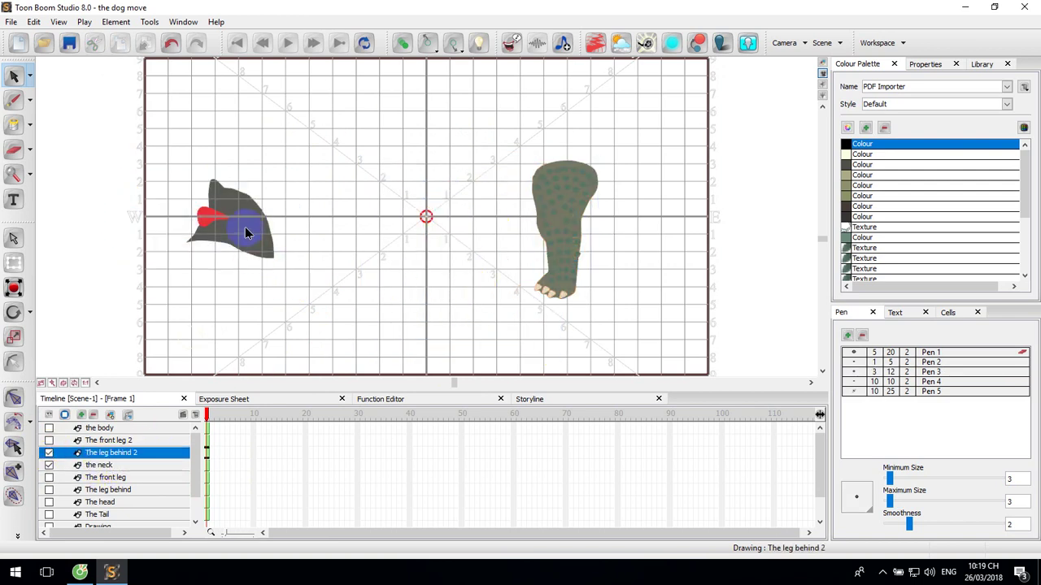
left_click(248, 233)
left_click(298, 275)
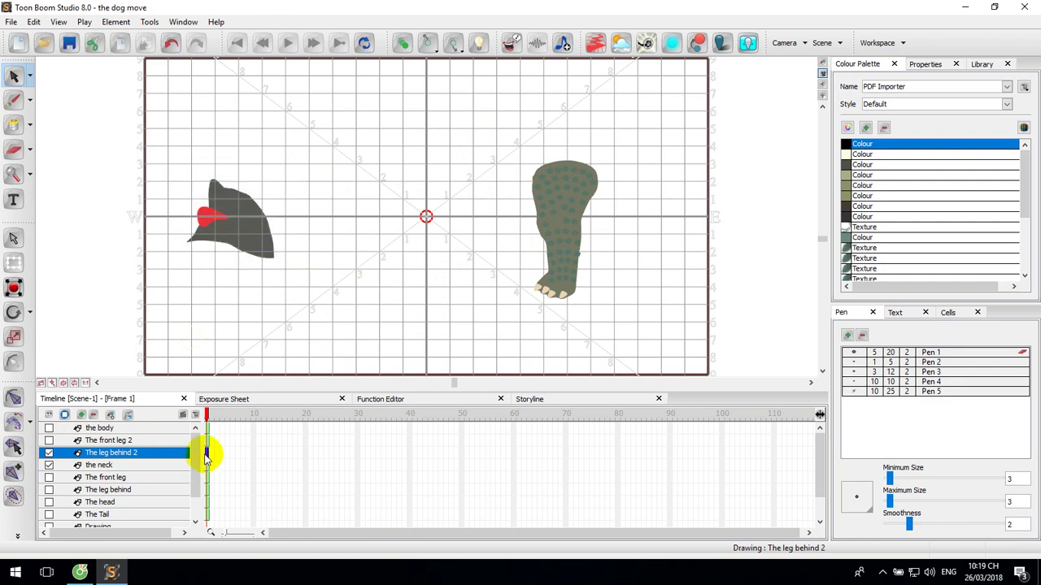
left_click(207, 468)
left_click_drag(144, 144, 302, 287)
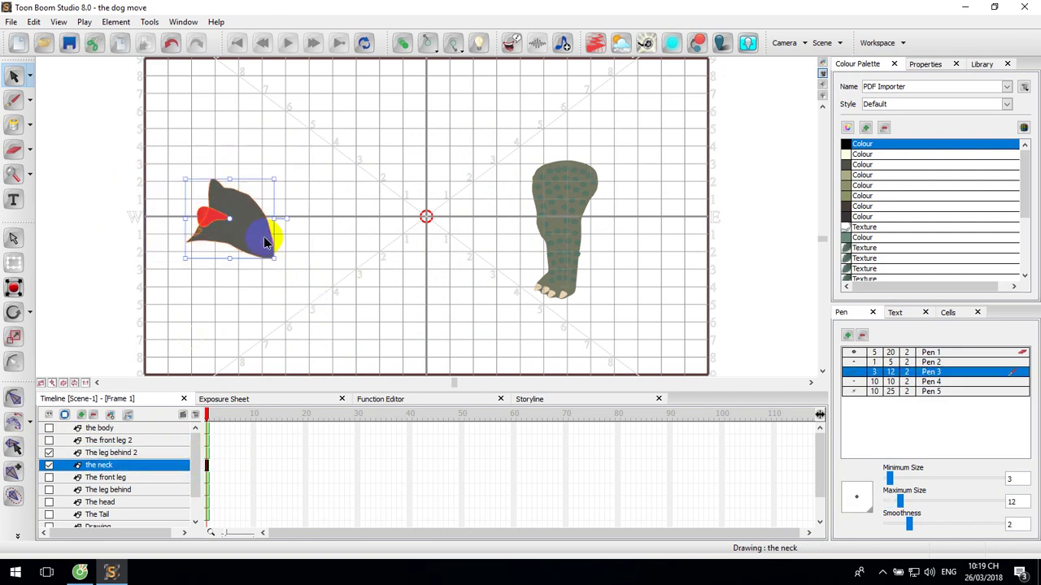
left_click_drag(232, 220, 215, 191)
Hide the neck and The leg behind 2, show only The front leg, and reposition its drawing in the stage's upper-left area
left_click(110, 478)
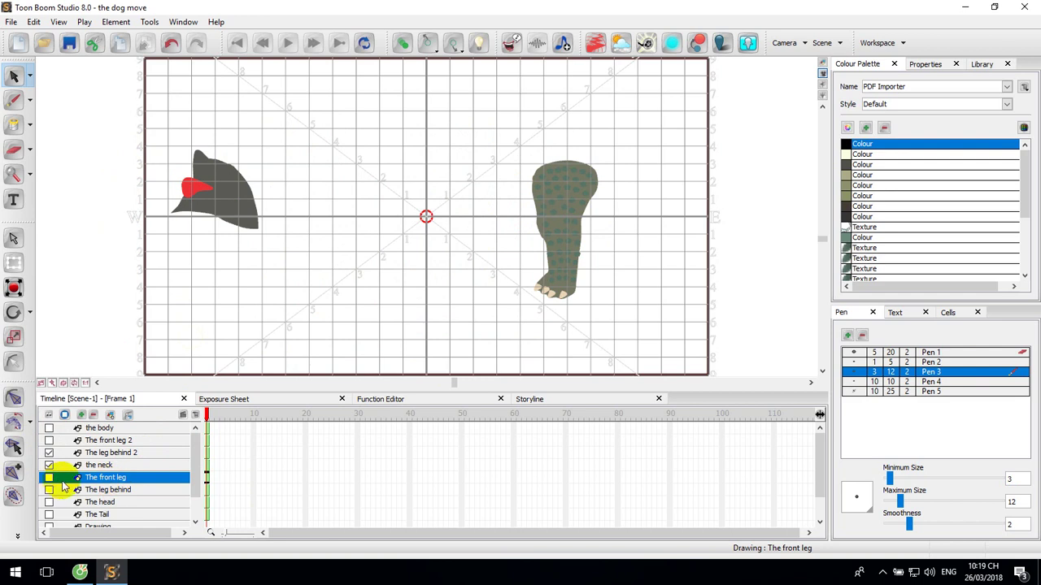
left_click(50, 466)
left_click(49, 453)
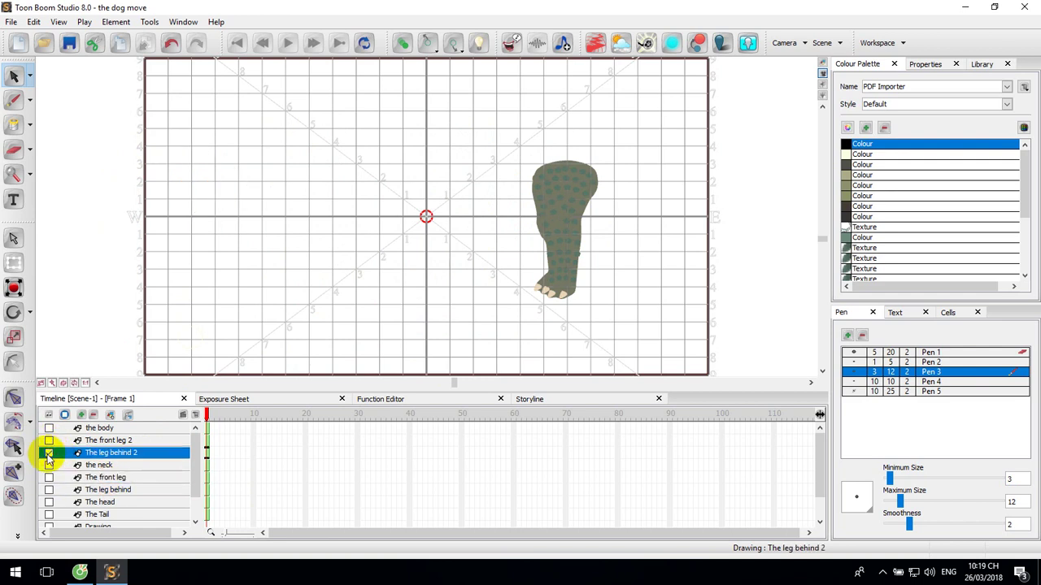
left_click(50, 479)
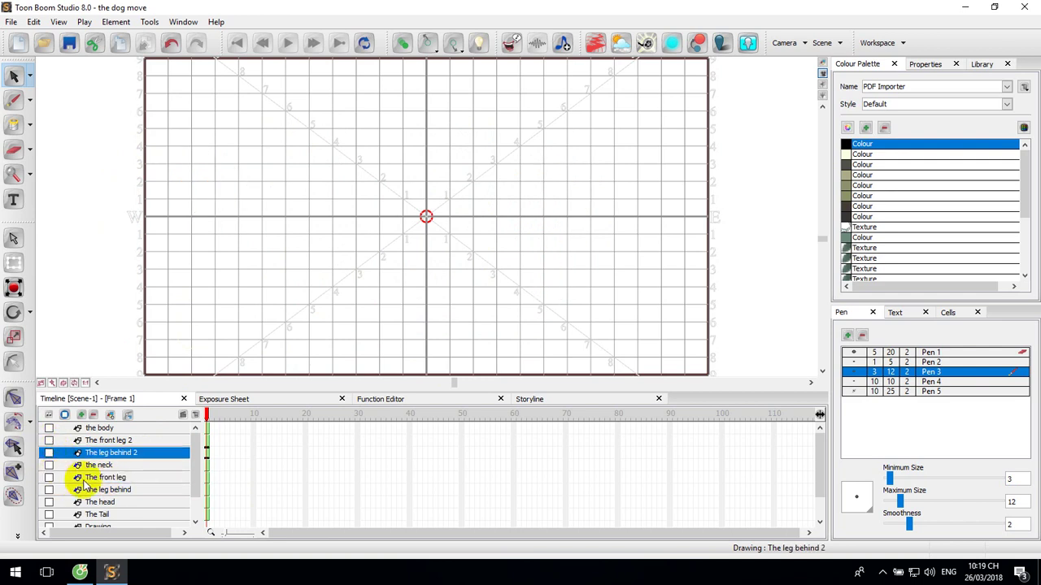
left_click(48, 478)
mouse_move(280, 205)
left_mouse_down()
mouse_move(353, 332)
mouse_move(363, 325)
mouse_move(310, 228)
left_mouse_up()
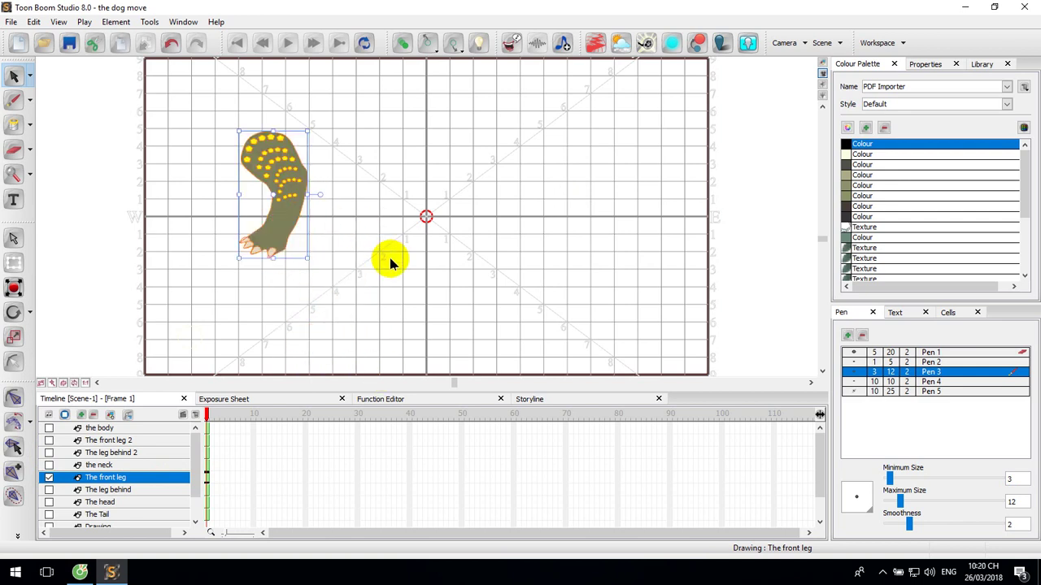
Show only The leg behind, select its whole drawing and move it right and up from the stage centre
left_click(49, 478)
left_click(104, 491)
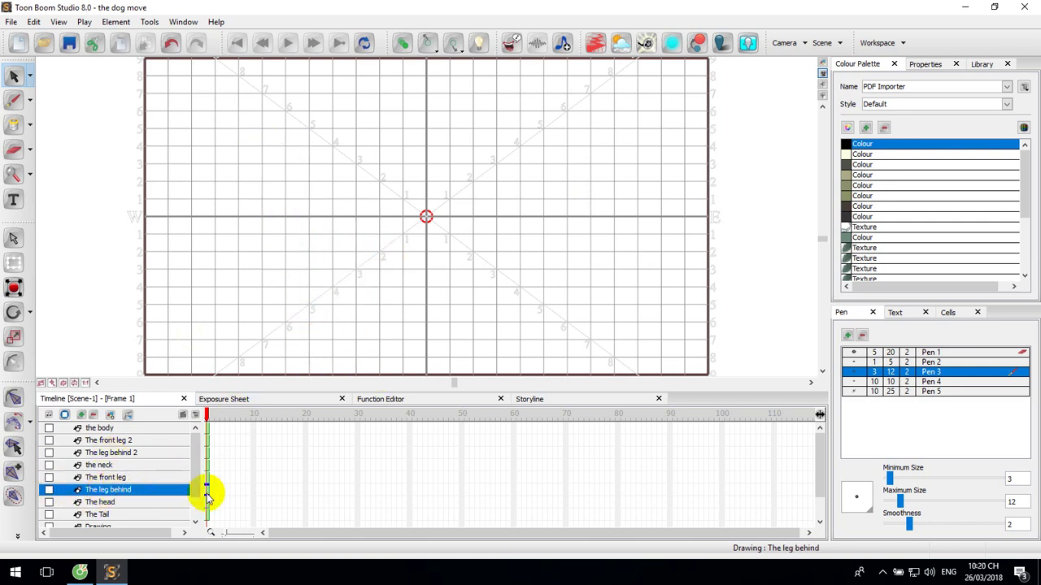
left_click(49, 491)
left_click_drag(338, 156, 507, 330)
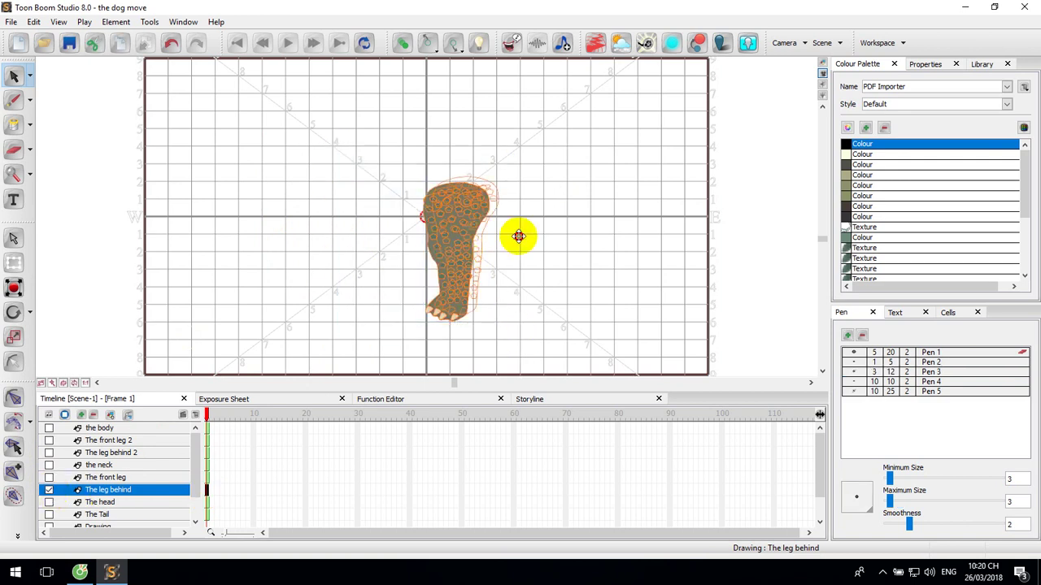
left_click_drag(515, 235, 638, 195)
Show only The head, select the dinosaur's head and move it up and right, leaving the stray claws in place
left_click(115, 502)
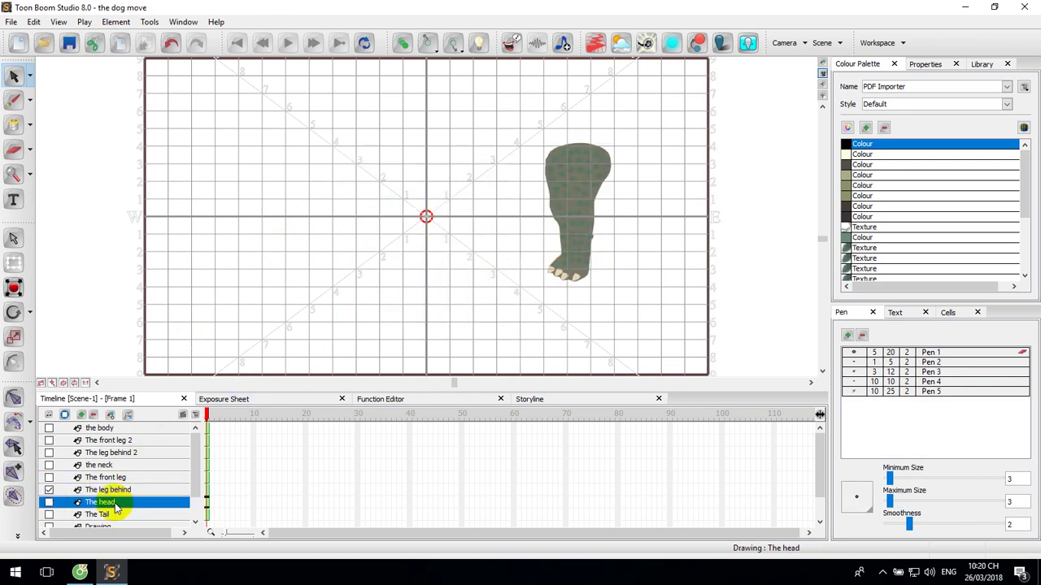
left_click(49, 490)
left_click(48, 503)
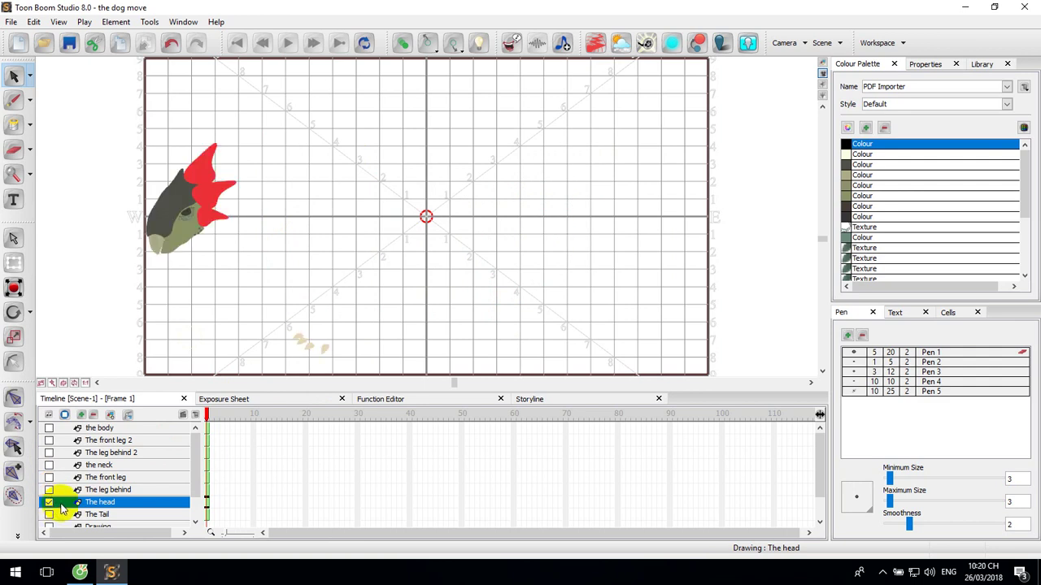
mouse_move(109, 128)
left_mouse_down()
mouse_move(204, 239)
mouse_move(236, 162)
mouse_move(240, 184)
left_mouse_up()
left_click(239, 288)
Show only The Tail element and select its whole drawing
scroll(197, 478, "down", 1)
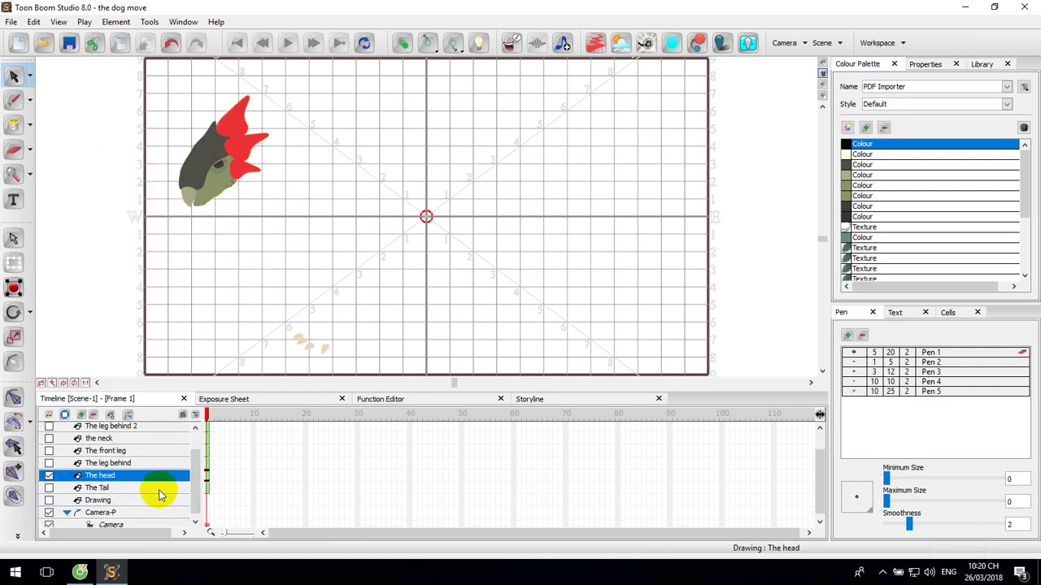
left_click(146, 488)
left_click(49, 488)
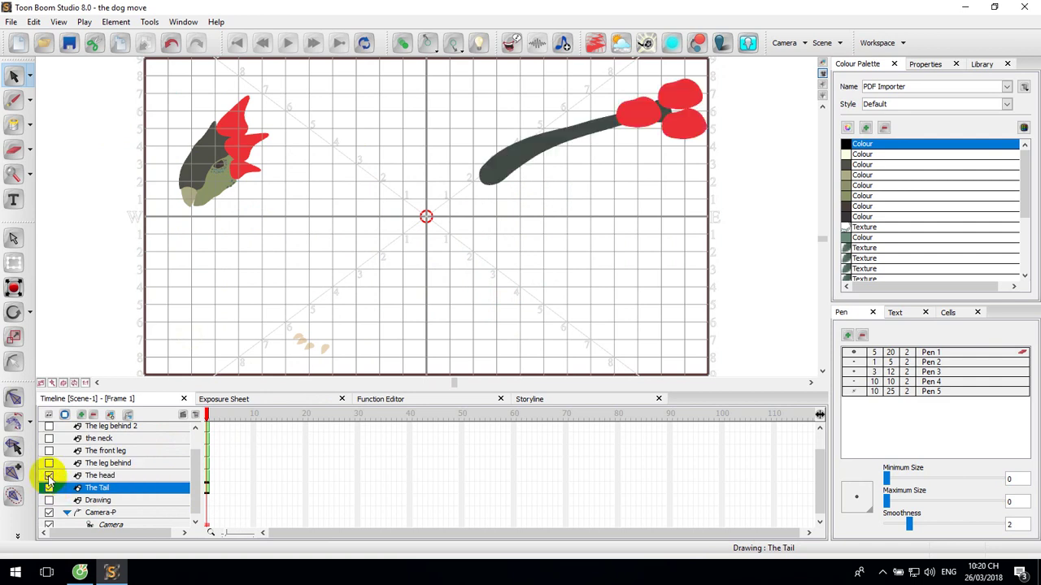
left_click(48, 476)
left_click_drag(428, 81, 727, 255)
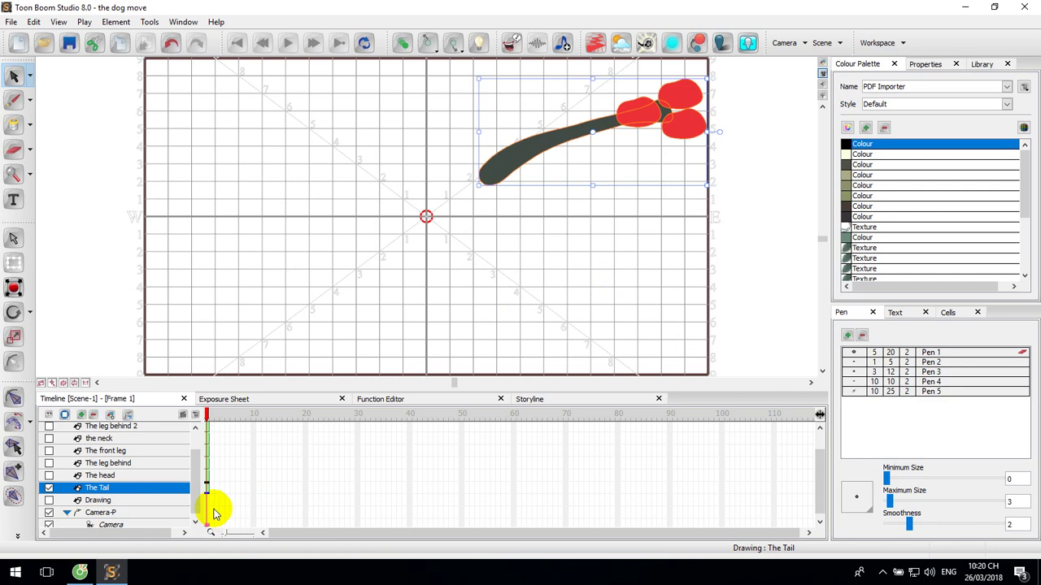
Enlarge the timeline area to fit all elements, and move the tail drawing down and right, partly past the stage's edge
mouse_move(196, 476)
left_mouse_down()
mouse_move(197, 448)
mouse_move(208, 496)
left_mouse_up()
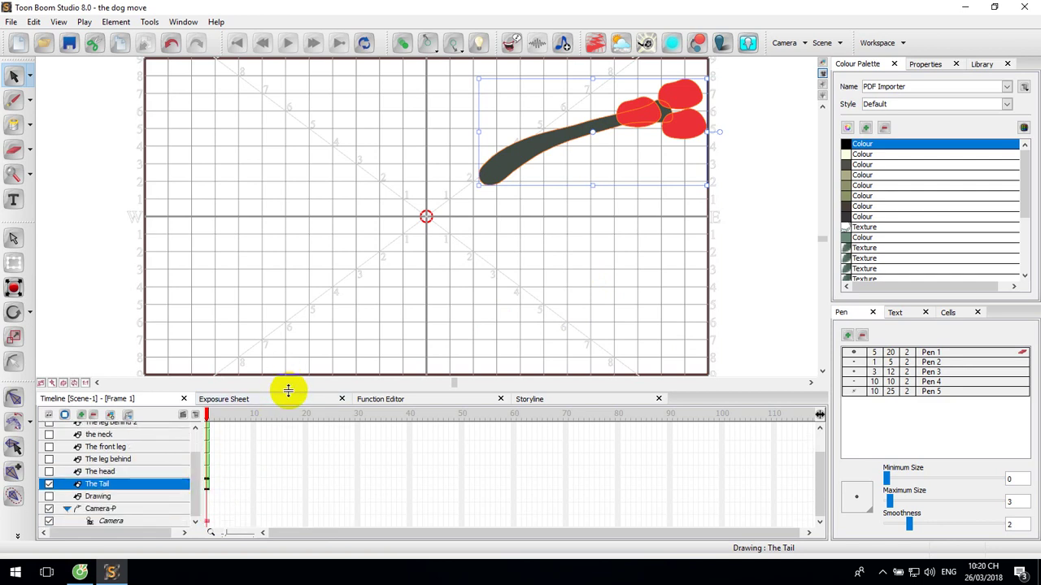
left_click_drag(287, 391, 309, 286)
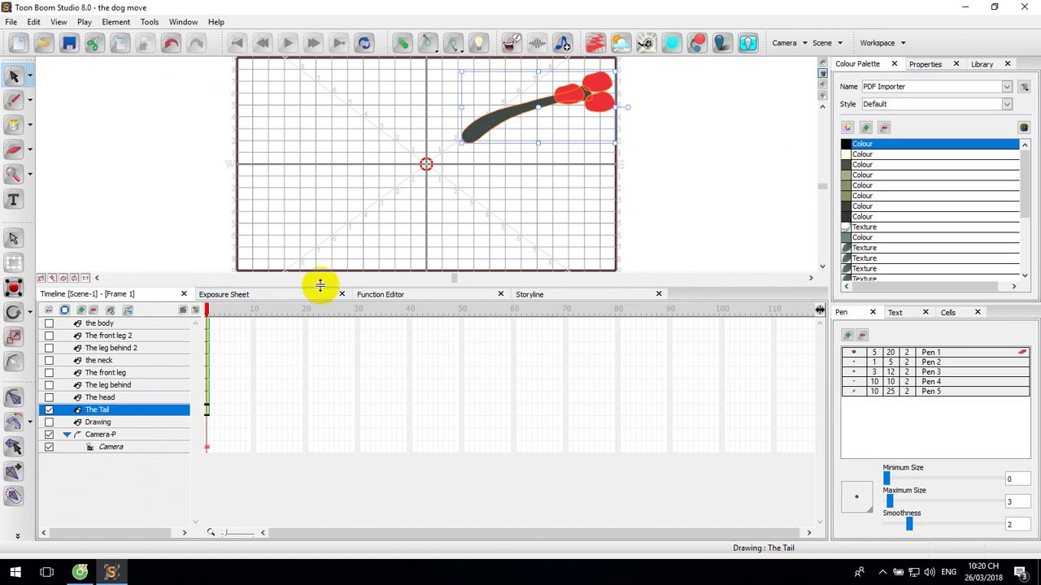
left_click_drag(320, 285, 325, 304)
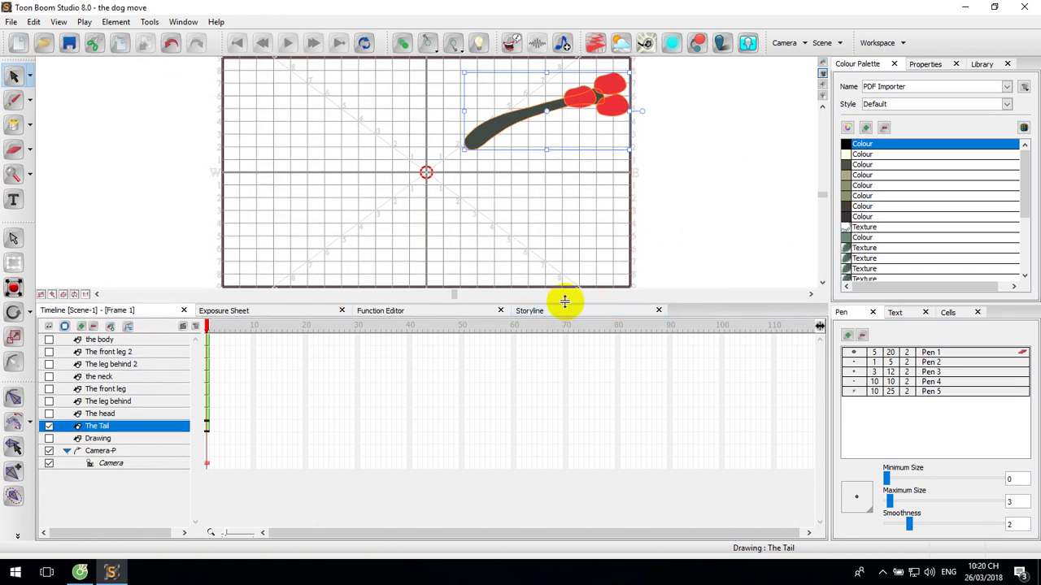
left_click_drag(565, 301, 570, 353)
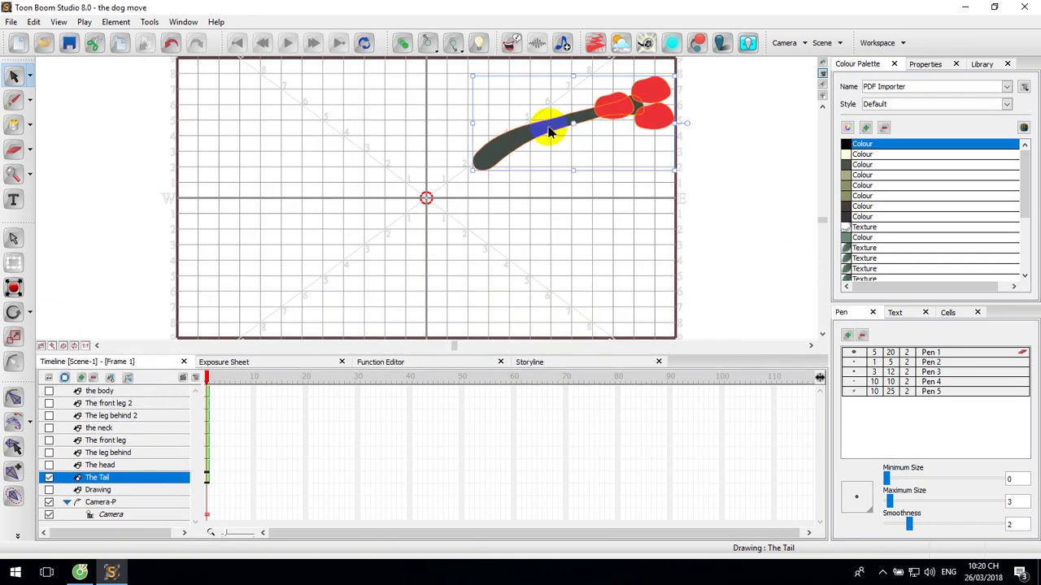
left_click_drag(552, 132, 597, 261)
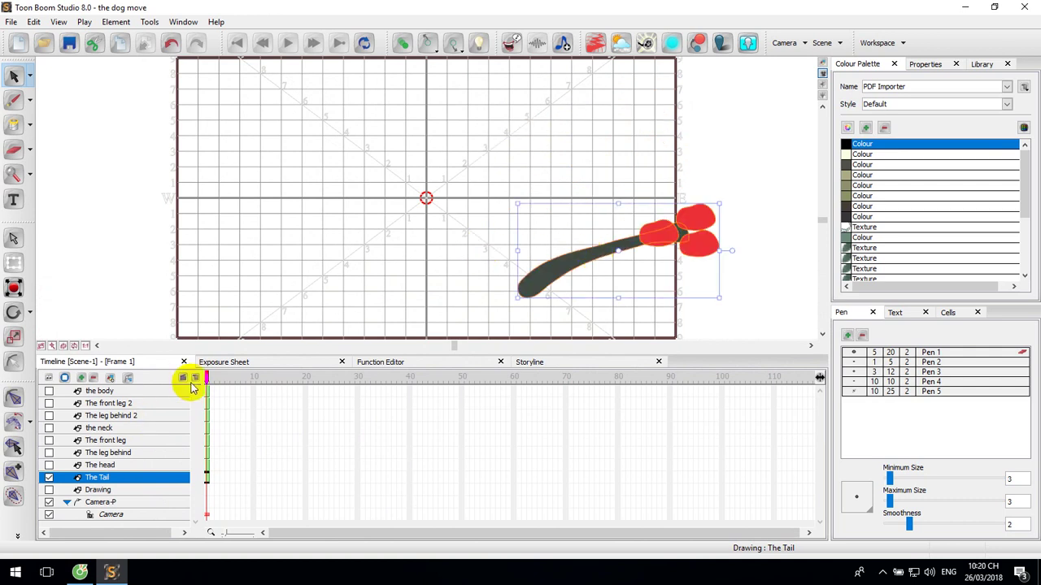
Add a chain of three bones along the tail from its thick base to its red tip, and collapse the new skeleton
left_click(14, 473)
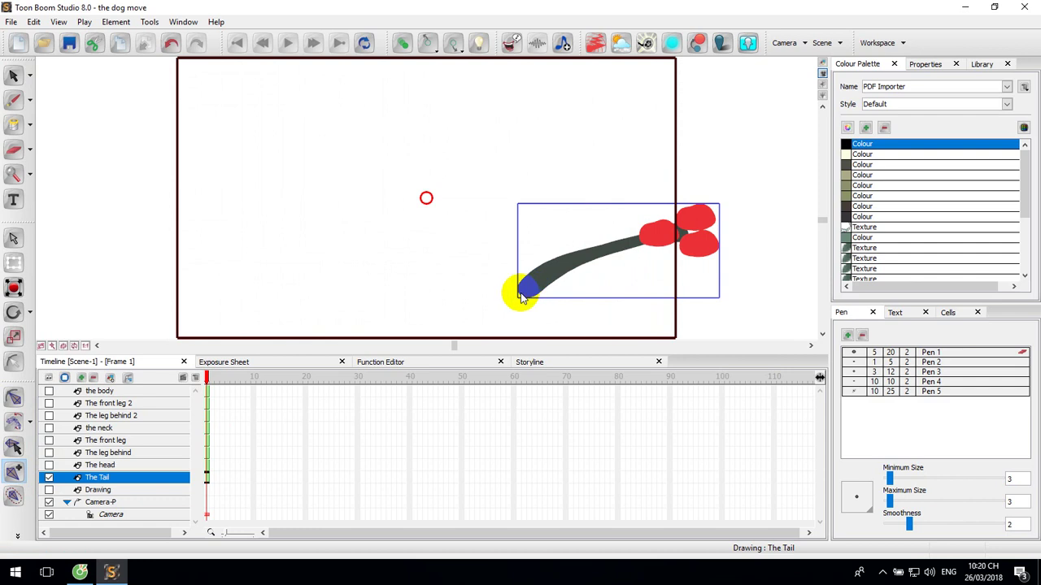
left_click_drag(526, 298, 677, 235)
left_click(627, 249)
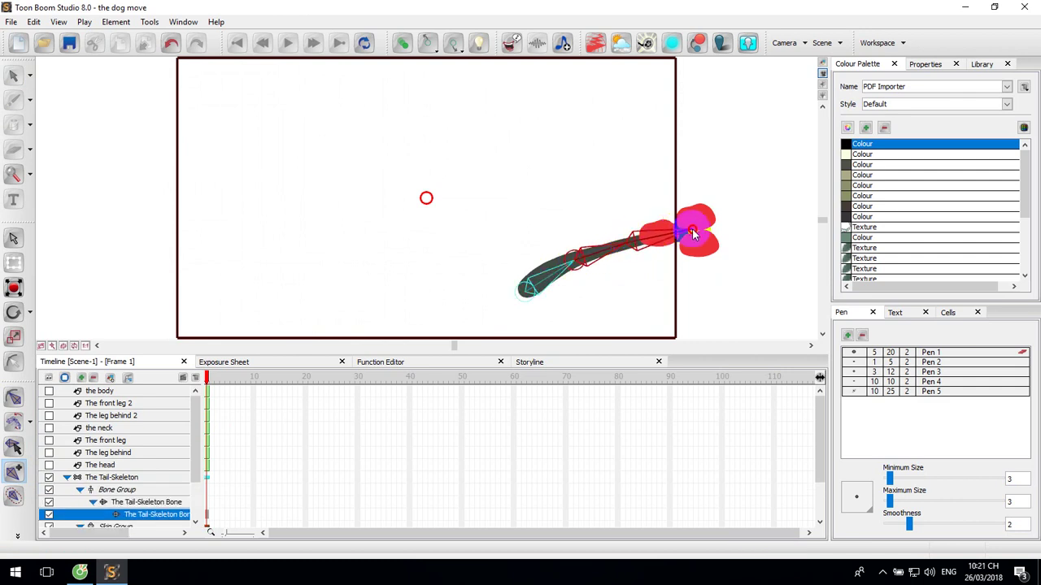
left_click(693, 235)
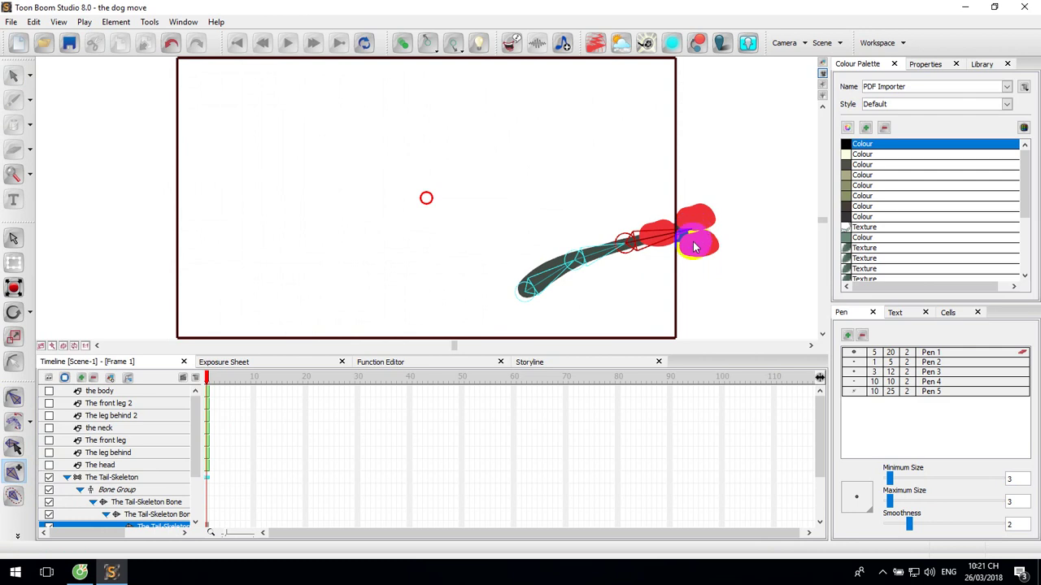
left_click(68, 478)
left_click(108, 469)
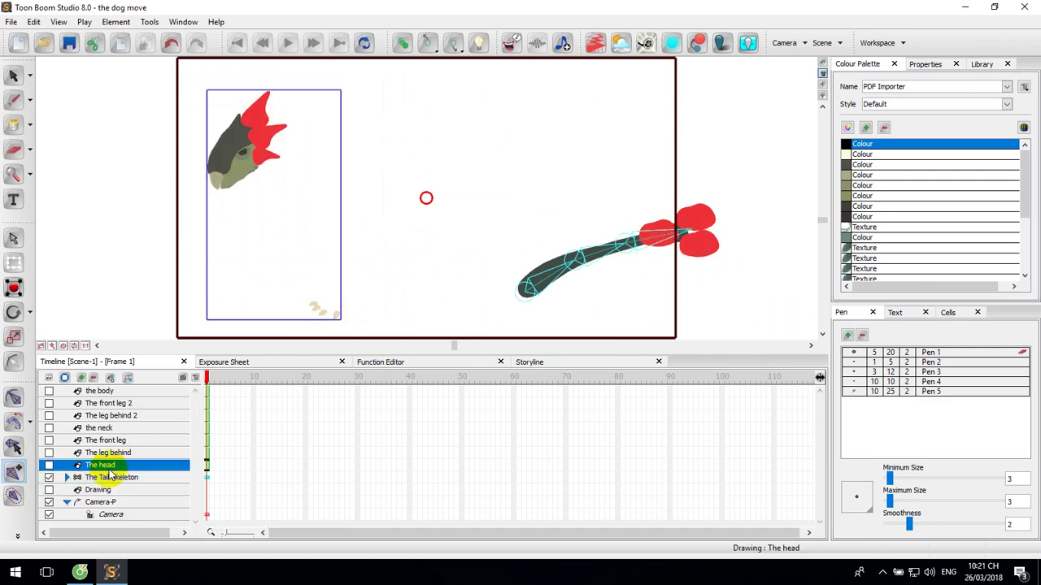
left_click(15, 475)
left_click_drag(225, 213, 226, 180)
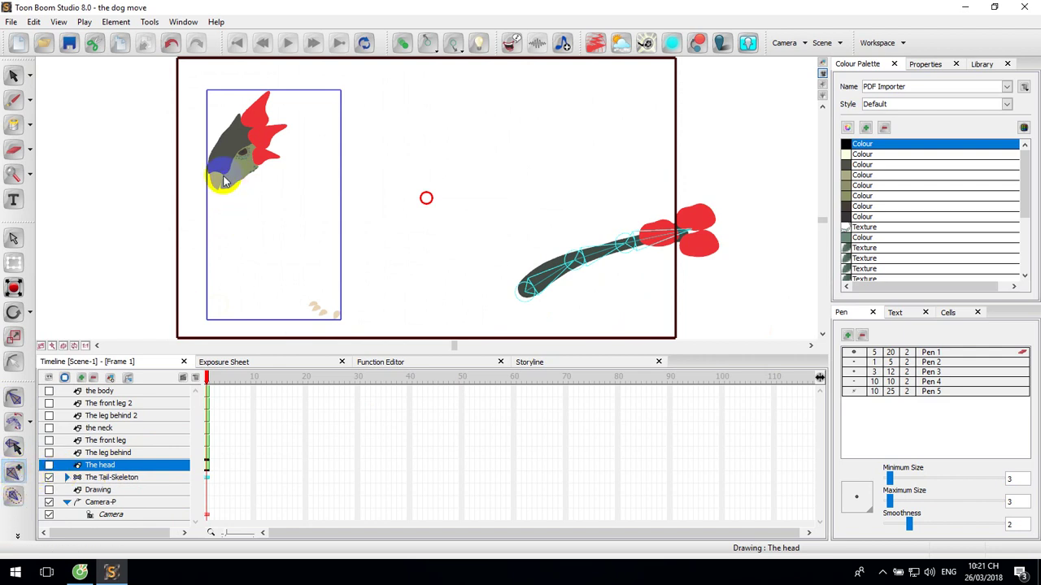
left_click(207, 466)
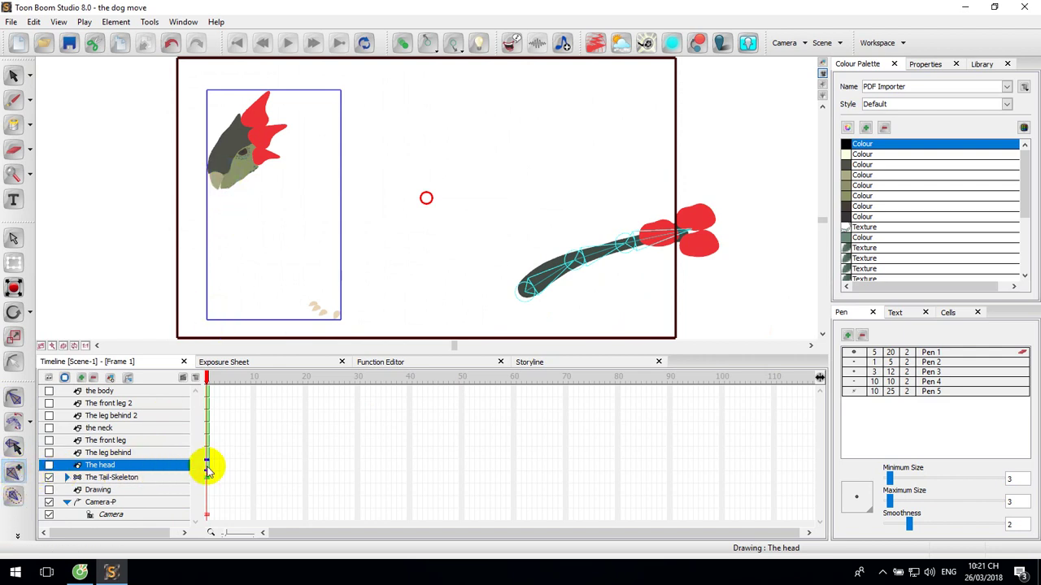
Show The head alongside the tail skeleton and delete the leftover claws below the head
left_click(13, 75)
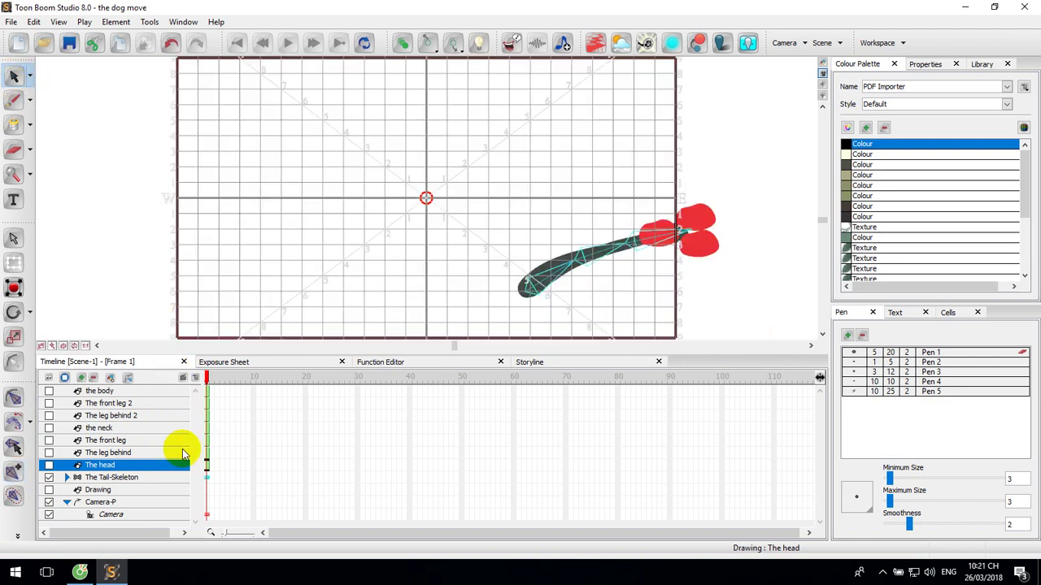
left_click(207, 468)
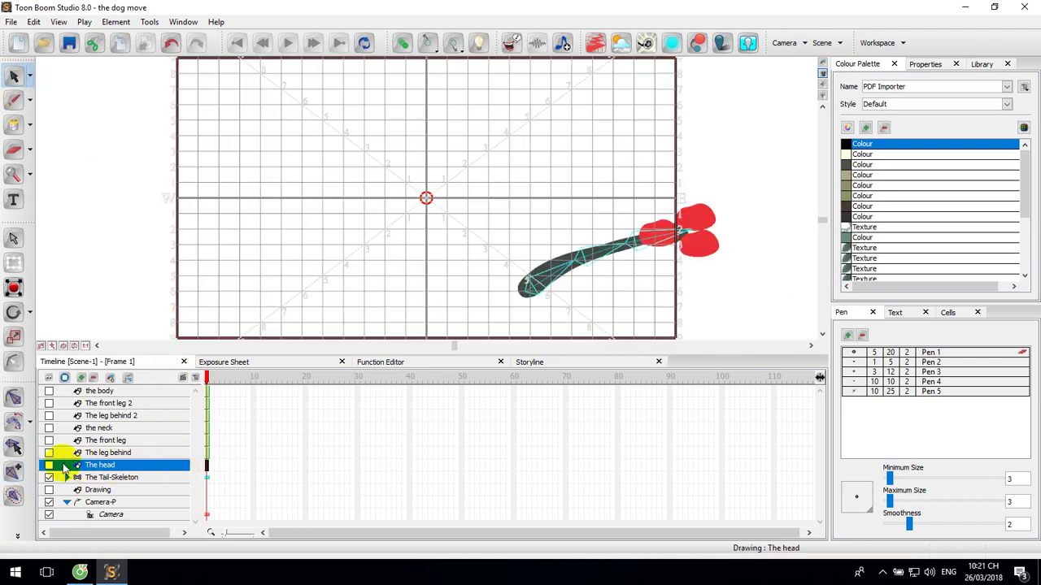
left_click(48, 465)
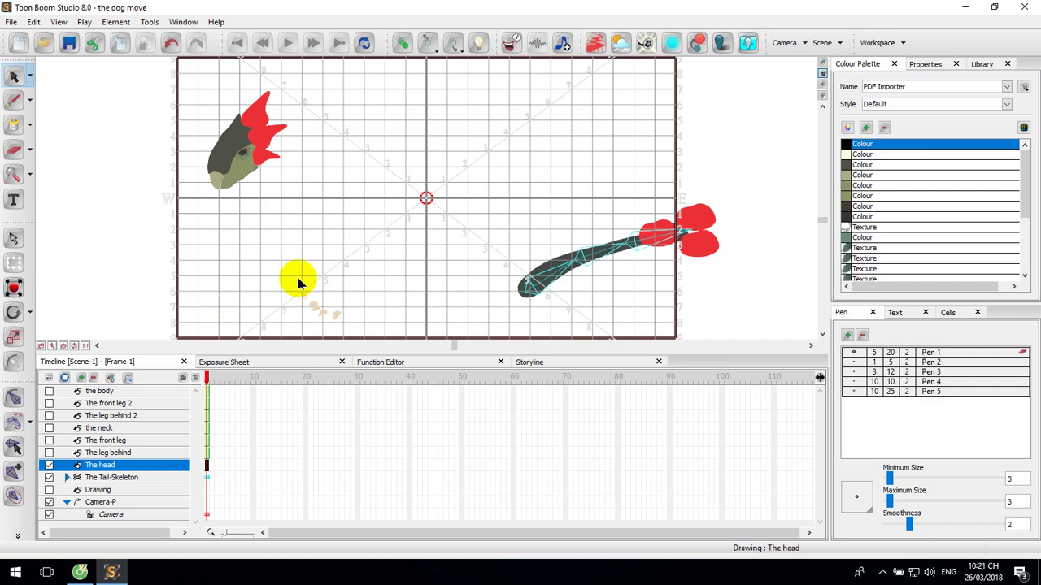
left_click_drag(296, 280, 376, 327)
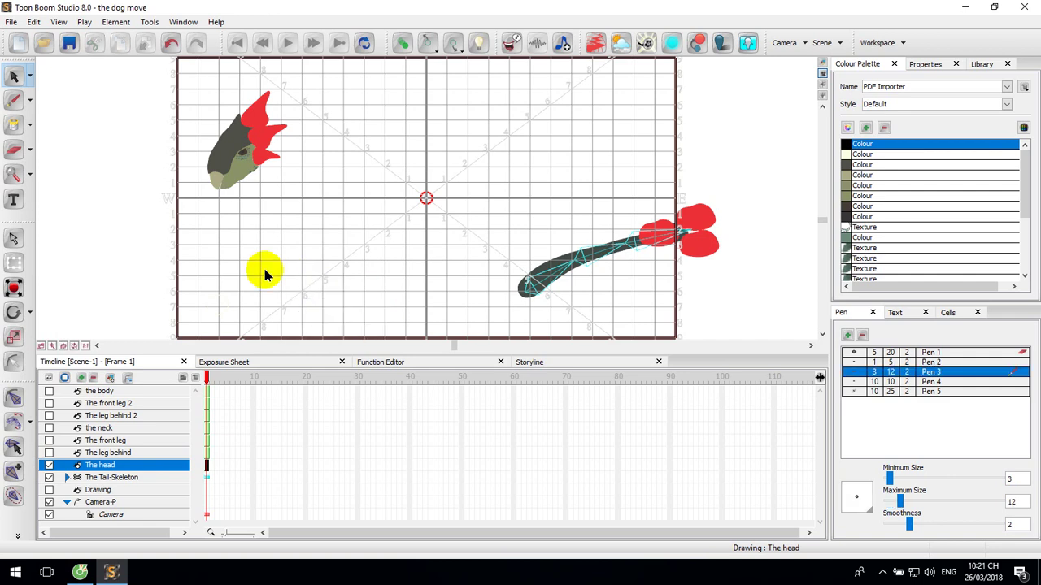
left_click_drag(245, 249, 402, 328)
left_click_drag(157, 82, 348, 226)
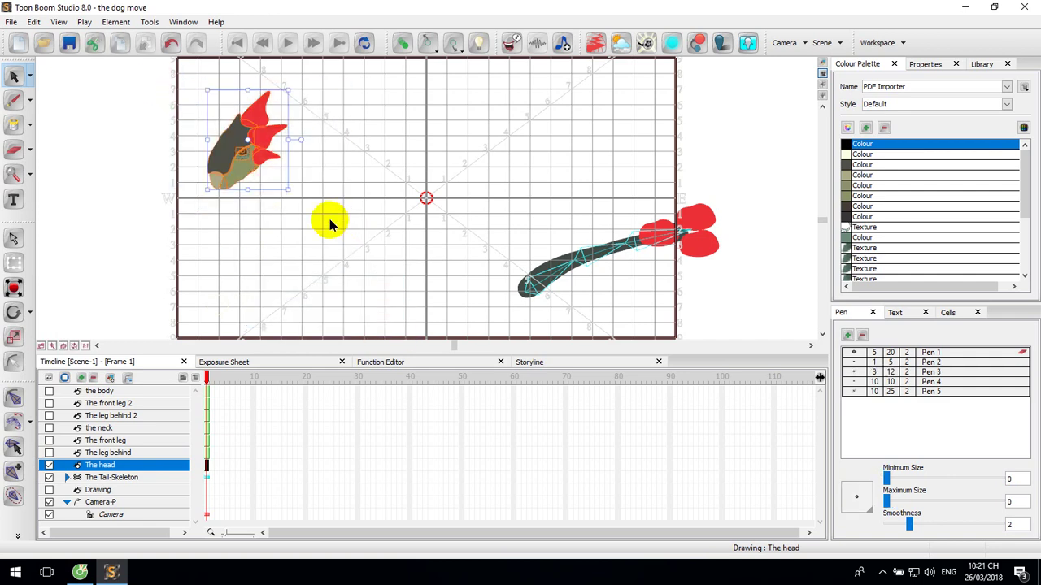
right_click(249, 156)
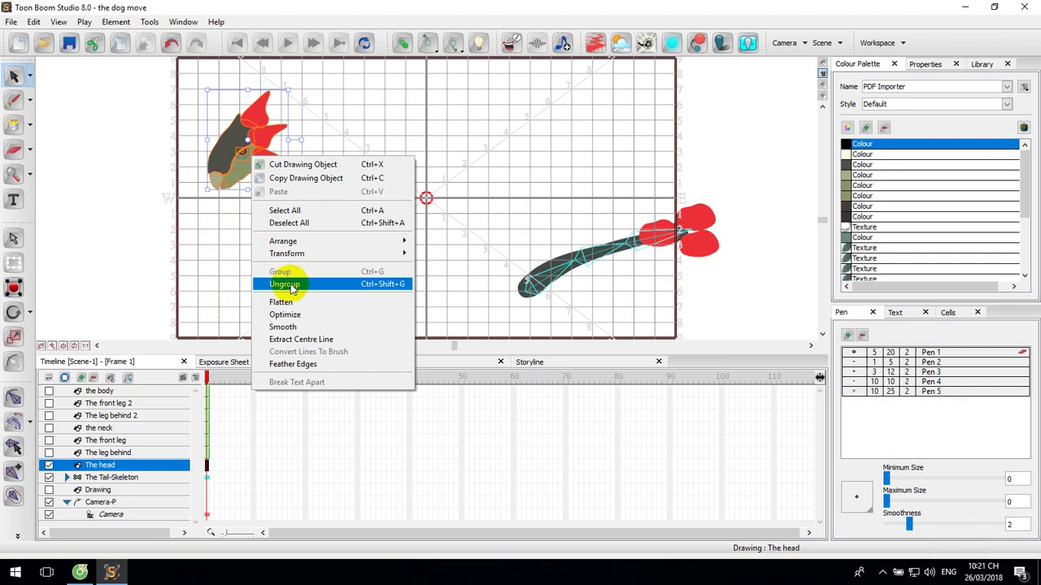
left_click(209, 244)
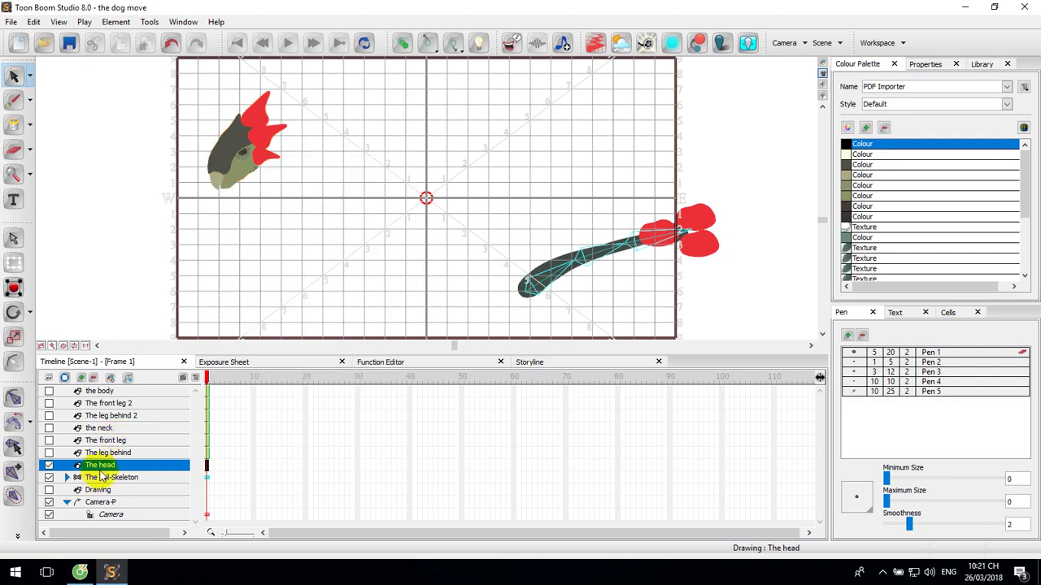
Hide the tail skeleton and delete the stray leftover shapes near the stage's lower-left corner in The head element
left_click(49, 477)
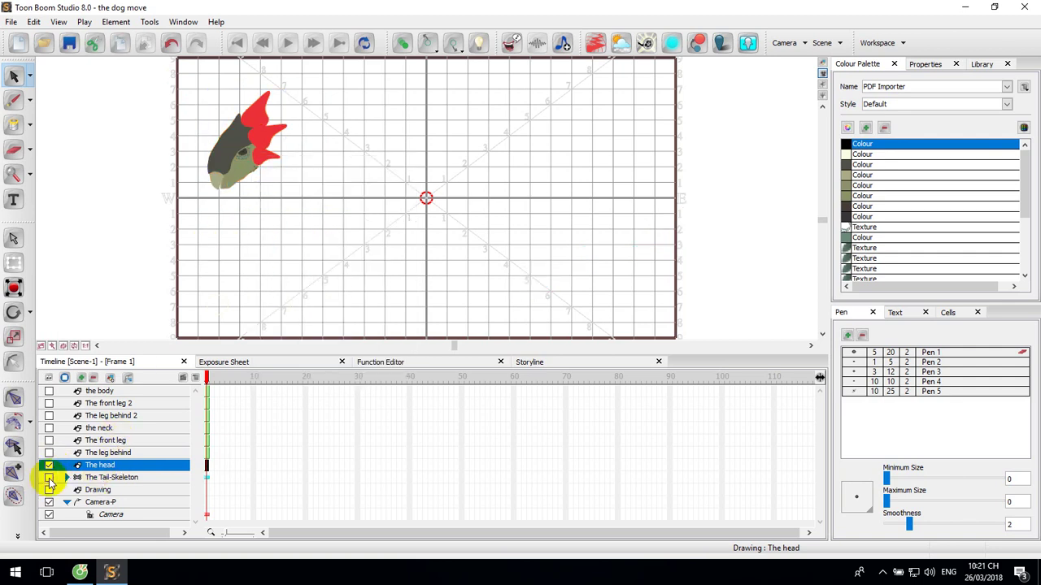
left_click(14, 474)
left_click(216, 184)
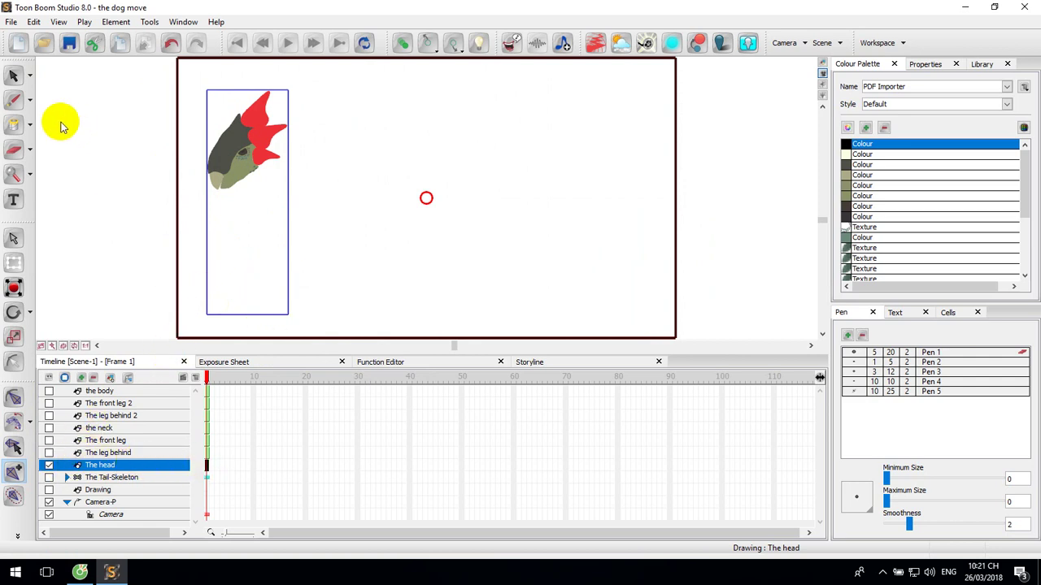
left_click(13, 75)
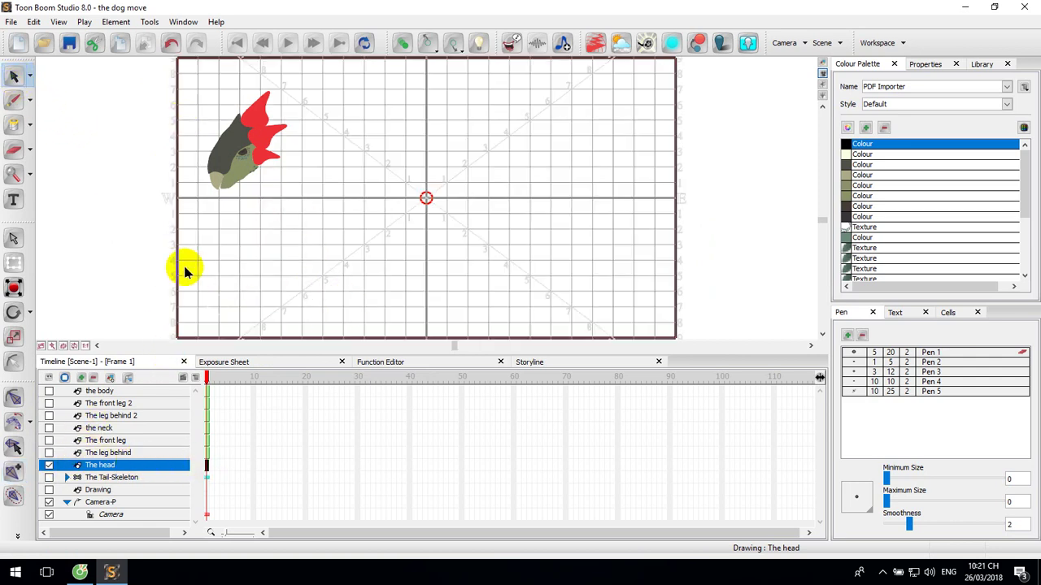
left_click_drag(187, 267, 341, 338)
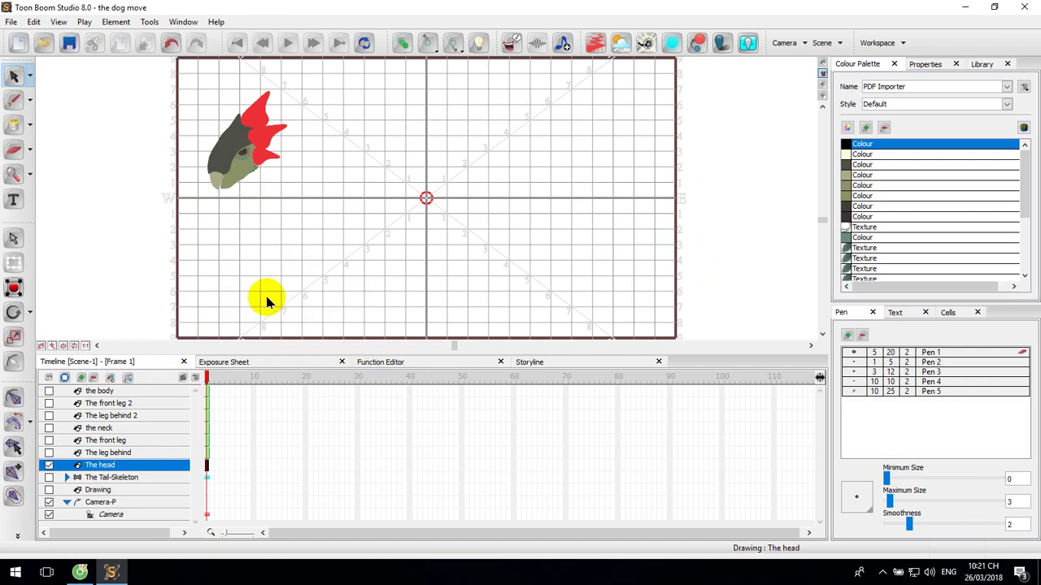
left_click_drag(176, 265, 341, 350)
key("Delete")
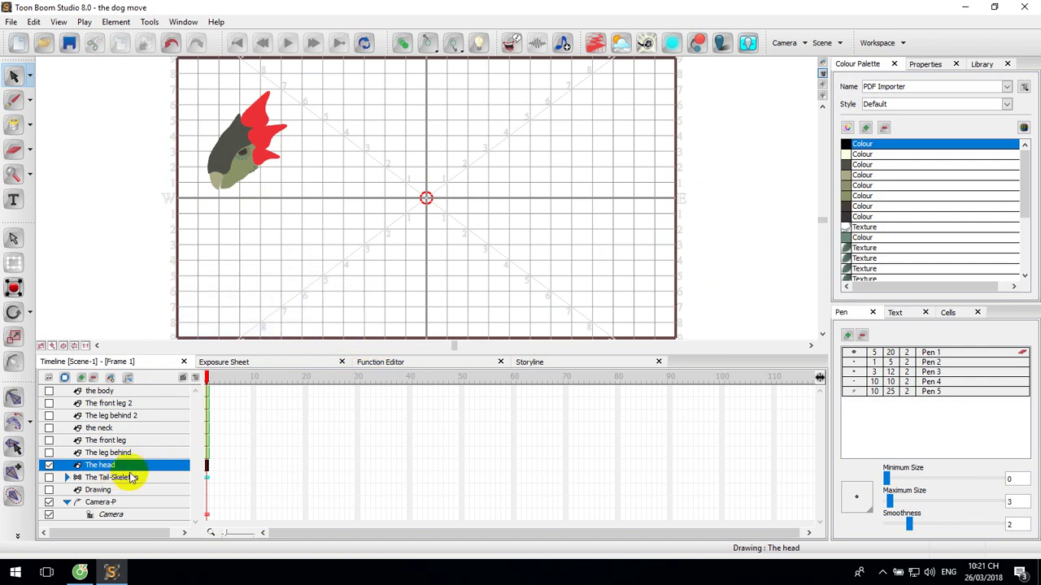
Add a chain of three bones through the head from the snout to the red crest, and collapse the new skeleton
left_click_drag(165, 83, 304, 198)
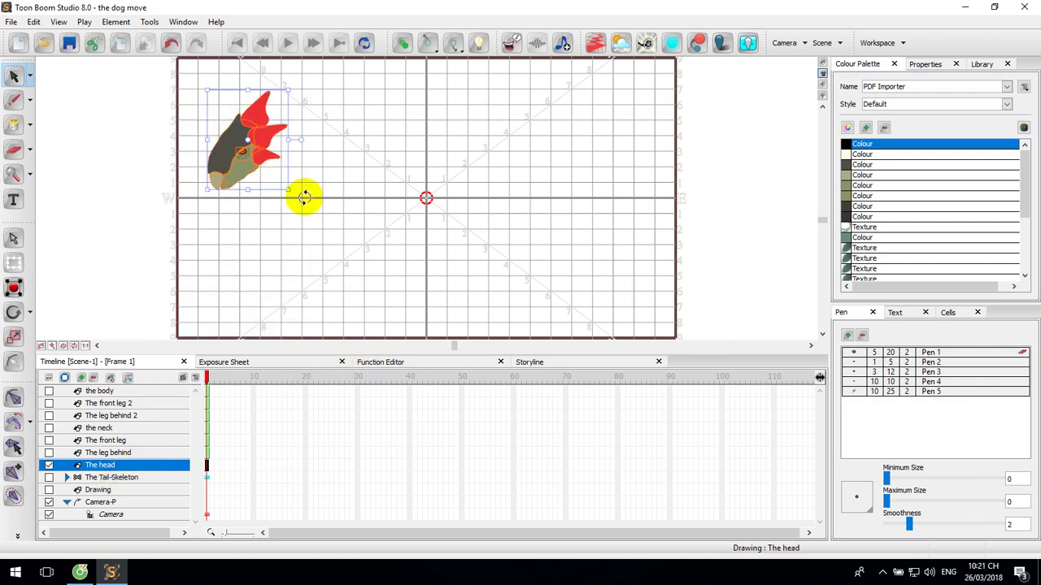
left_click(12, 474)
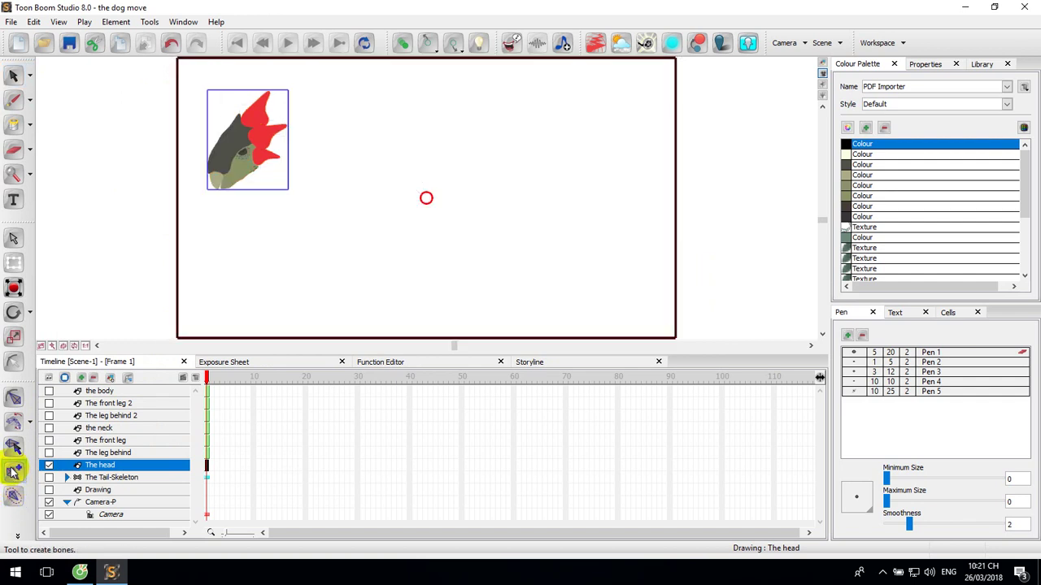
left_click(221, 184)
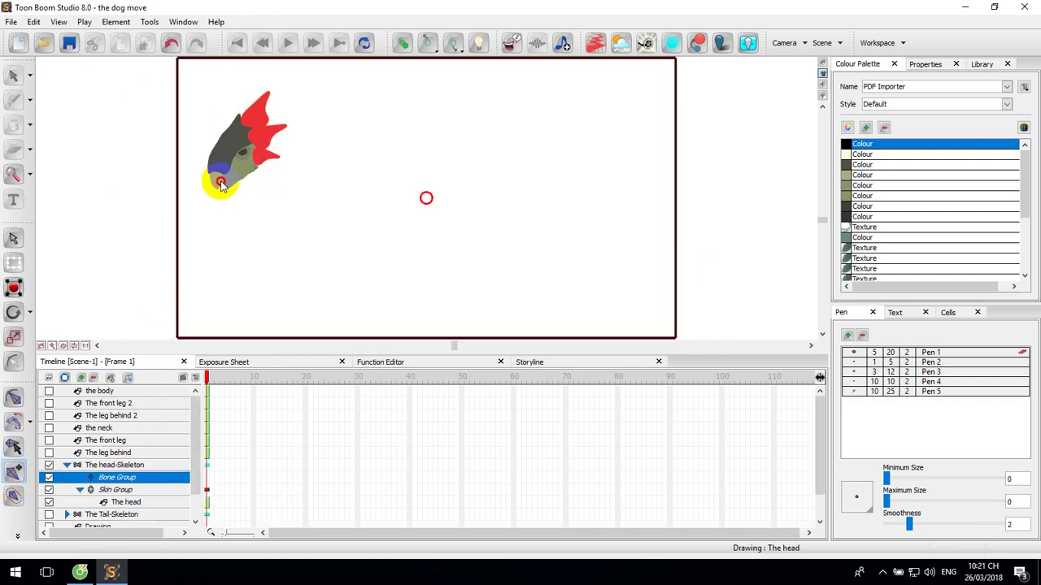
left_click_drag(229, 163, 235, 160)
left_click(249, 147)
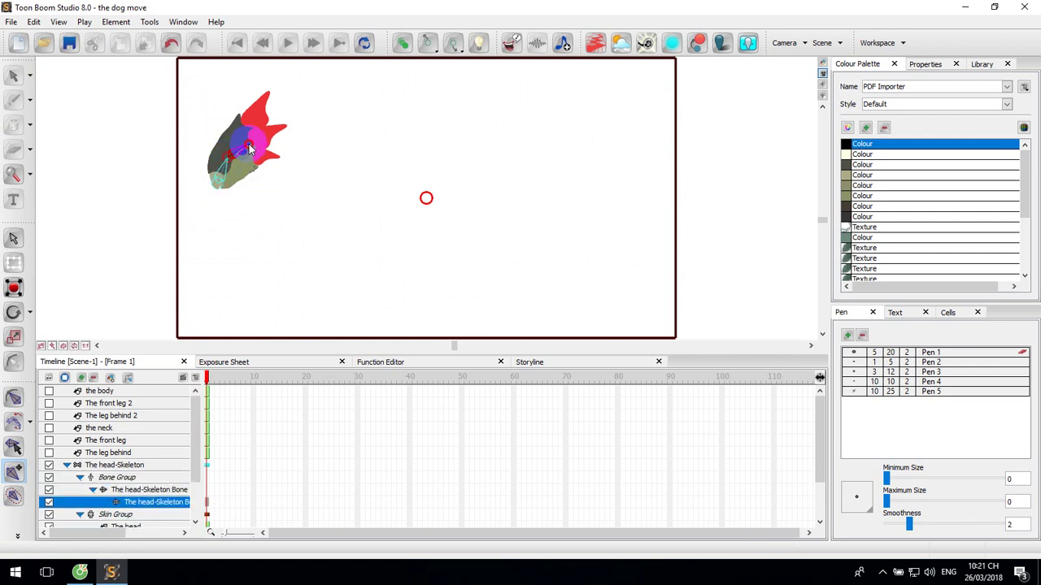
left_click(274, 132)
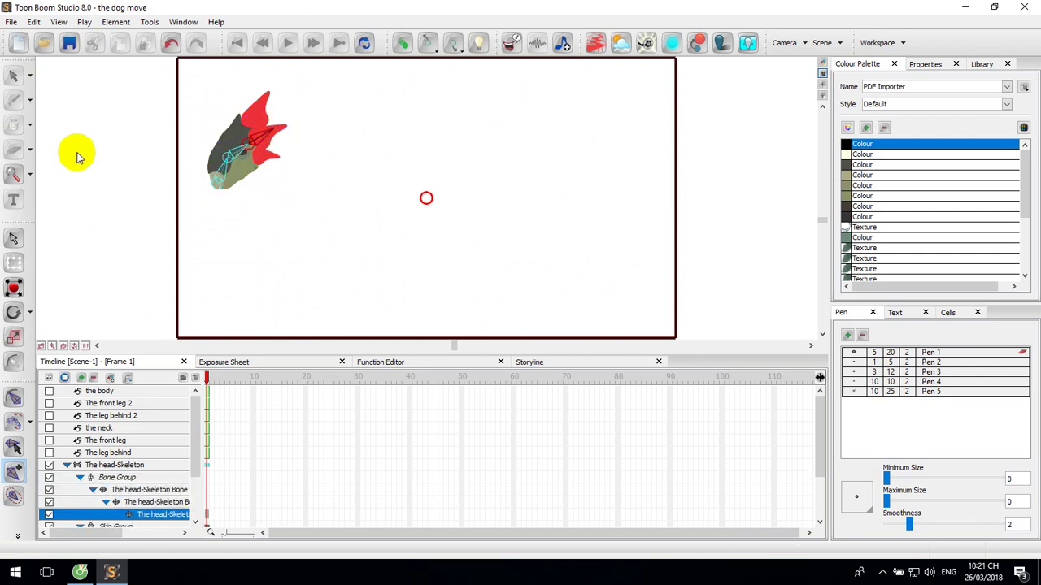
left_click(56, 114)
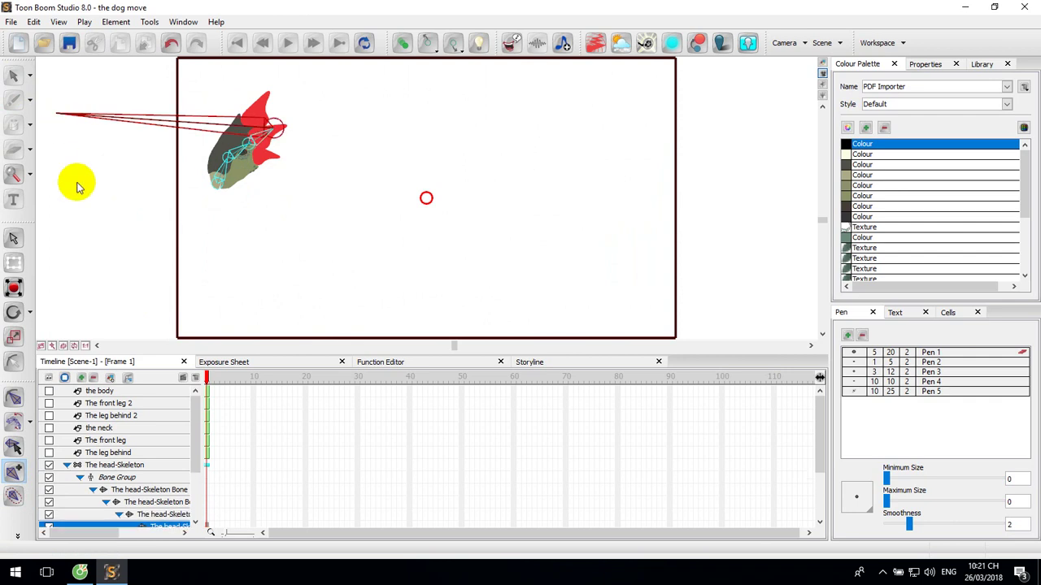
key("ctrl+z")
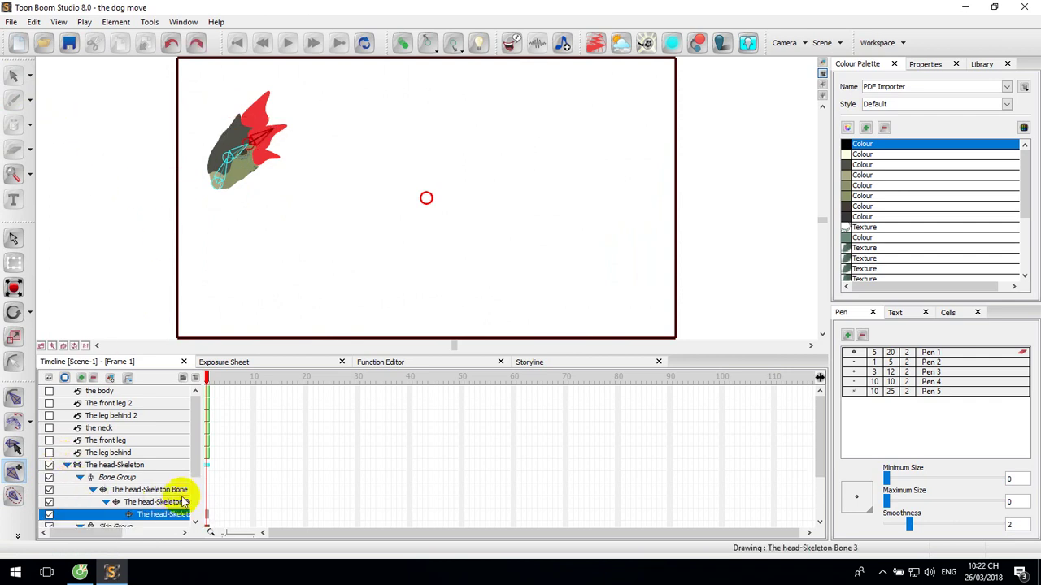
left_click(67, 466)
Show only The leg behind element and delete the stray leftover shapes beside and below the leg
left_click(116, 455)
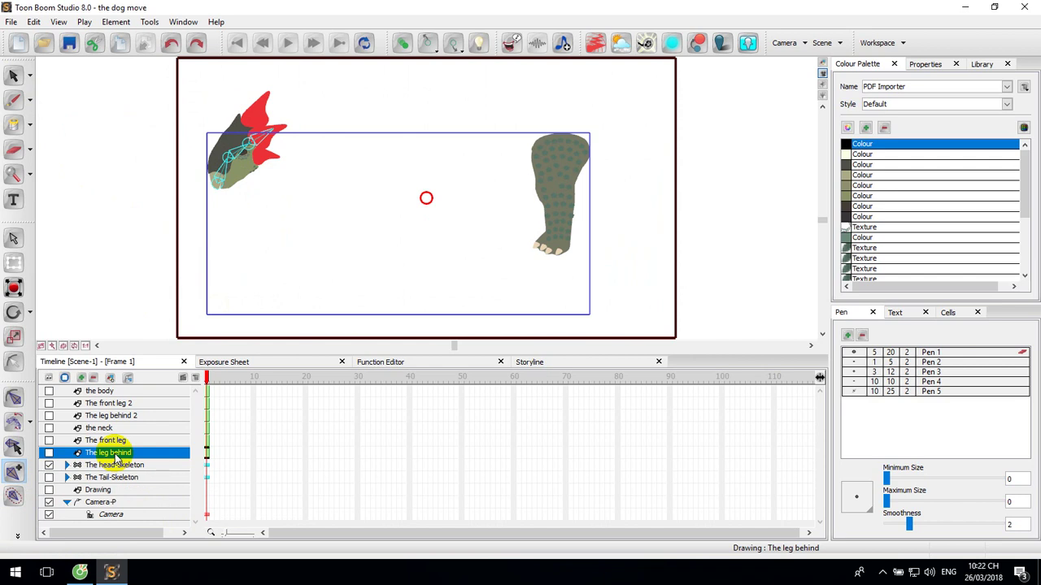
left_click(13, 75)
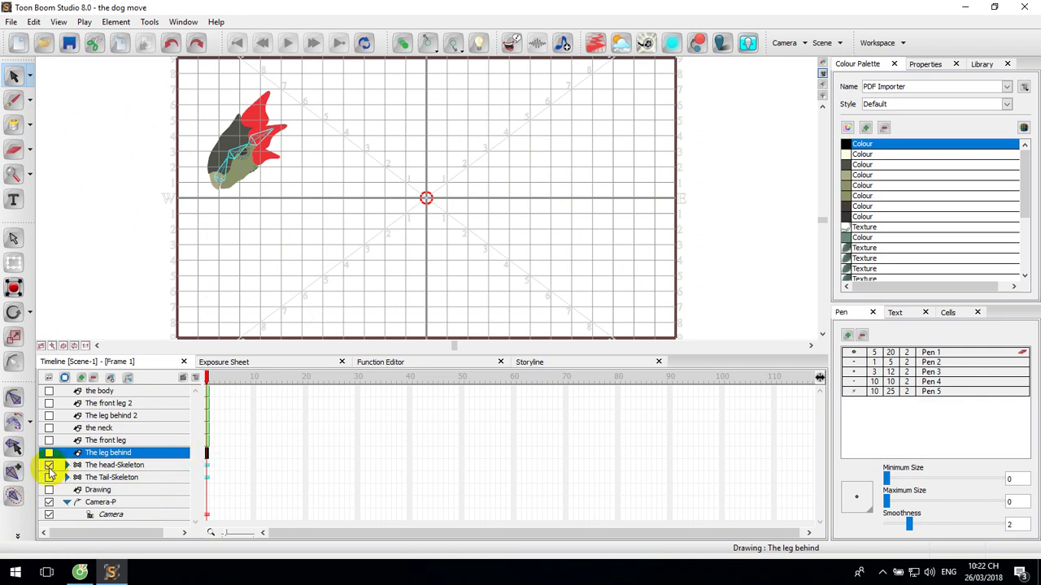
left_click(49, 466)
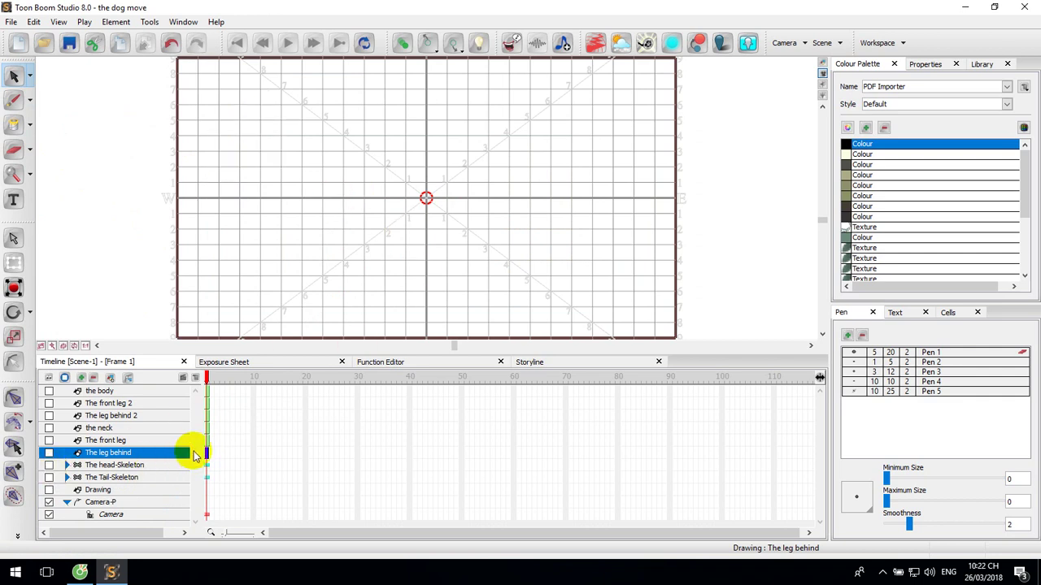
left_click(48, 453)
mouse_move(416, 109)
left_mouse_down()
mouse_move(593, 272)
mouse_move(631, 288)
left_mouse_up()
left_click_drag(204, 107, 460, 278)
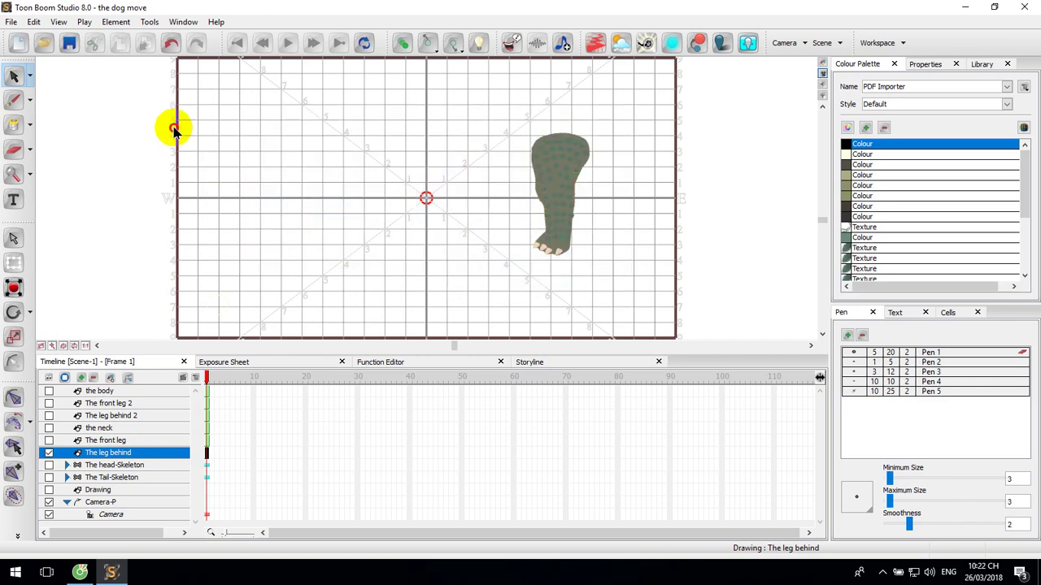
left_click_drag(174, 128, 409, 330)
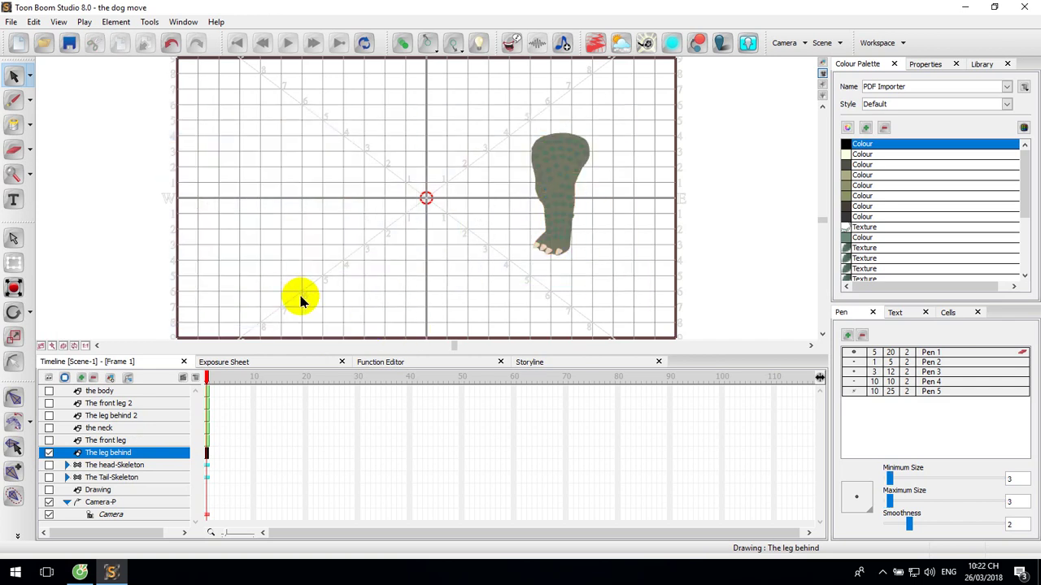
left_click_drag(262, 288, 672, 360)
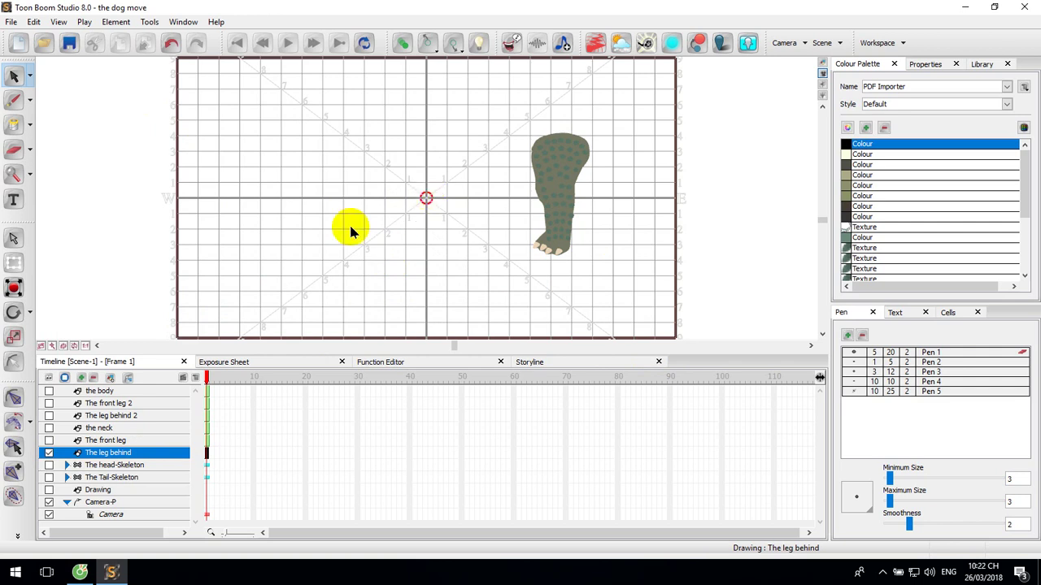
Add a chain of three bones down The leg behind from the thigh to the toes, and collapse the new skeleton
left_click(11, 474)
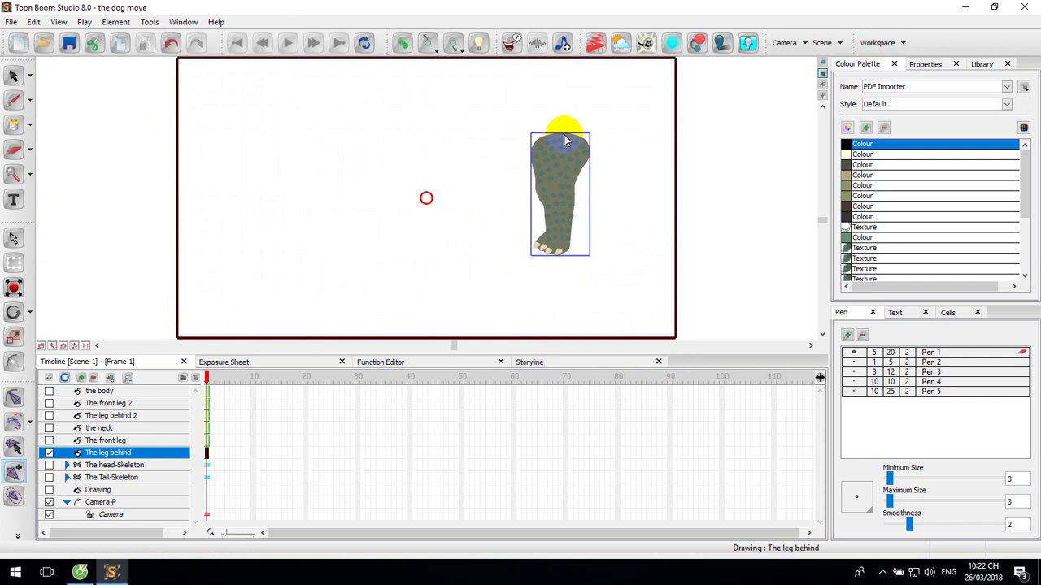
left_click_drag(566, 141, 558, 179)
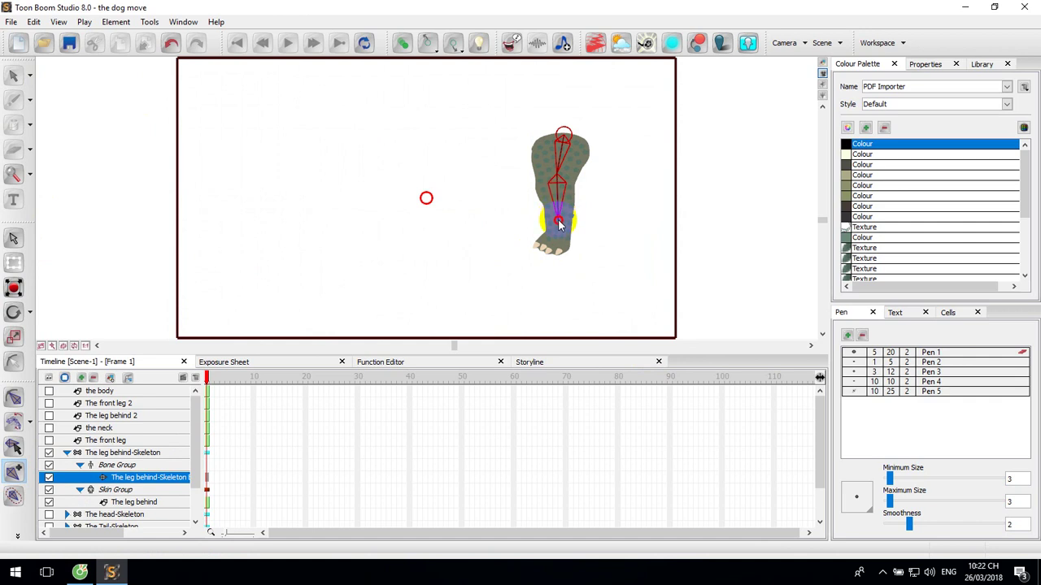
left_click(558, 226)
left_click(550, 247)
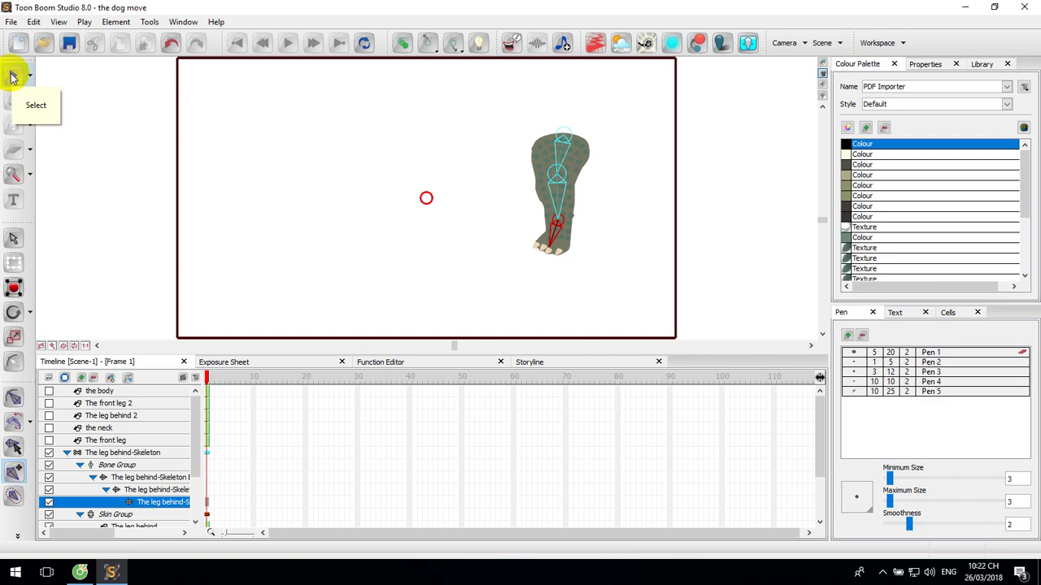
left_click(69, 454)
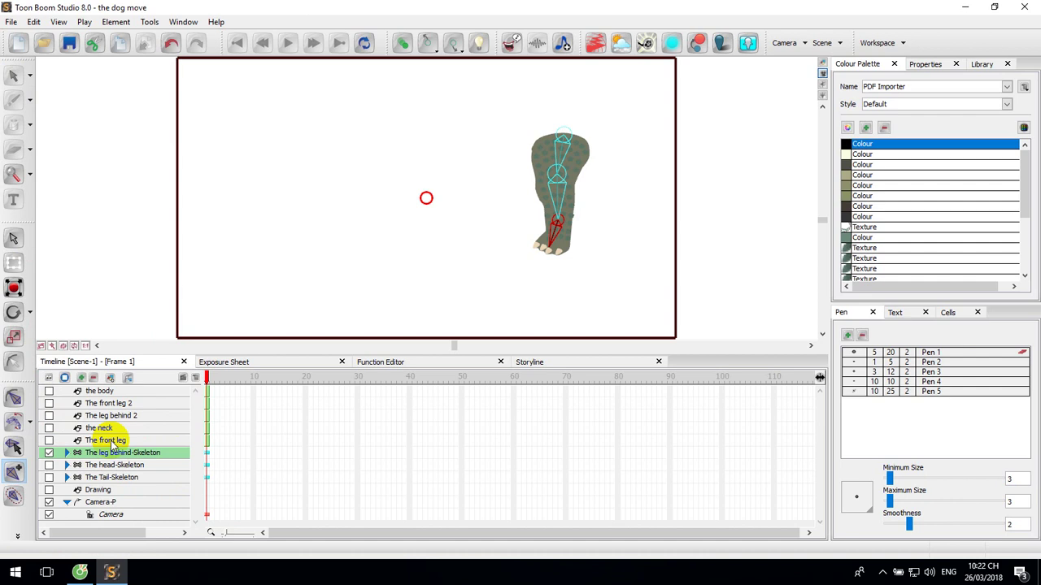
Show only The front leg element and delete the leftover shapes near the stage's lower-left corner
left_click(114, 441)
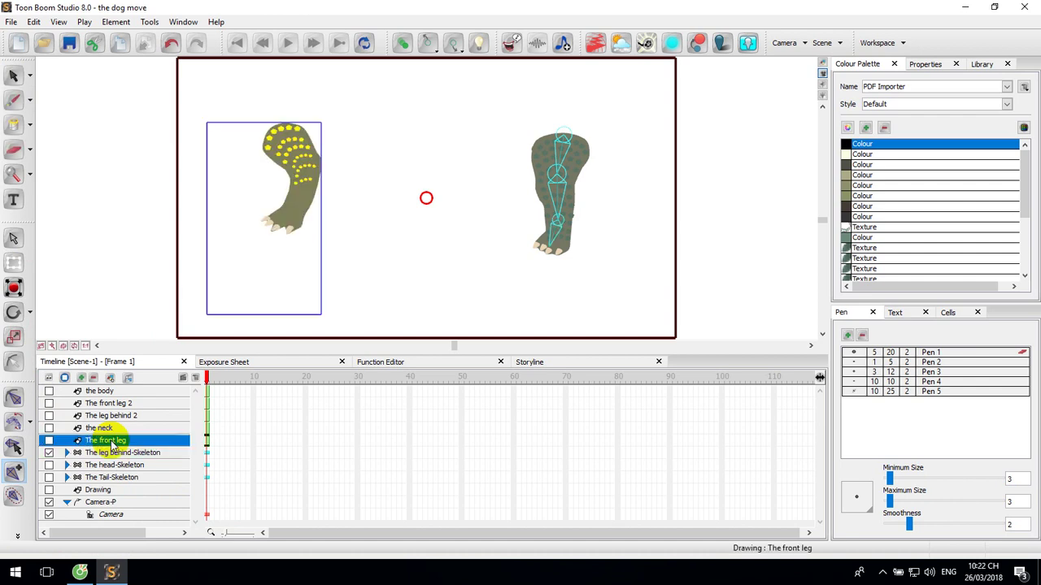
left_click(13, 76)
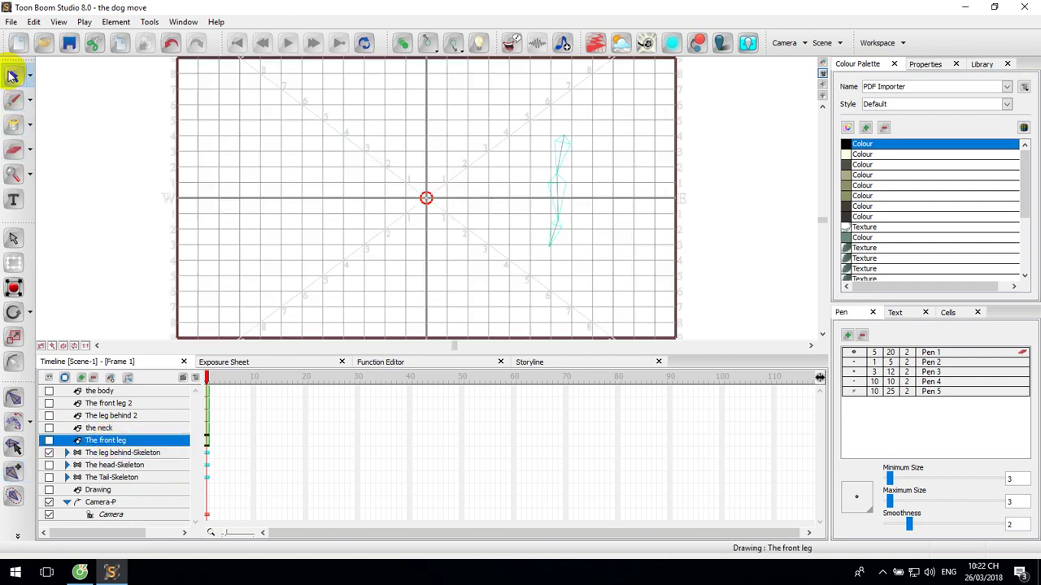
left_click(49, 453)
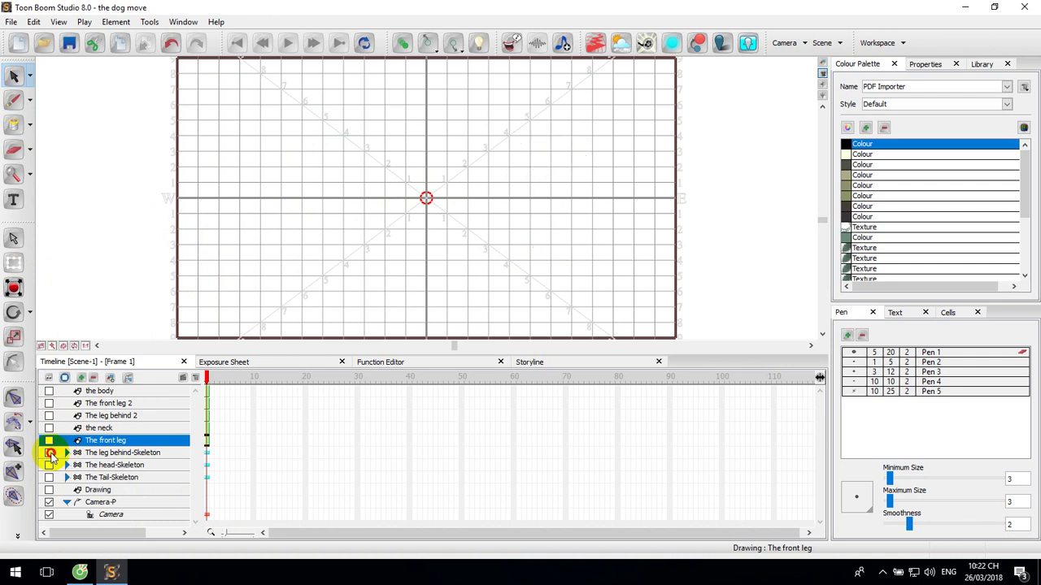
left_click(49, 440)
left_click_drag(167, 274, 293, 350)
key("Delete")
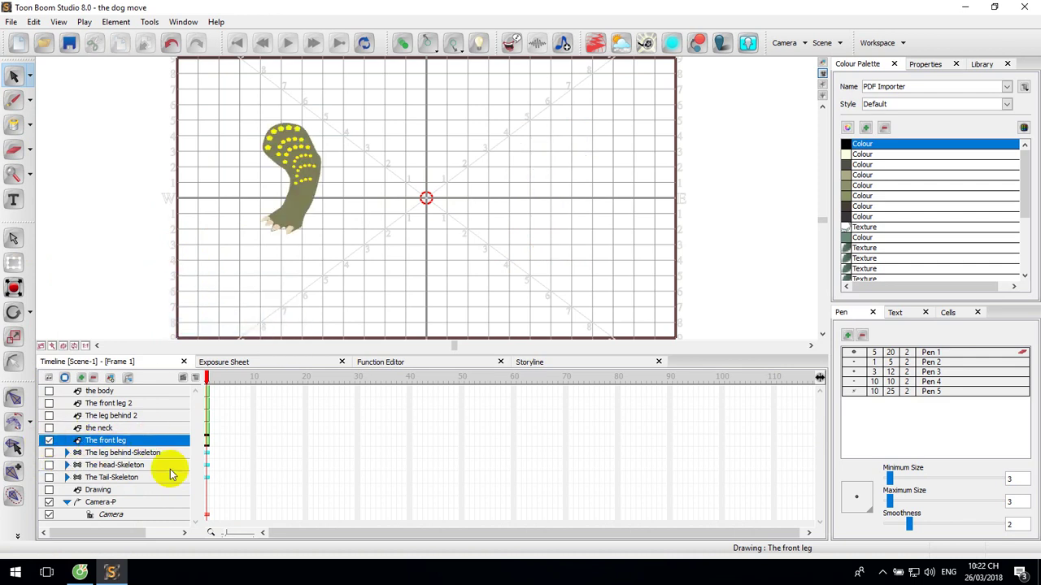
Add a chain of three bones along The front leg from the shoulder through knee and ankle to the claws, and collapse the new skeleton
left_click(13, 471)
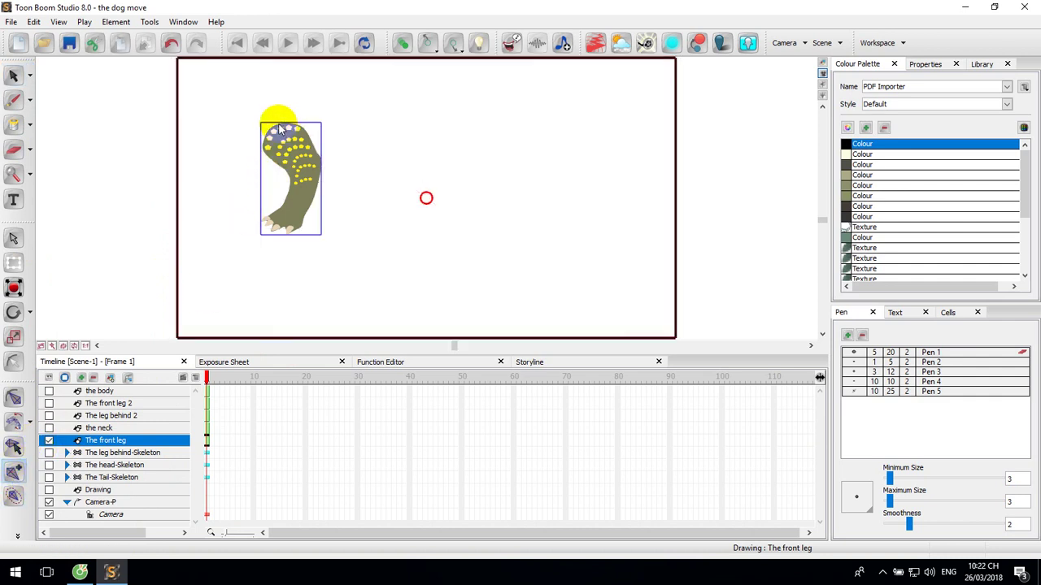
left_click_drag(277, 130, 279, 226)
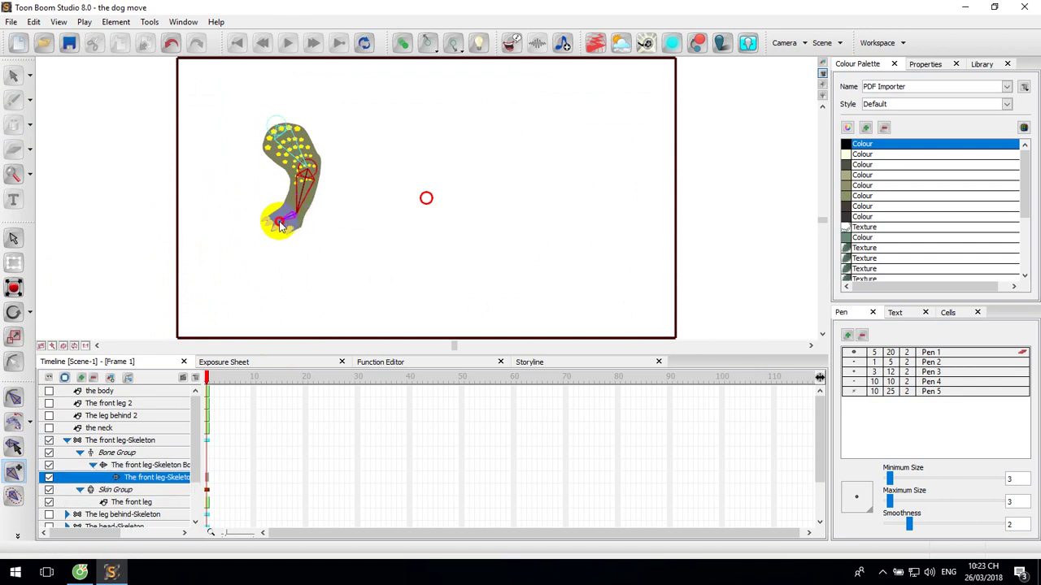
left_click(279, 226)
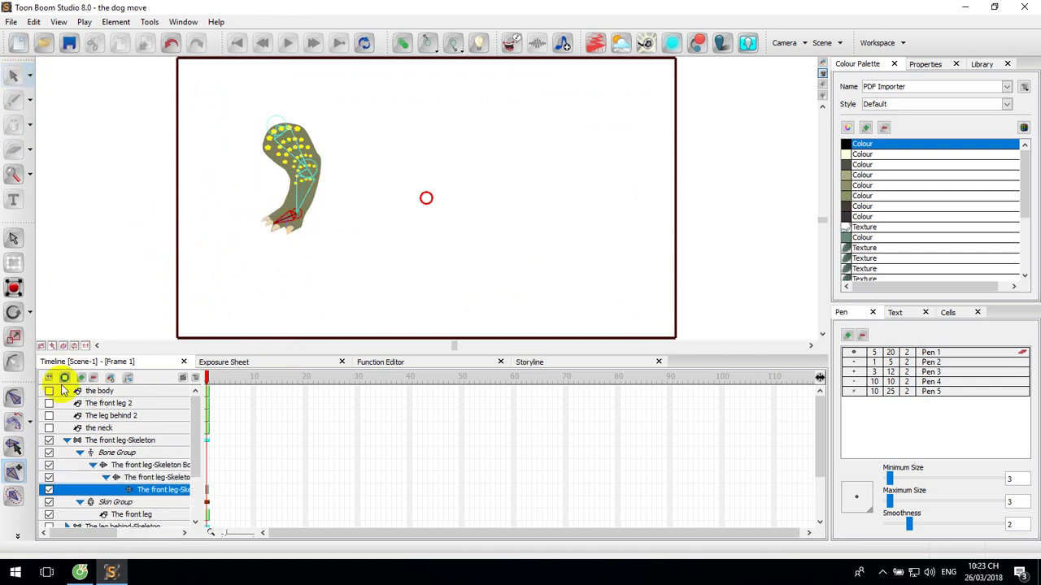
left_click(67, 440)
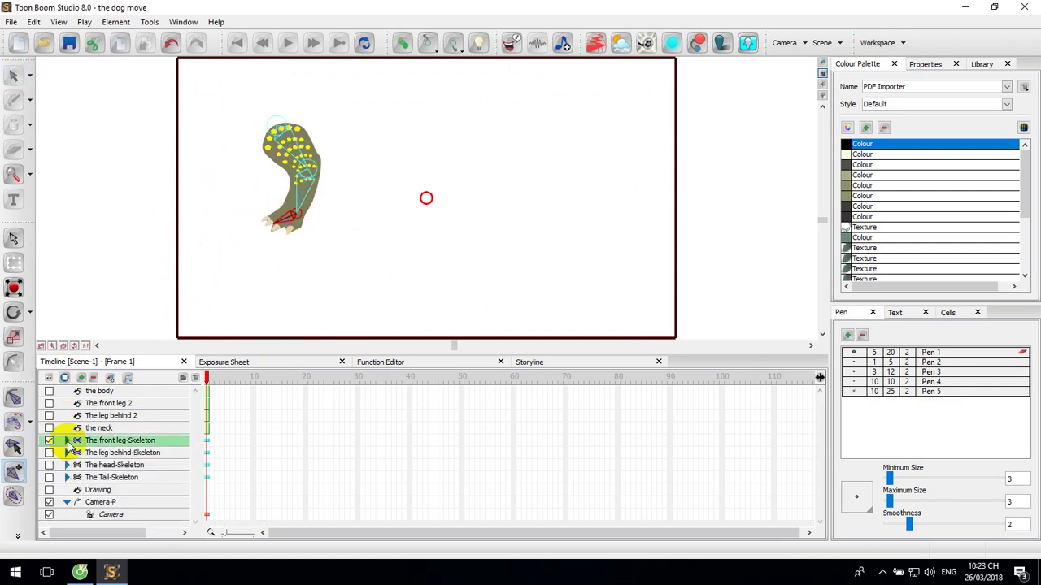
Show only the neck element and delete the leftover shape below the neck drawing
left_click(106, 429)
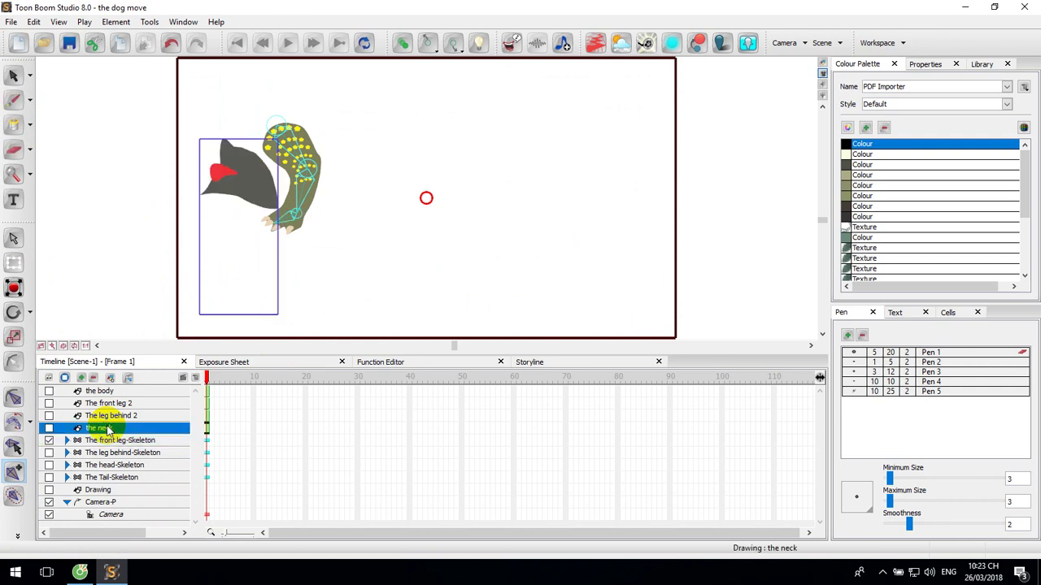
left_click(49, 440)
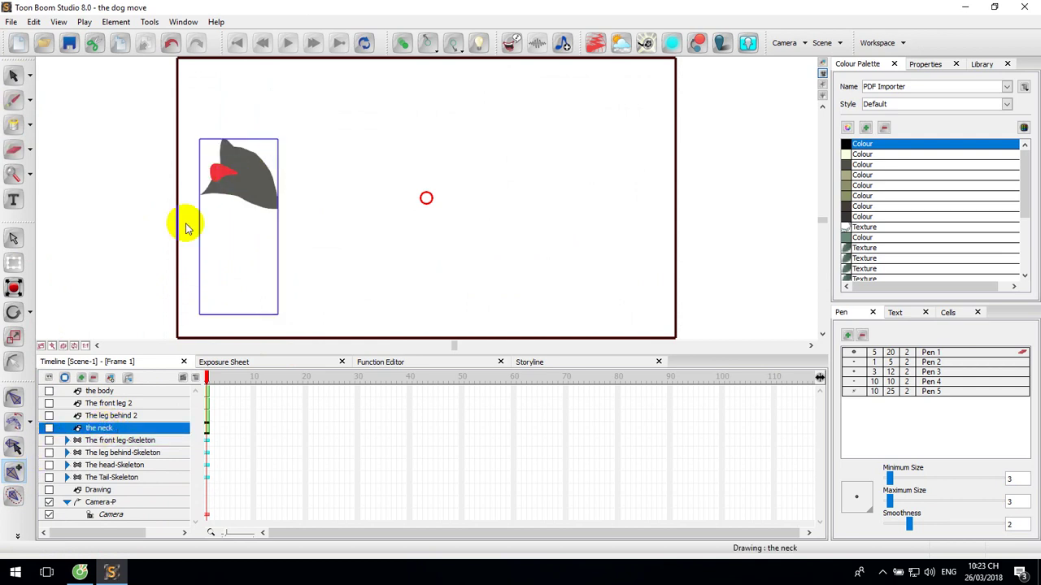
left_click(13, 75)
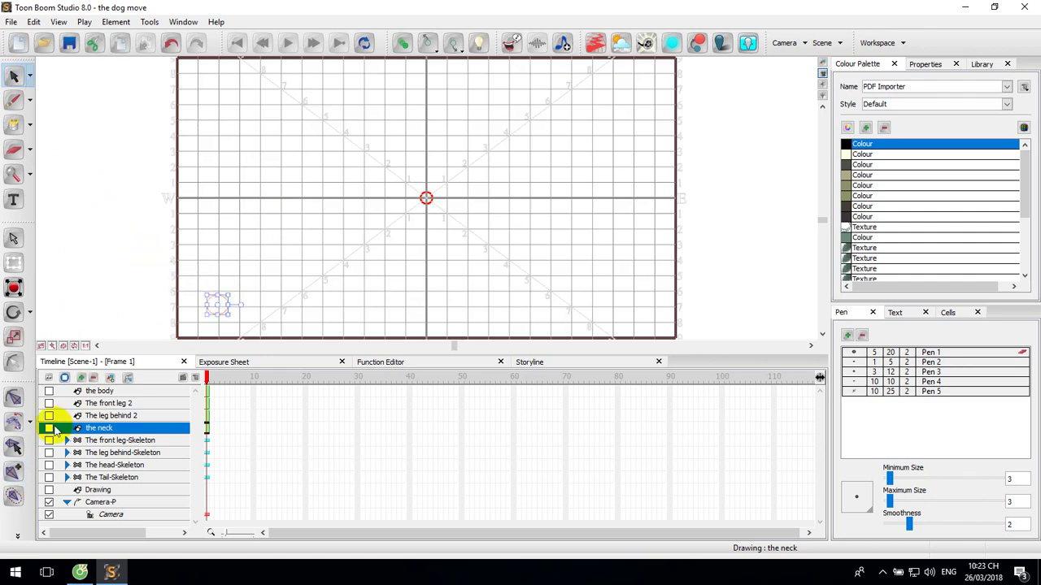
left_click(48, 428)
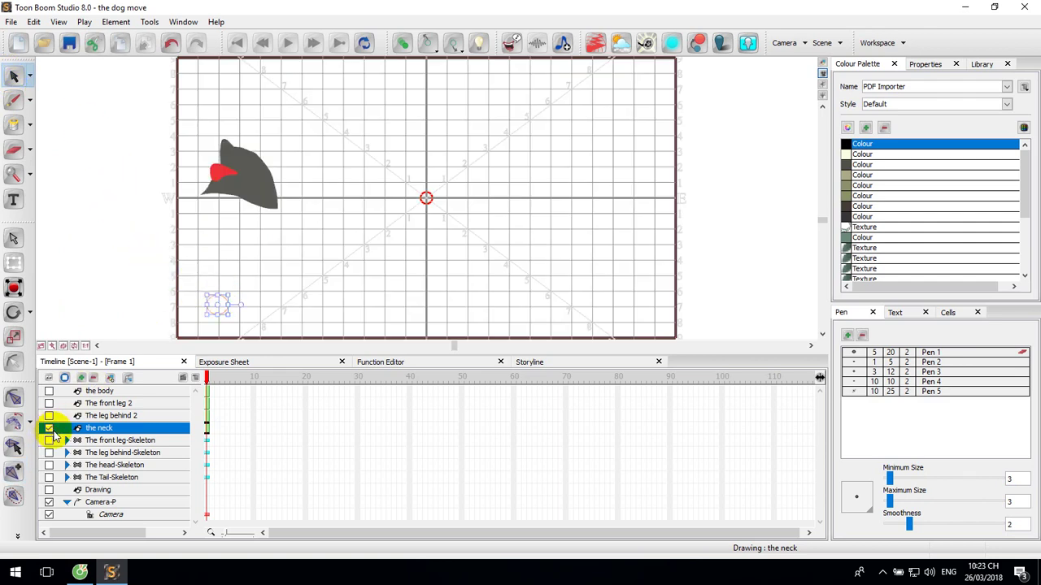
left_click(272, 343)
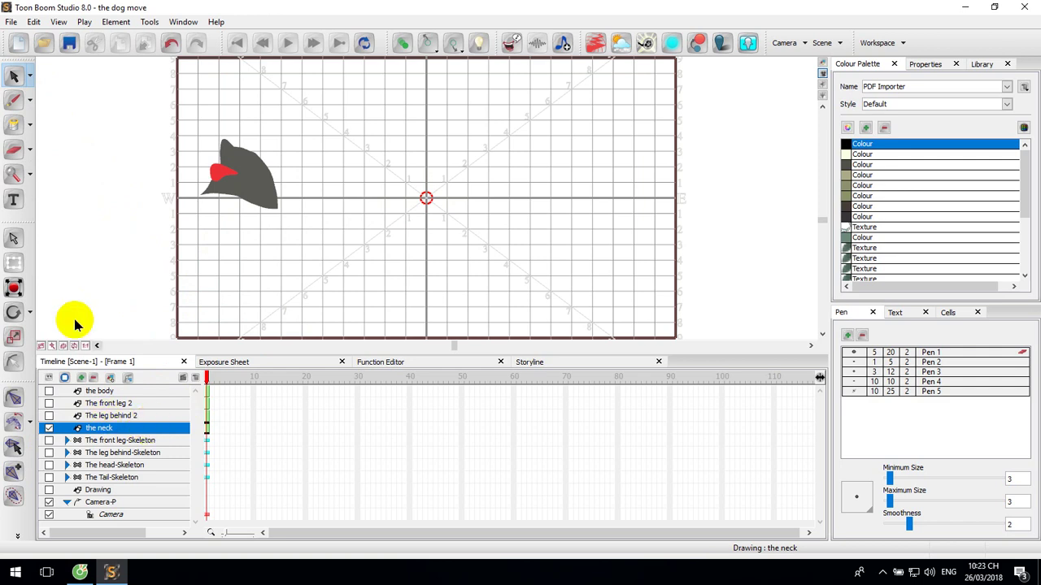
Add a chain of two bones along the neck from its front to its rear end, and collapse and hide the new skeleton
left_click(13, 470)
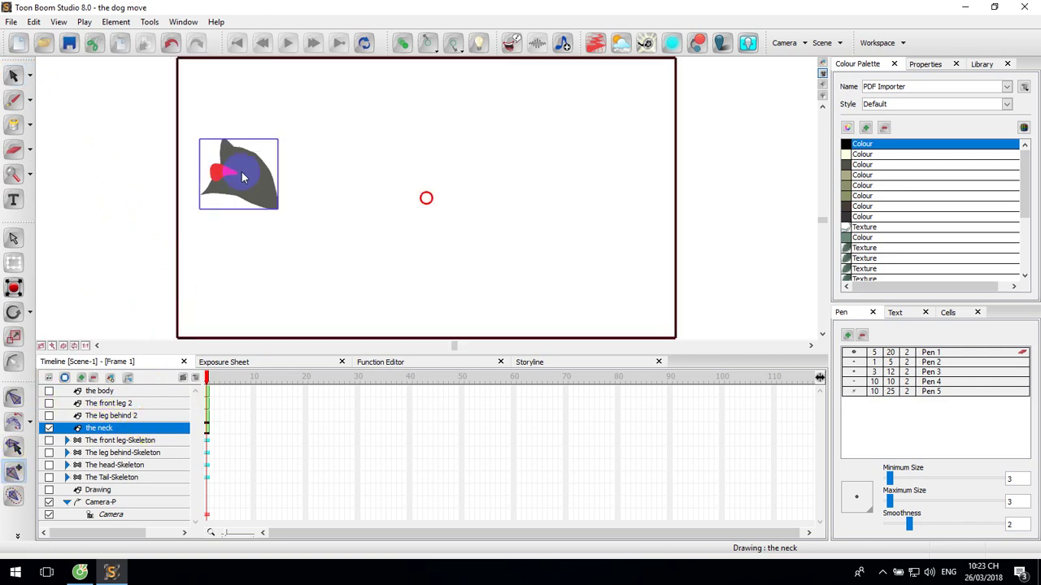
left_click_drag(228, 166, 267, 197)
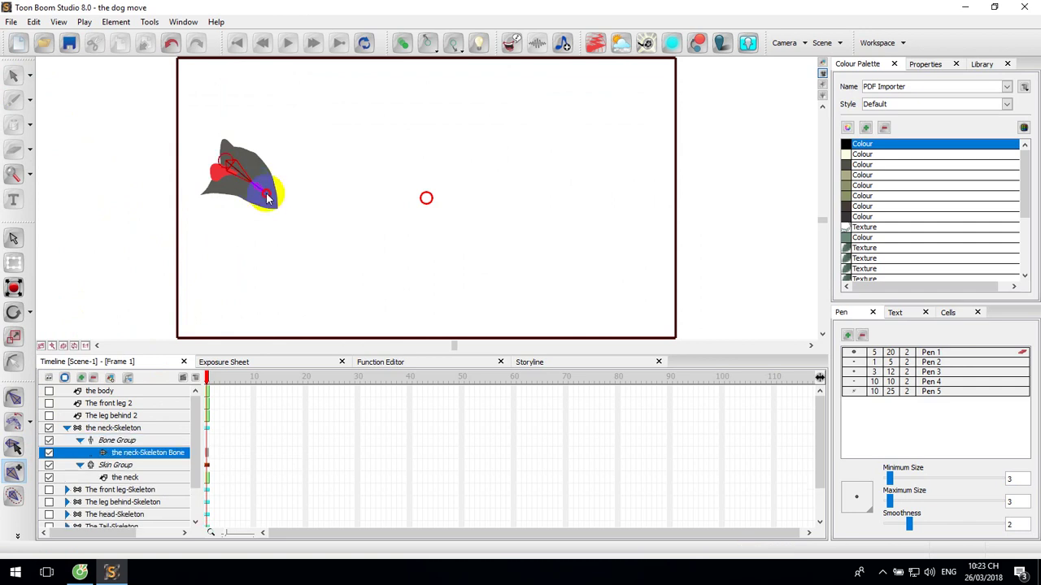
left_click(66, 429)
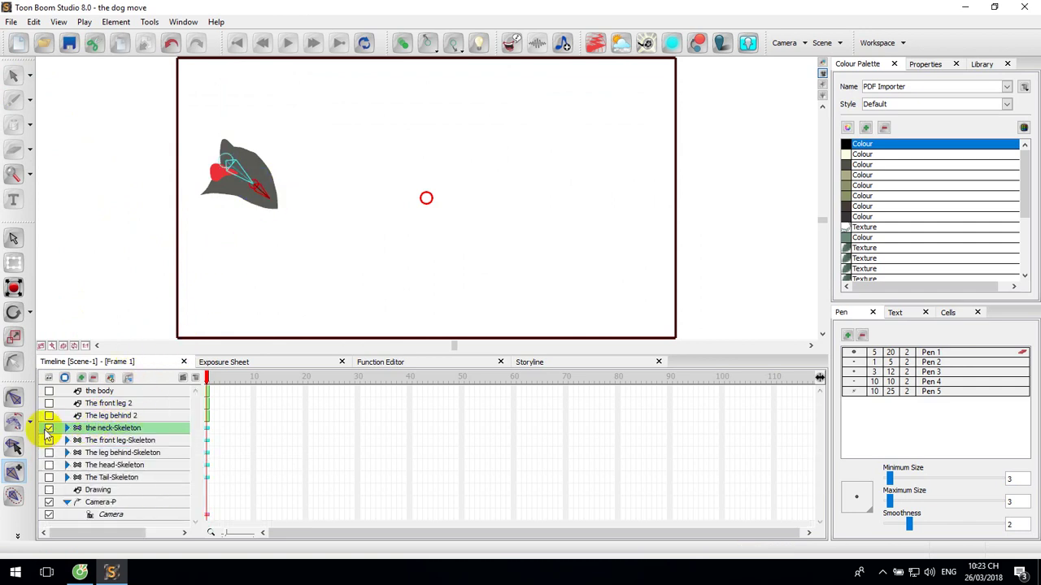
left_click(49, 428)
Delete the leftover shapes near the stage's lower-left corner from The leg behind 2, and show that element
left_click(103, 417)
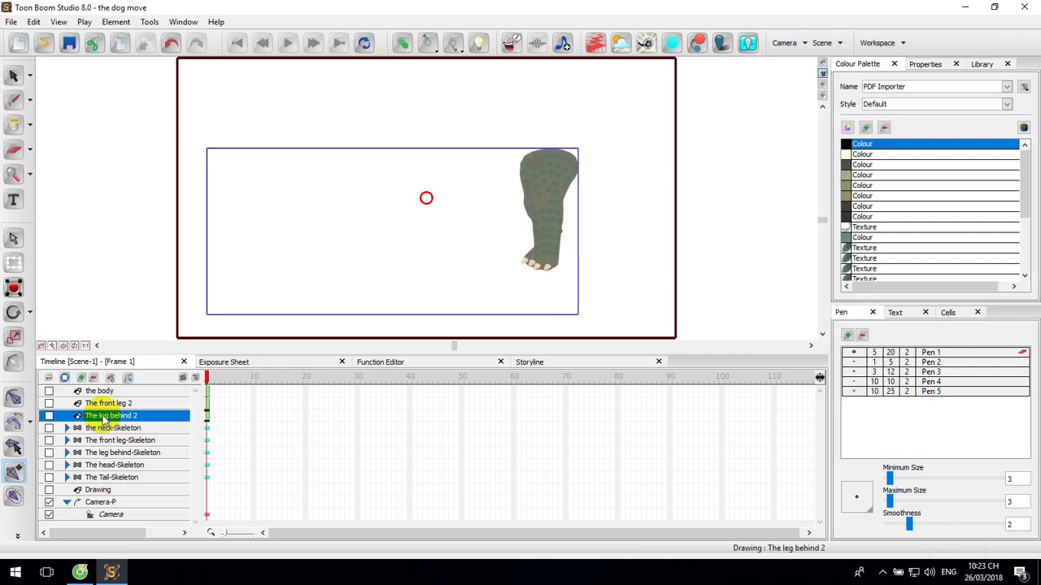
left_click(14, 75)
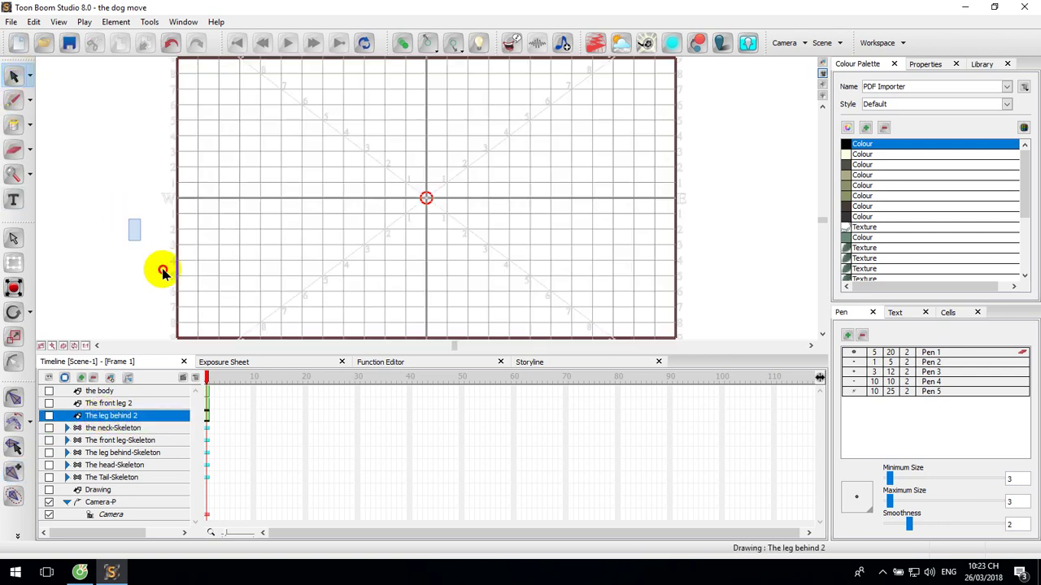
left_click_drag(162, 273, 288, 350)
key("Delete")
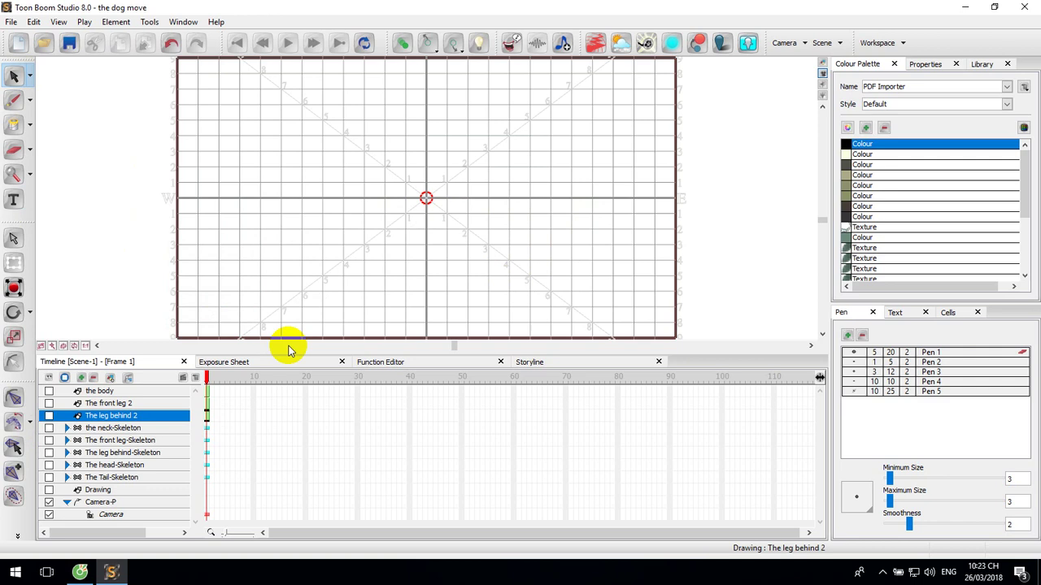
left_click(48, 416)
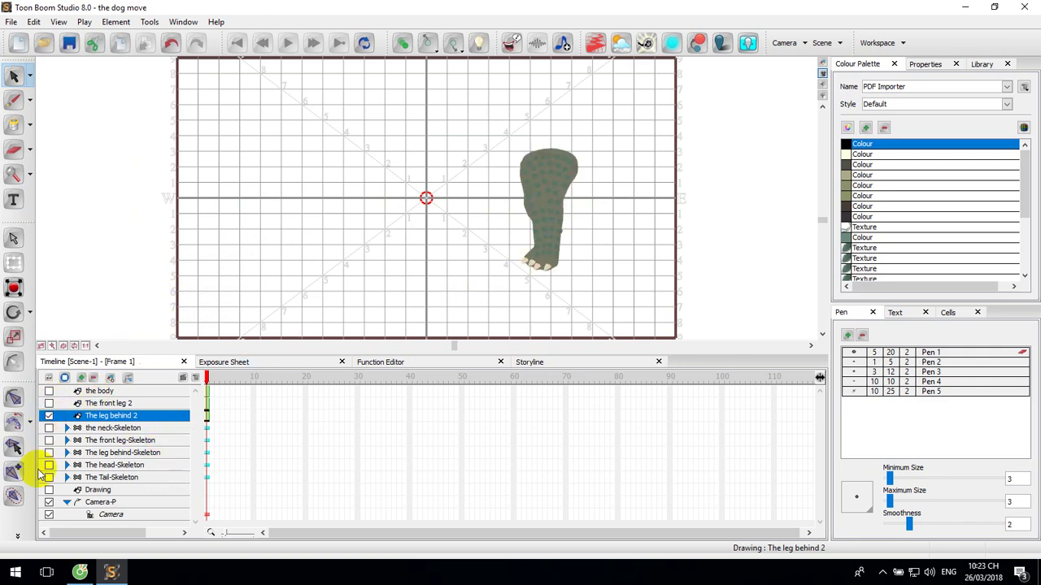
Add a chain of three bones down The leg behind 2 from the thigh through knee and ankle to the toes, and collapse the new skeleton
left_click(14, 472)
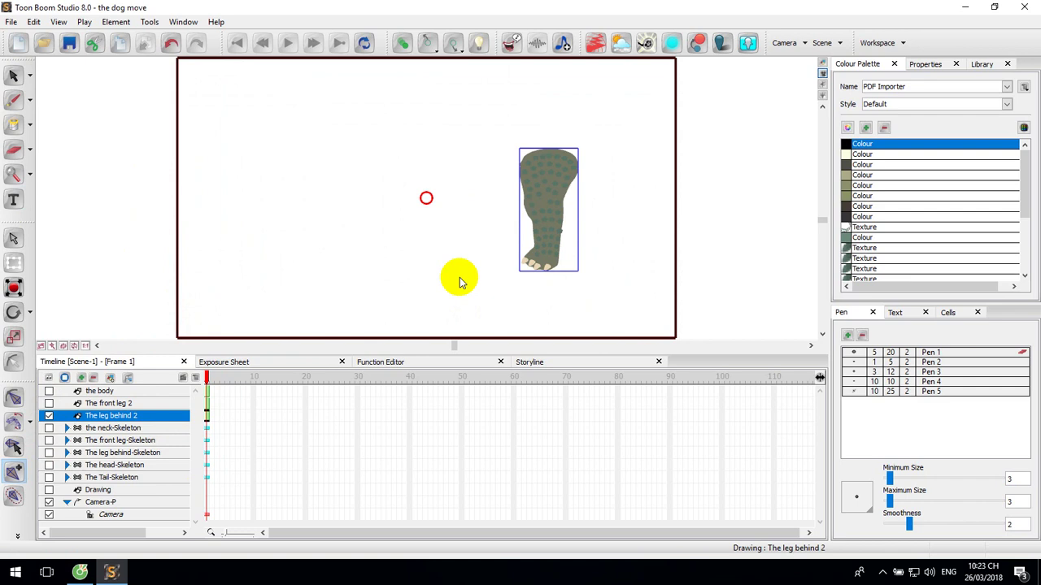
left_click(553, 159)
left_click(549, 201)
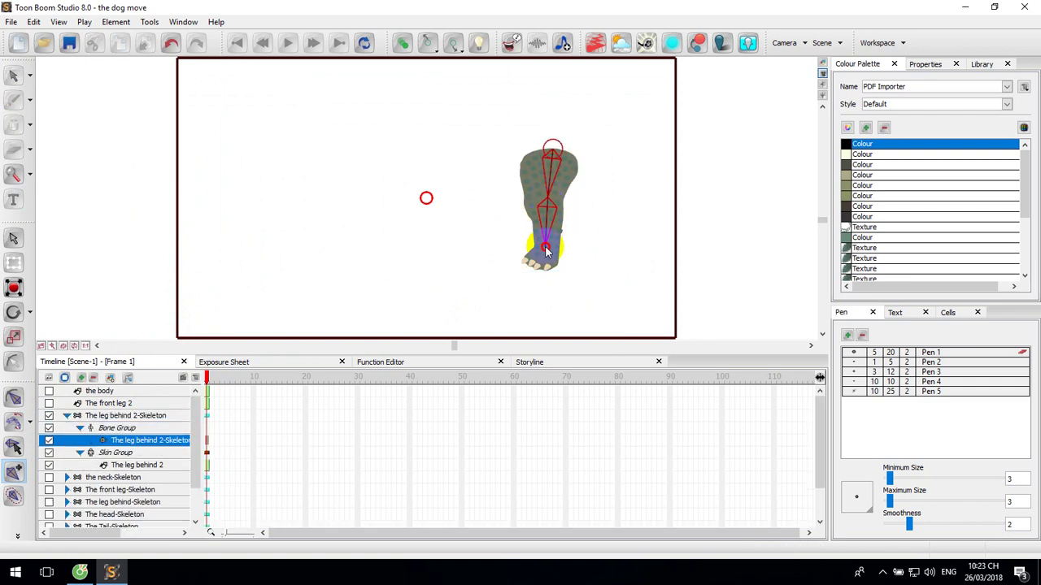
left_click(547, 256)
left_click(534, 267)
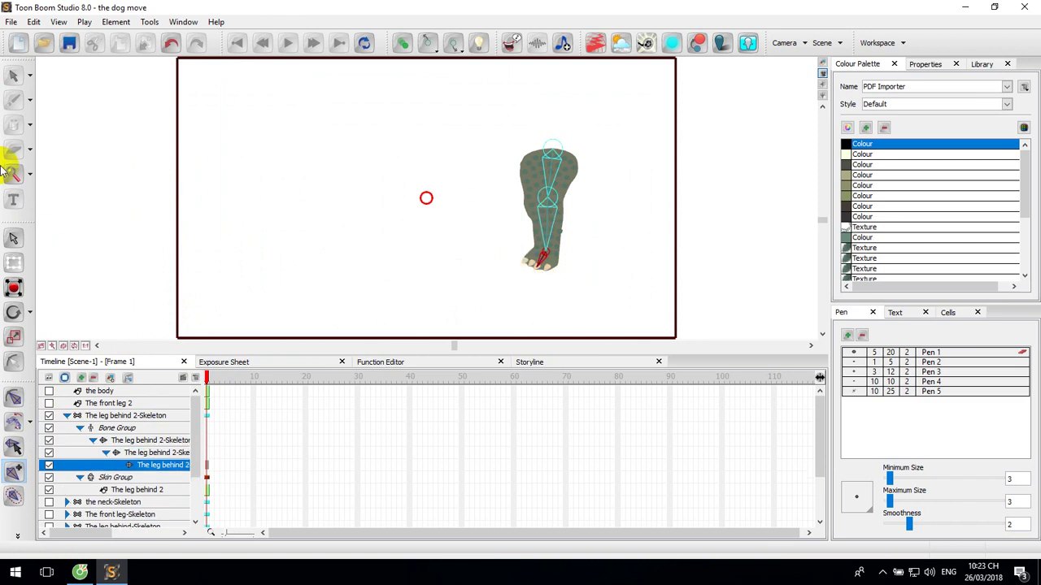
left_click(13, 76)
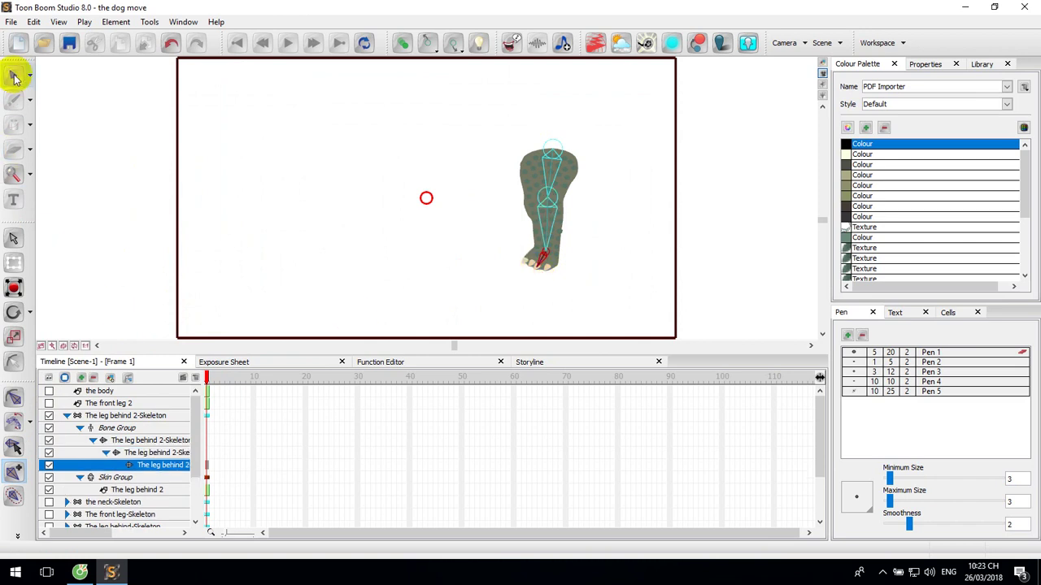
left_click(68, 415)
Show only The front leg 2 element and delete its leftover shapes near the stage's lower-left corner
left_click(104, 403)
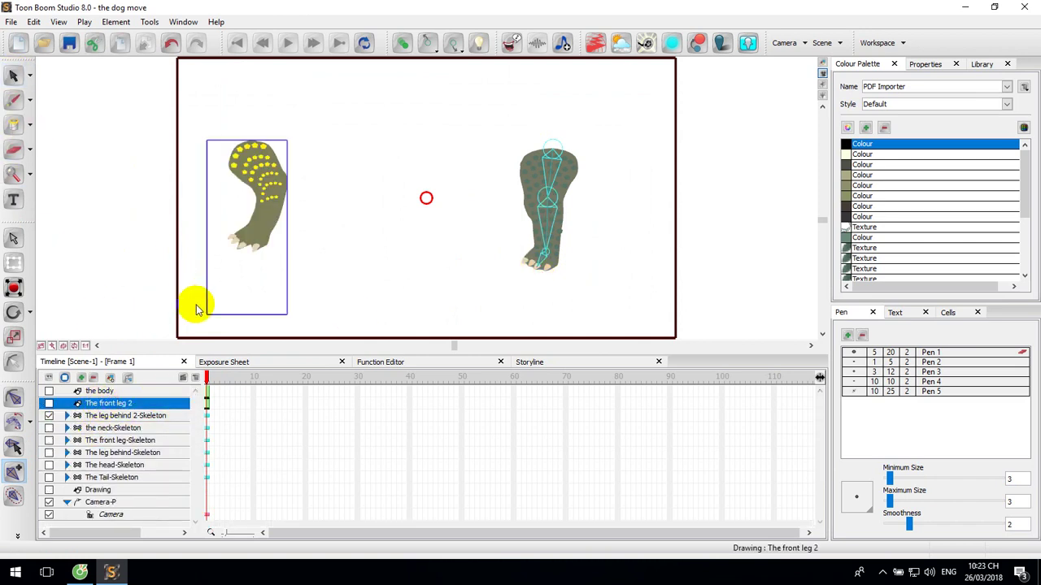
left_click(13, 75)
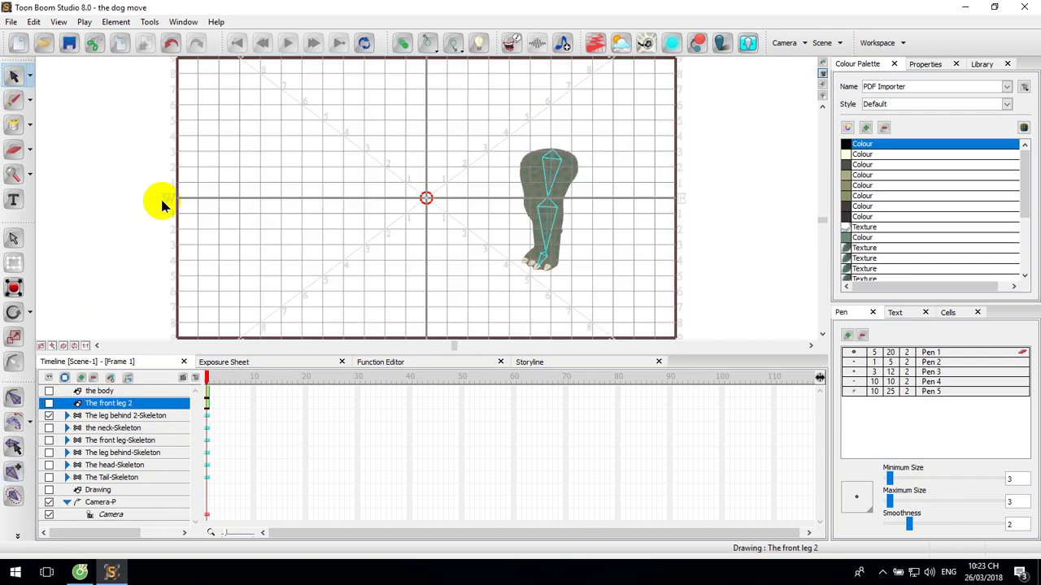
left_click(49, 404)
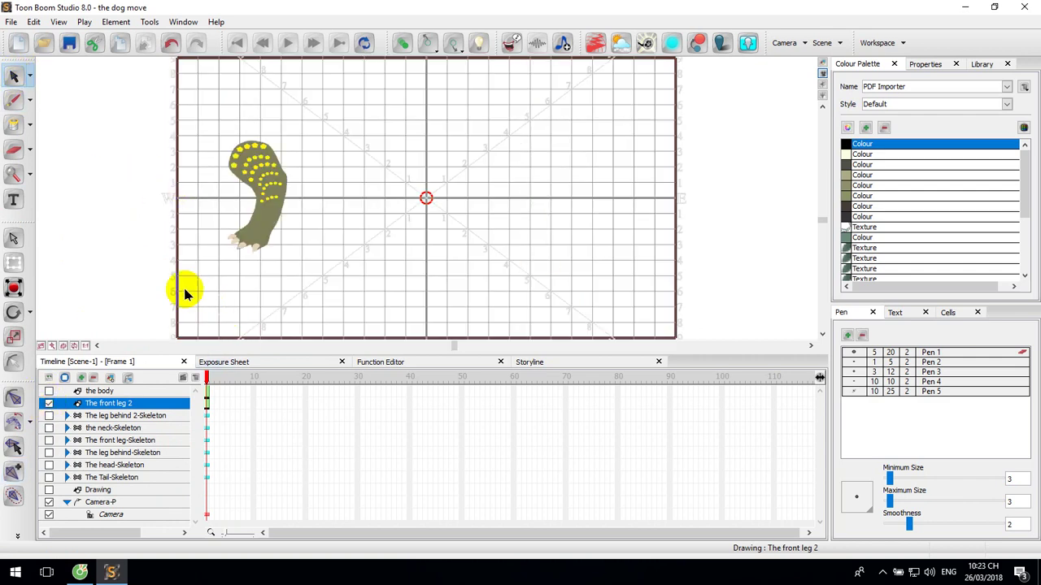
left_click_drag(171, 284, 254, 355)
key("Delete")
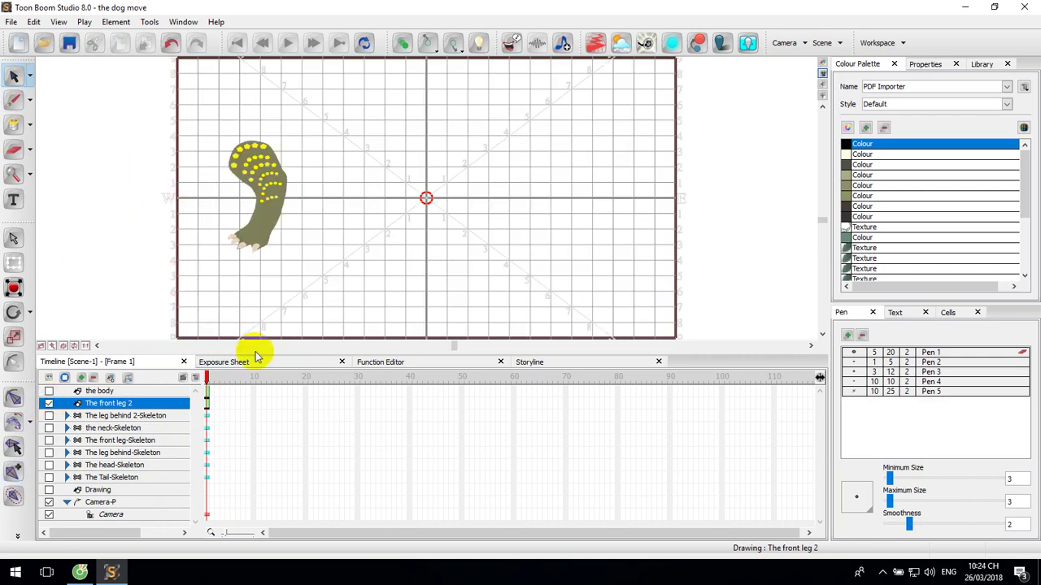
Add a chain of three bones along The front leg 2 from the shoulder through knee and ankle to the claws, and collapse the new skeleton
left_click_drag(190, 134, 330, 262)
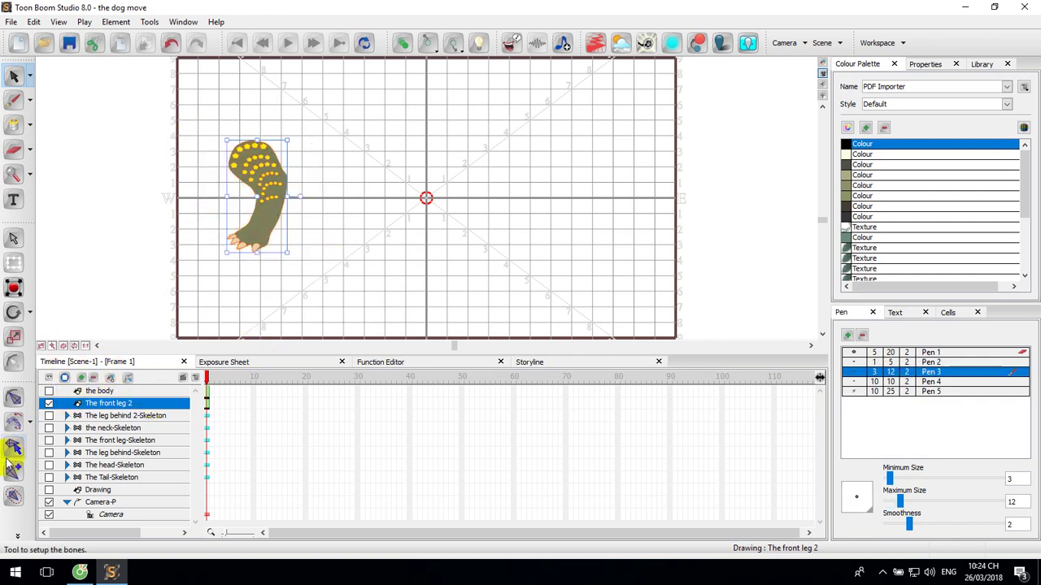
left_click(13, 472)
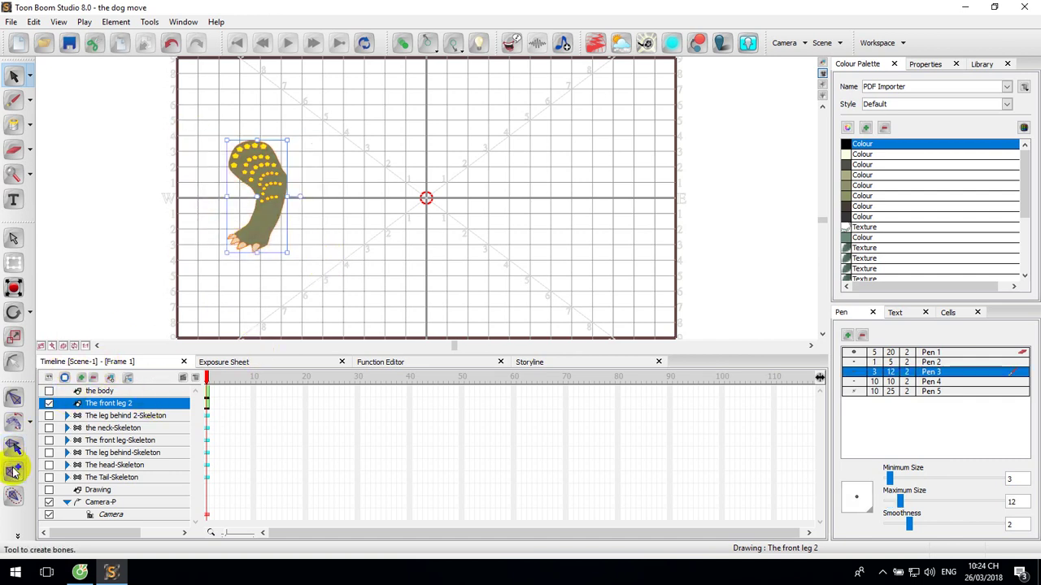
left_click(241, 146)
mouse_move(242, 146)
left_mouse_down()
mouse_move(271, 186)
mouse_move(265, 224)
mouse_move(241, 239)
left_mouse_up()
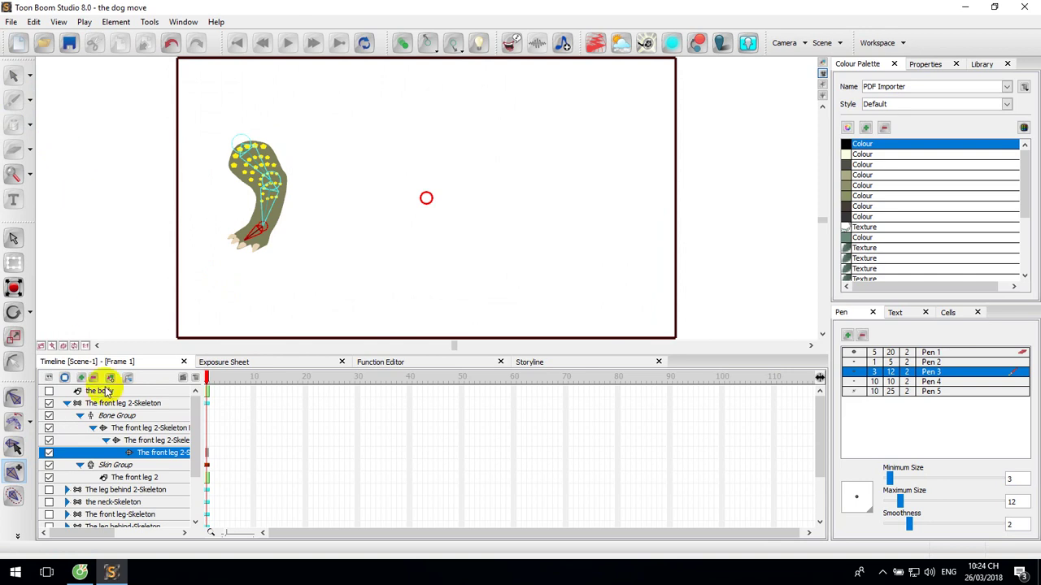
left_click(68, 404)
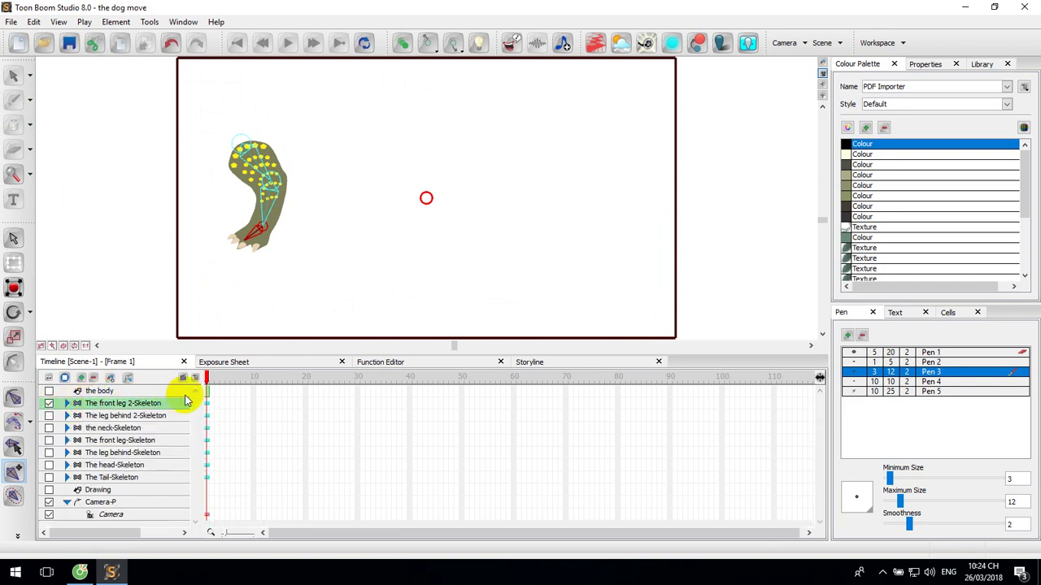
Show only the body element on the stage
left_click(112, 393)
left_click(48, 404)
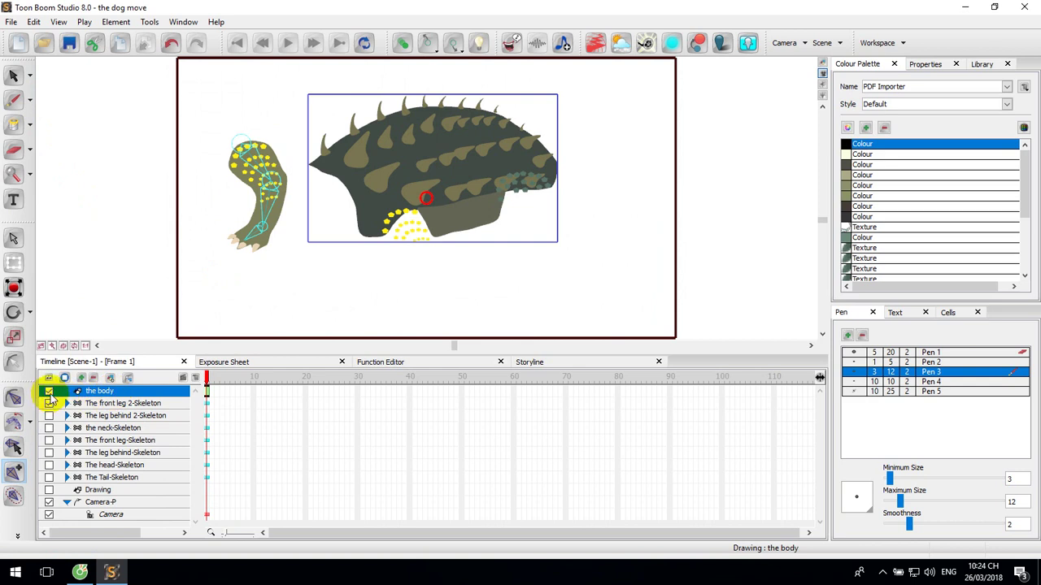
left_click(49, 403)
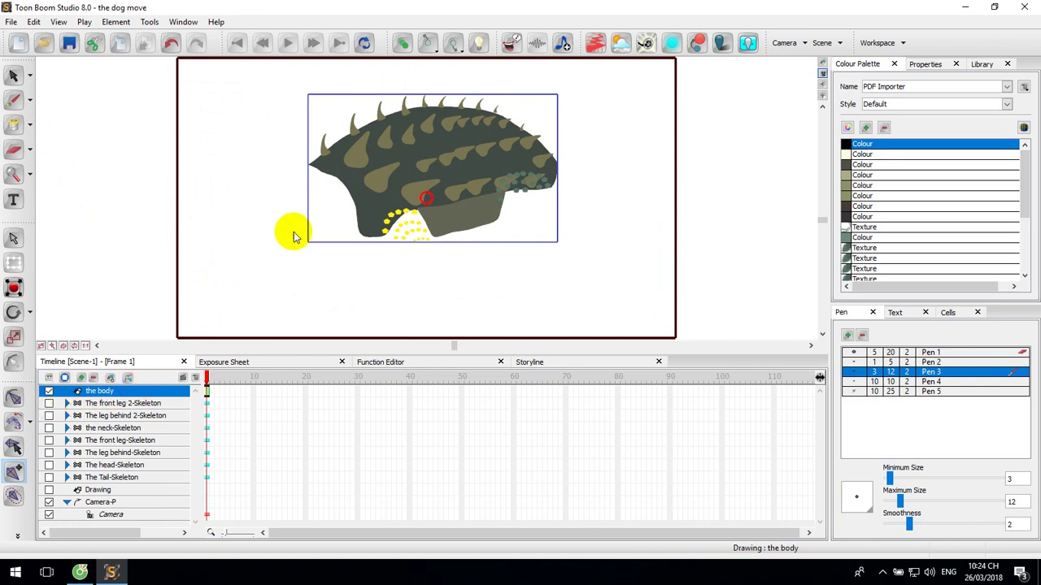
Add a chain of three bones along the body from the chest to the rump, and collapse the new skeleton
left_click(11, 476)
mouse_move(330, 186)
left_mouse_down()
mouse_move(351, 189)
mouse_move(360, 174)
mouse_move(416, 159)
mouse_move(545, 175)
left_mouse_up()
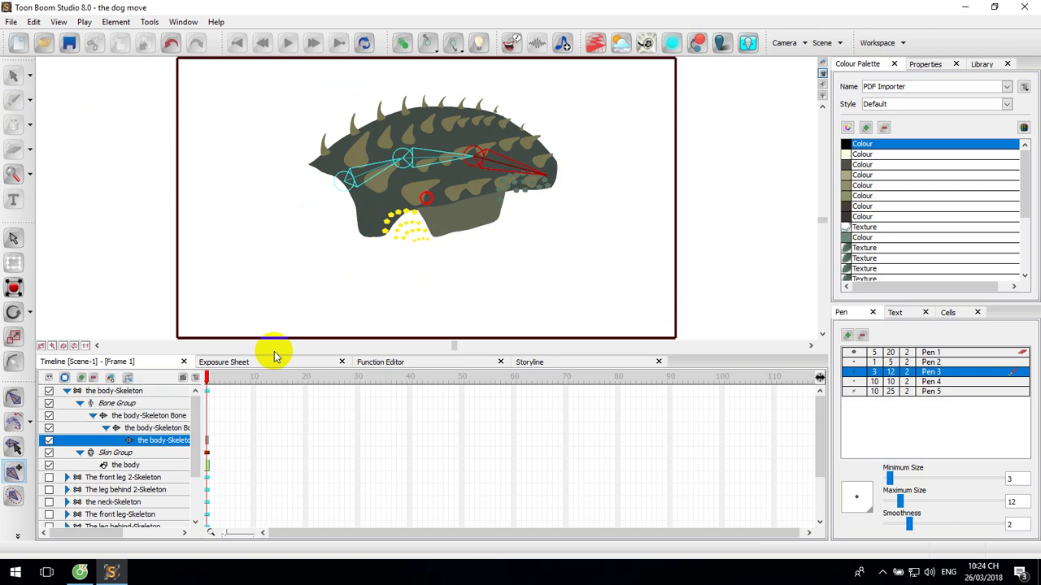
left_click(67, 392)
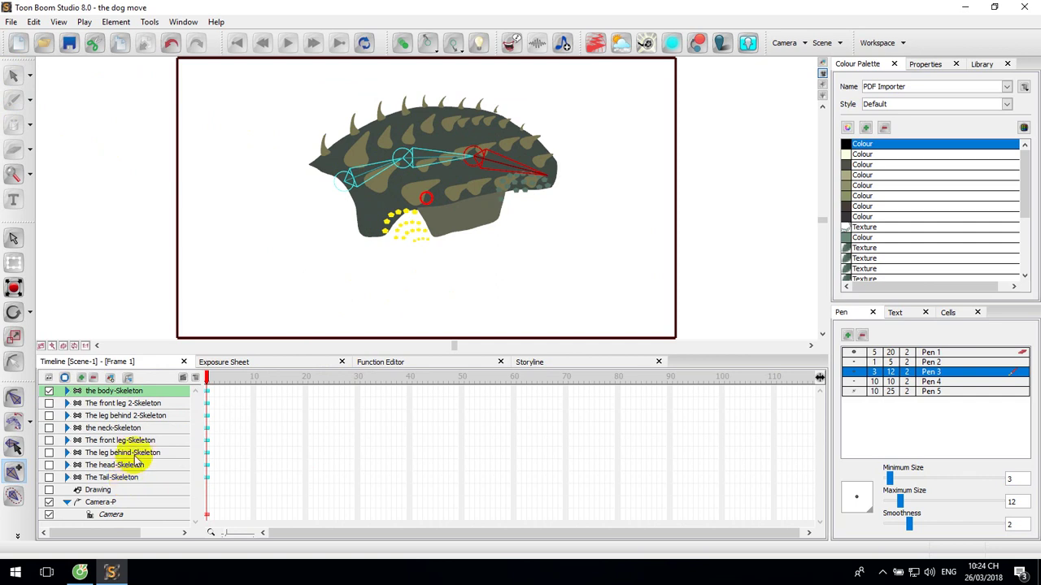
Show all the leg, neck, head and tail skeletons together with the body, keeping the Drawing element hidden
left_click(150, 405)
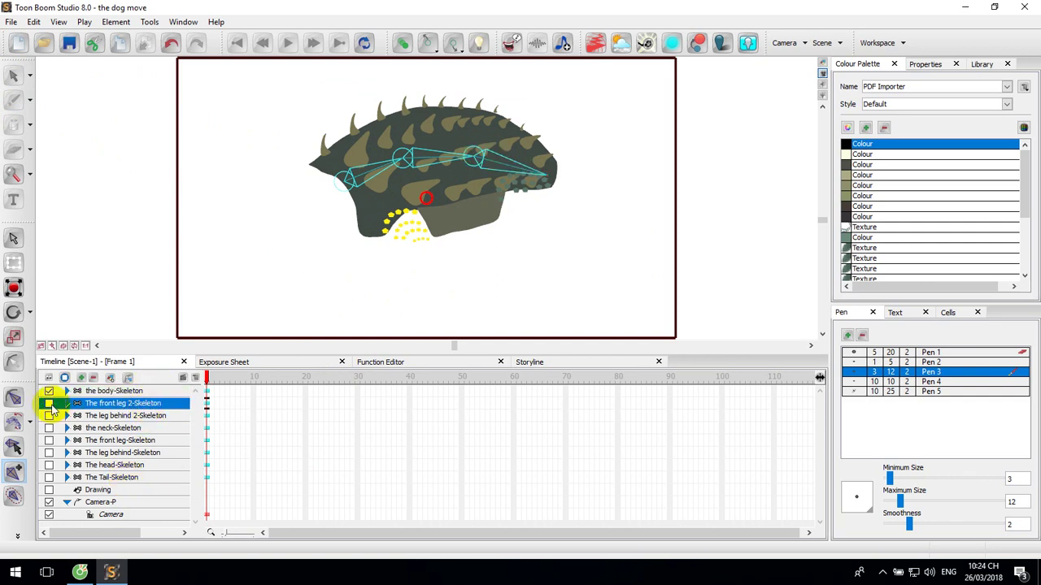
left_click(49, 403)
left_click(49, 416)
left_click(49, 428)
left_click(49, 440)
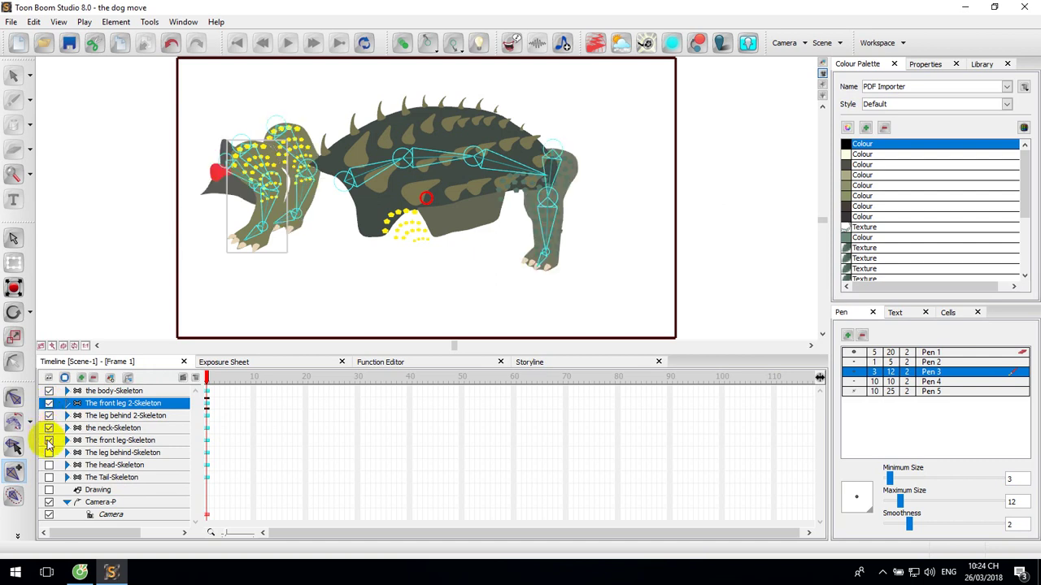
left_click(49, 452)
left_click(49, 465)
left_click(49, 477)
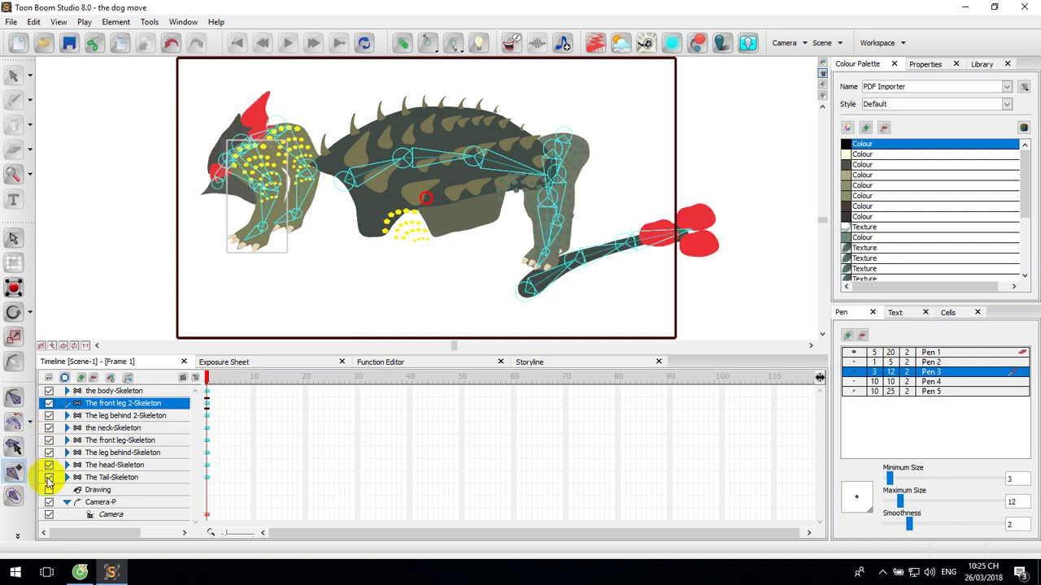
left_click(49, 490)
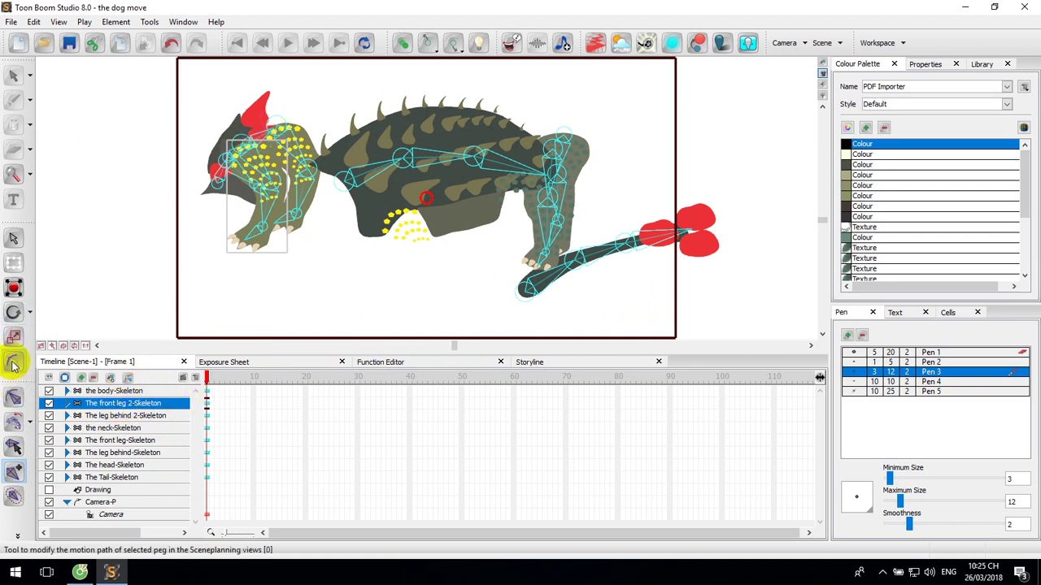
Move the body skeleton straight up by its first bone so it sits higher on the stage
left_click(12, 399)
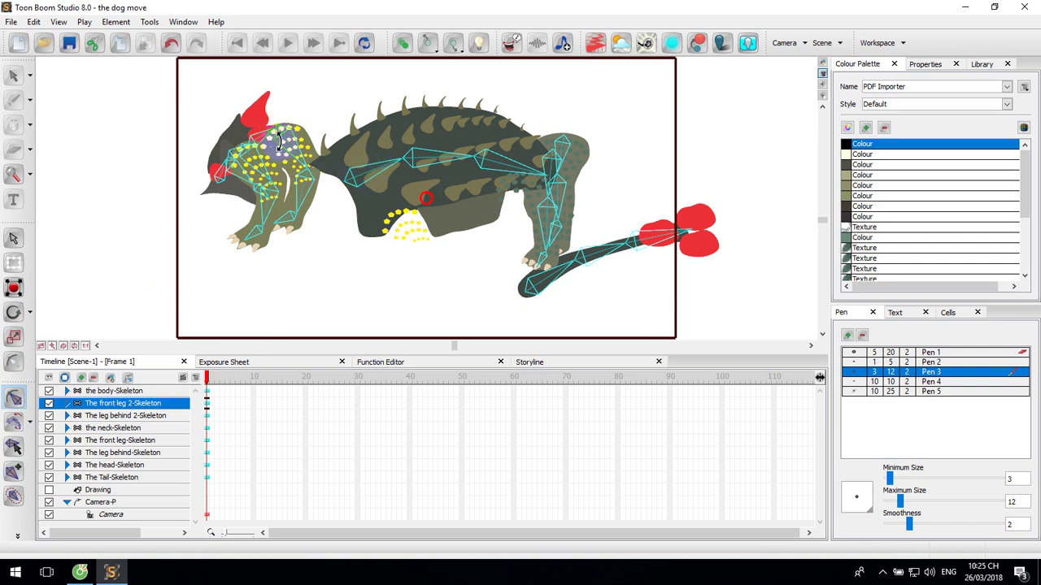
left_click(353, 180)
left_click_drag(354, 181, 356, 135)
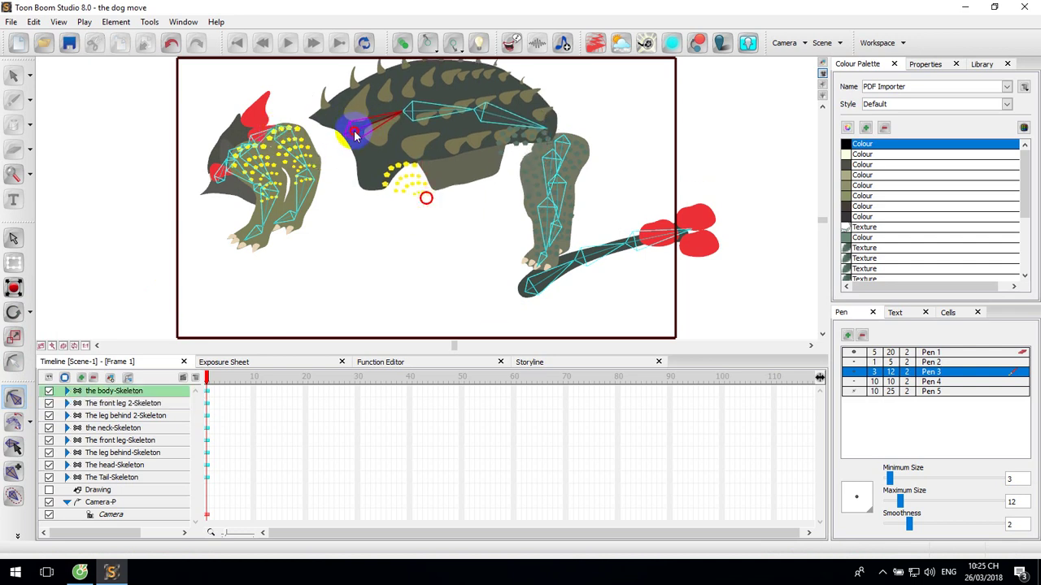
Move The front leg and The front leg 2 skeletons down and towards the body, clear of the head and neck
left_click(280, 132)
left_click_drag(280, 132, 365, 210)
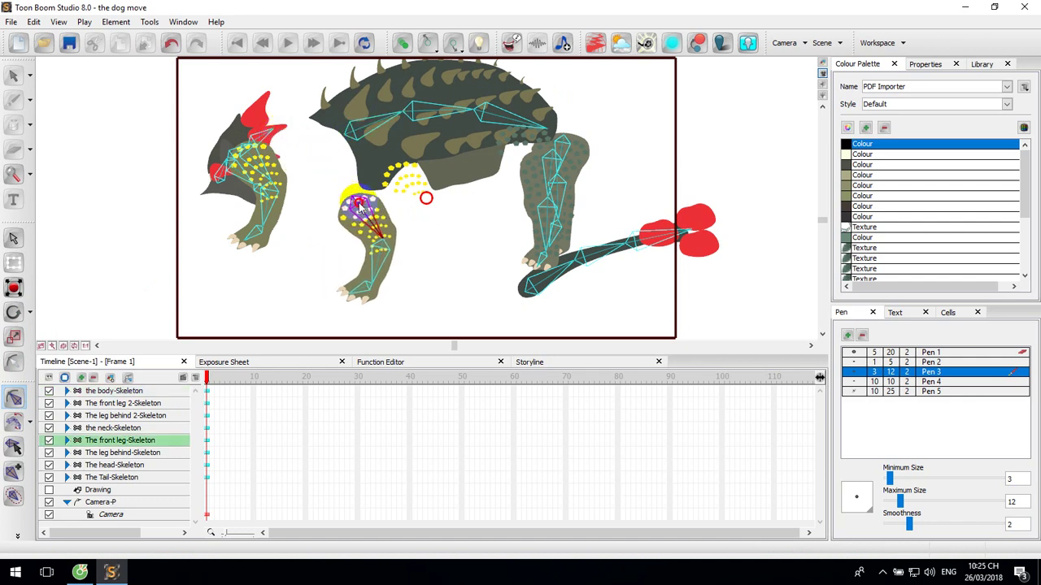
left_click(247, 151)
left_click_drag(248, 151, 285, 213)
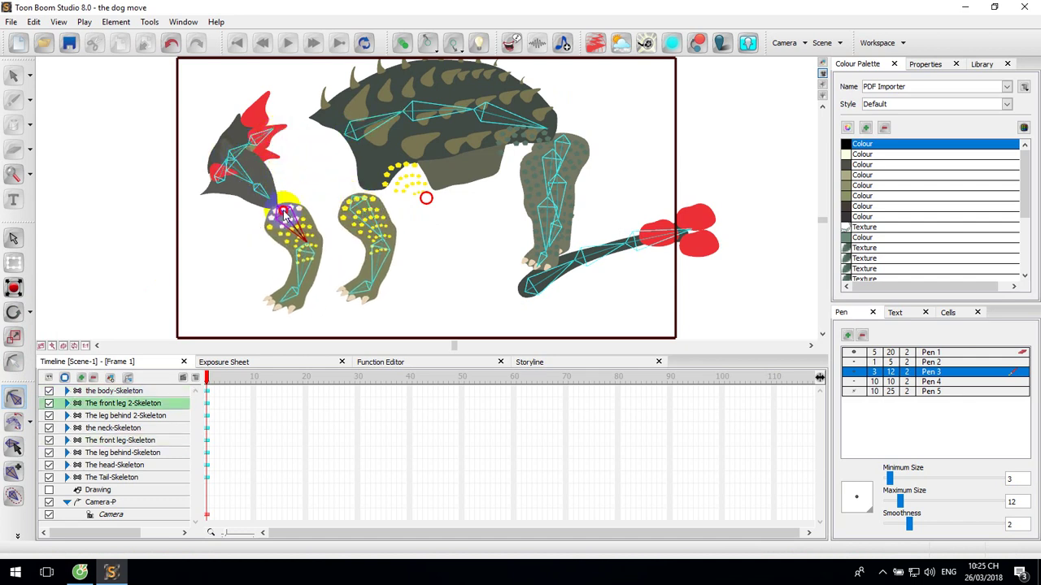
Move the neck against the front end of the body and fit the head onto the front of the neck, angled downward
left_click(236, 166)
left_click_drag(233, 163, 318, 144)
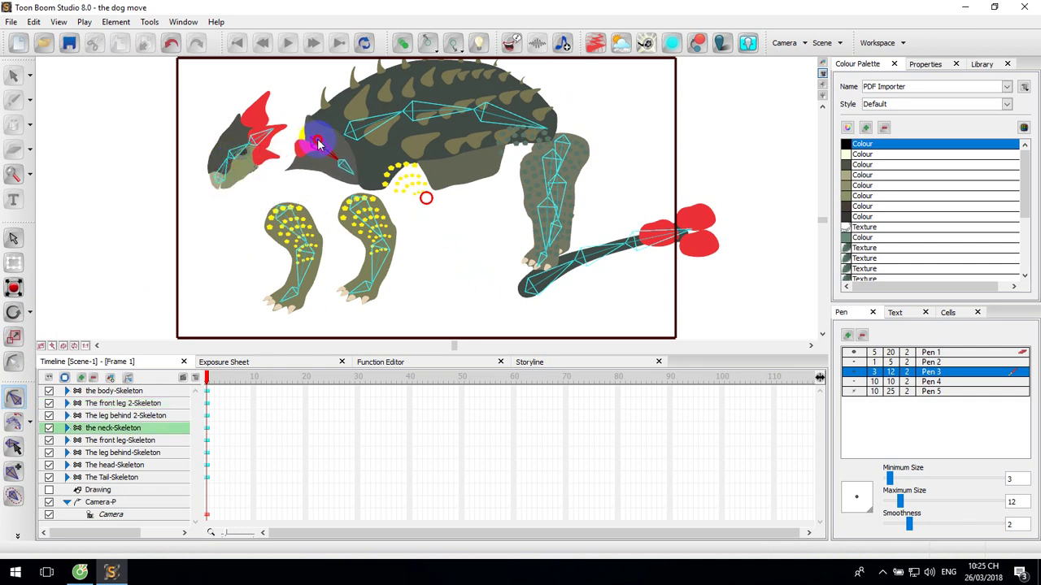
left_click(225, 172)
left_click_drag(235, 147, 253, 205)
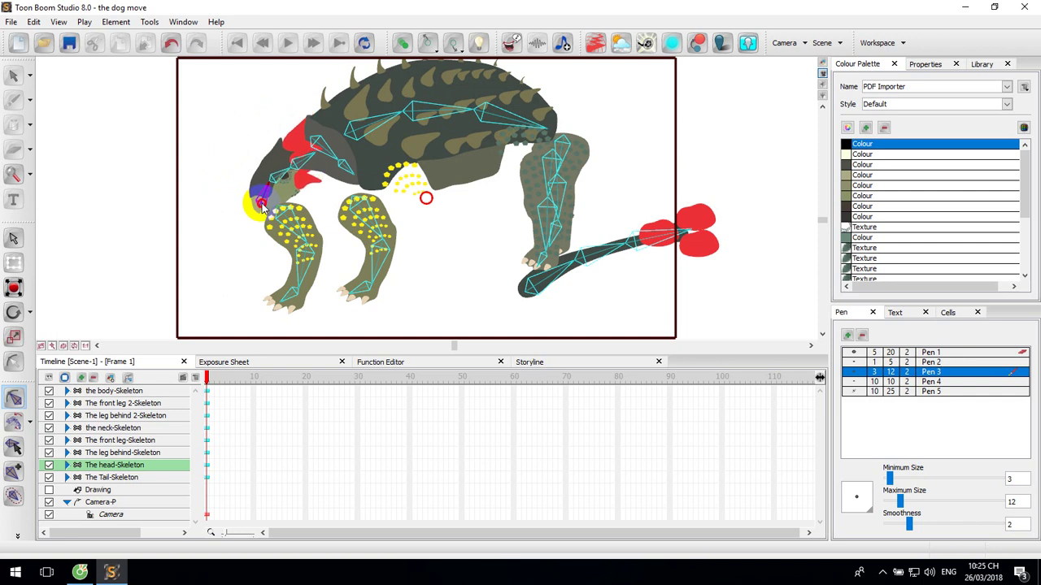
Move The front leg and The front leg 2 skeletons up under the front of the body, side by side
left_click(356, 202)
left_click_drag(355, 204, 399, 175)
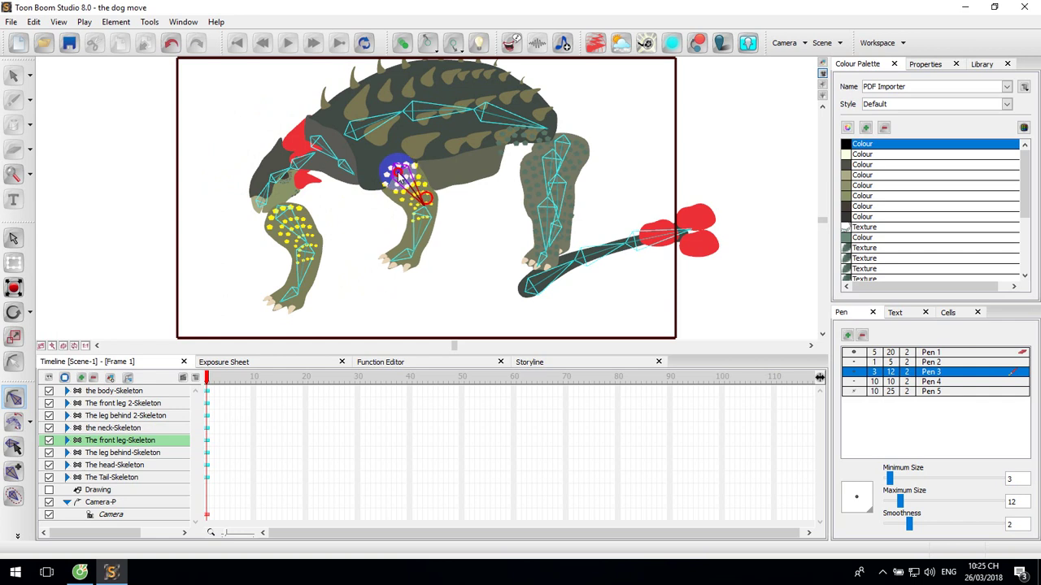
left_click(285, 211)
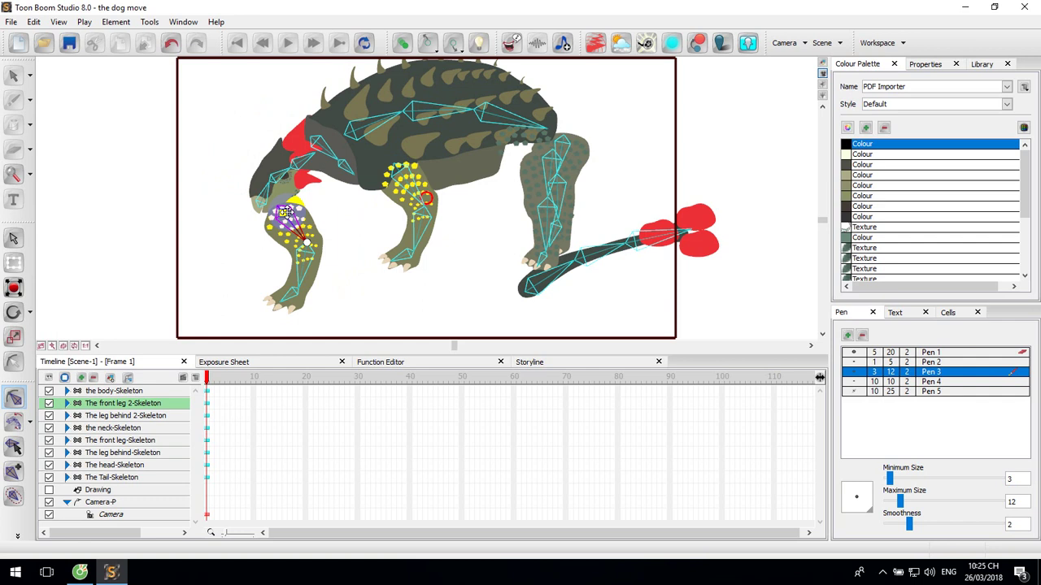
left_click_drag(286, 214, 359, 166)
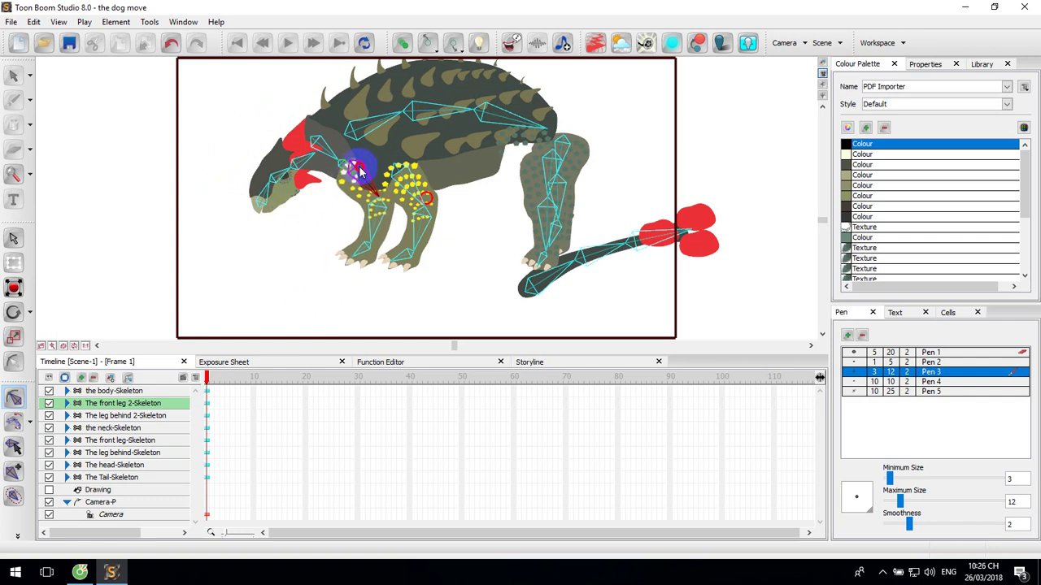
Fit The leg behind and The leg behind 2 skeletons under the rear of the body and attach the tail to its rear end
left_click(566, 141)
left_click_drag(561, 145, 527, 144)
left_click(551, 159)
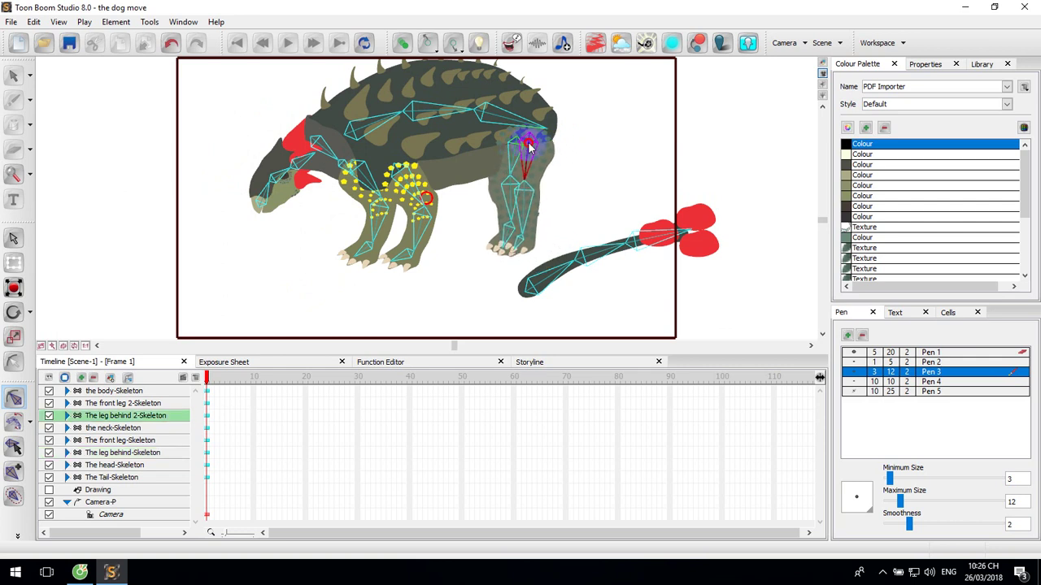
left_click(533, 282)
left_click_drag(533, 283, 544, 122)
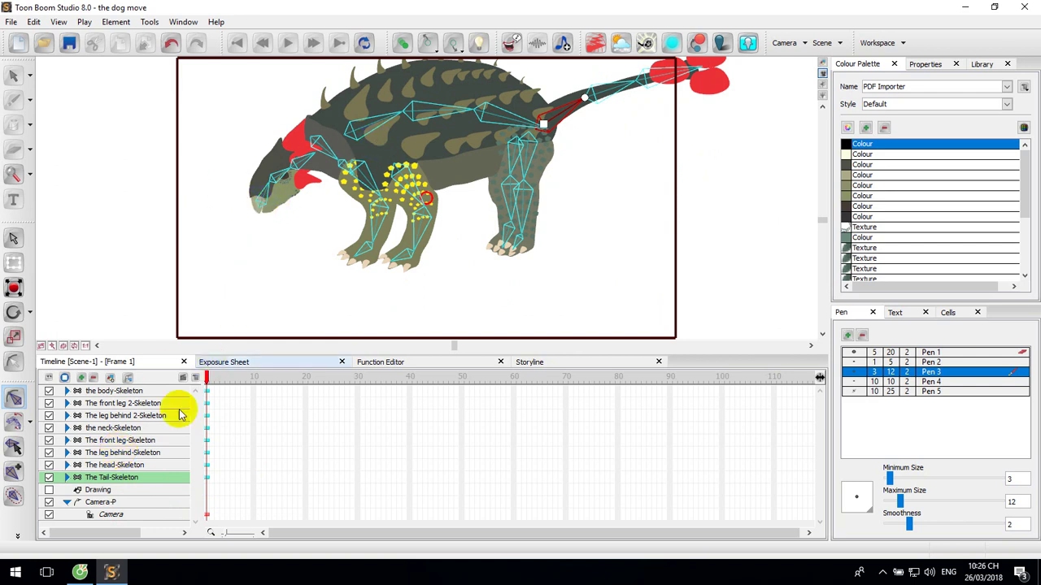
Reorder the timeline so the body skeleton sits below the head, followed by The front leg and The leg behind skeletons beneath it
left_click(113, 391)
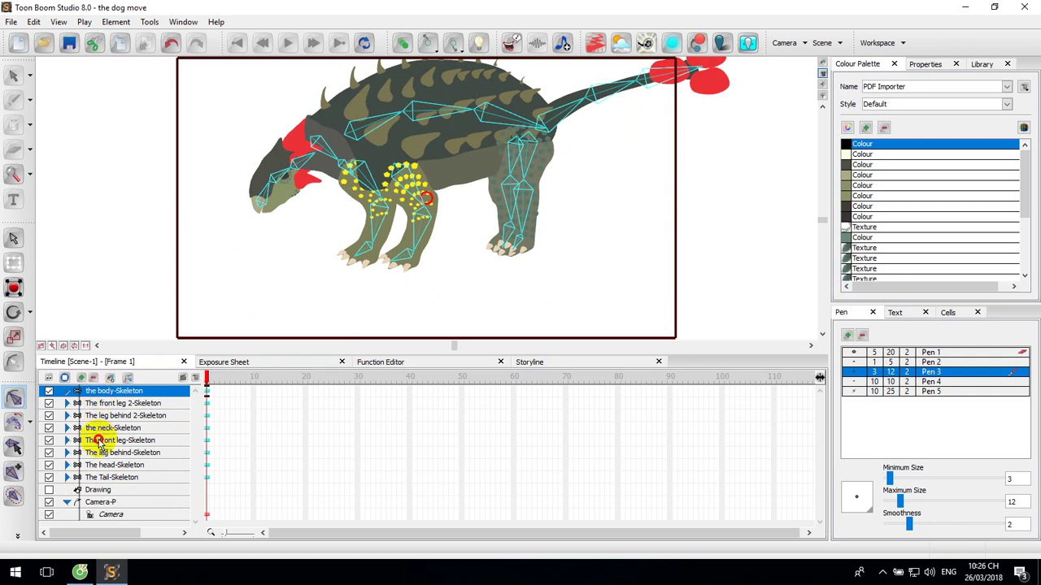
left_click_drag(97, 459, 93, 468)
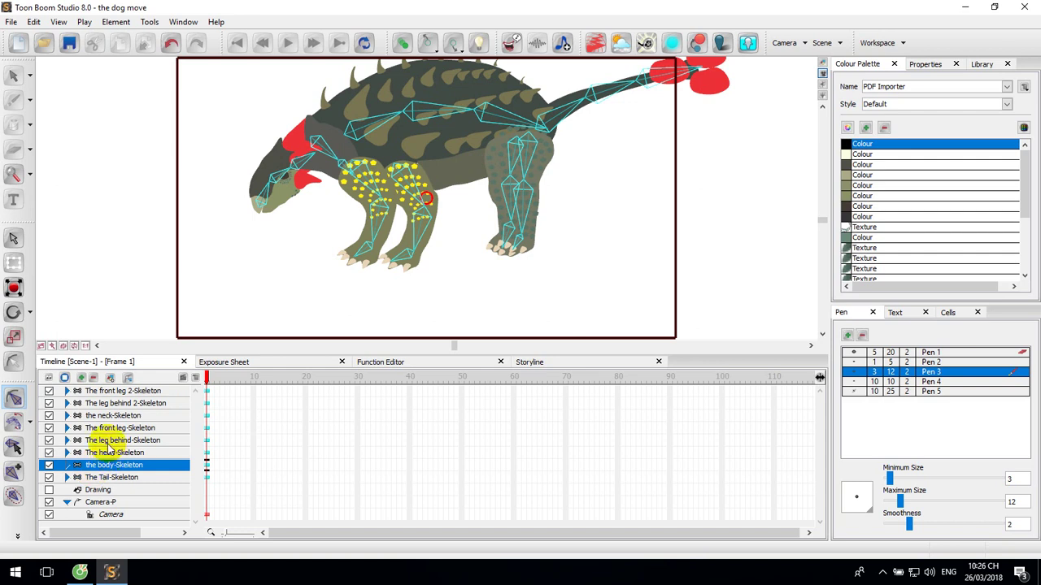
left_click(108, 444)
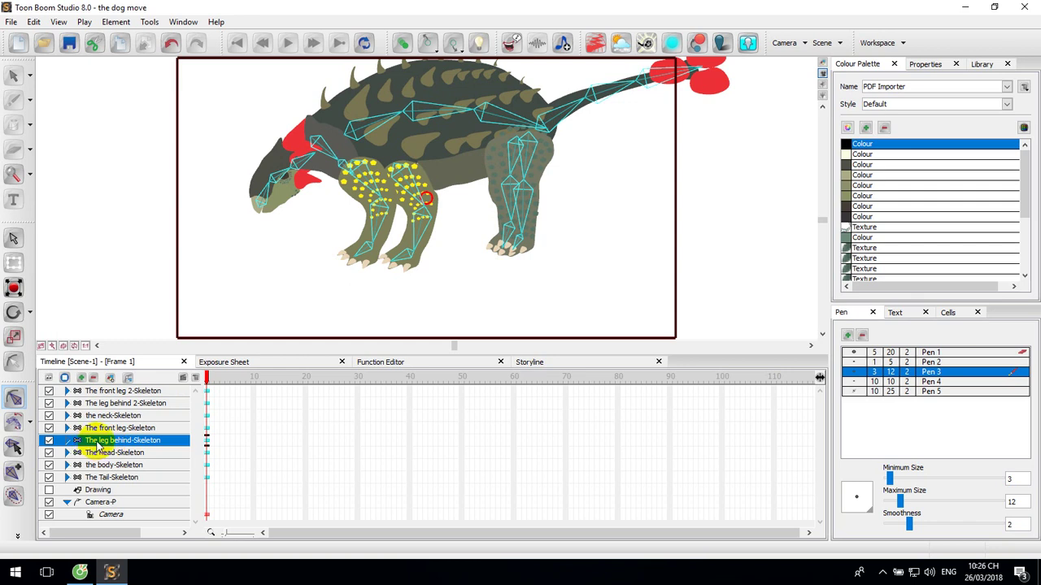
left_click_drag(96, 443, 89, 464)
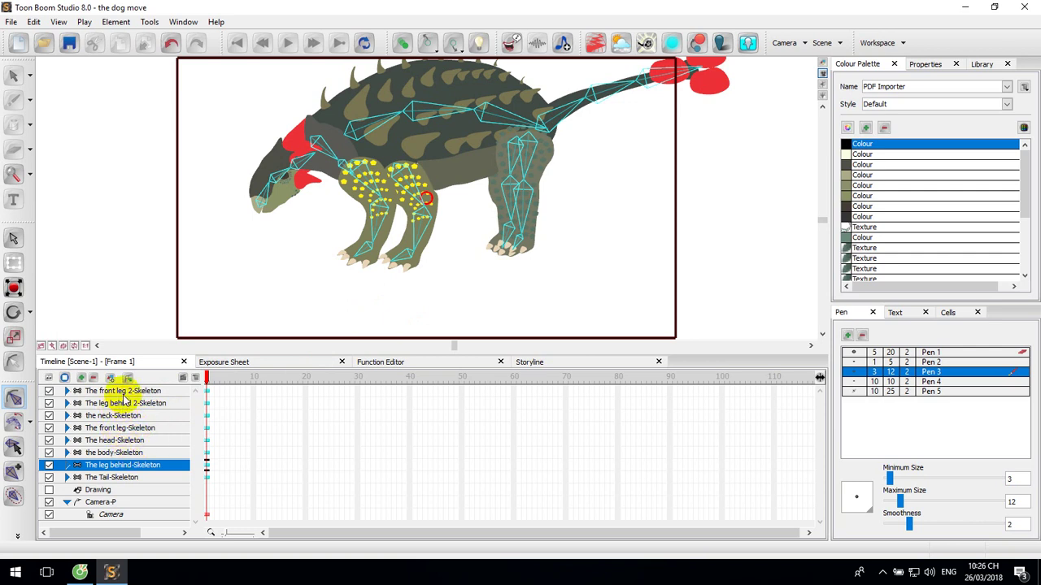
left_click(118, 429)
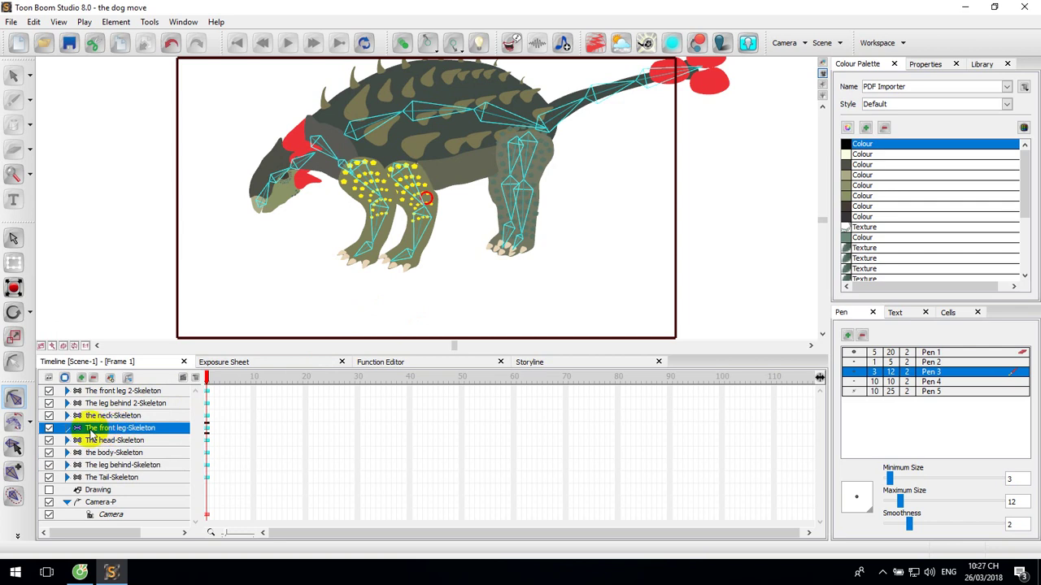
left_click_drag(92, 431, 81, 460)
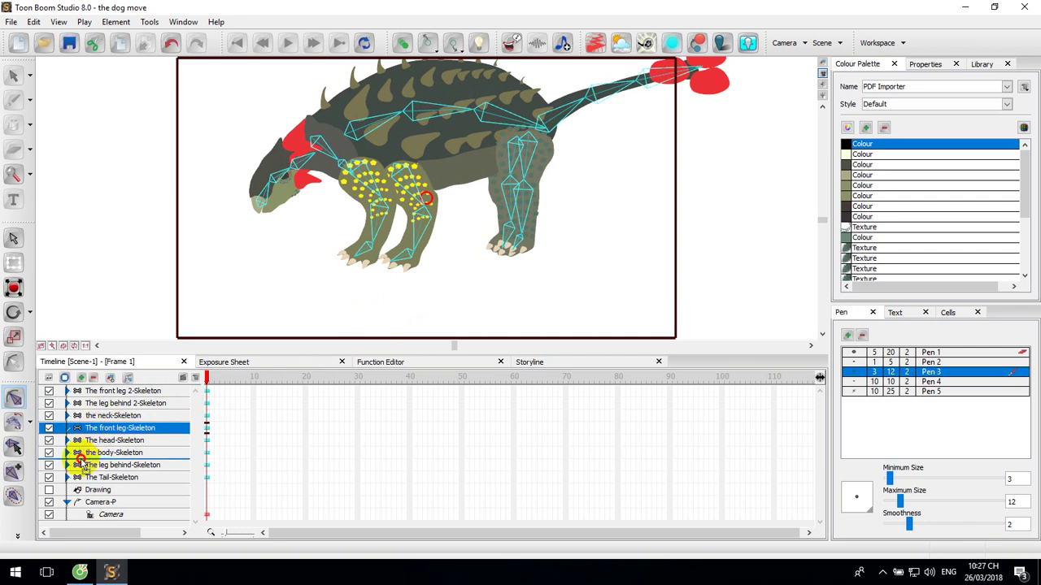
left_click_drag(81, 460, 82, 460)
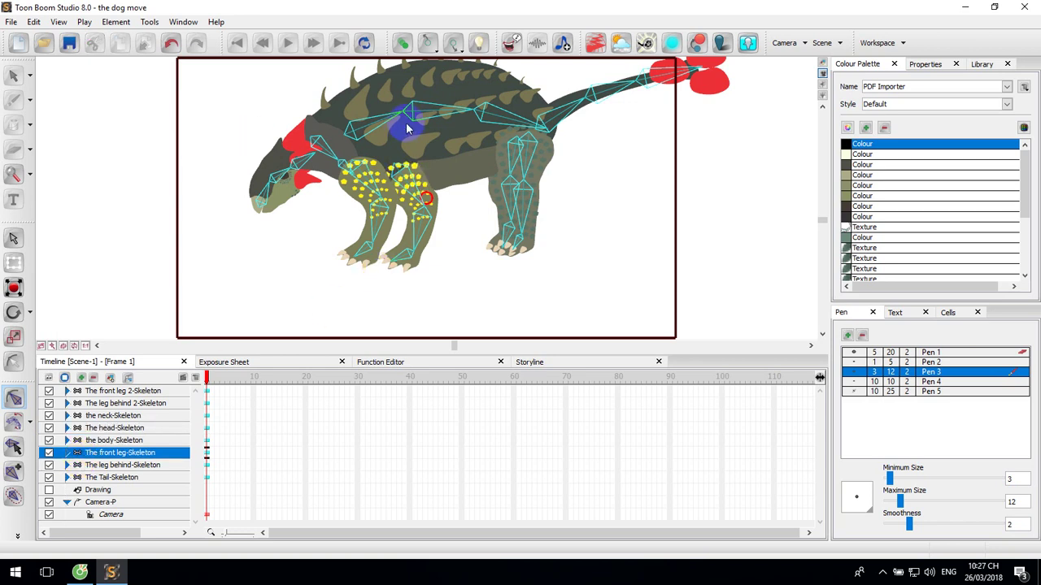
Adjust the front legs under the body so The front leg 2 skeleton largely overlaps The front leg skeleton
left_click(355, 130)
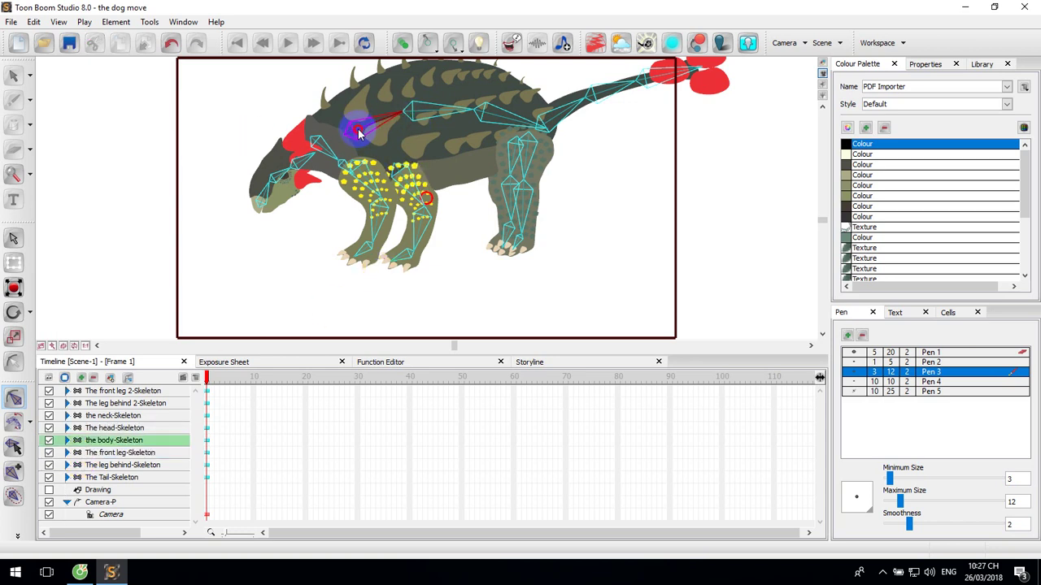
left_click_drag(358, 132, 351, 132)
left_click(396, 170)
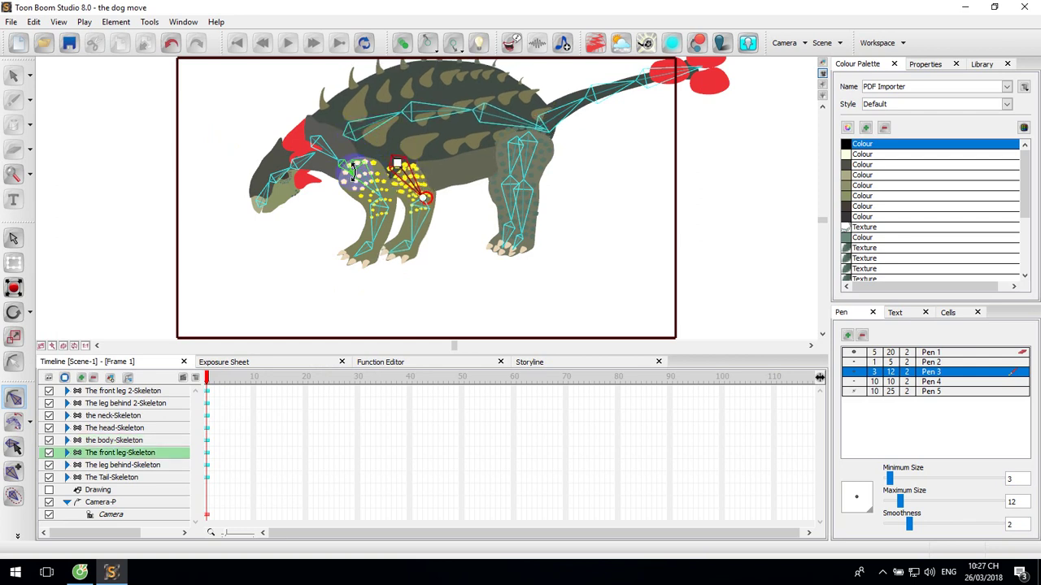
left_click(383, 168)
left_click_drag(383, 168, 383, 168)
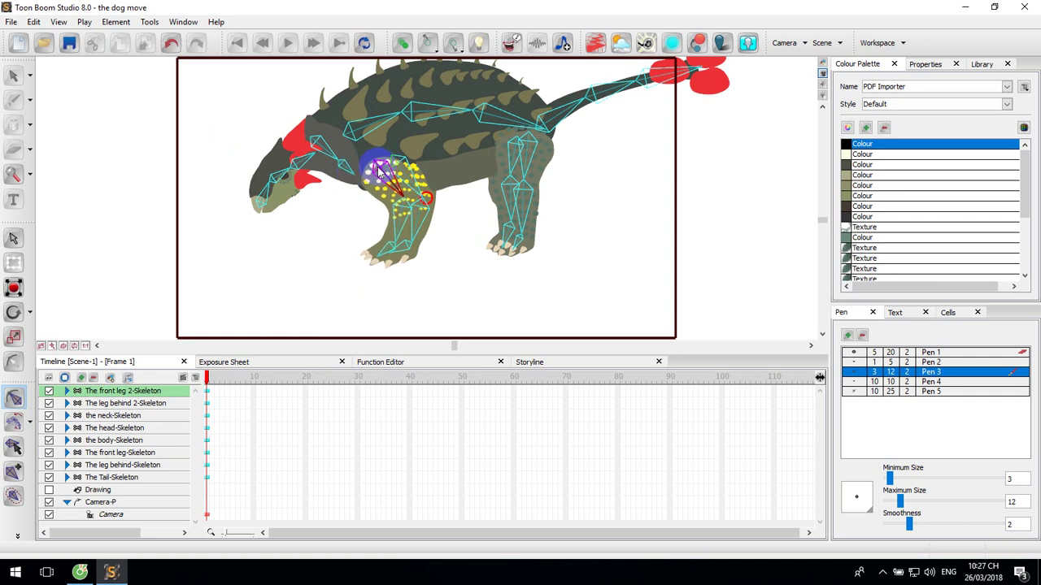
Shift The leg behind skeleton slightly up and forward, and place The leg behind 2 skeleton overlapping it under the rear of the body
left_click(529, 143)
left_click_drag(529, 143, 604, 161)
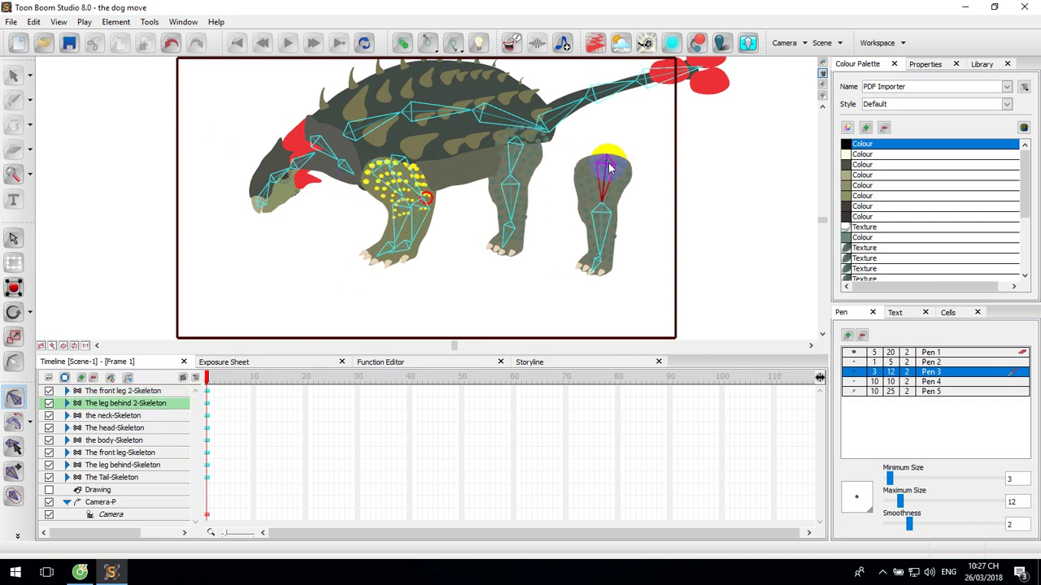
left_click(515, 145)
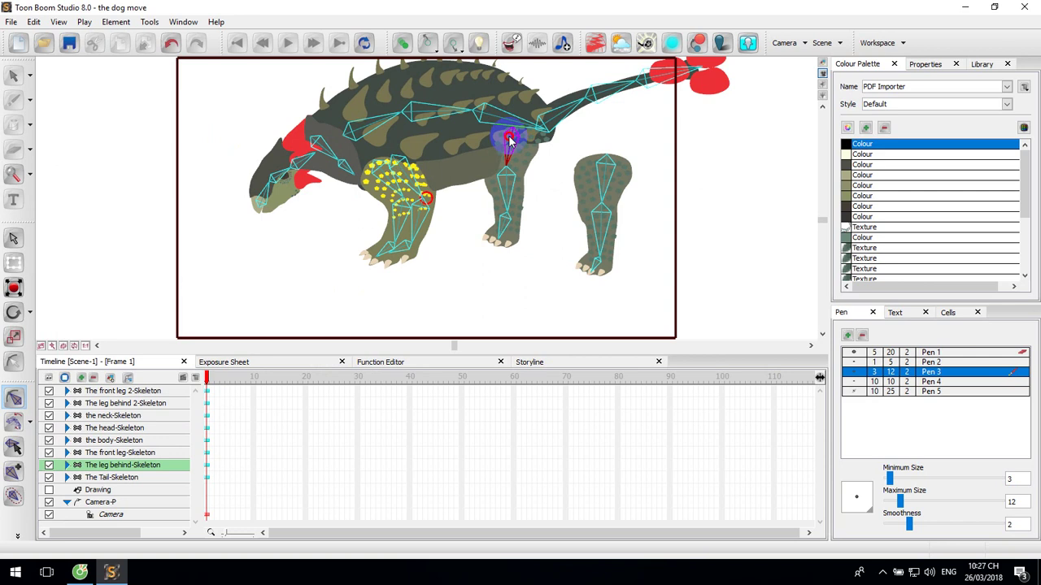
left_click_drag(600, 161, 532, 140)
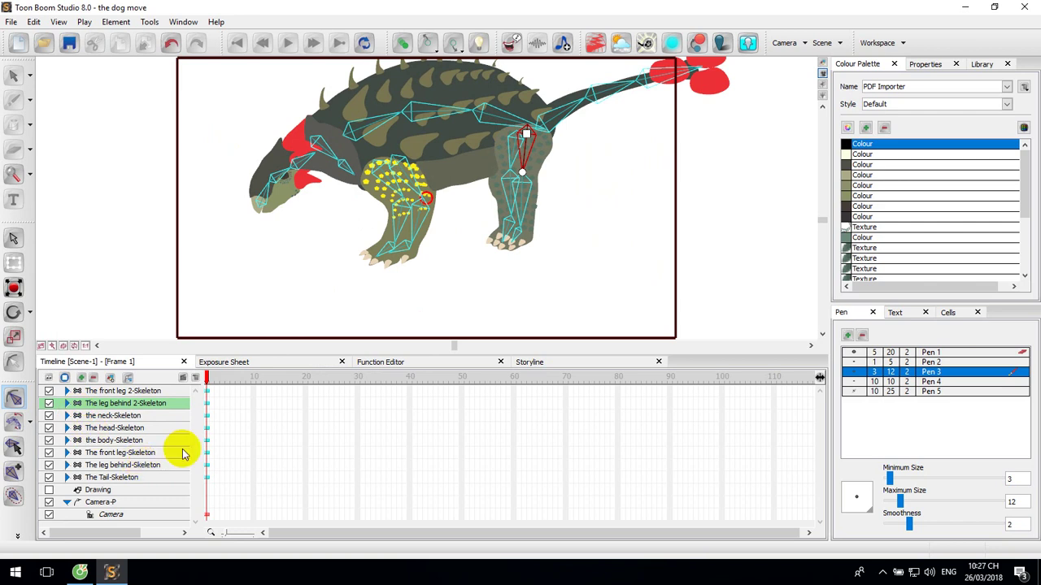
Nudge the neck skeleton closer to the body and refit the head onto the front of the neck
scroll(588, 242, "up", 2)
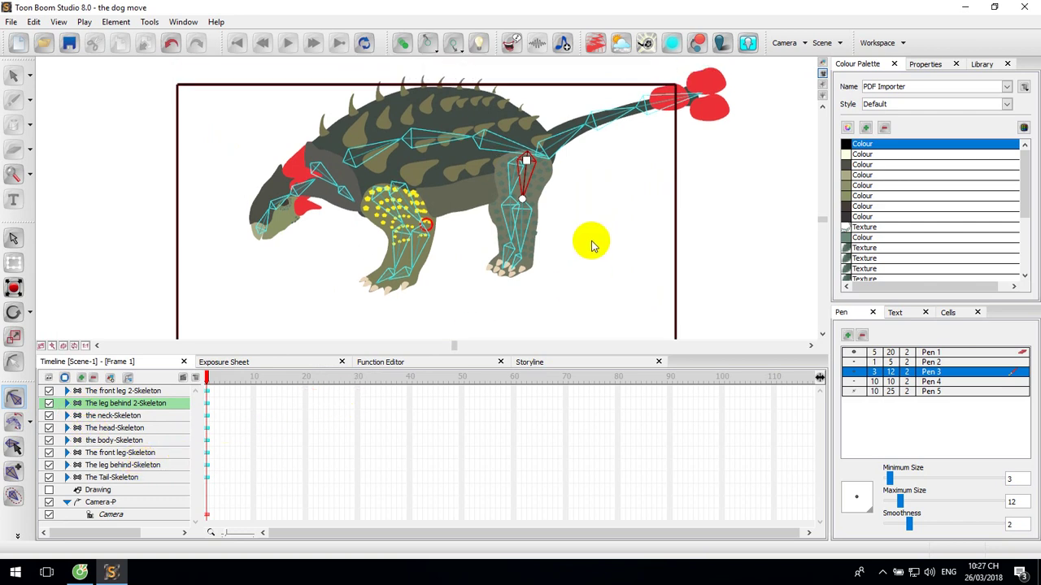
scroll(591, 245, "up", 2)
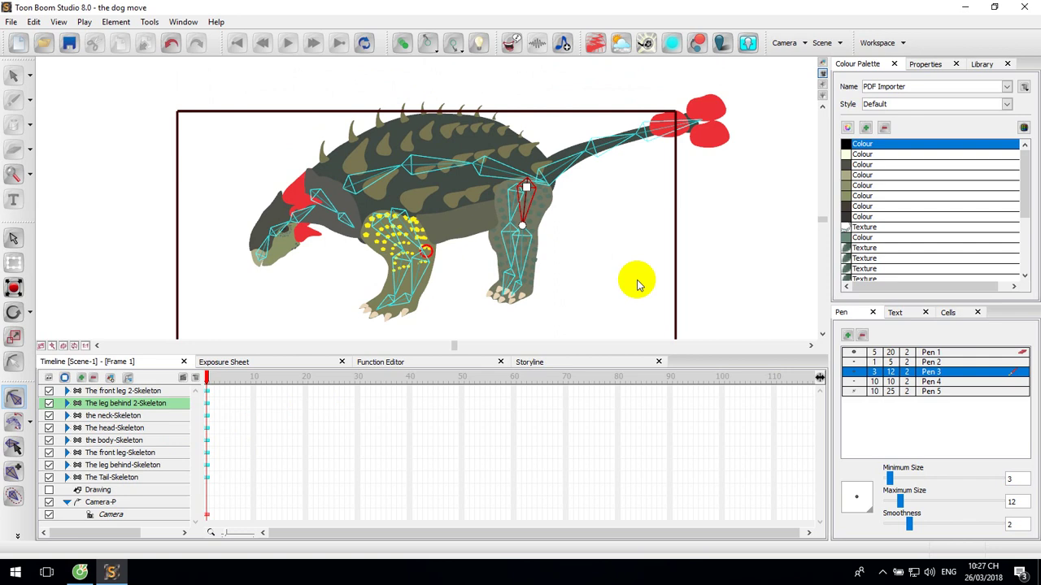
left_click(317, 193)
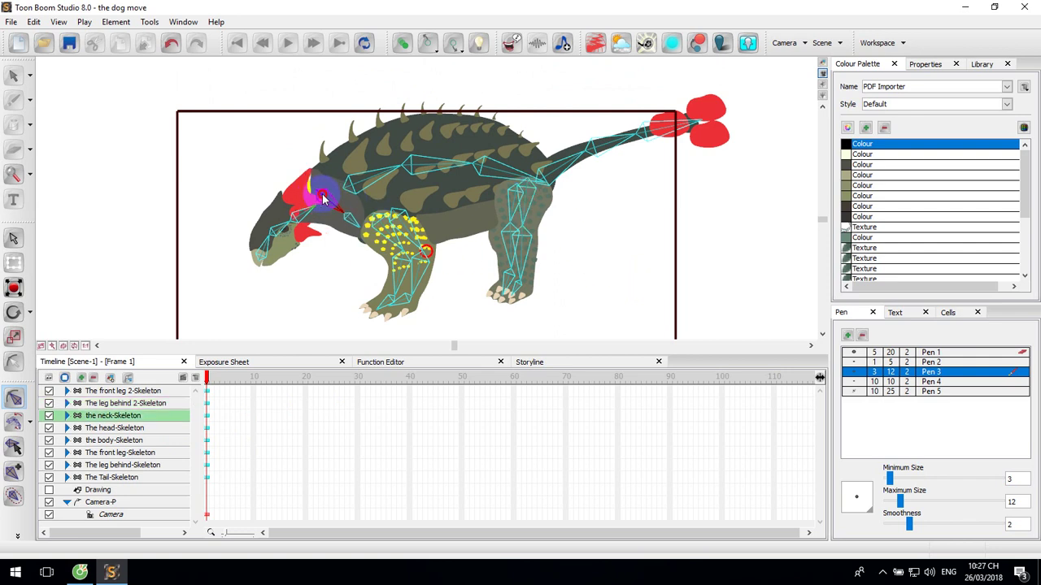
left_click(304, 206)
left_click_drag(303, 206, 260, 243)
left_click(262, 254)
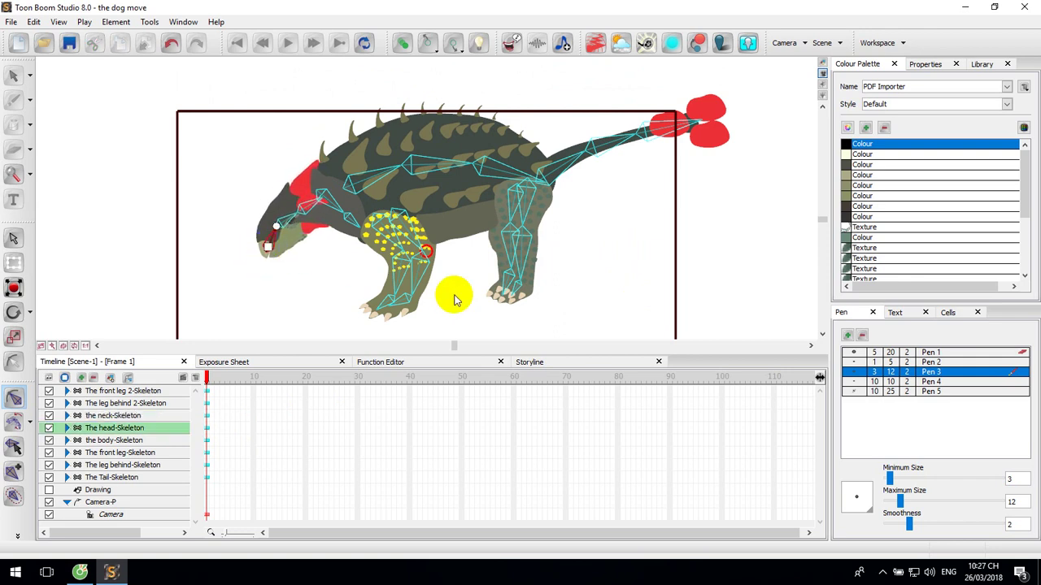
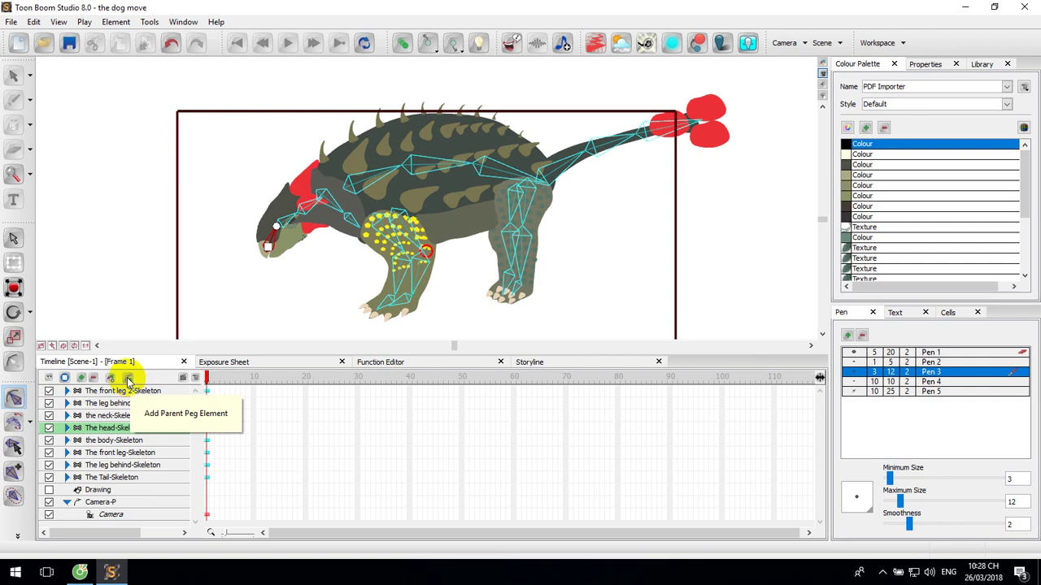
Add a parent peg to the Drawing element and turn the peg's visibility on
left_click(127, 378)
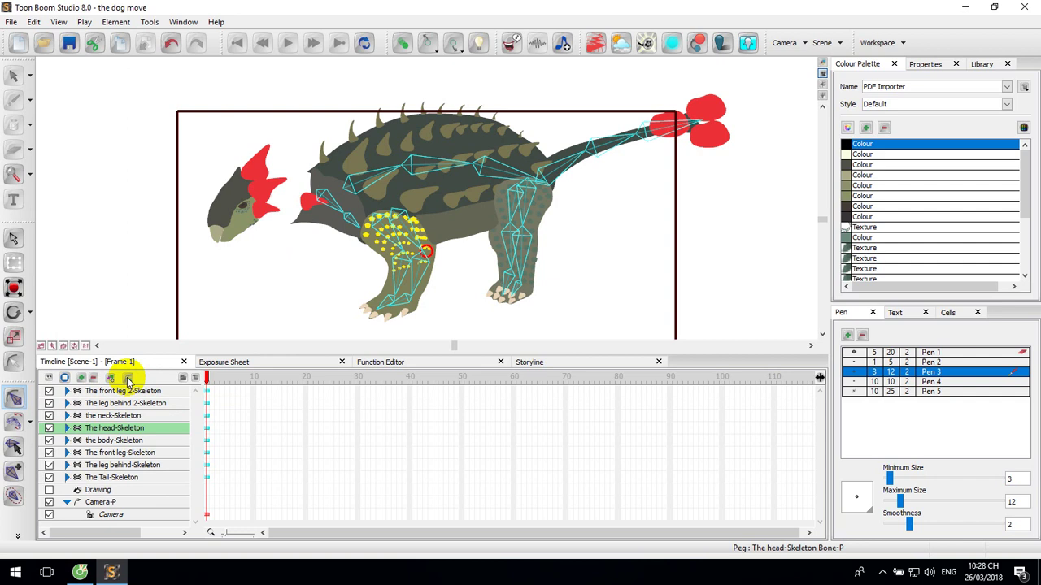
key("ctrl+z")
left_click(91, 489)
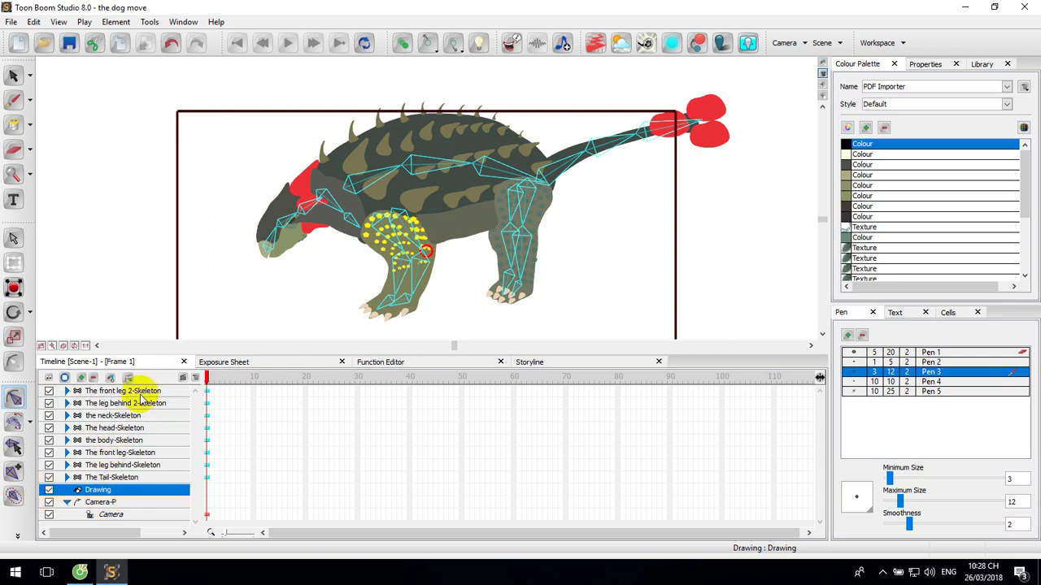
left_click(127, 379)
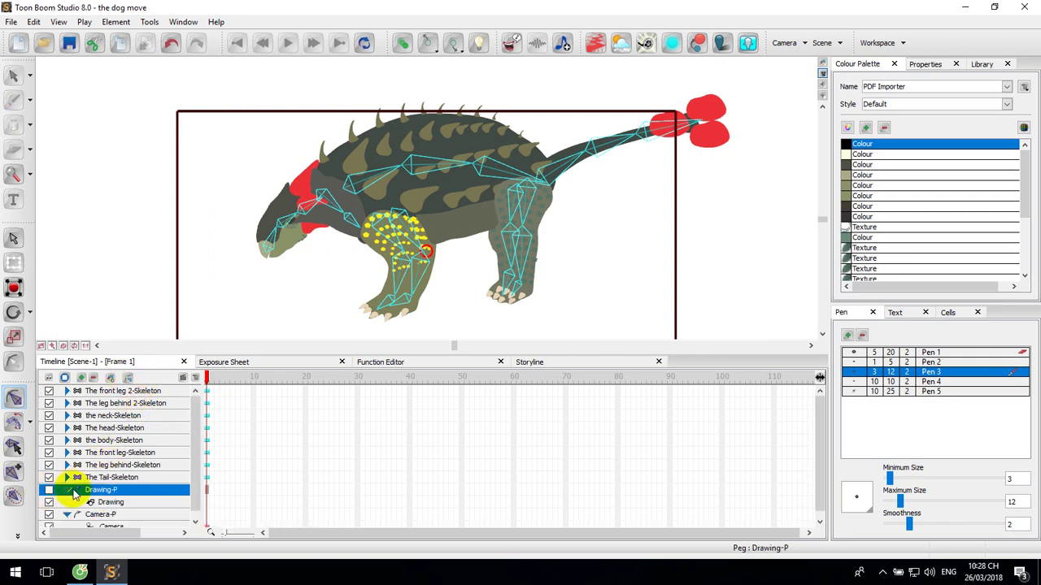
left_click(49, 490)
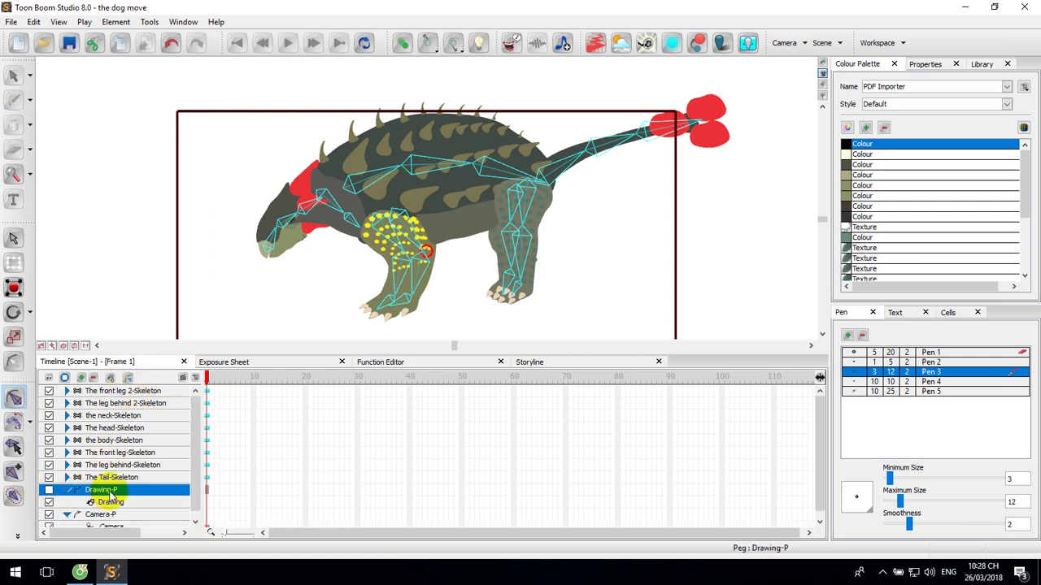
left_click(48, 489)
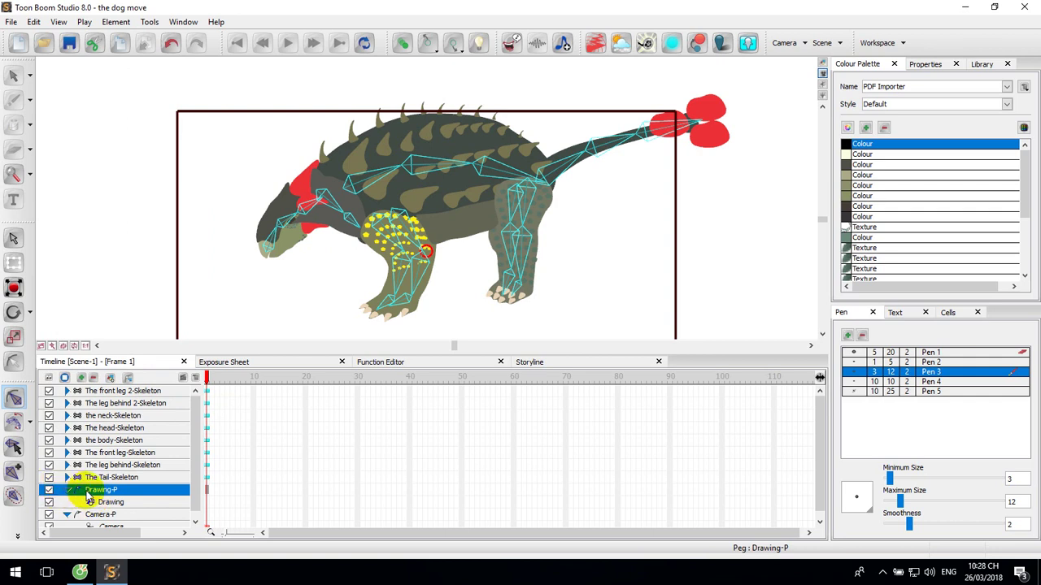
Move the Drawing-P peg to the top of the timeline and delete the Drawing element from inside it
left_click(53, 380)
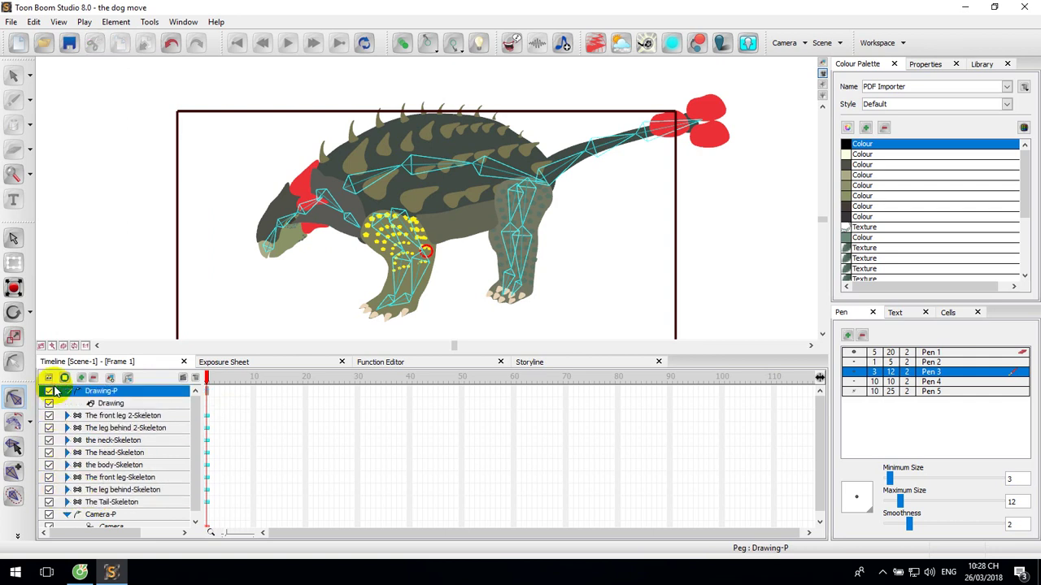
left_click(112, 405)
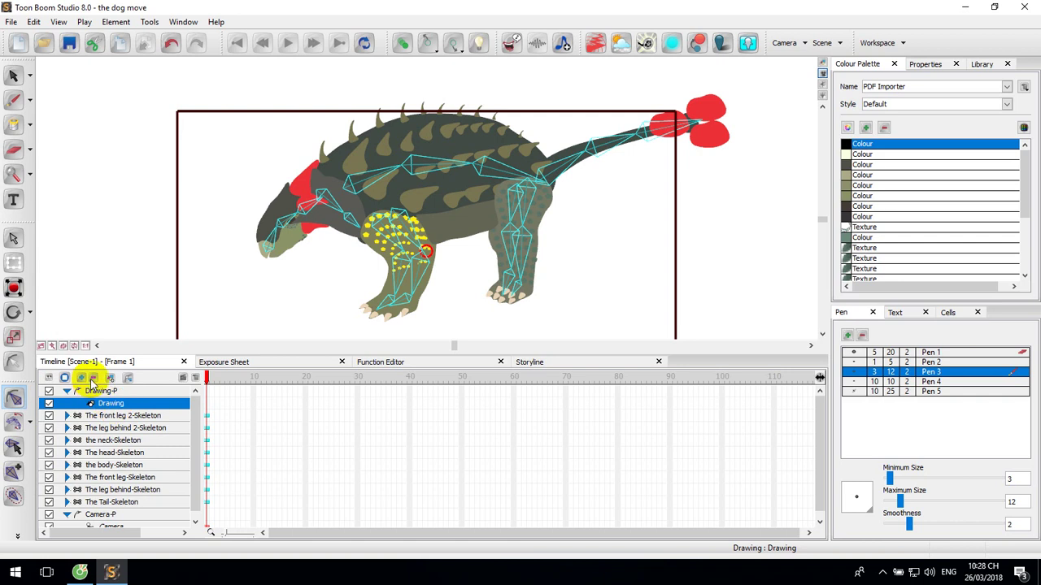
left_click(93, 378)
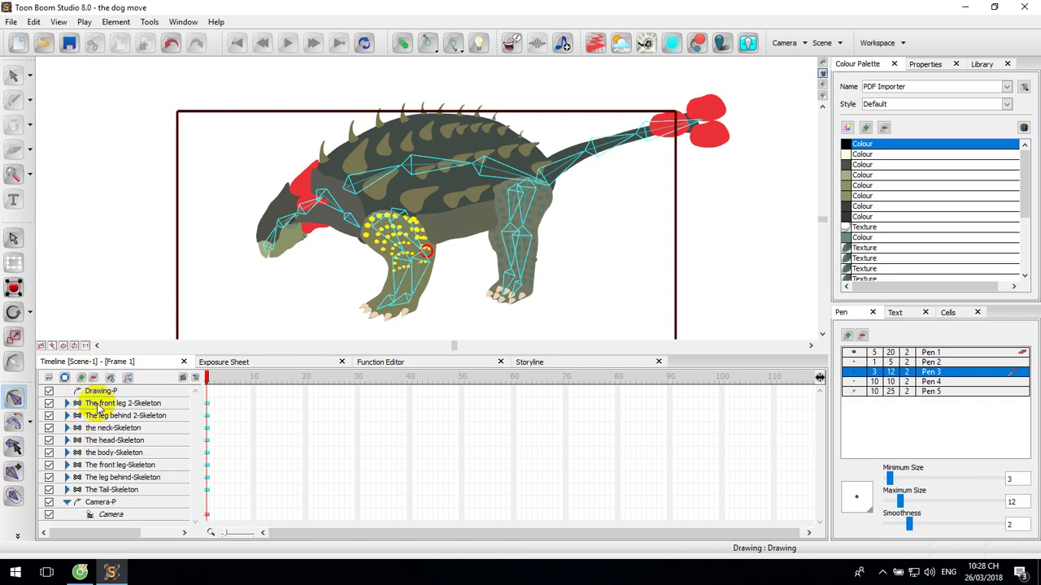
Attach all skeletons, from The front leg 2 through The Tail, to the Drawing-P peg and collapse the peg
left_click(94, 404)
left_click(103, 491, "shift")
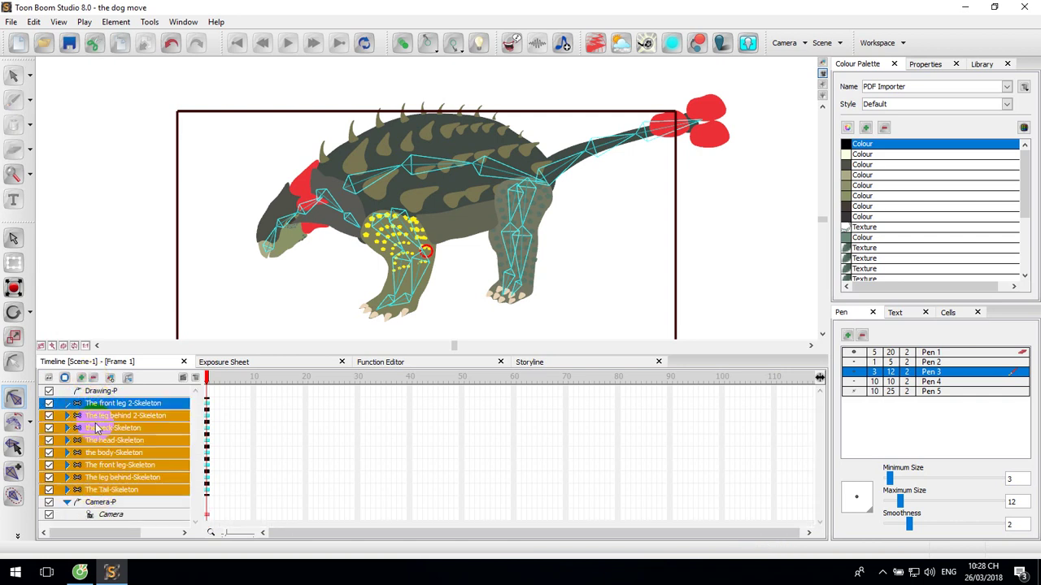
left_click_drag(91, 420, 103, 392)
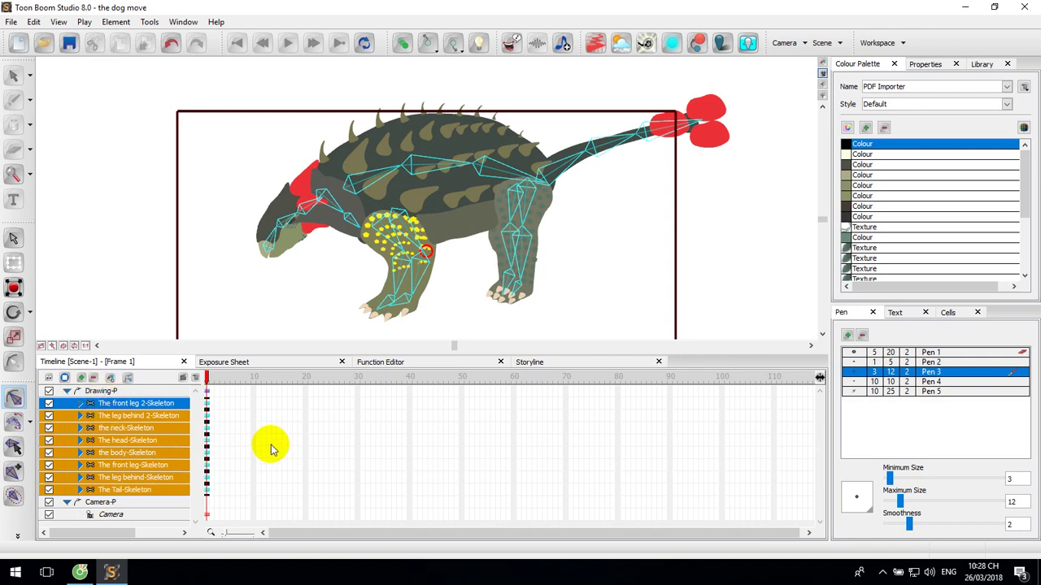
left_click(97, 392)
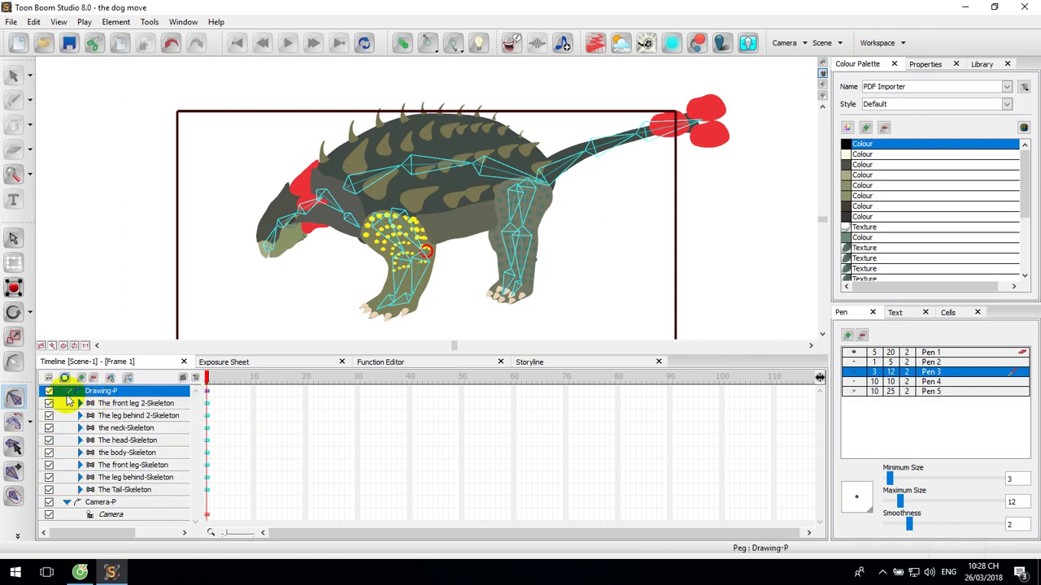
left_click(69, 392)
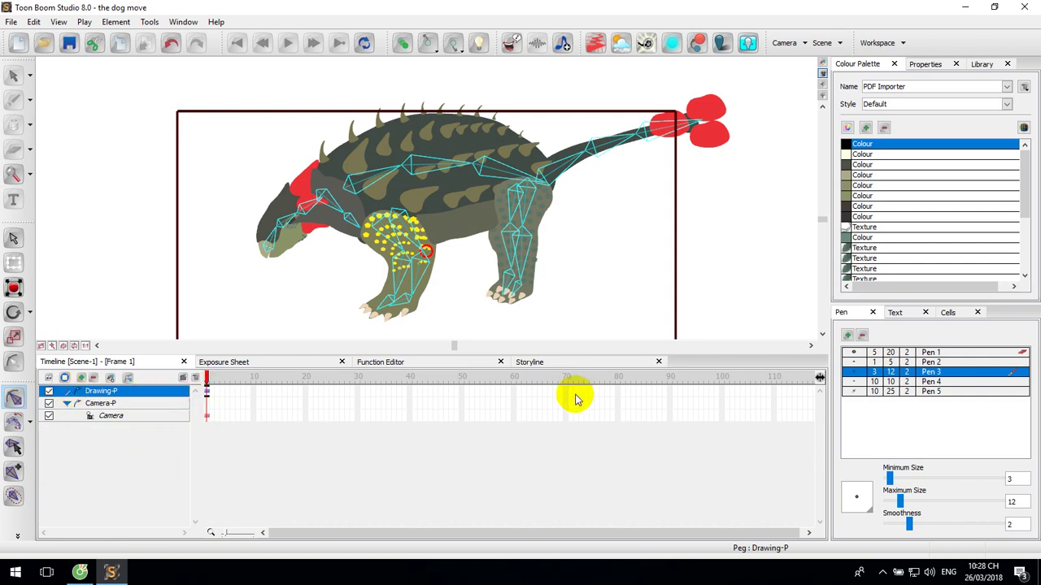
Extend the exposure of the Drawing-P peg's children to frame 30 and check the skeletons inside the peg
left_click(359, 395)
right_click(359, 395)
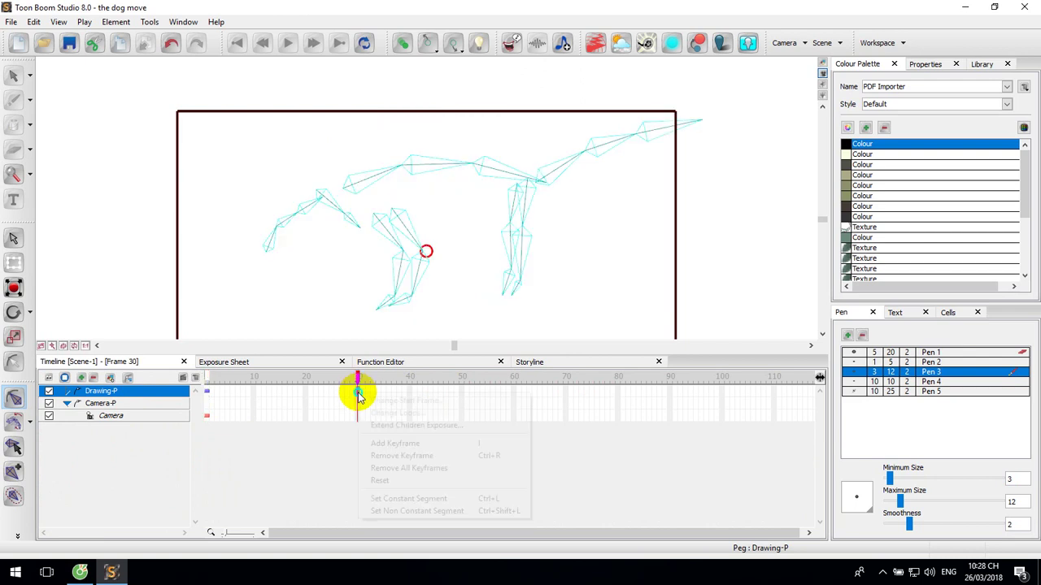
left_click(383, 428)
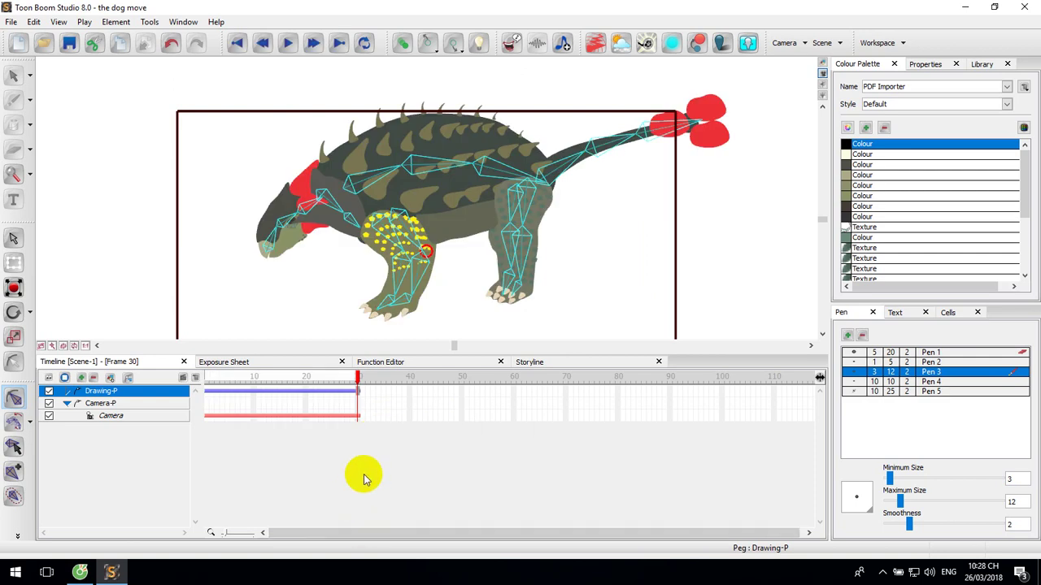
left_click(47, 393)
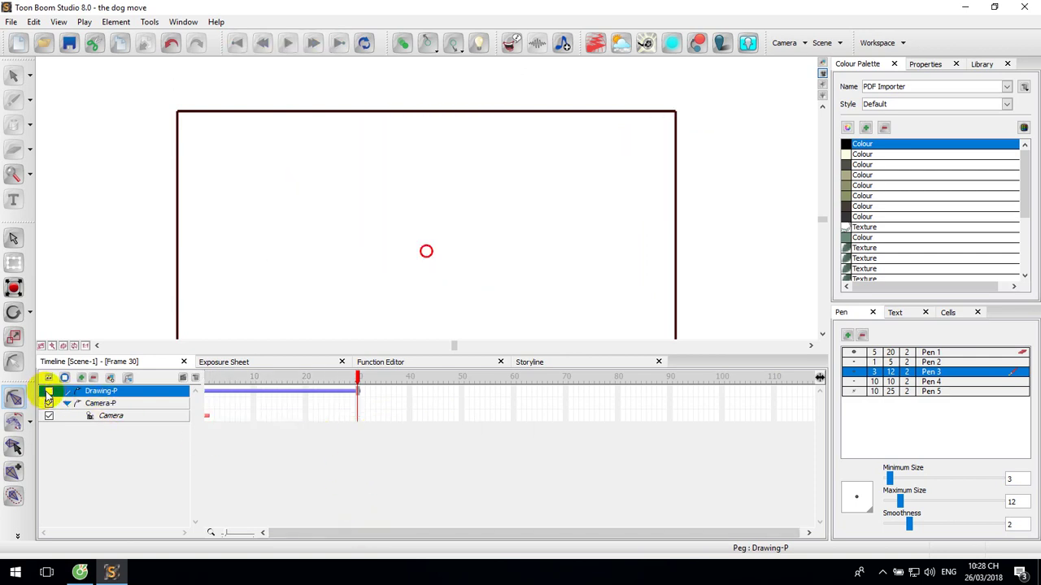
left_click(47, 393)
left_click(68, 393)
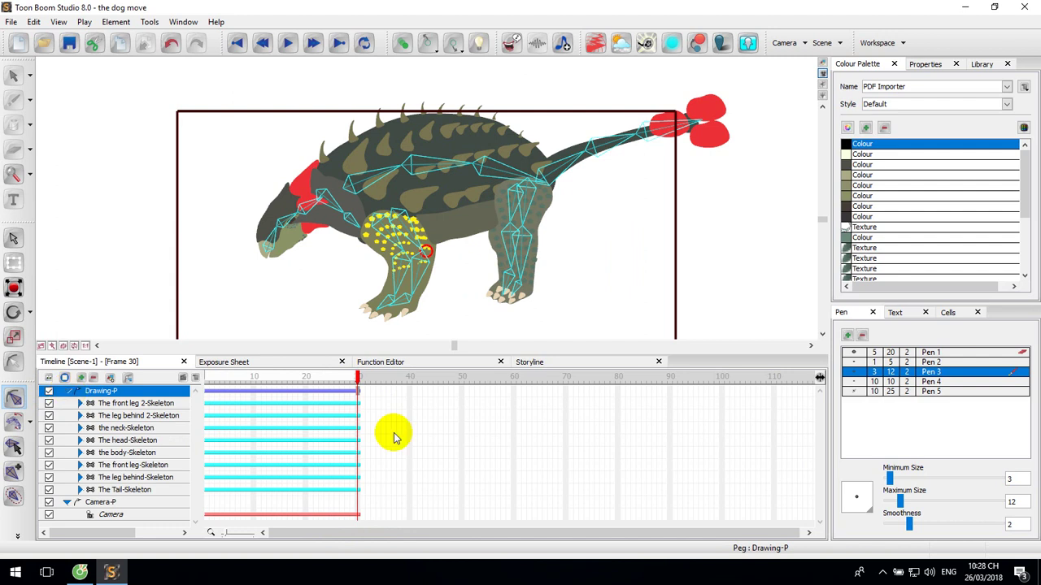
left_click(49, 392)
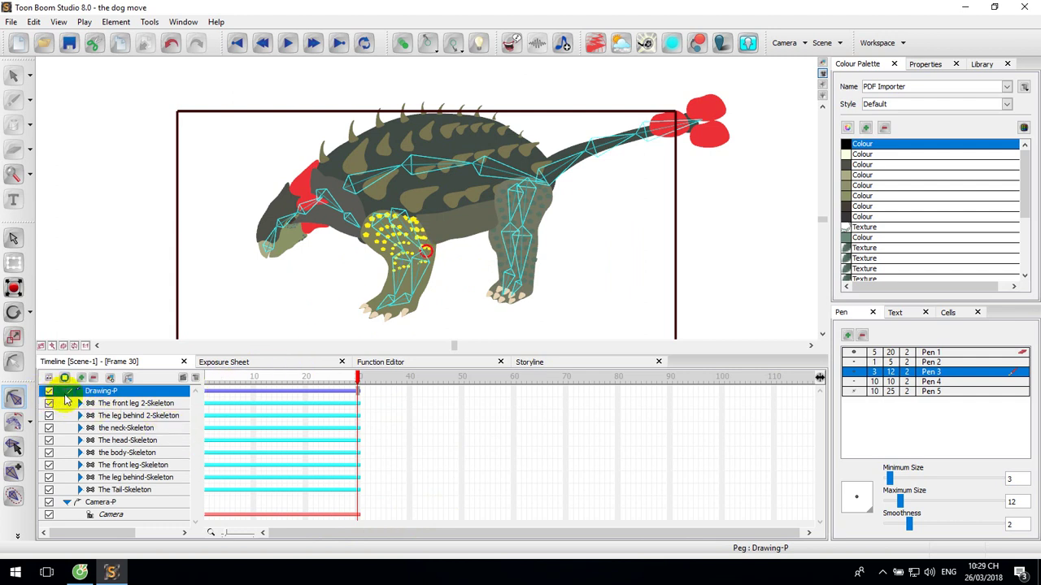
left_click(69, 393)
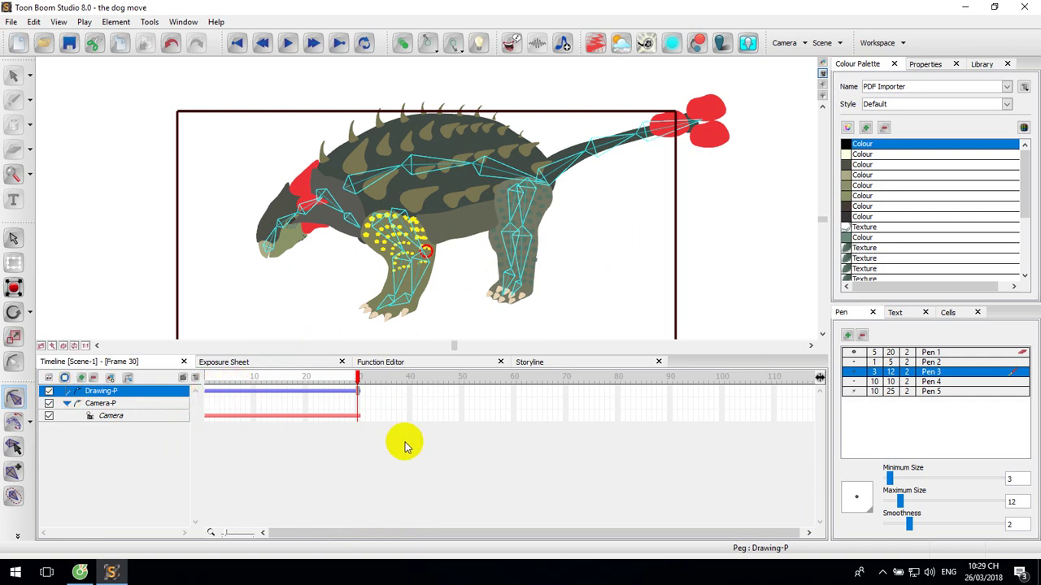
Add keyframes to the Drawing-P peg at frames 3, 8, 13, 18, 23 and 27
scroll(407, 446, "up", 5)
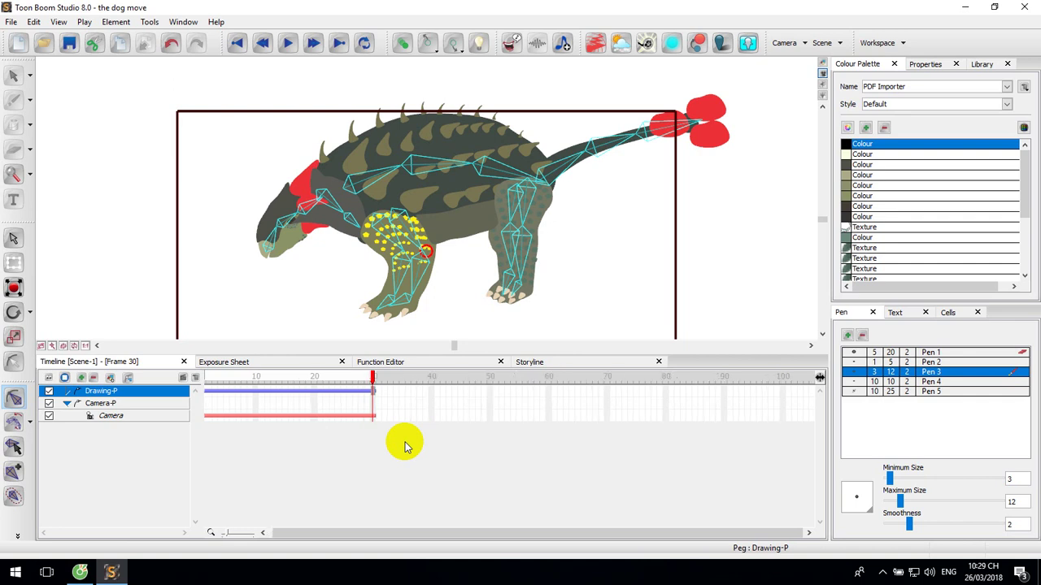
left_click(406, 445)
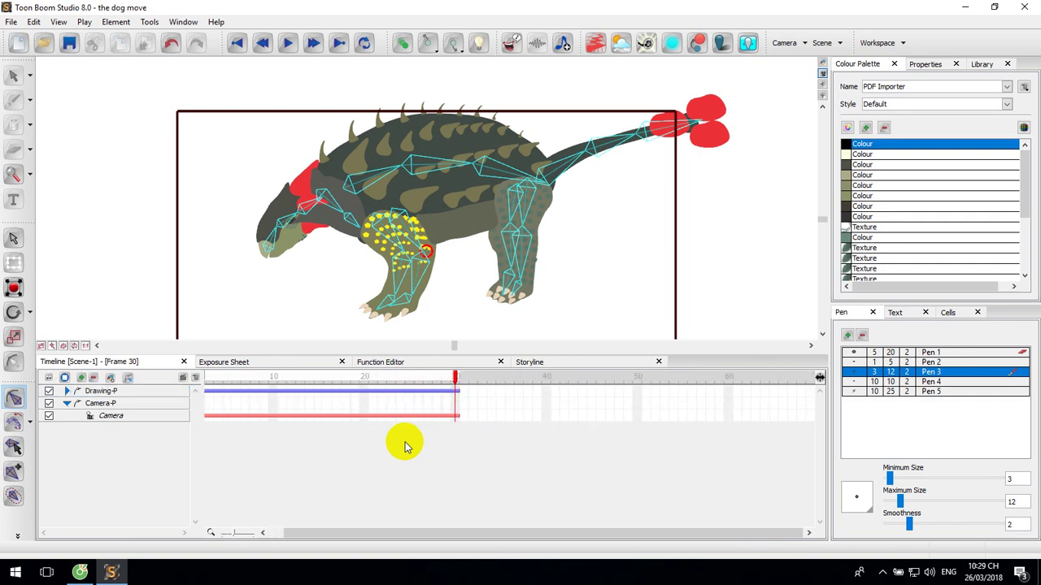
right_click(210, 397)
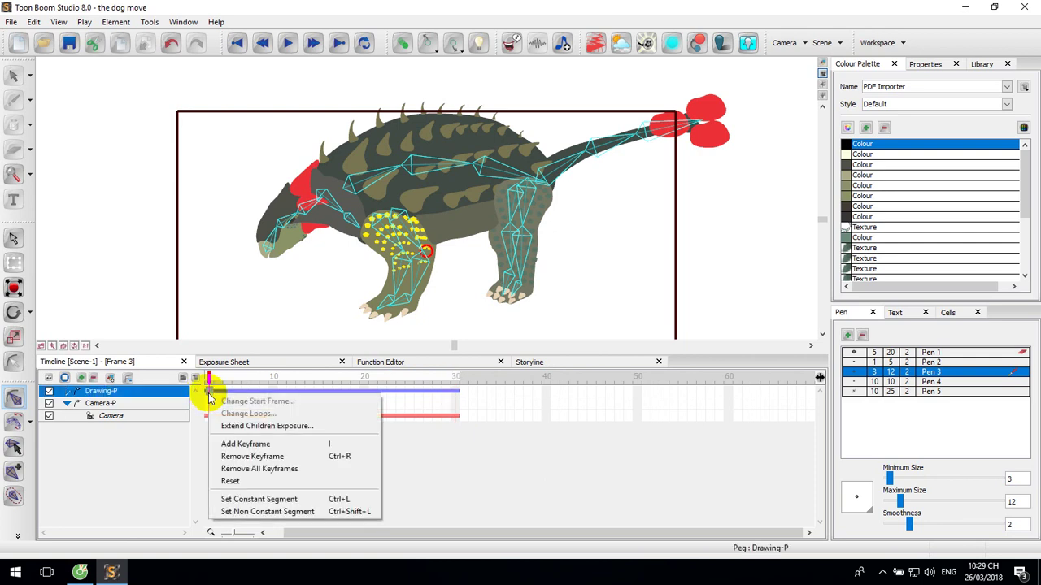
left_click(228, 446)
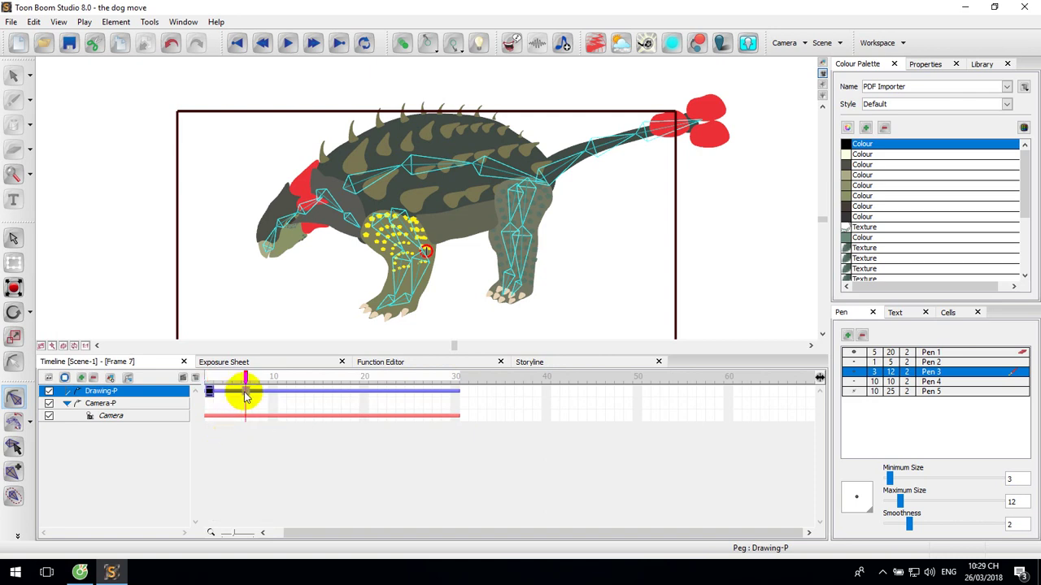
right_click(257, 396)
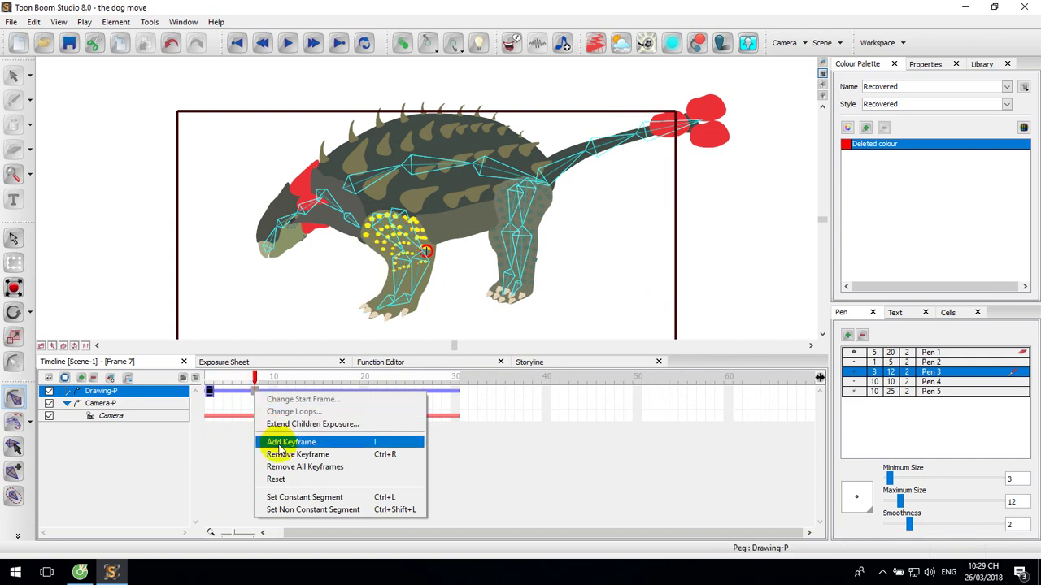
left_click(276, 442)
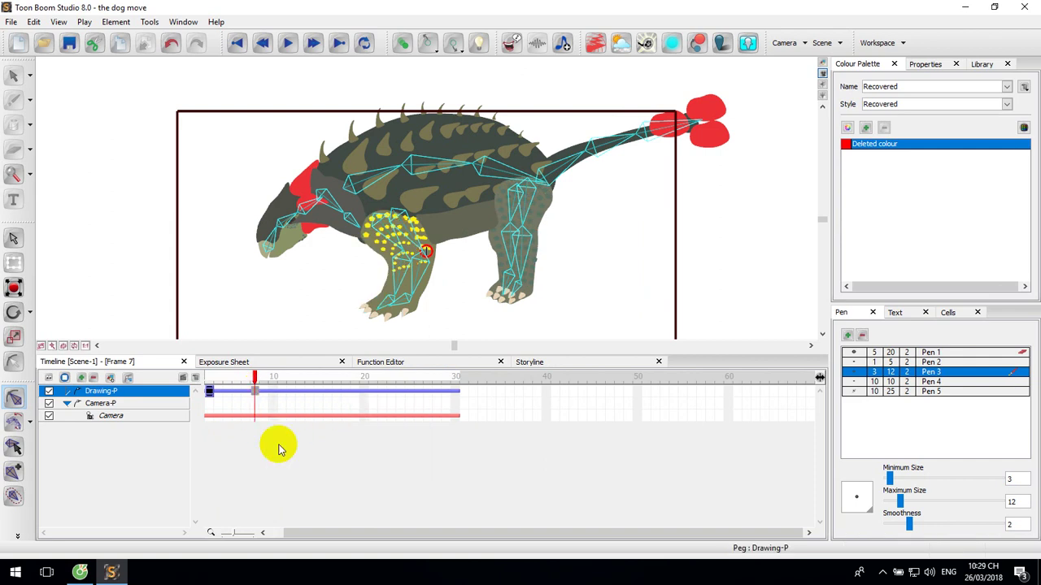
right_click(300, 395)
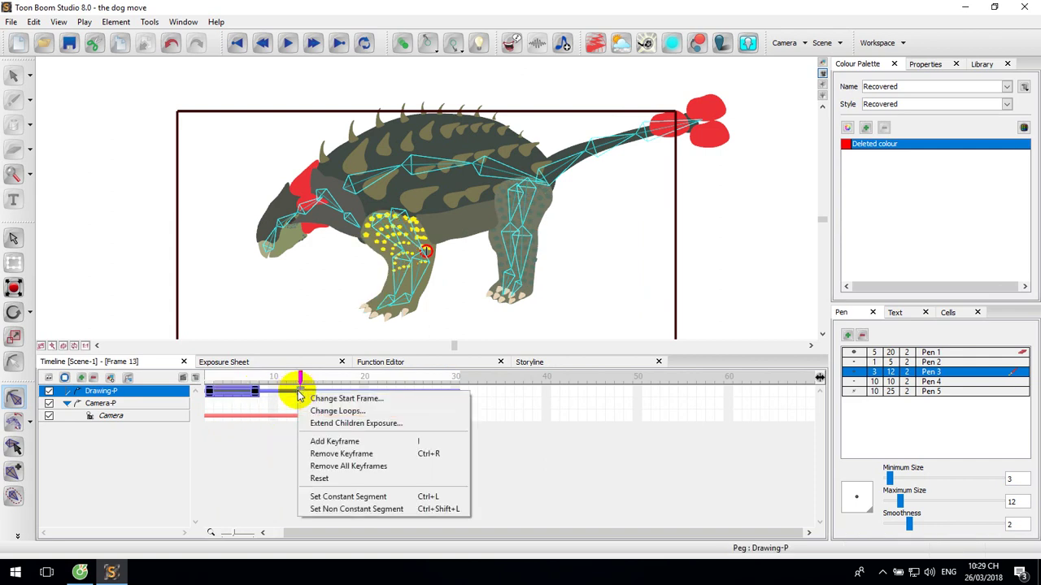
left_click(325, 441)
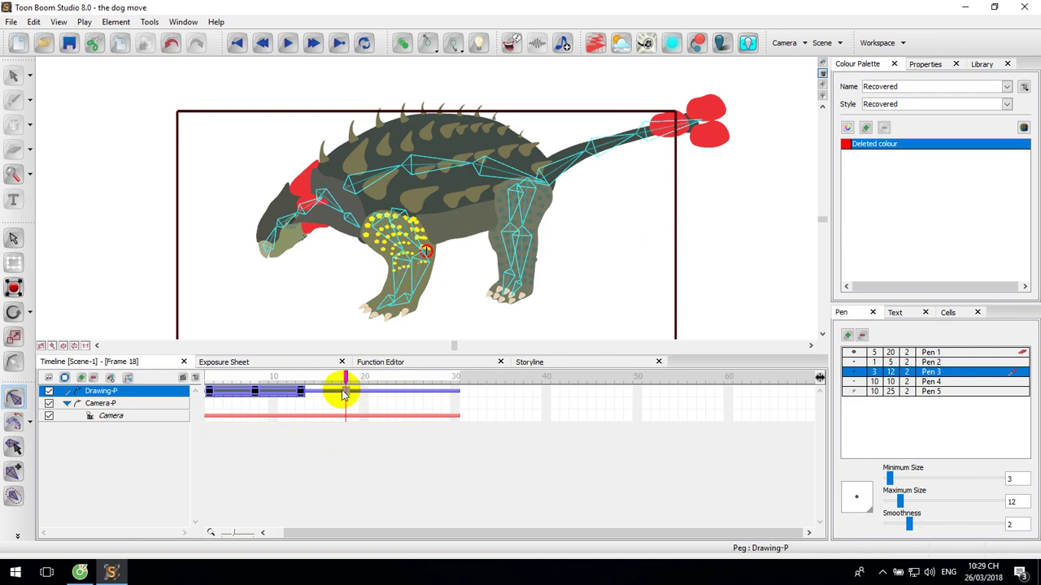
right_click(343, 394)
left_click(363, 440)
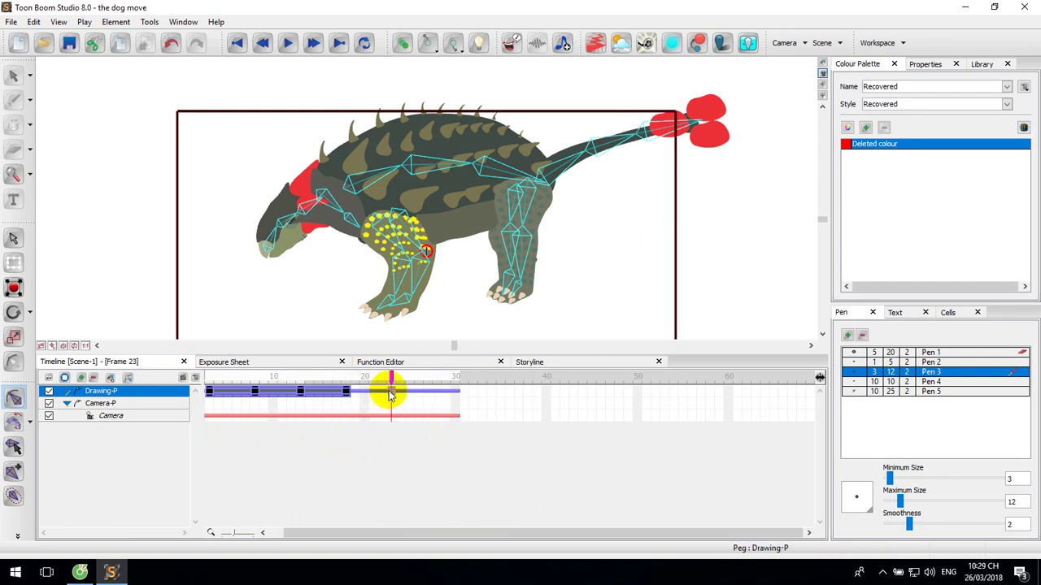
right_click(392, 394)
left_click(402, 442)
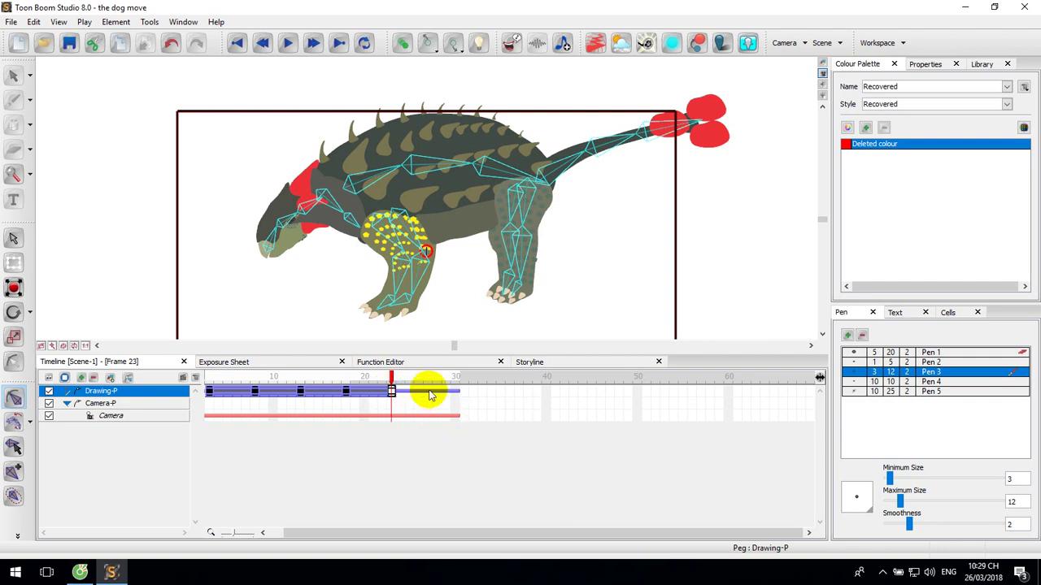
right_click(431, 396)
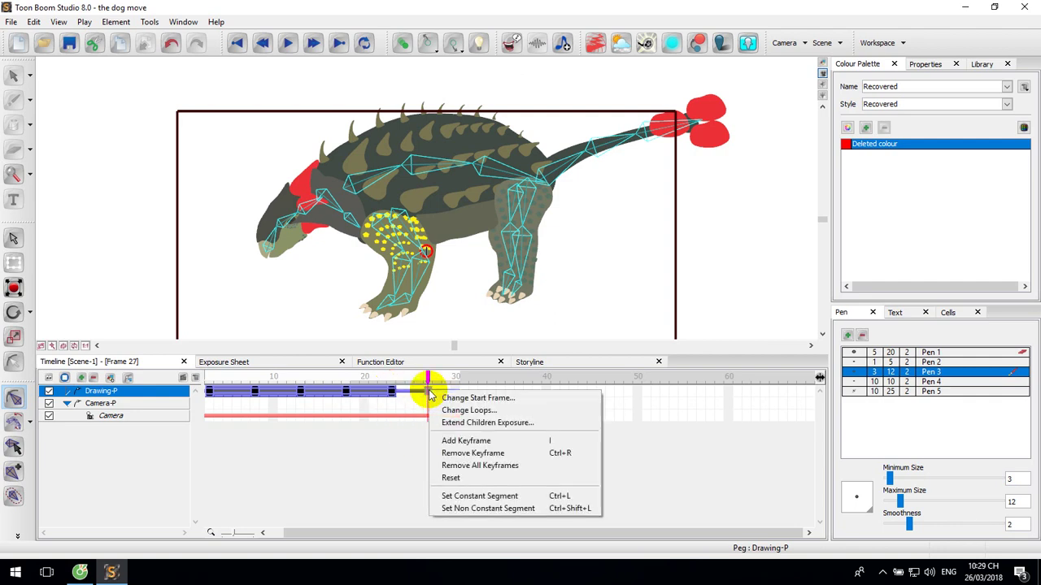
left_click(448, 444)
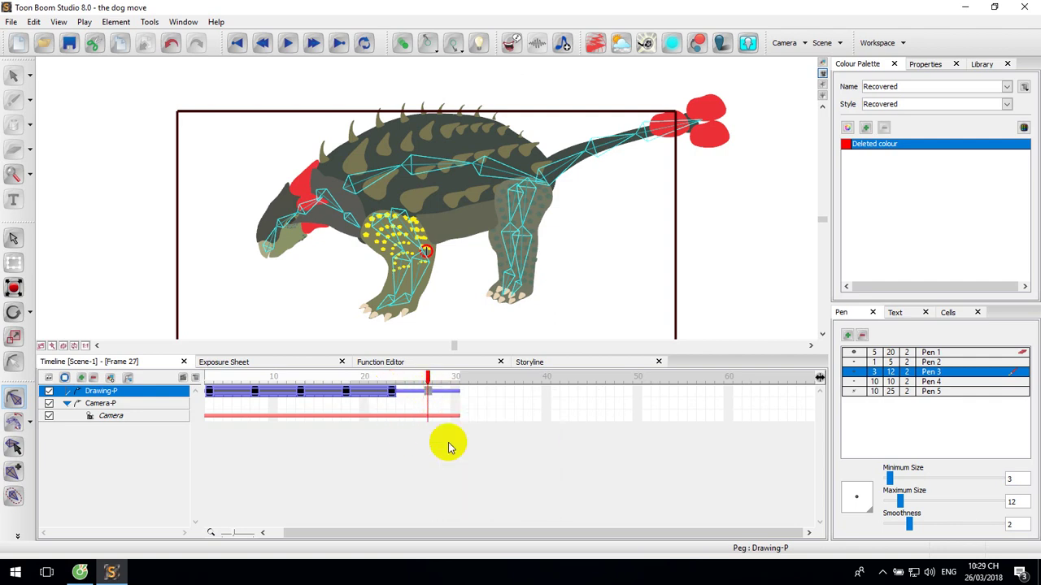
Set the Drawing-P segments between the keyframes at frames 3 and 27 to non-constant
left_click(209, 394)
left_click(428, 394, "shift")
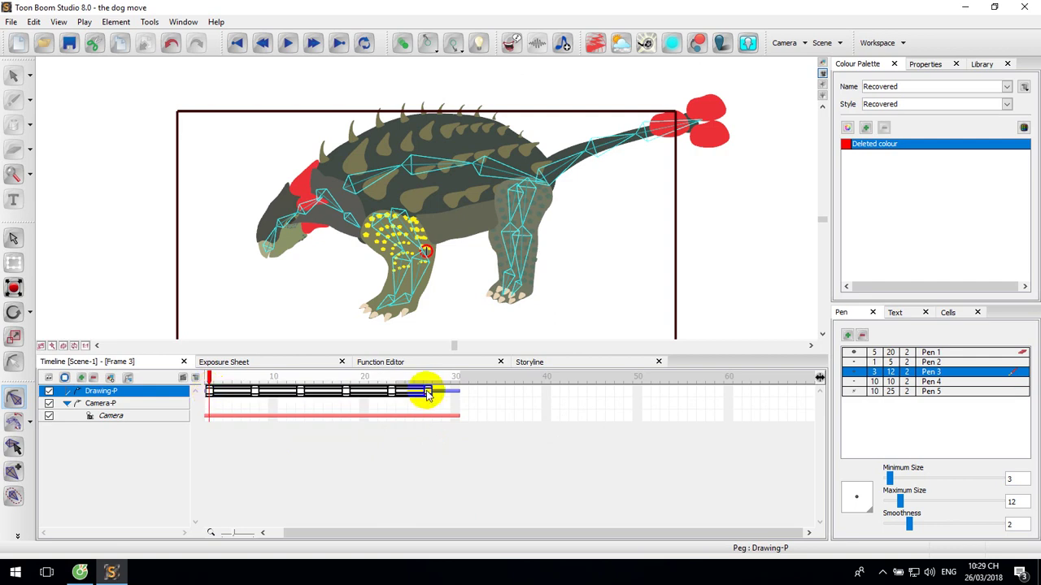
right_click(427, 395)
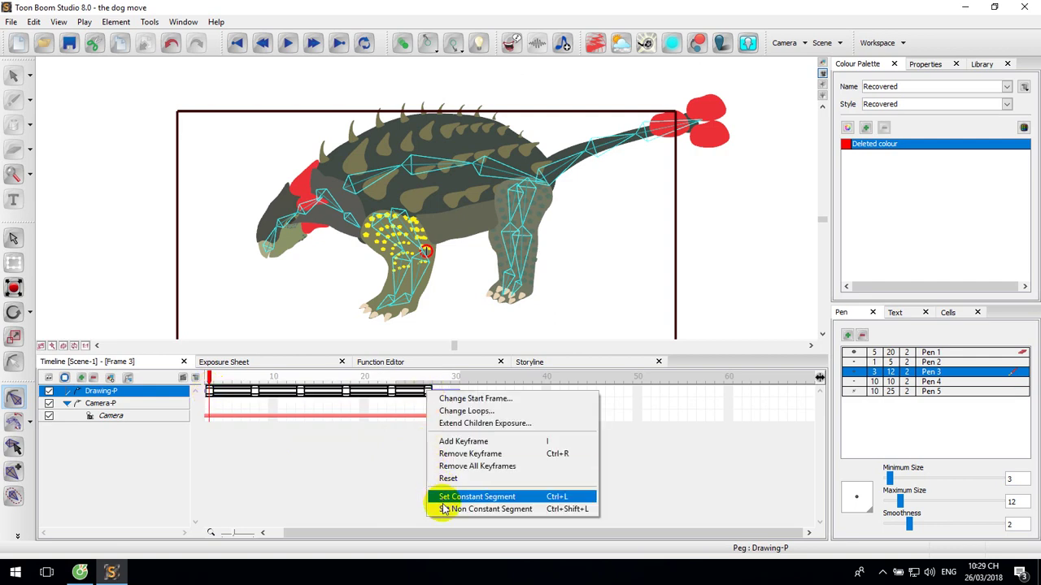
left_click(514, 513)
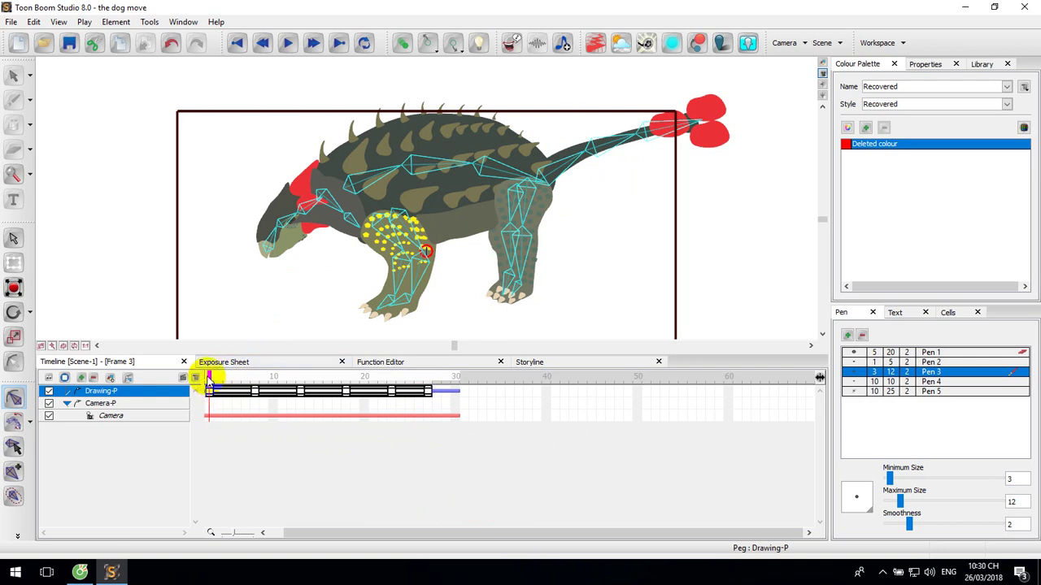
At frame 8, bend the tail bones so the tail curls steeply upward
left_click_drag(209, 378, 249, 379)
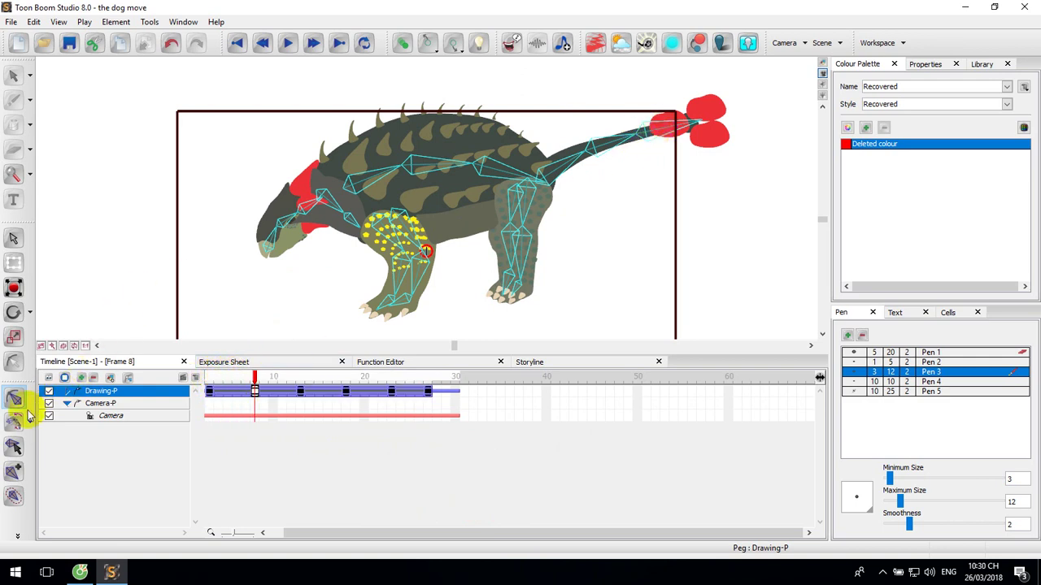
left_click_drag(686, 121, 691, 98)
left_click(616, 138)
left_click_drag(617, 139, 611, 128)
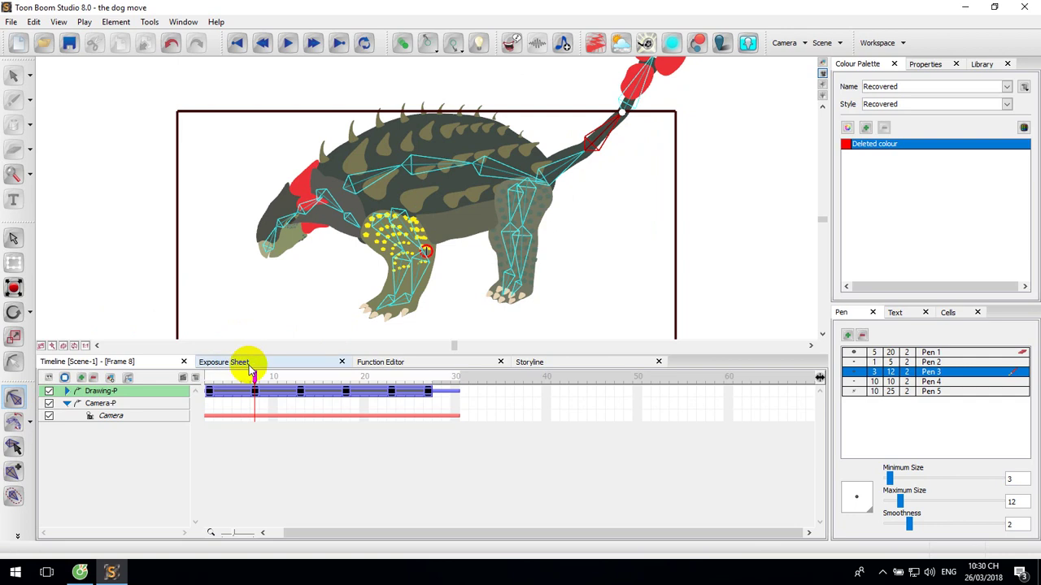
left_click_drag(257, 375, 271, 391)
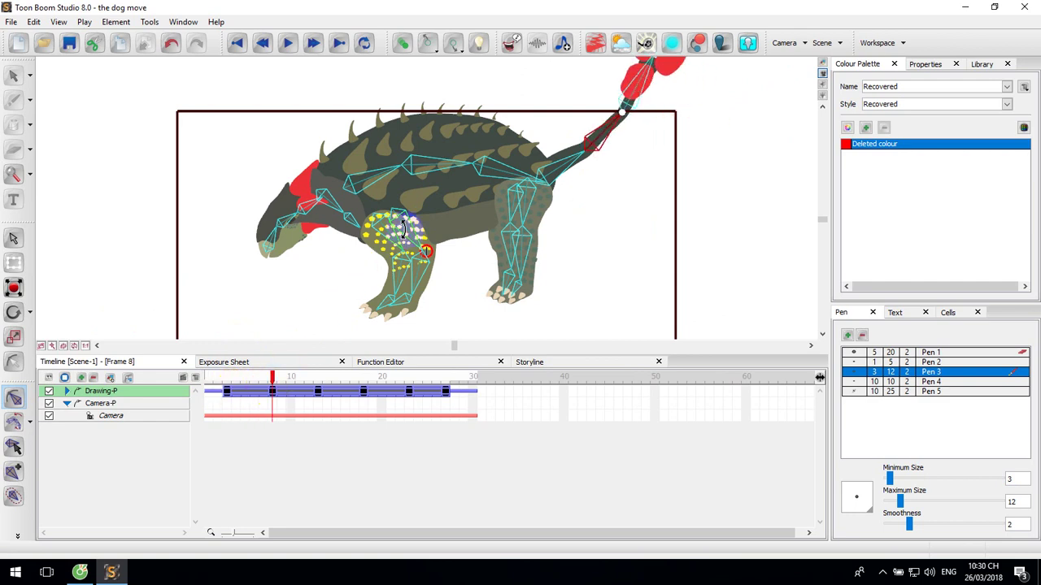
Pose the front legs at frame 8, with one stretched forward toward the head and the other swung back
left_click_drag(402, 227, 384, 238)
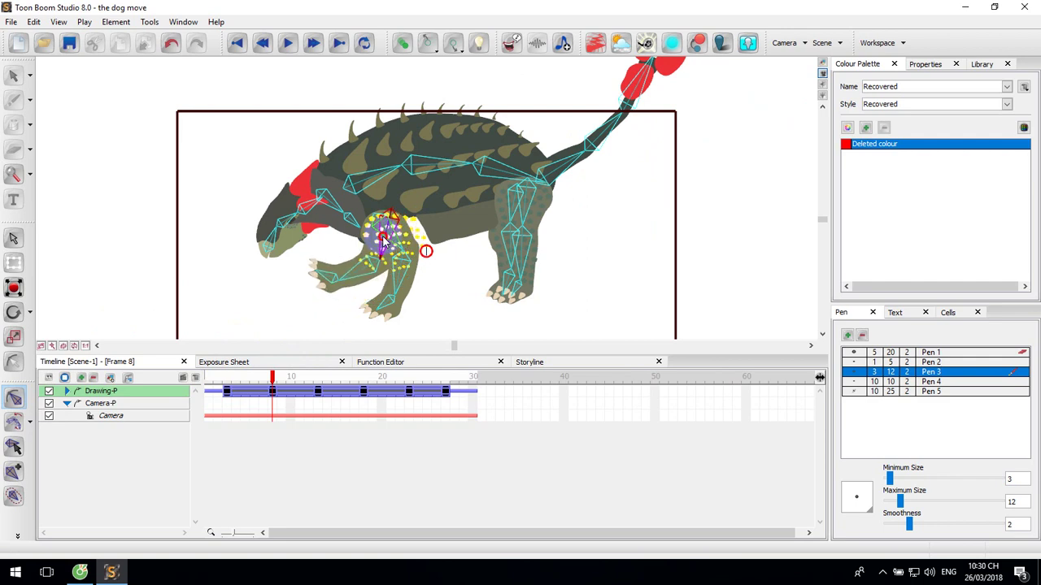
left_click(325, 271)
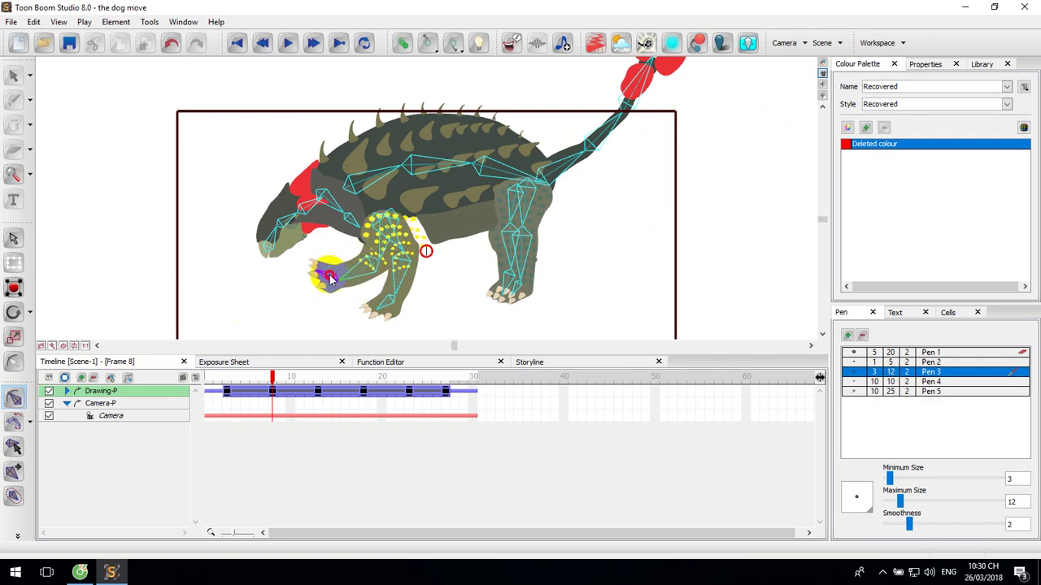
left_click_drag(328, 278, 333, 285)
mouse_move(274, 374)
left_mouse_down()
mouse_move(233, 388)
mouse_move(275, 393)
mouse_move(227, 393)
mouse_move(272, 393)
left_mouse_up()
left_click(378, 308)
left_click(399, 241)
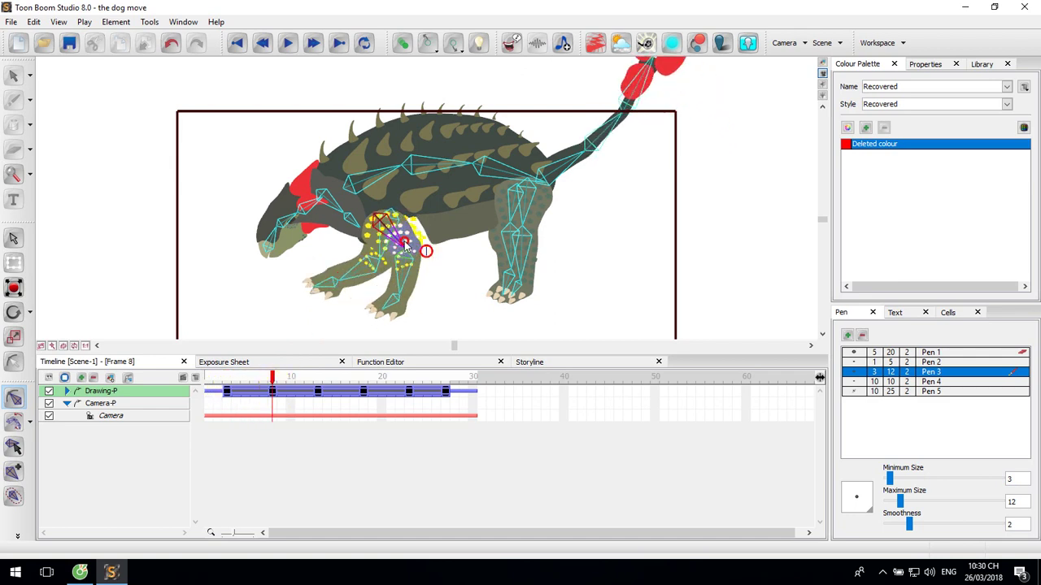
left_click_drag(404, 245, 431, 277)
left_click(277, 385)
mouse_move(272, 387)
left_mouse_down()
mouse_move(225, 386)
mouse_move(277, 392)
left_mouse_up()
At frame 8, swing one hind leg backward, bend the other slightly forward, and adjust the head and neck bones
left_click_drag(529, 204, 557, 203)
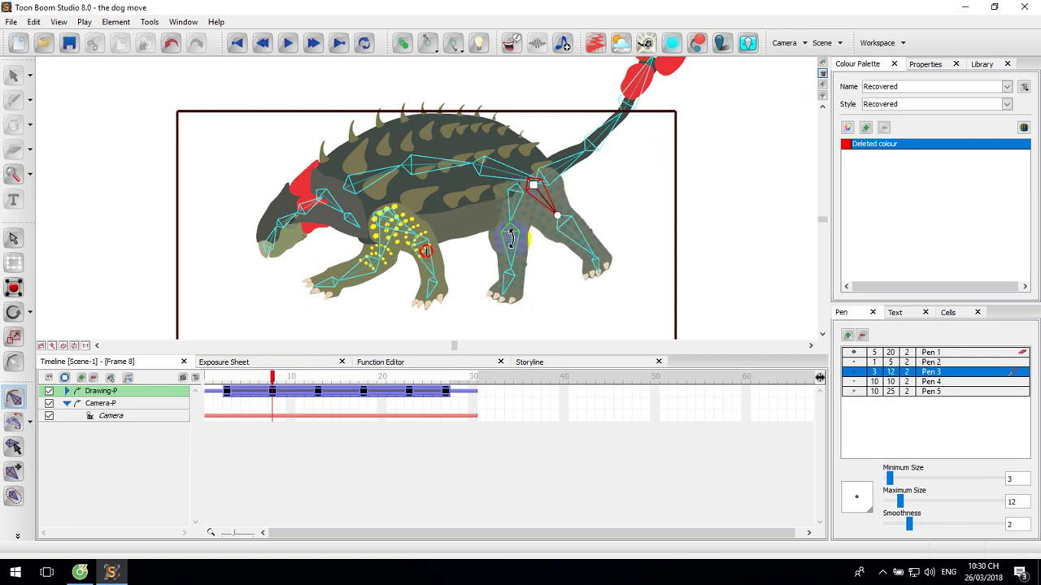
left_click_drag(510, 237, 506, 250)
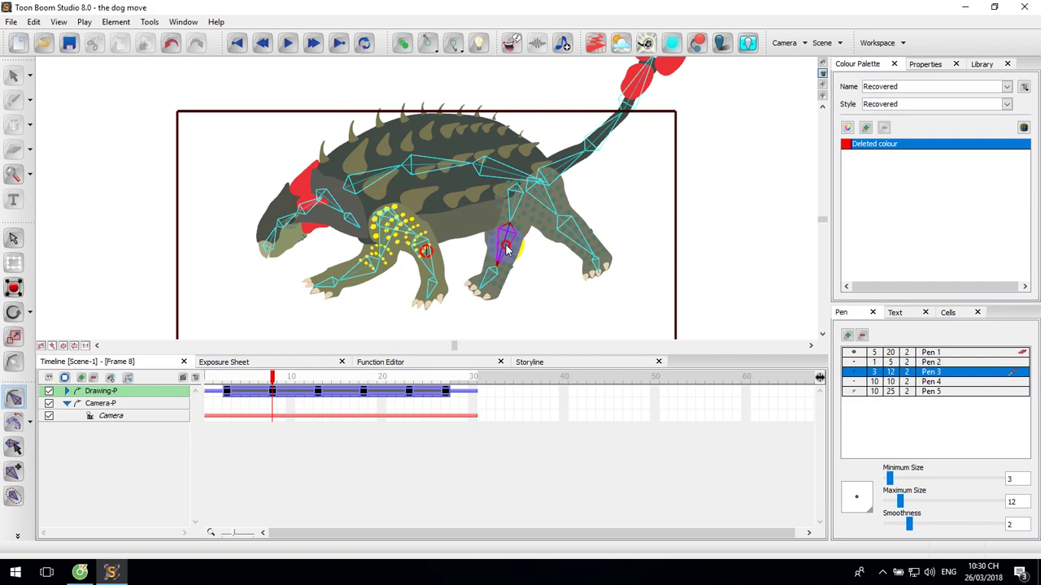
mouse_move(273, 378)
left_mouse_down()
mouse_move(203, 388)
mouse_move(262, 383)
mouse_move(277, 393)
left_mouse_up()
left_click_drag(273, 221, 341, 215)
At frame 18, pose the front legs in a stride, one reaching forward with its paw lowered, the other set back
left_click_drag(272, 374, 360, 295)
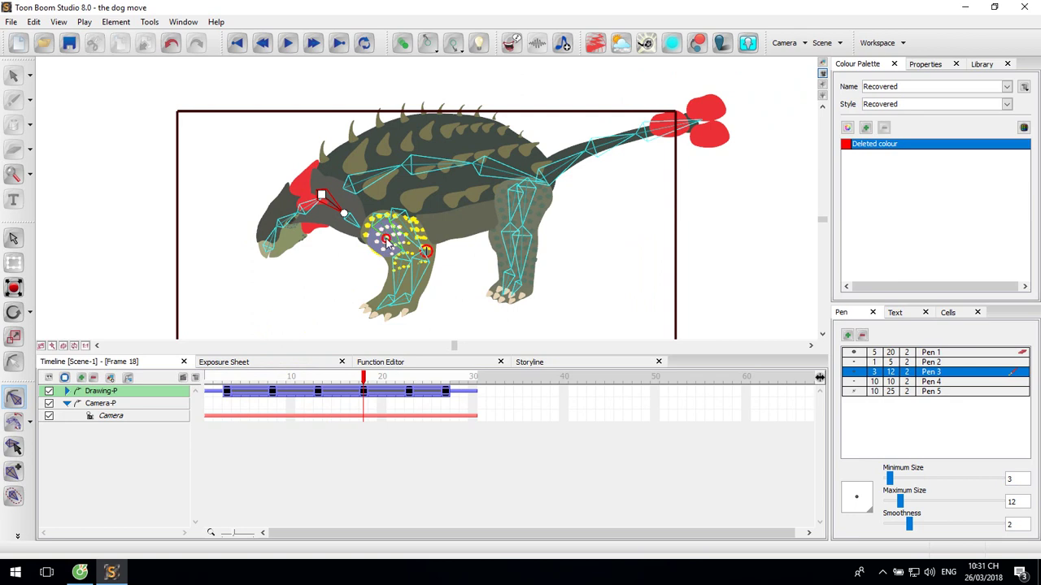
left_click_drag(387, 242, 365, 267)
mouse_move(365, 379)
left_mouse_down()
mouse_move(274, 388)
mouse_move(363, 388)
left_mouse_up()
left_click(386, 271)
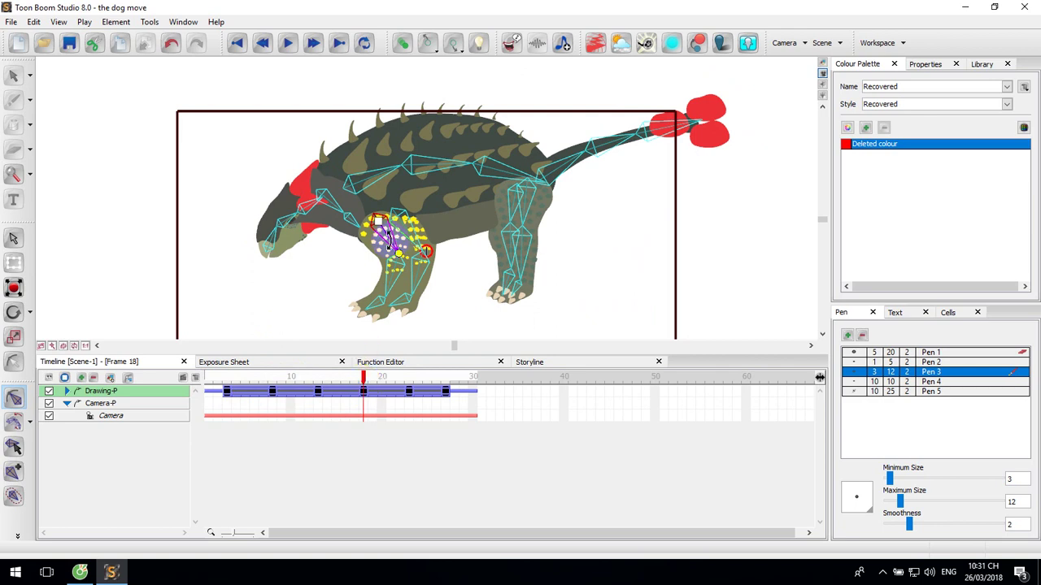
left_click_drag(392, 244, 424, 307)
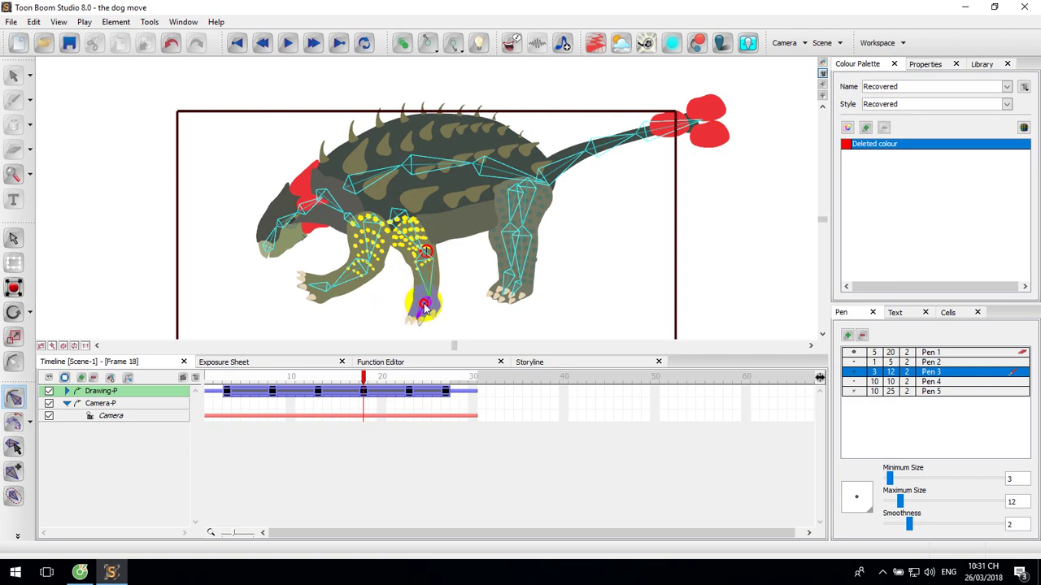
left_click_drag(345, 283, 313, 298)
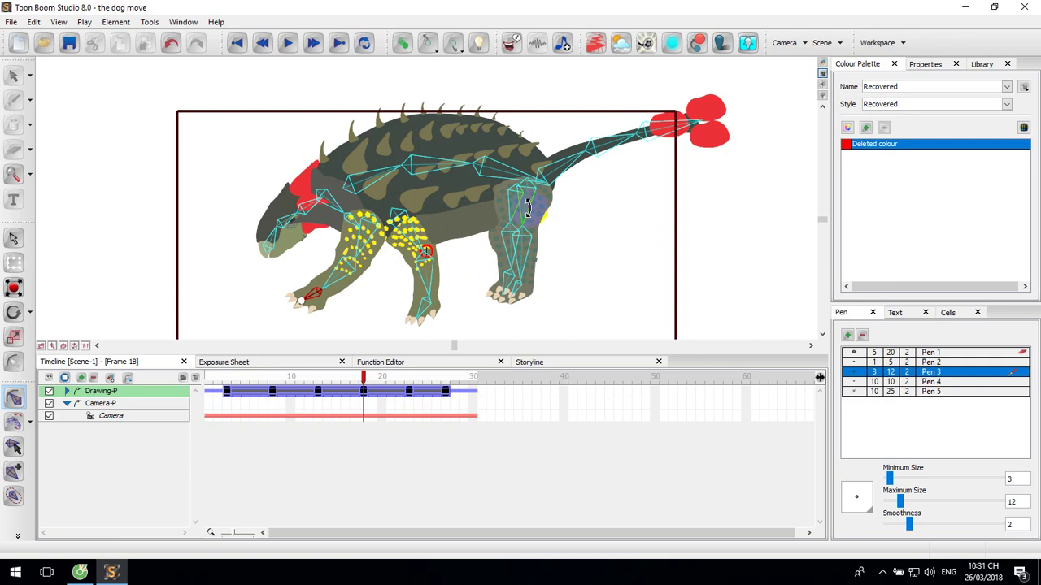
At frame 18, pose the hind legs in a stride, one reaching forward and the other stretched back, with adjusted feet
left_click_drag(527, 218, 486, 248)
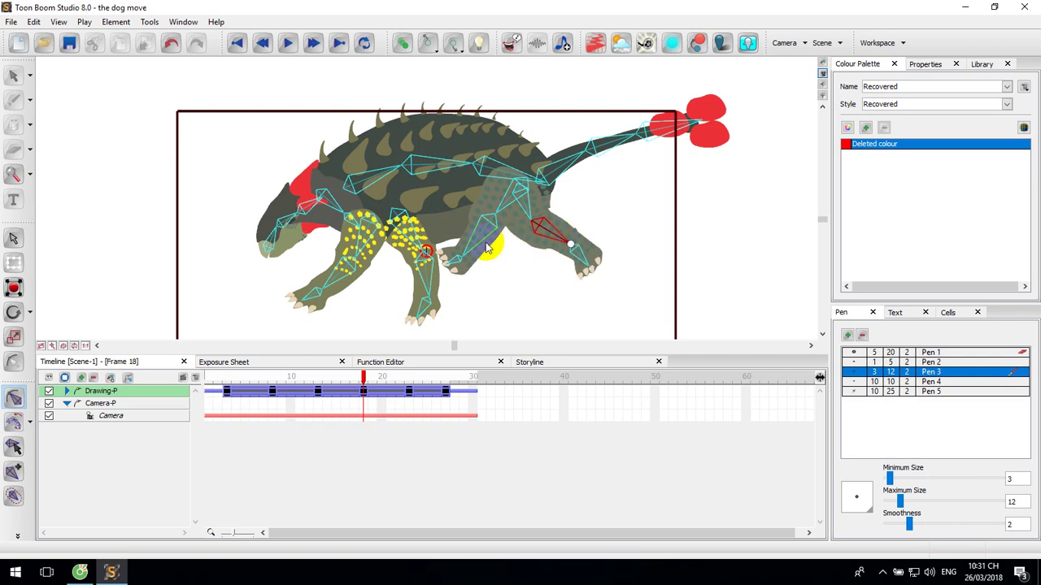
left_click(513, 188)
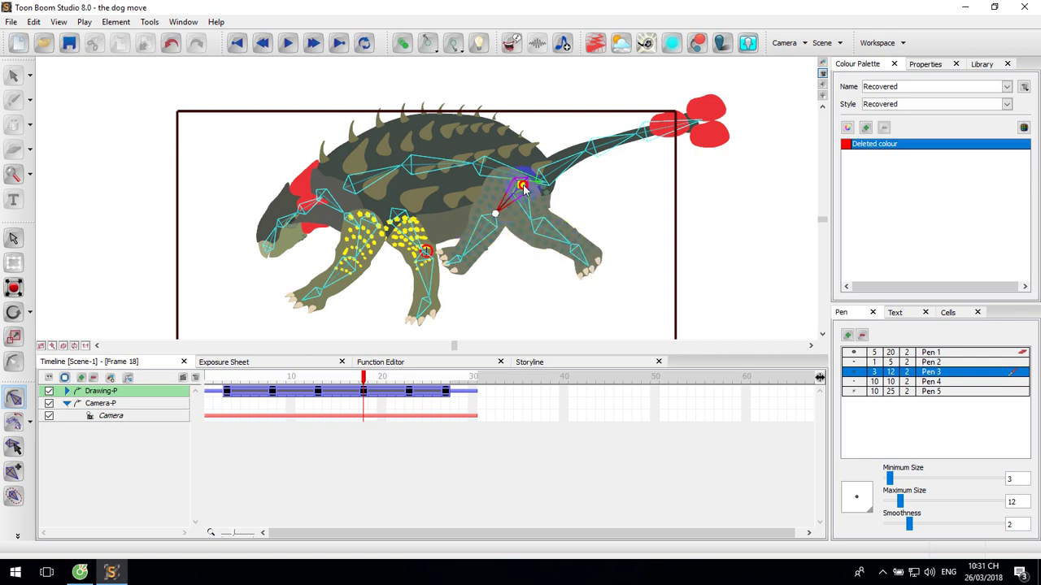
left_click_drag(523, 188, 492, 273)
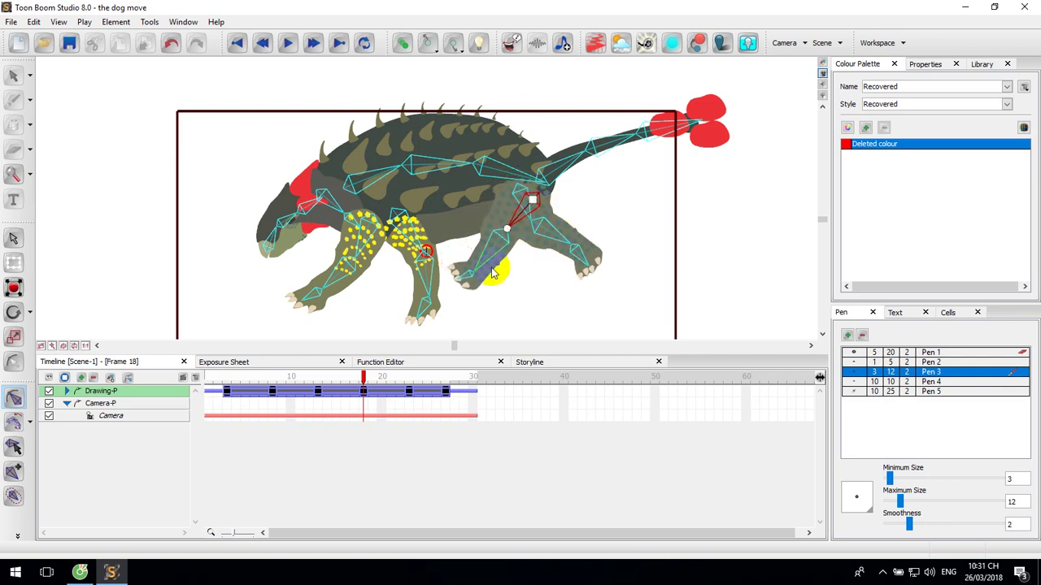
left_click(462, 274)
left_click(561, 256)
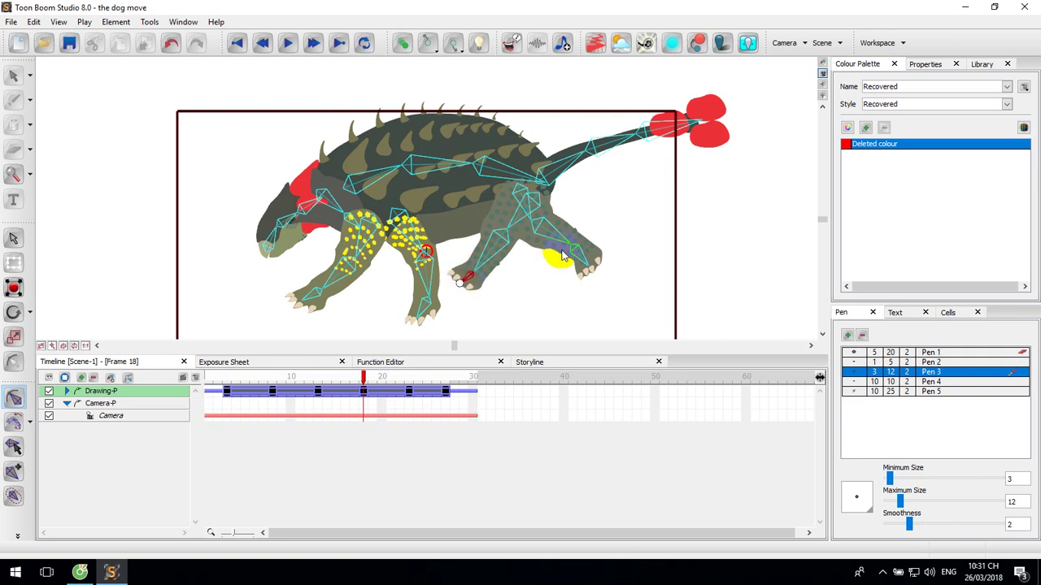
left_click(582, 256)
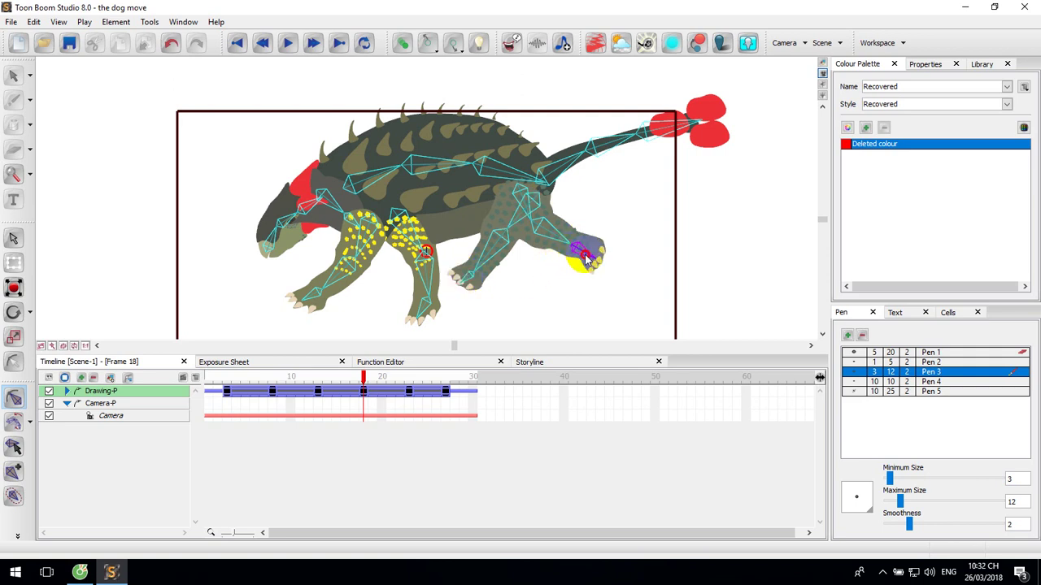
At frame 19, shift the forward front leg back toward the other front leg
mouse_move(365, 377)
left_mouse_down()
mouse_move(217, 383)
mouse_move(370, 395)
left_mouse_up()
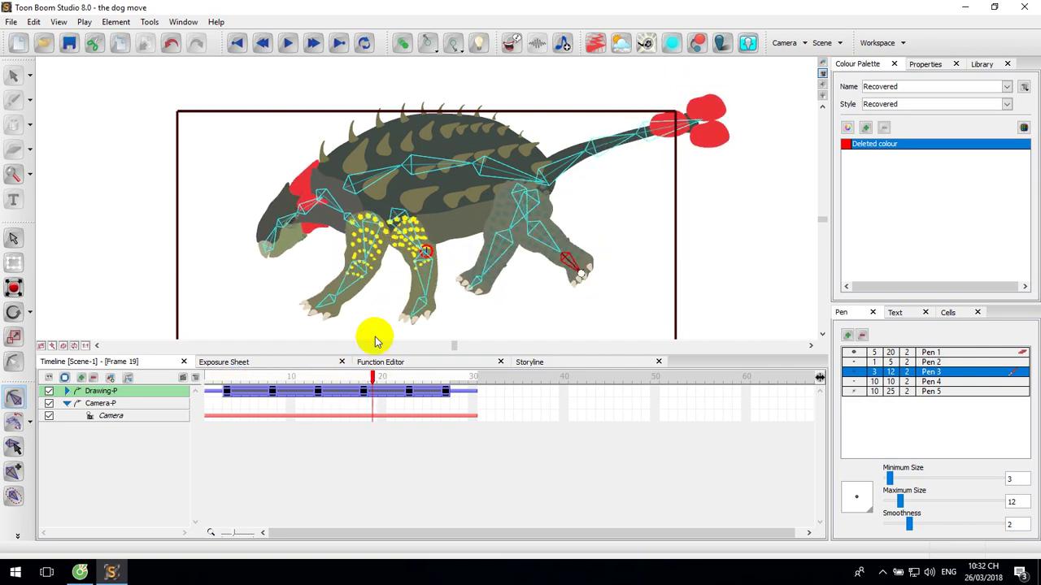
left_click(394, 219)
mouse_move(395, 218)
left_mouse_down()
mouse_move(375, 220)
mouse_move(394, 227)
left_mouse_up()
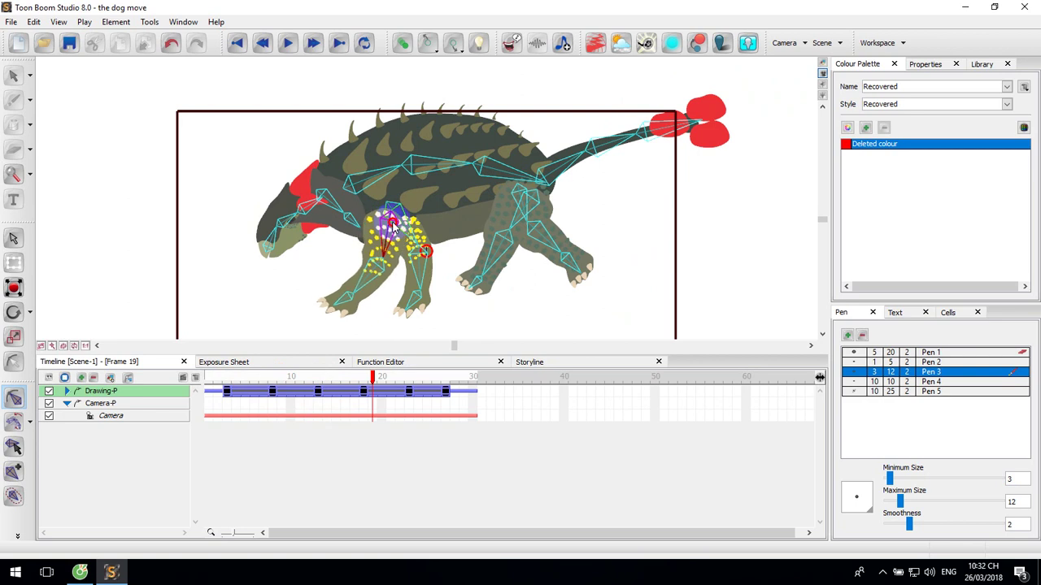
left_click(564, 298)
left_click(380, 392)
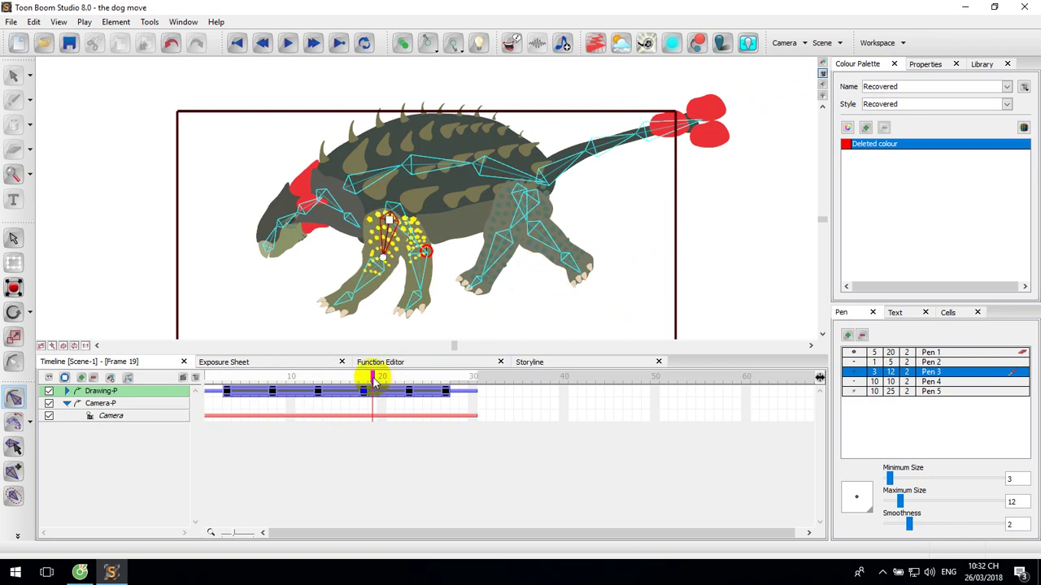
At frame 27, spread the front legs, one reaching forward with a raised paw and the other set back
left_click_drag(374, 383, 410, 386)
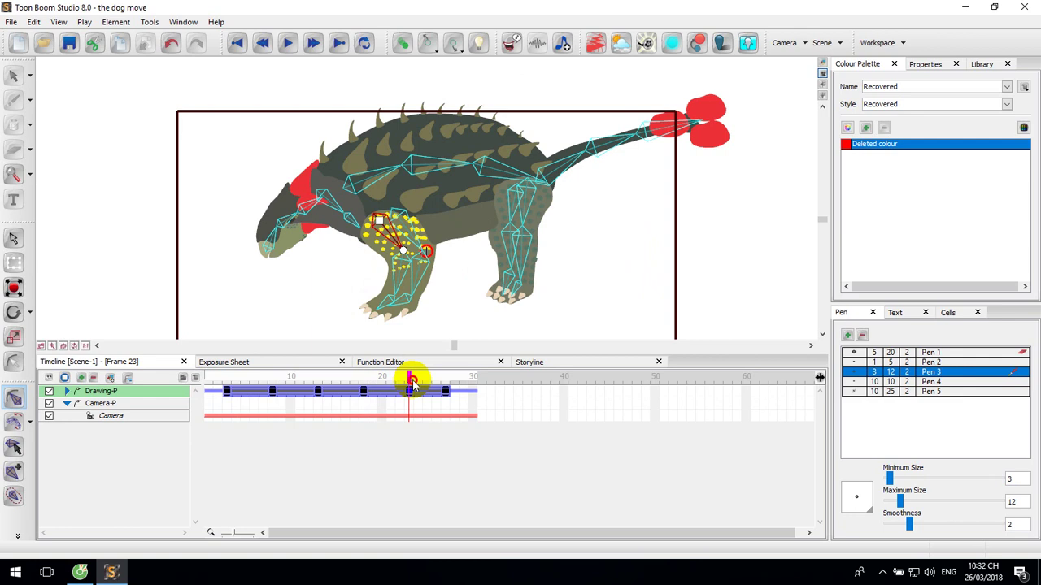
left_click_drag(413, 384, 444, 382)
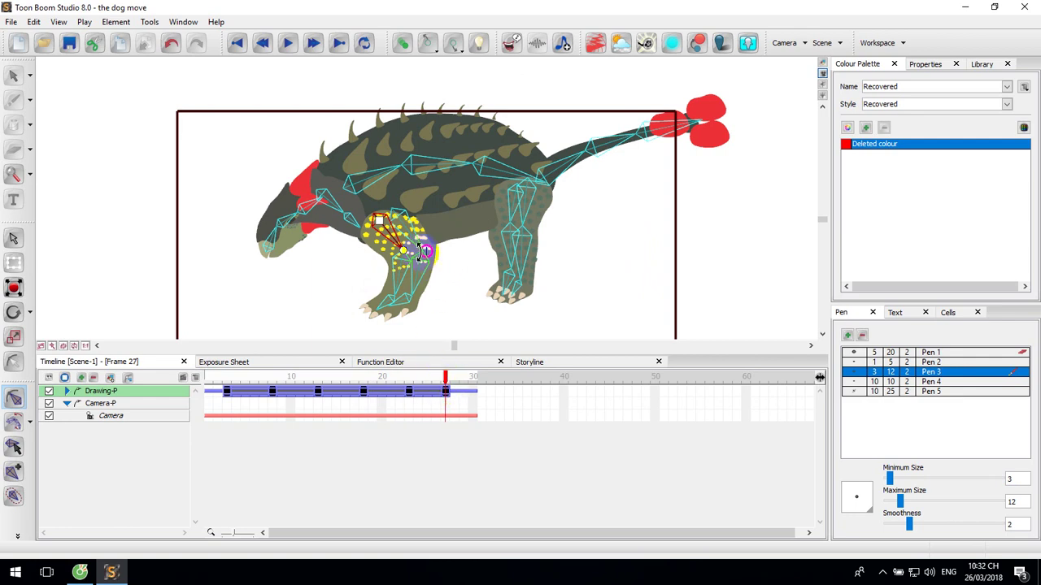
left_click_drag(405, 248, 389, 224)
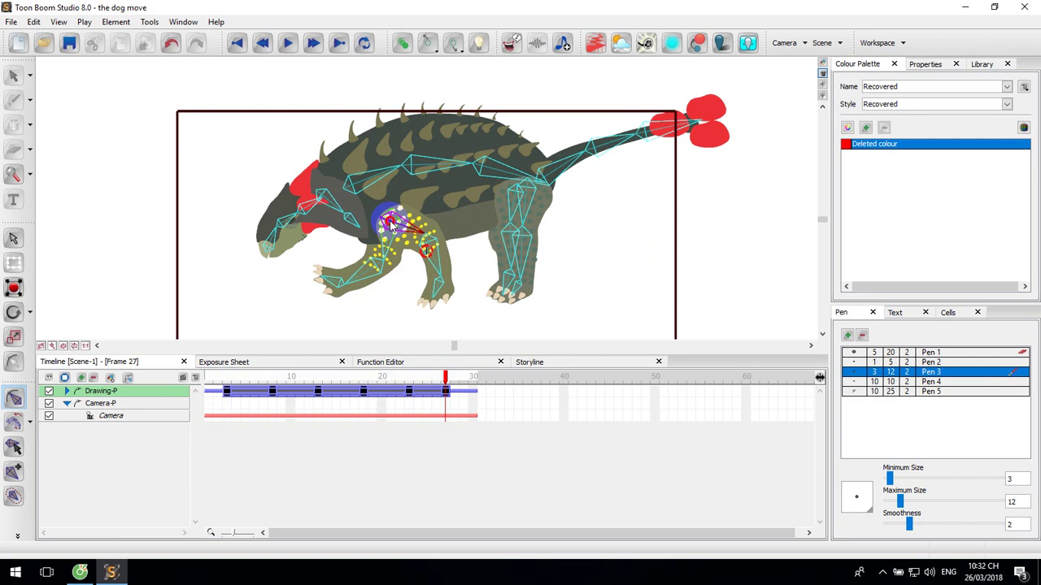
left_click(366, 275)
left_click_drag(366, 276, 366, 278)
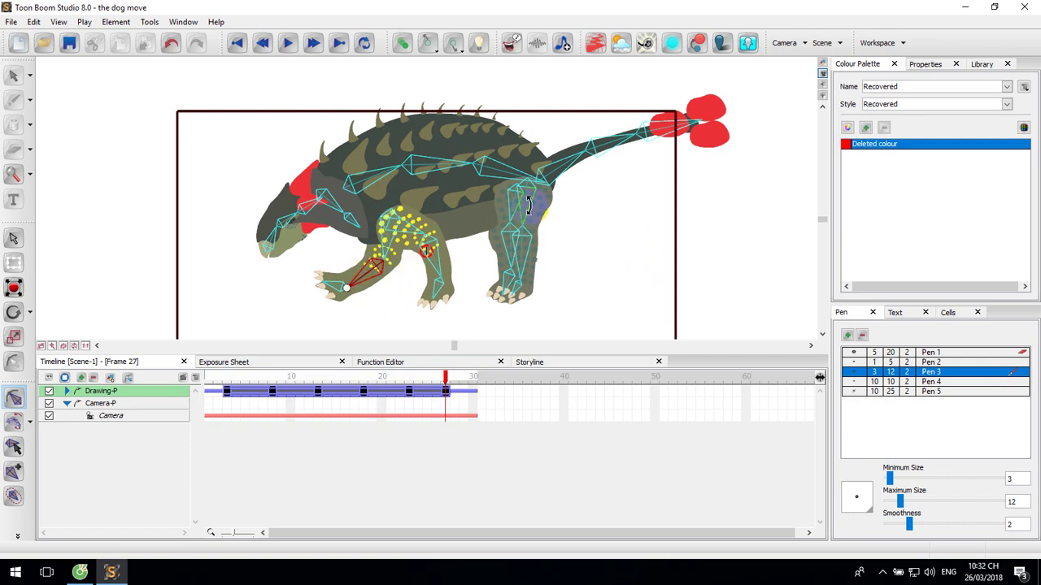
At frame 27, spread the hind legs in a stride and rotate the middle tail bone slightly upward
left_click(529, 205)
left_click_drag(534, 211, 508, 240)
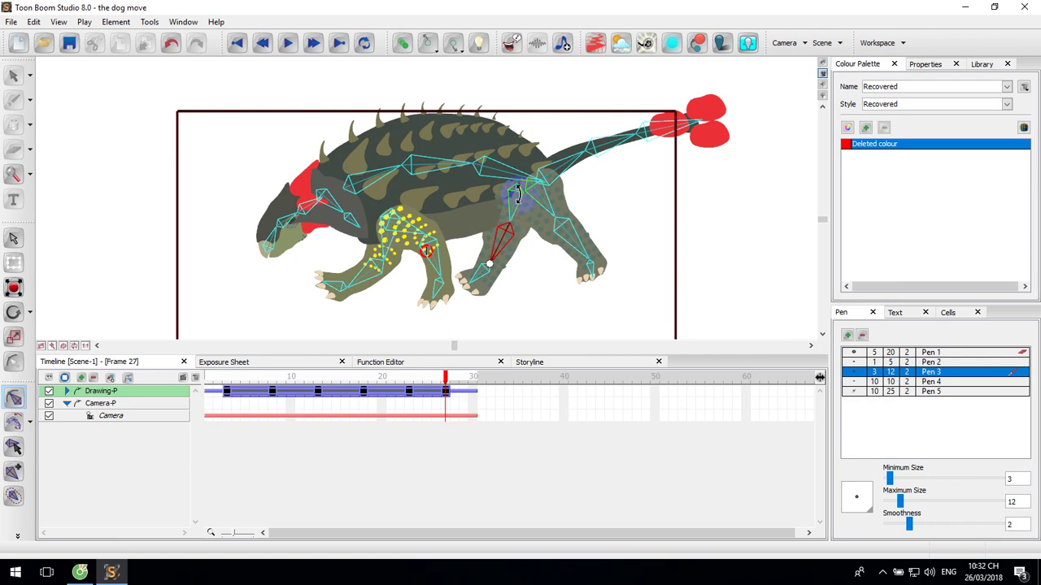
left_click_drag(516, 196, 523, 190)
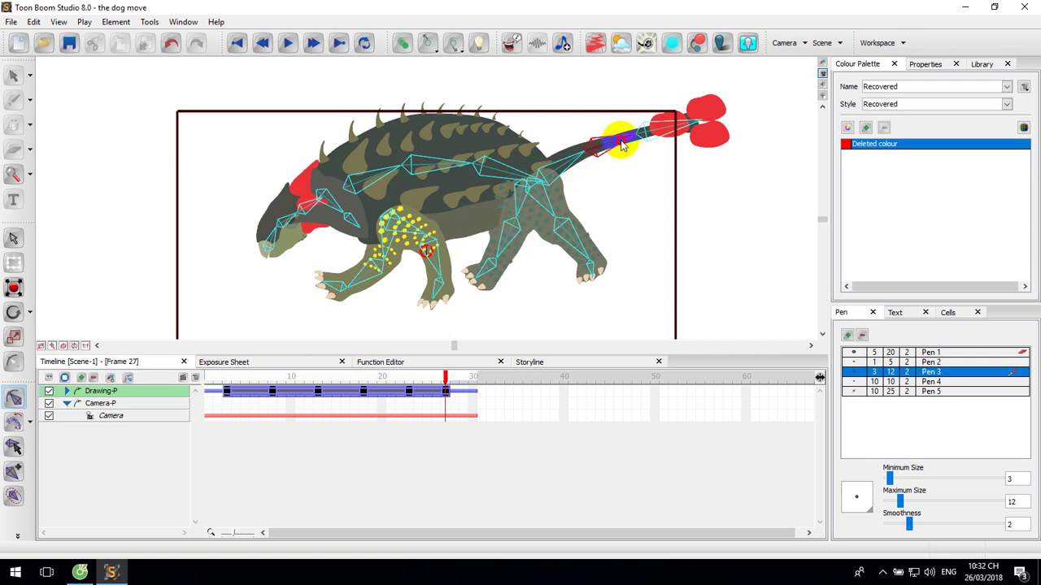
left_click_drag(622, 145, 623, 141)
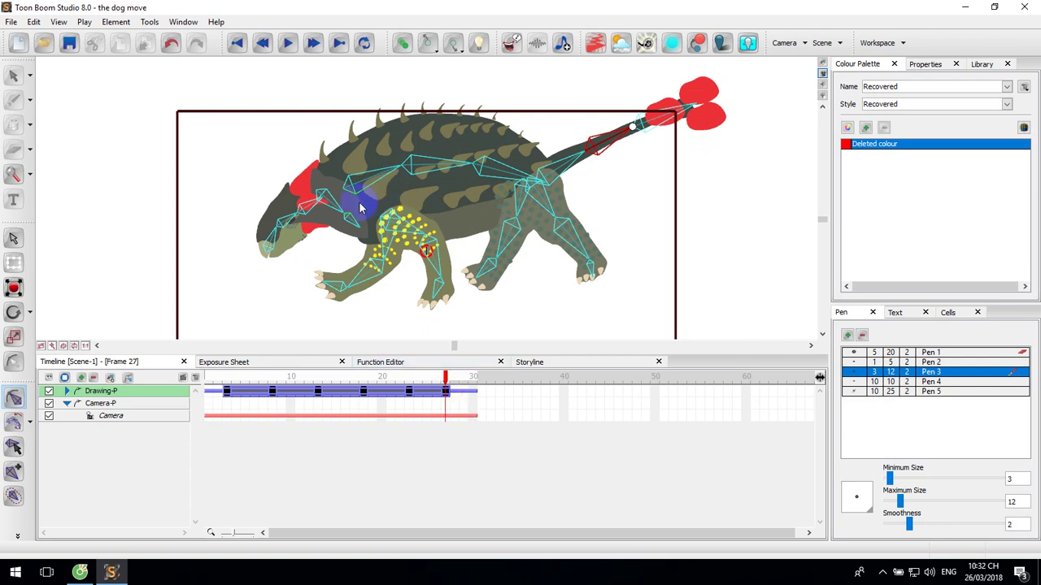
At frame 27, adjust the snout and neck bones and rotate the rear spine bone slightly upward
left_click(269, 249)
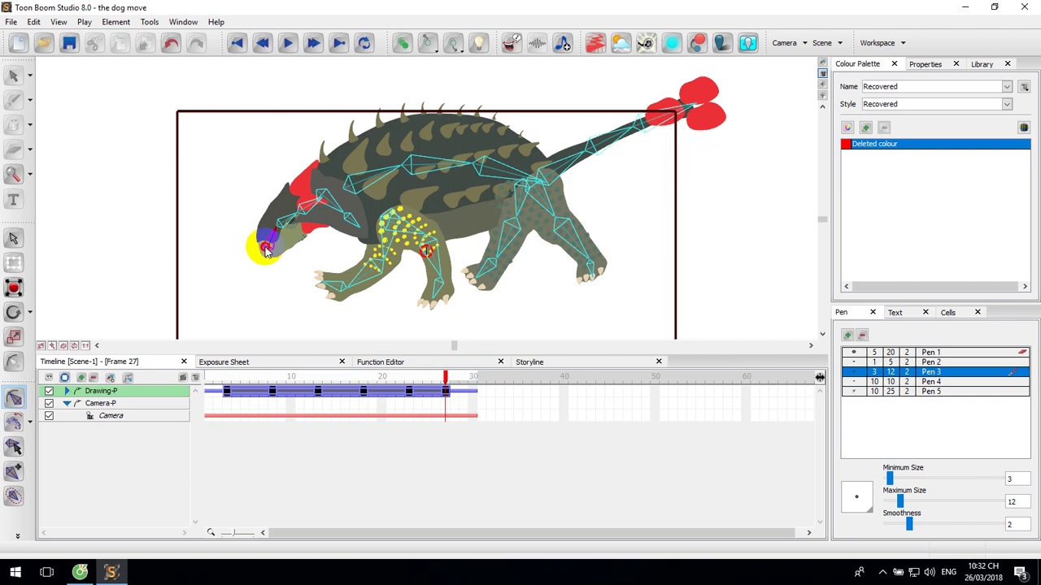
left_click_drag(266, 250, 260, 243)
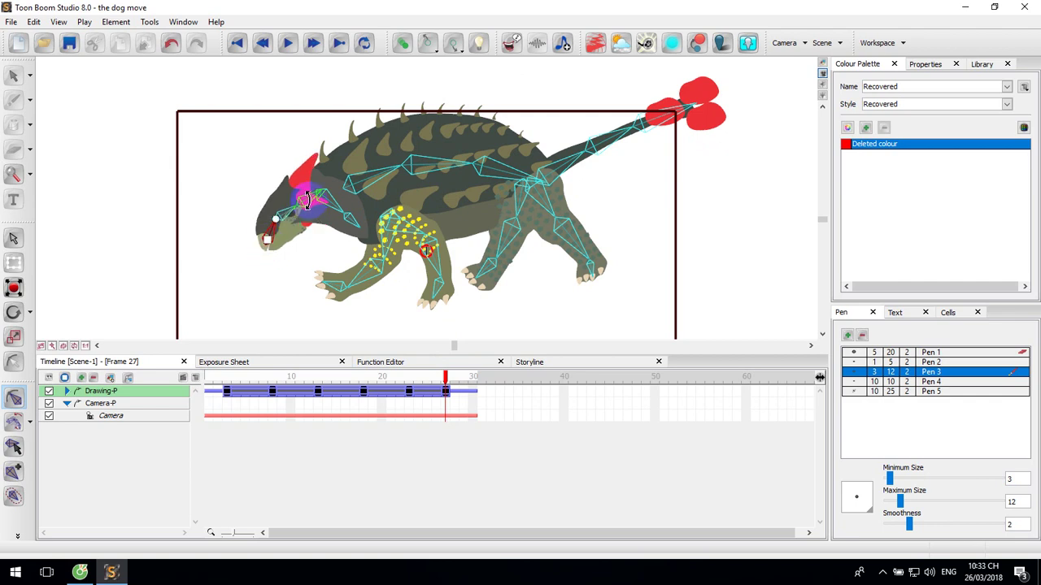
left_click_drag(311, 207, 314, 209)
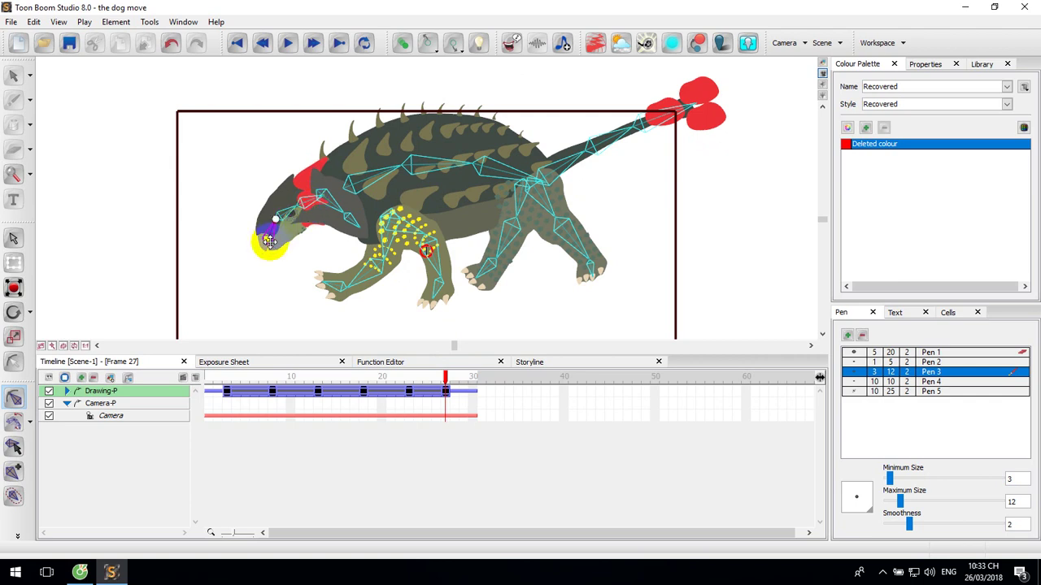
left_click_drag(269, 248, 266, 246)
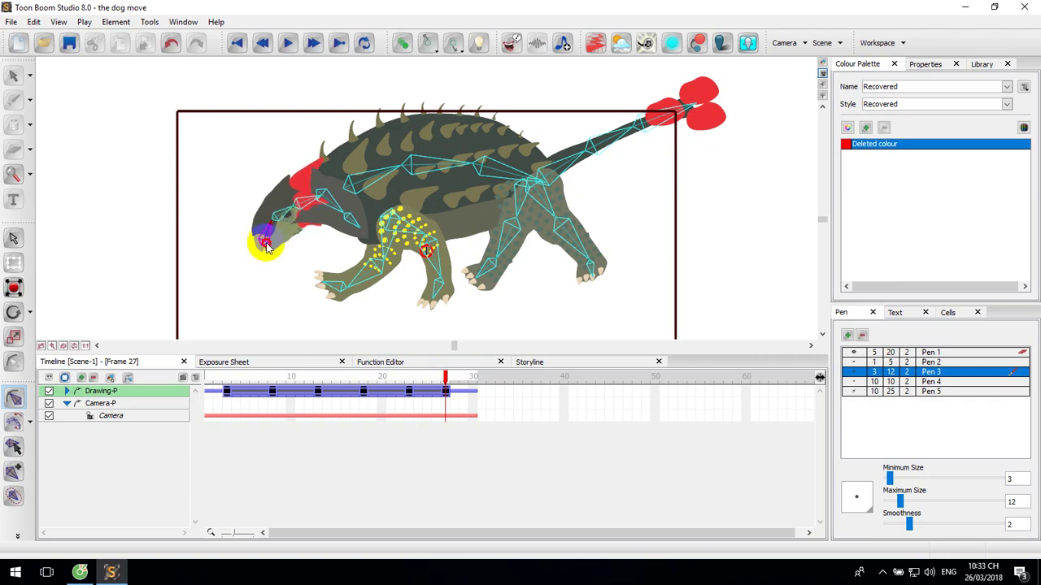
left_click(500, 171)
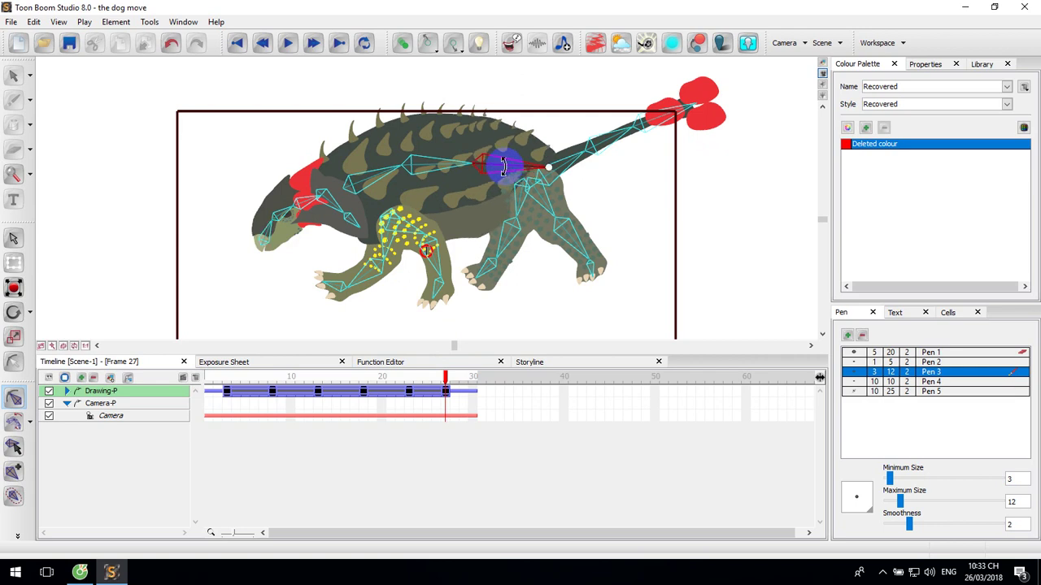
At frame 3, raise the back by adjusting the spine bones and shift one upper front leg bone backward
left_click_drag(446, 378, 230, 394)
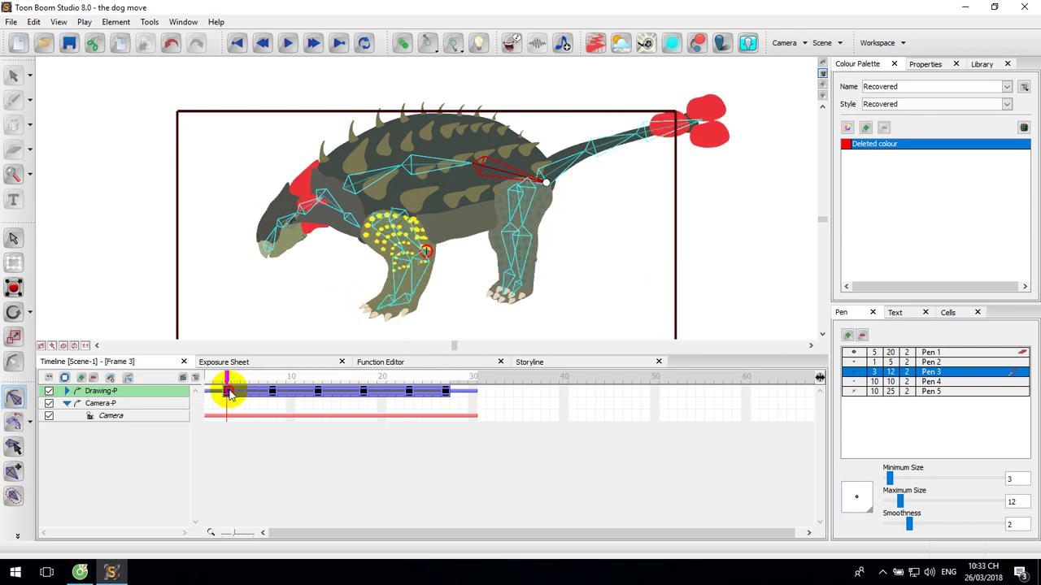
left_click(355, 181)
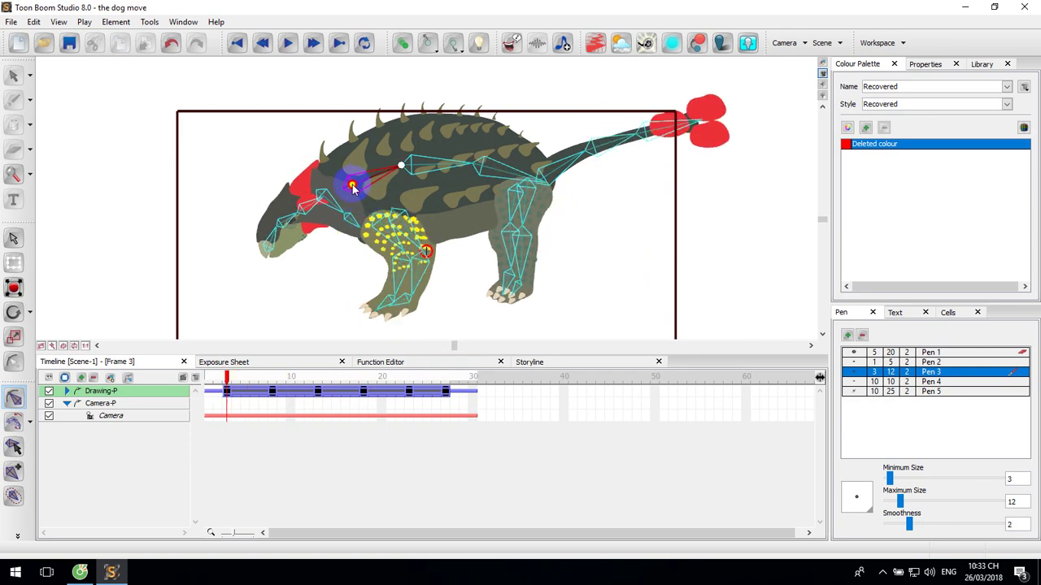
left_click_drag(352, 187, 352, 178)
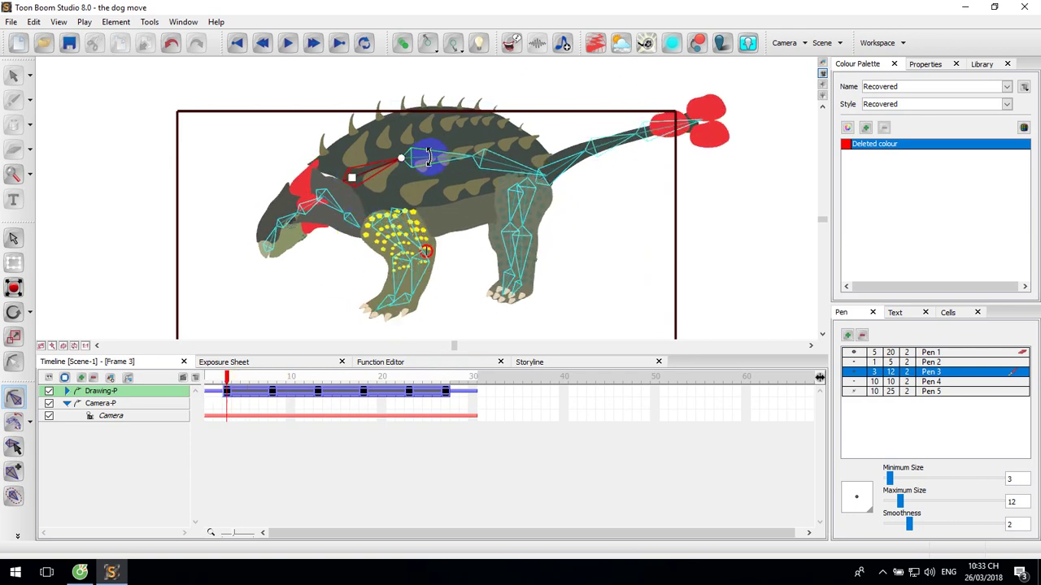
left_click(512, 155)
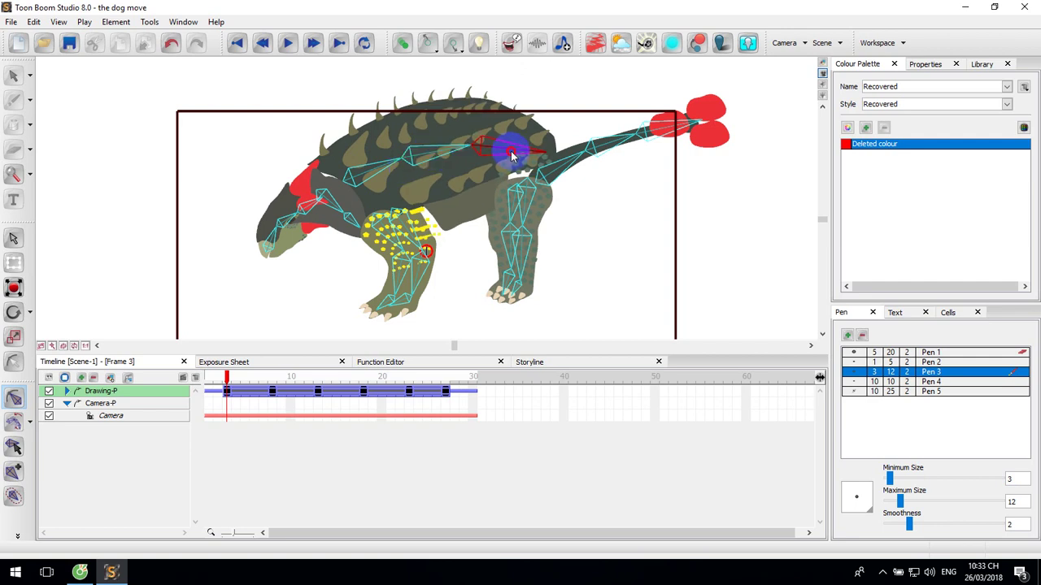
left_click(352, 179)
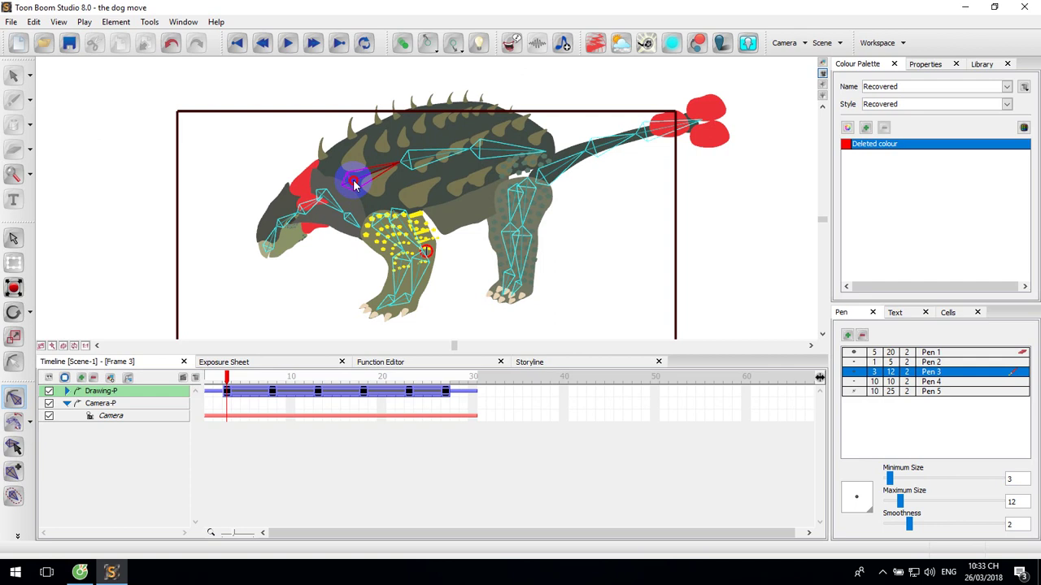
left_click(396, 217)
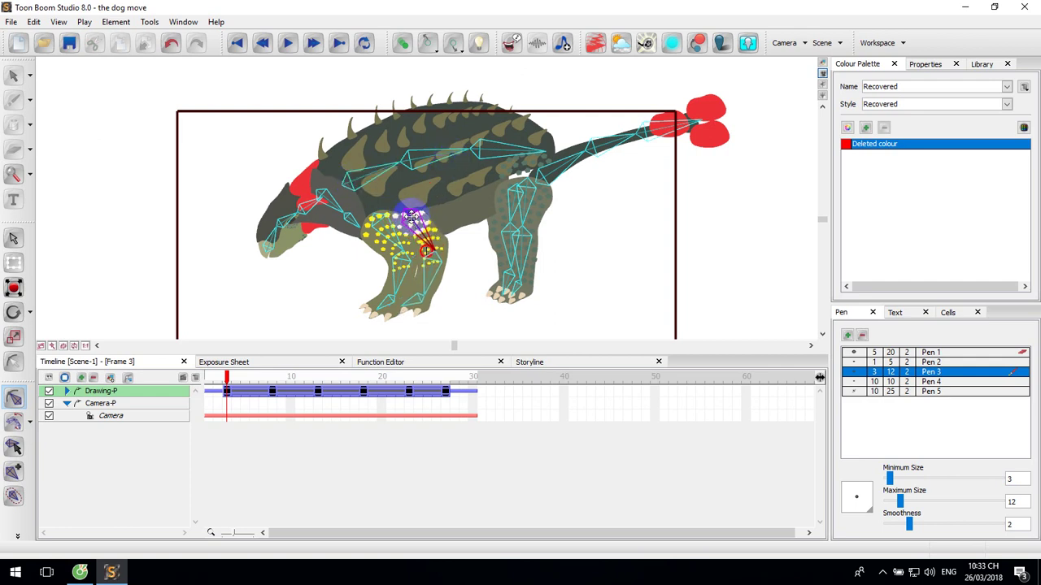
left_click(524, 193)
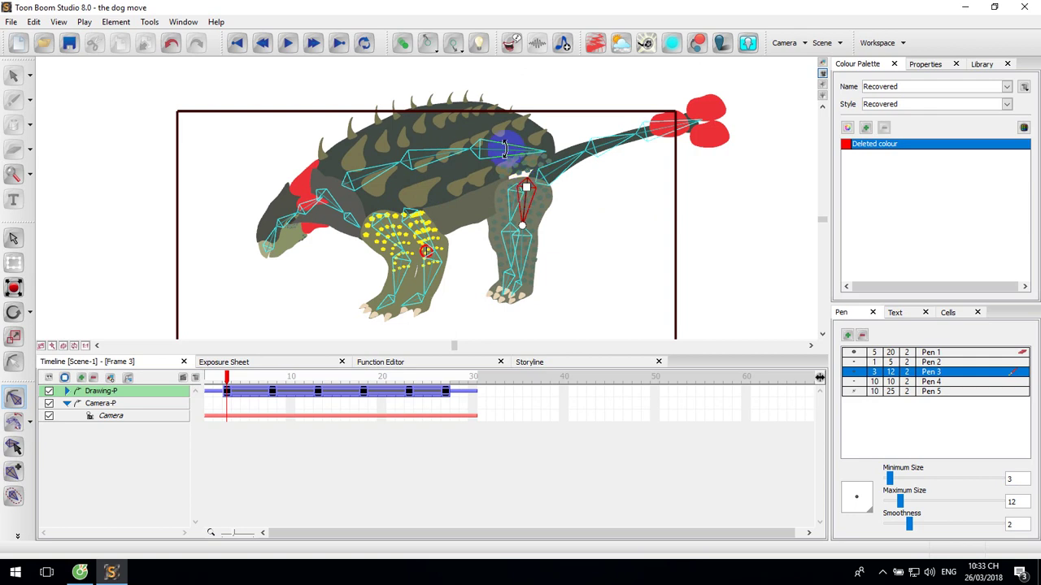
left_click(417, 159)
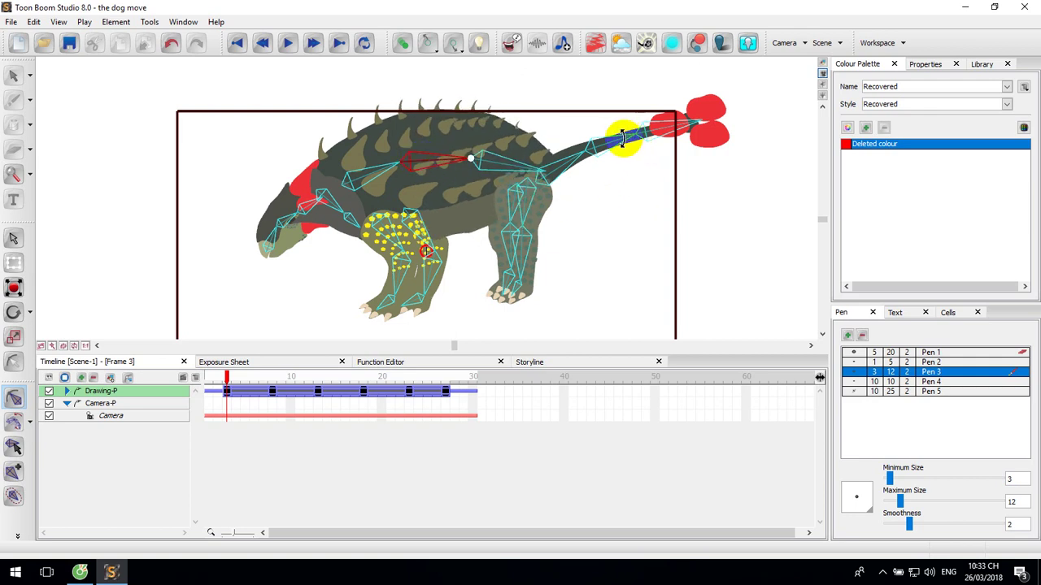
At frame 23, bend the tail bones downward so the tail tip hangs low behind the body
left_click_drag(229, 378, 408, 391)
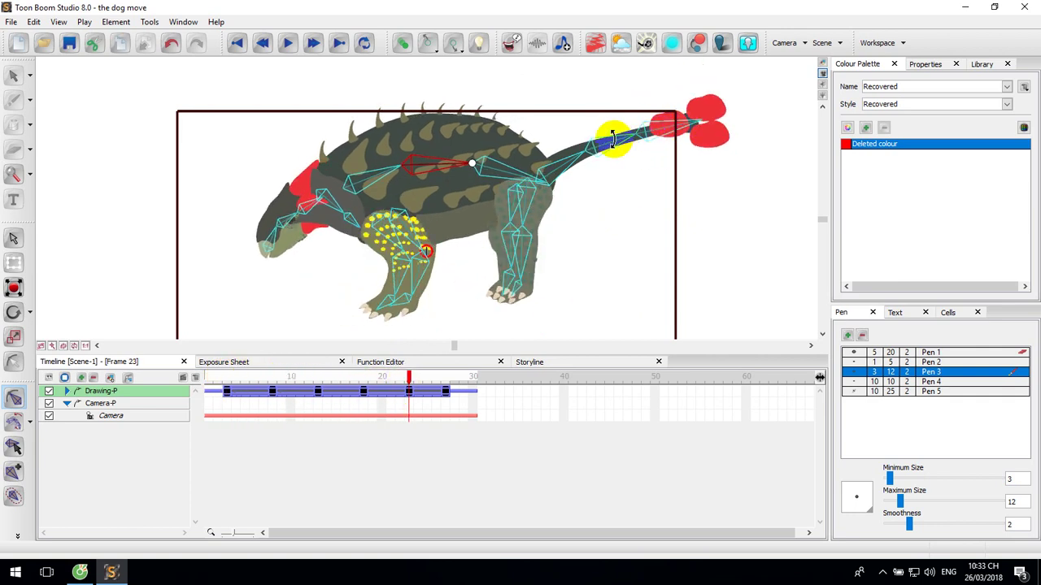
left_click_drag(612, 139, 616, 144)
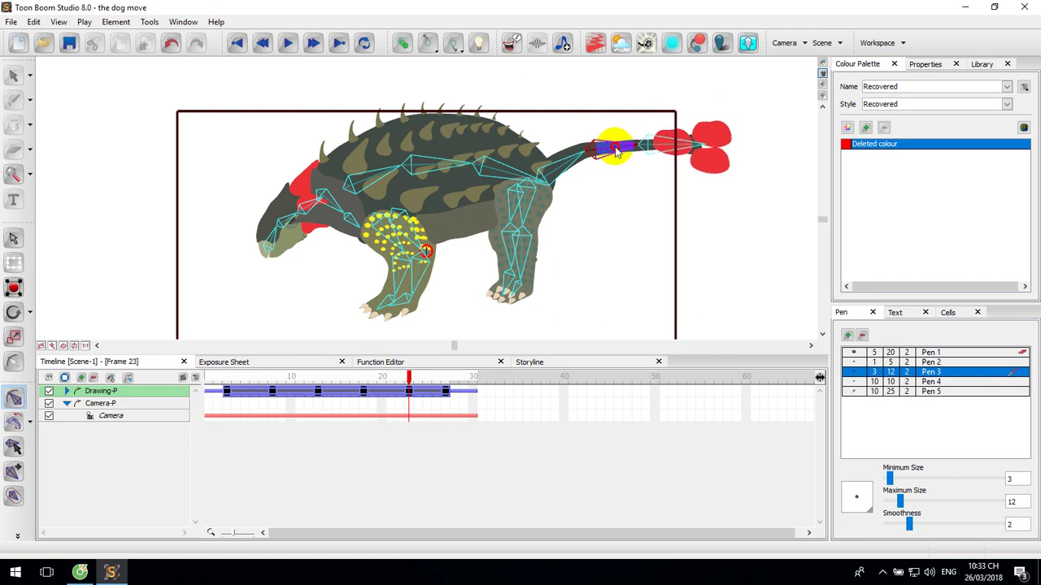
left_click_drag(672, 161, 675, 163)
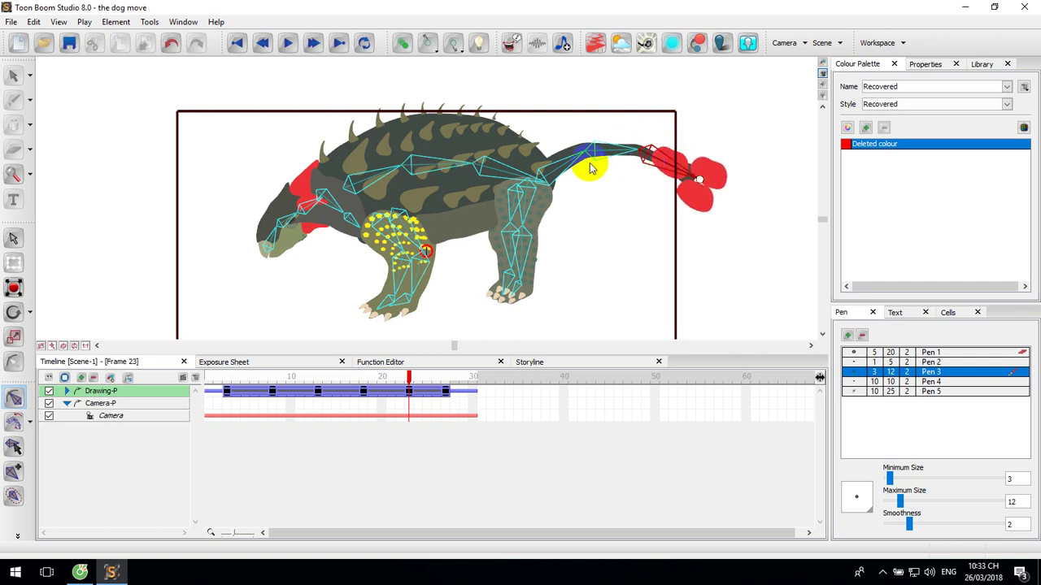
left_click_drag(569, 164, 575, 186)
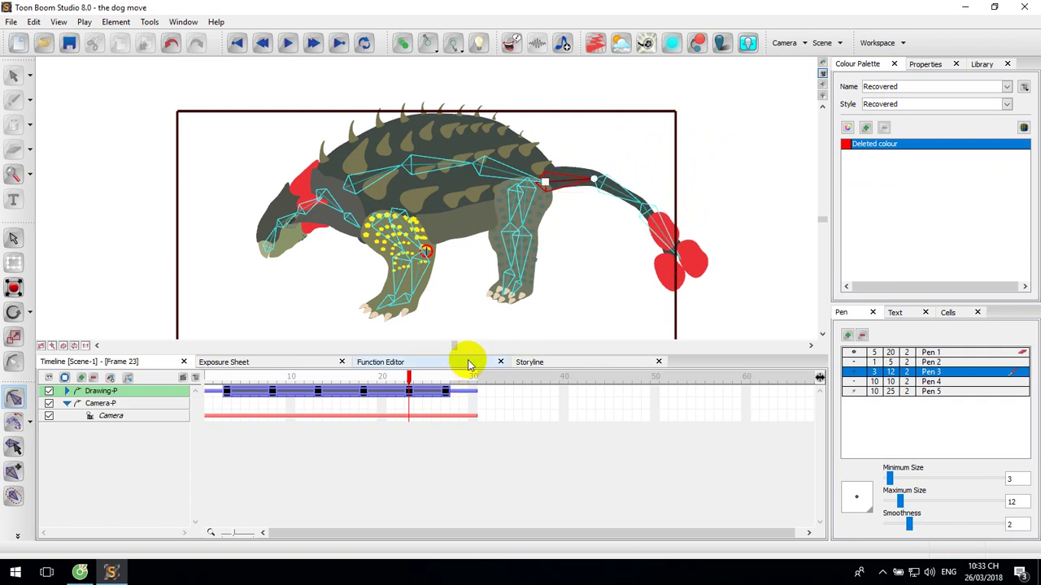
At frame 27, bend the tail bones so the tail curls steeply upward
left_click_drag(410, 387, 445, 384)
left_click_drag(605, 148, 647, 73)
left_click(751, 115)
left_click(821, 107)
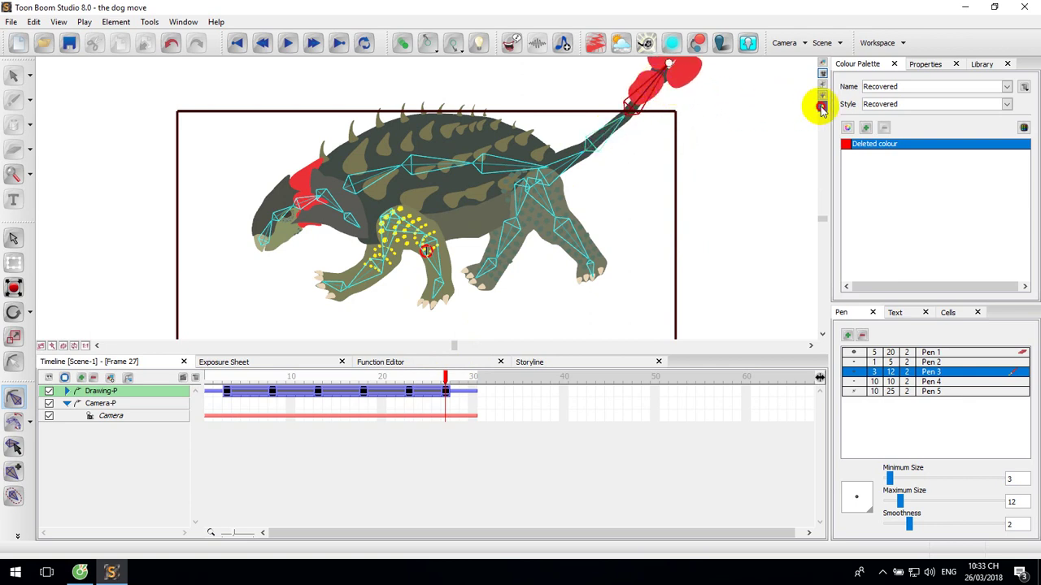
left_click_drag(629, 139, 635, 102)
left_click_drag(580, 174, 578, 214)
left_click_drag(563, 267, 563, 266)
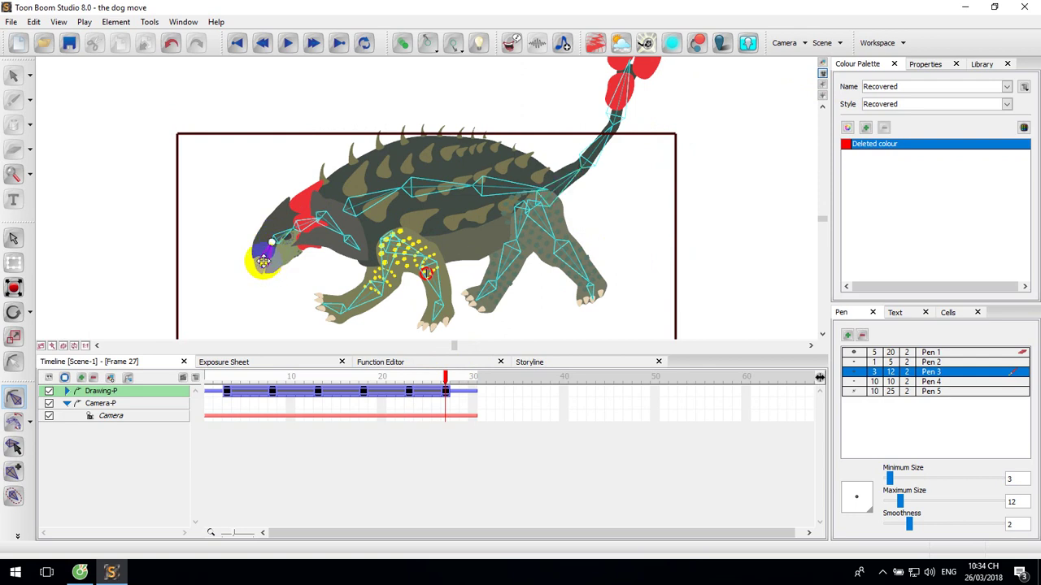
At frame 27, lift the snout tip and adjust the head and neck bones so the head rises
left_click_drag(264, 264, 283, 249)
left_click(254, 240)
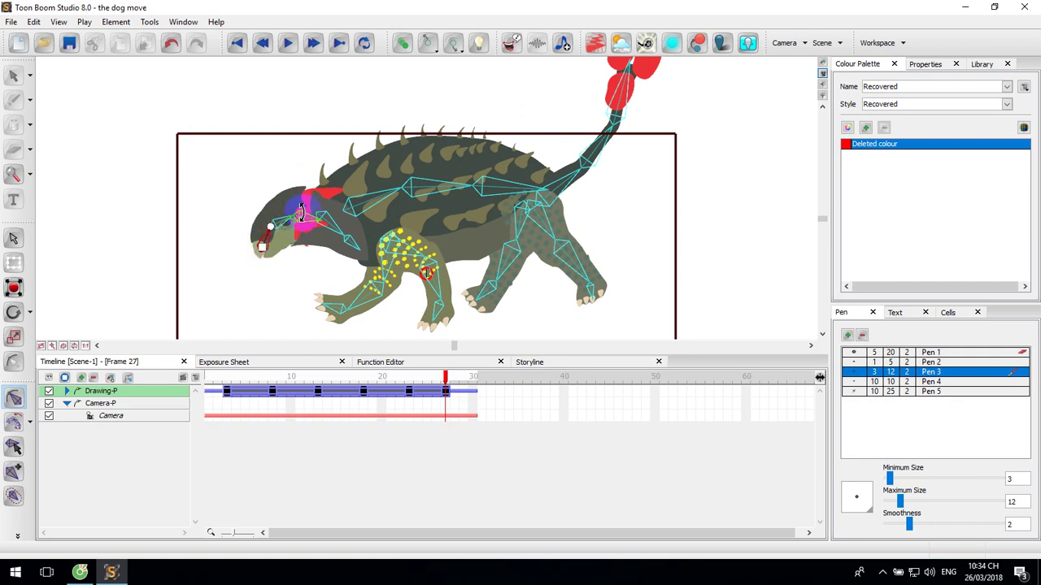
left_click(372, 340)
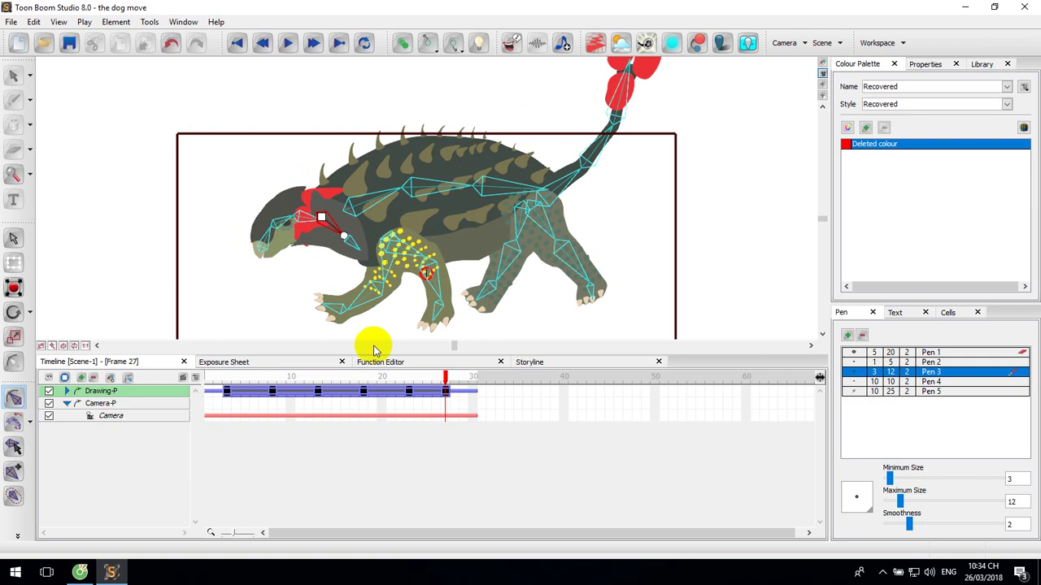
mouse_move(447, 380)
left_mouse_down()
mouse_move(203, 388)
mouse_move(461, 396)
mouse_move(418, 396)
left_mouse_up()
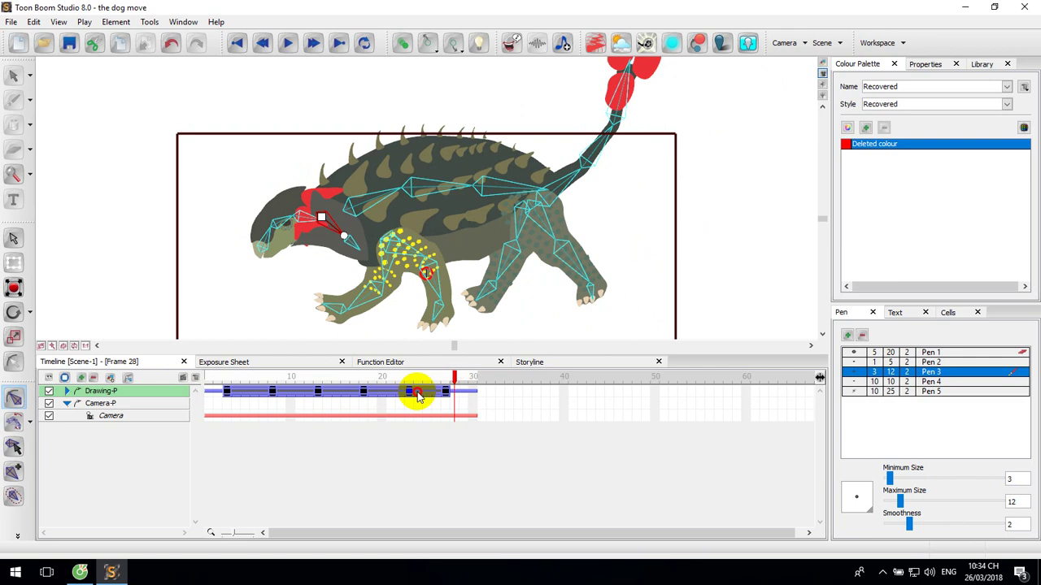
left_click(883, 573)
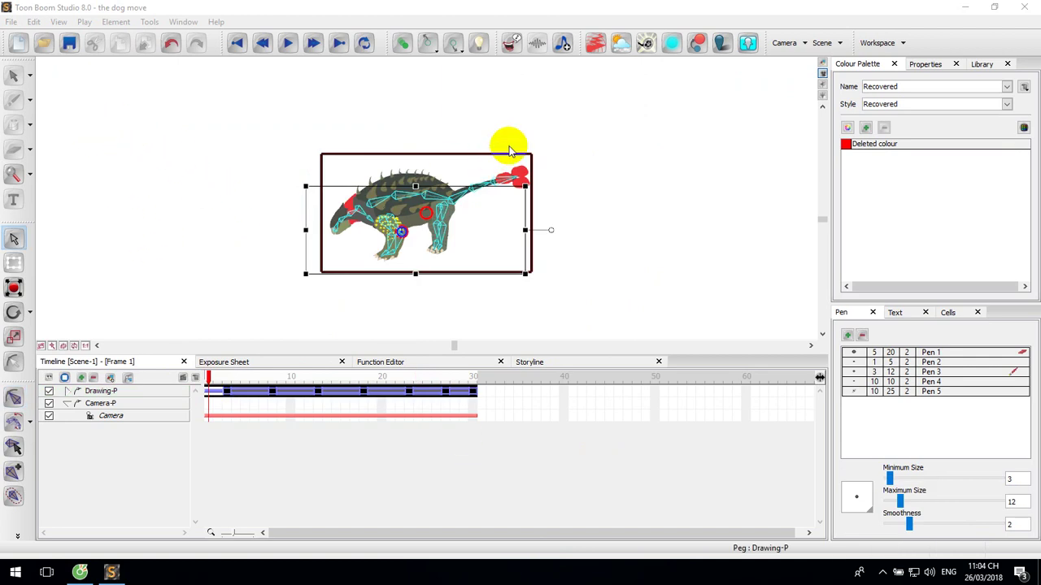
Import the canh 3 image without fitting it to the camera width, and place its layer directly below the Drawing-P peg
left_click(11, 22)
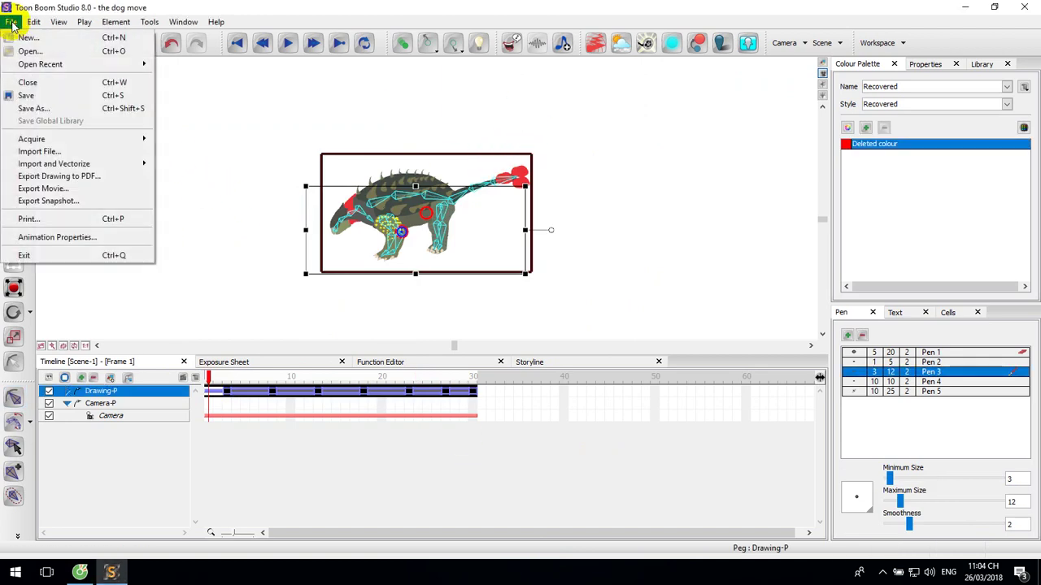
left_click(37, 151)
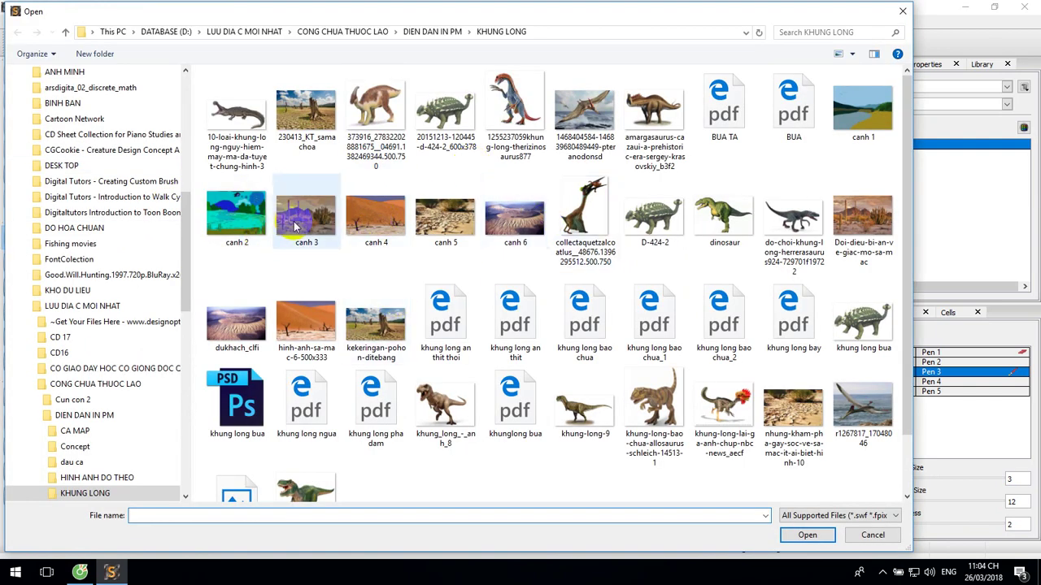
left_click(305, 220)
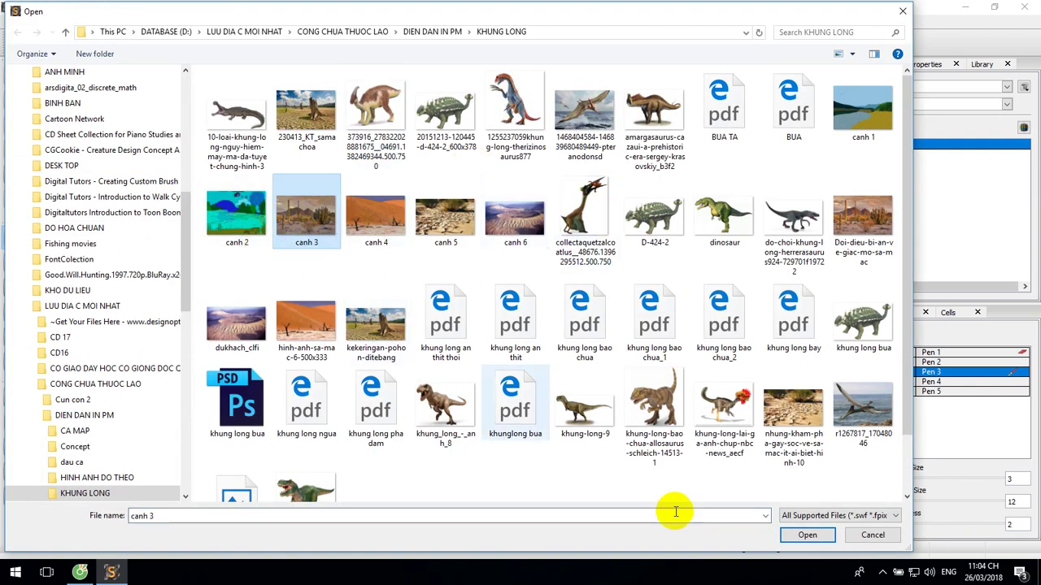
left_click(807, 535)
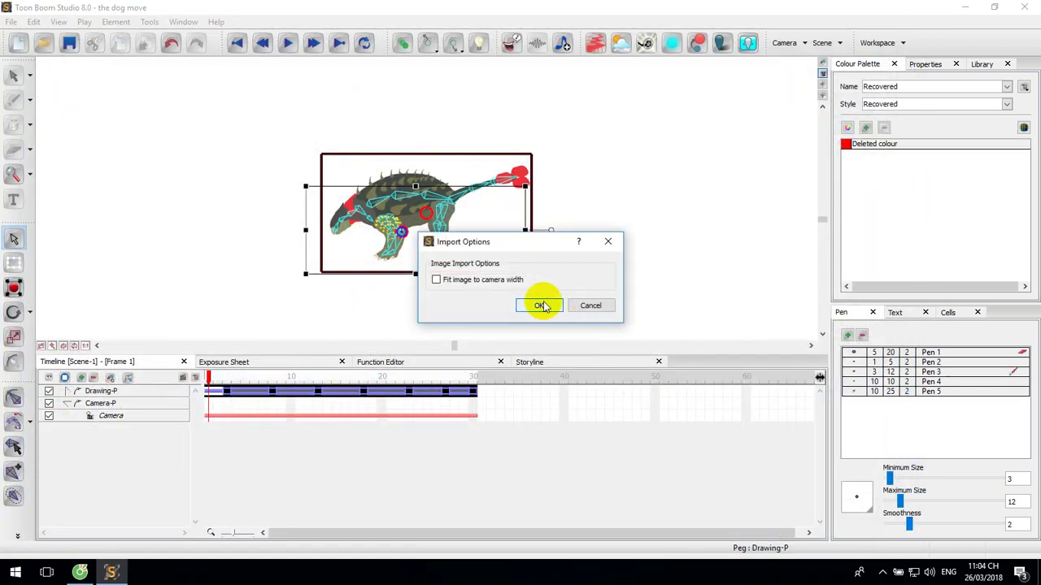
left_click(537, 304)
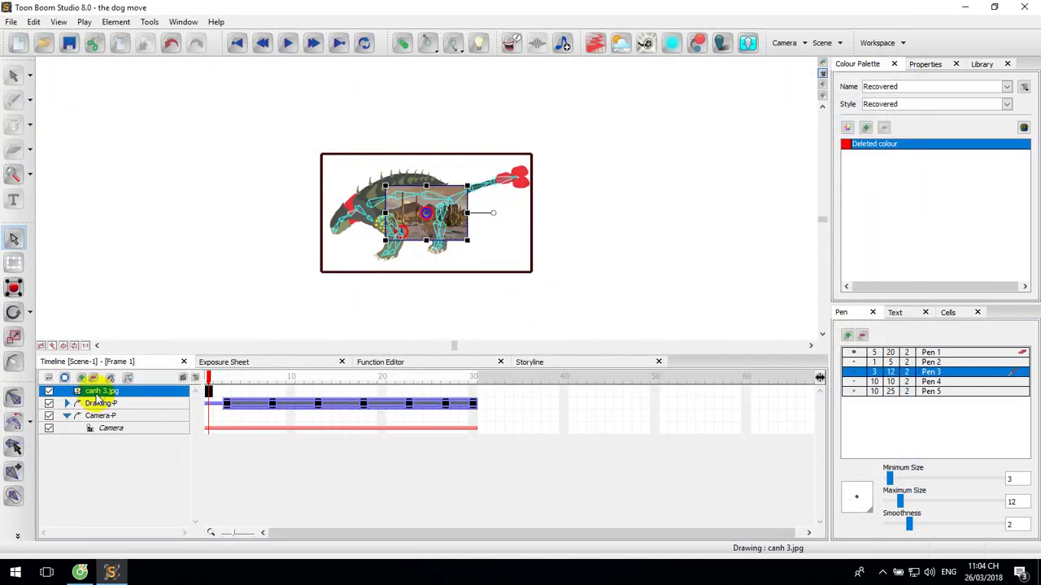
mouse_move(99, 395)
left_mouse_down()
mouse_move(94, 415)
mouse_move(83, 406)
left_mouse_up()
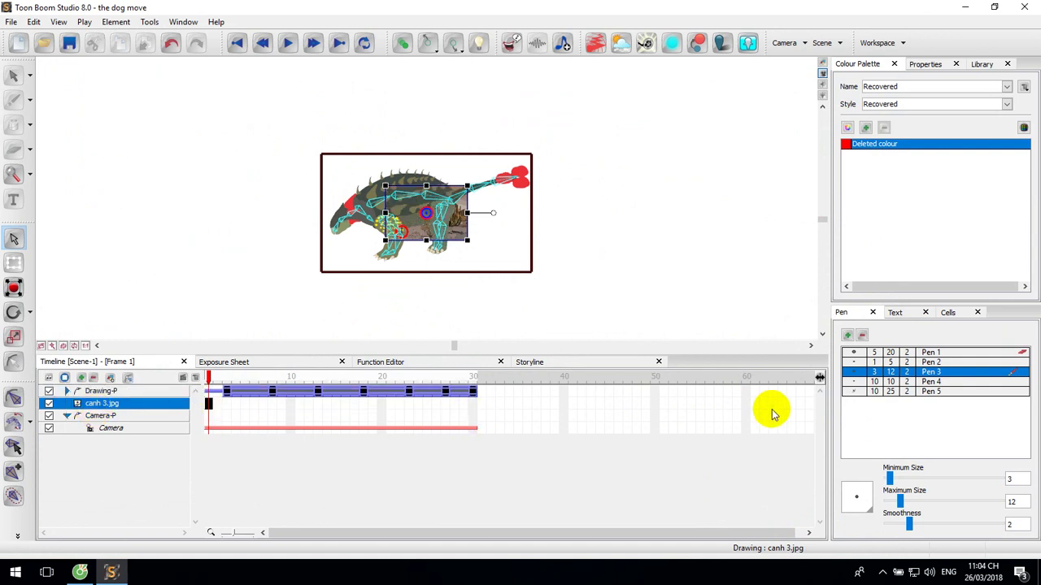
Extend the exposure of the canh 3.jpg layer to frame 67
left_click(811, 415)
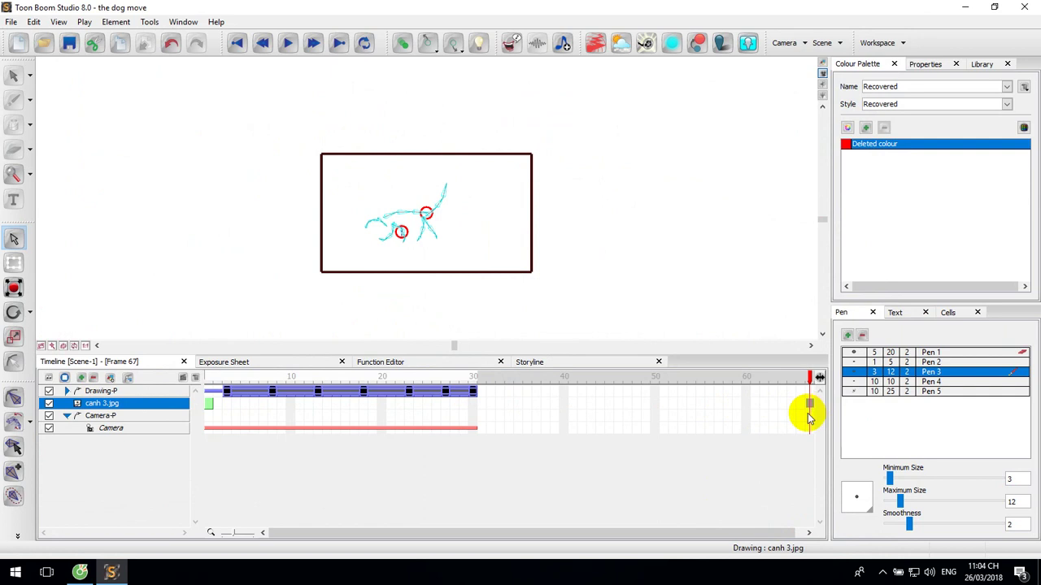
left_click(809, 416)
left_click(808, 404)
right_click(808, 404)
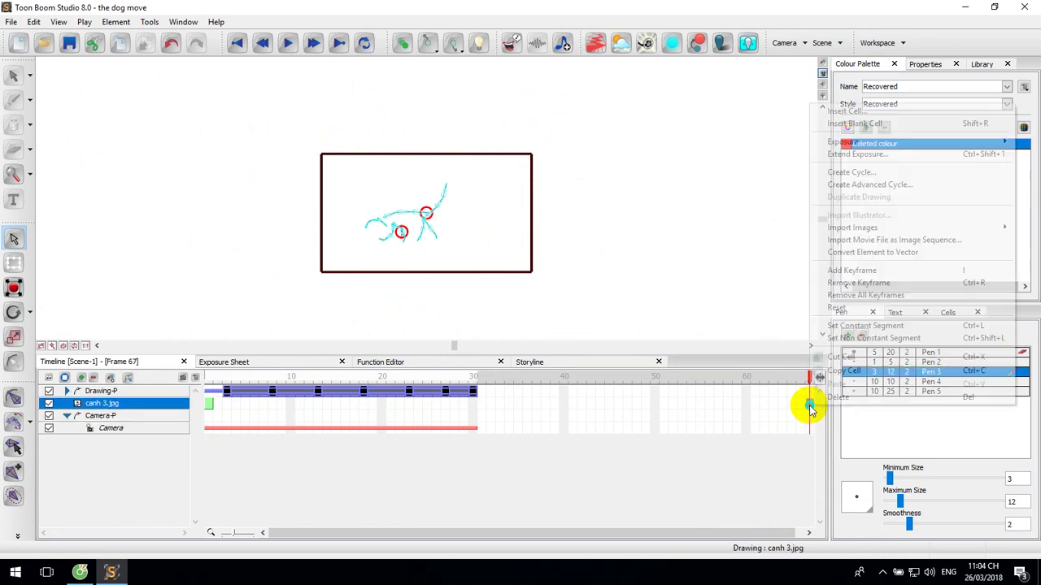
left_click(868, 155)
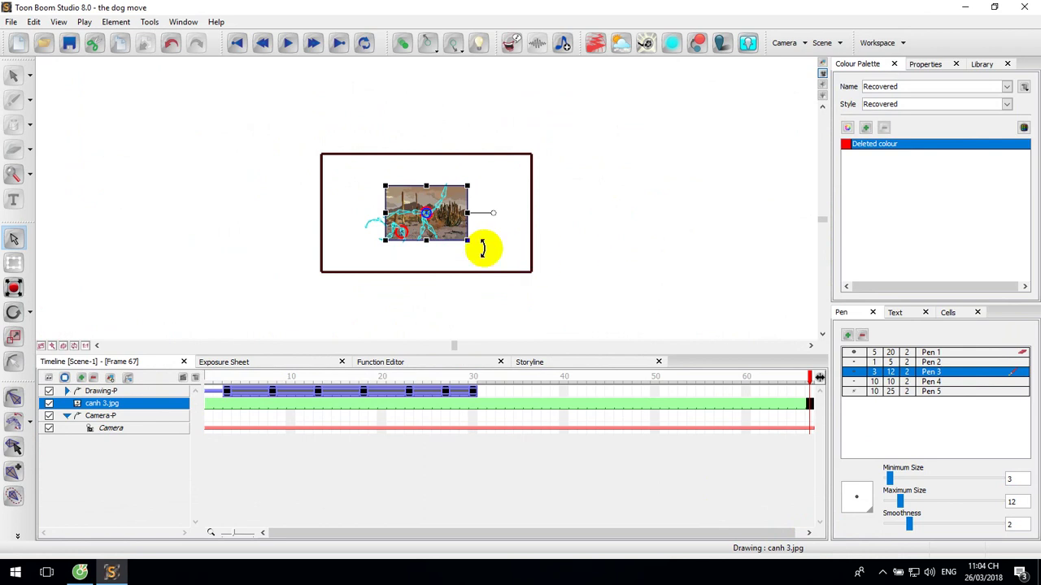
Enlarge the desert background image from its corner until it extends well beyond the camera frame on all sides
left_click_drag(468, 240, 533, 273)
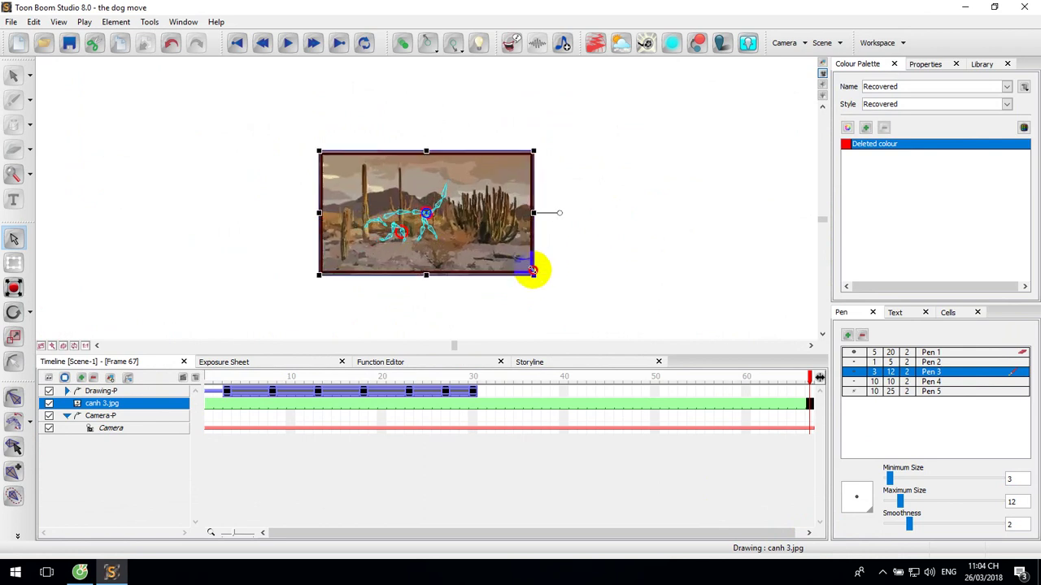
left_click(208, 404)
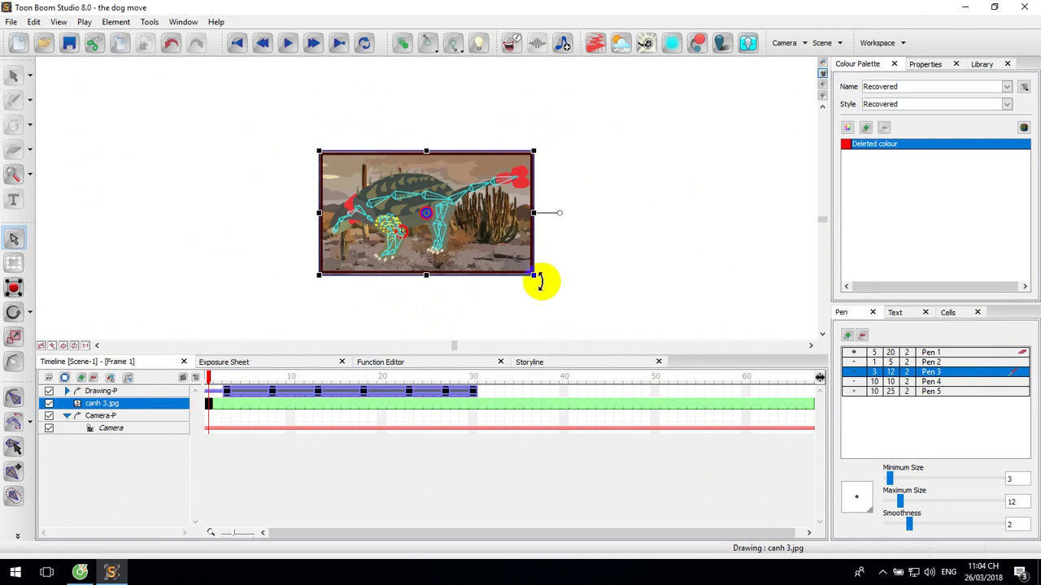
left_click_drag(533, 274, 625, 313)
left_click(690, 257)
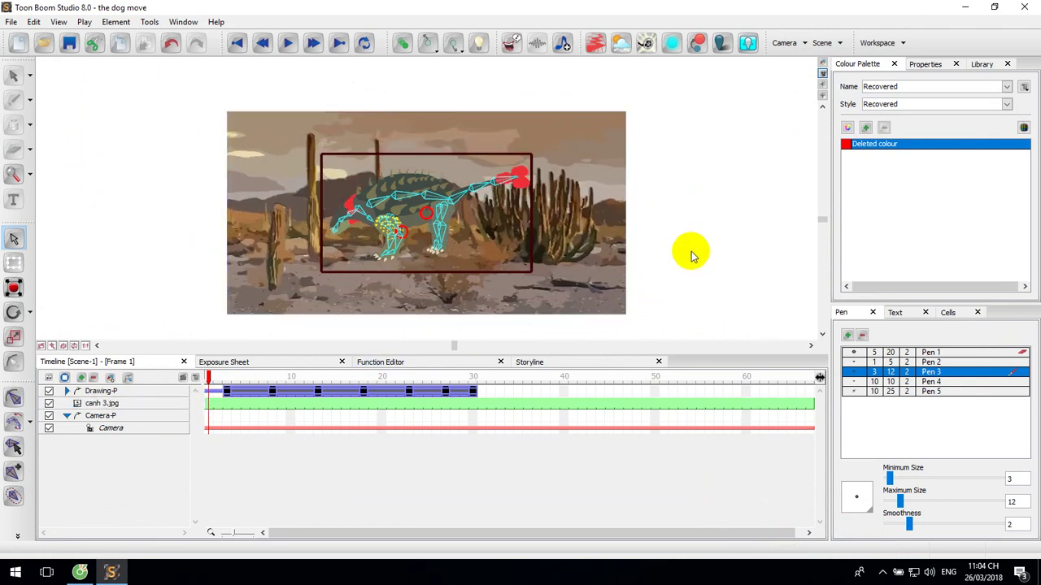
At frame 1, move the Drawing-P peg so the dinosaur stands at the right edge of the camera frame, mostly outside it
left_click(101, 392)
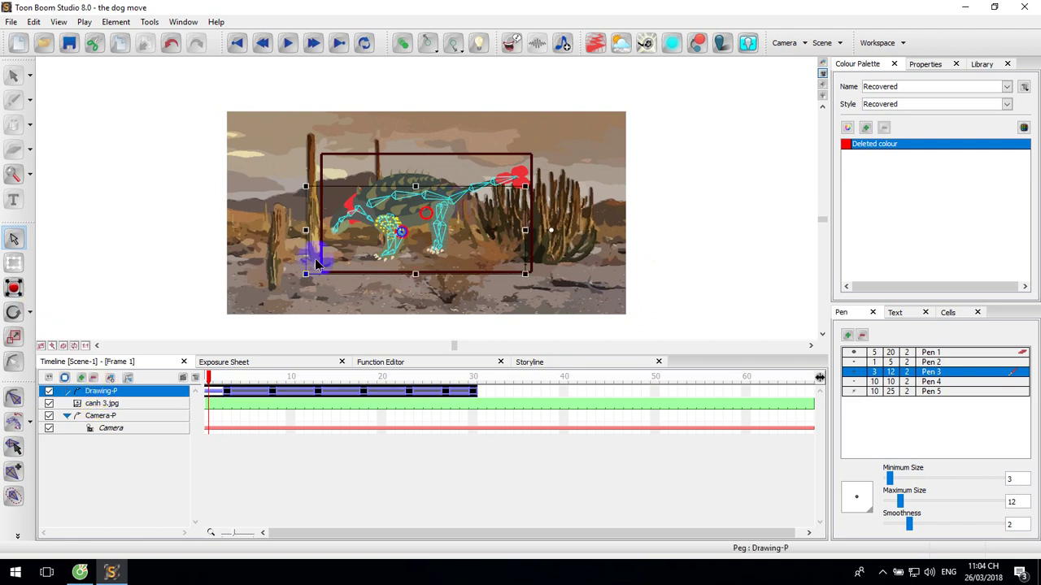
mouse_move(392, 213)
left_mouse_down()
mouse_move(540, 240)
mouse_move(553, 218)
left_mouse_up()
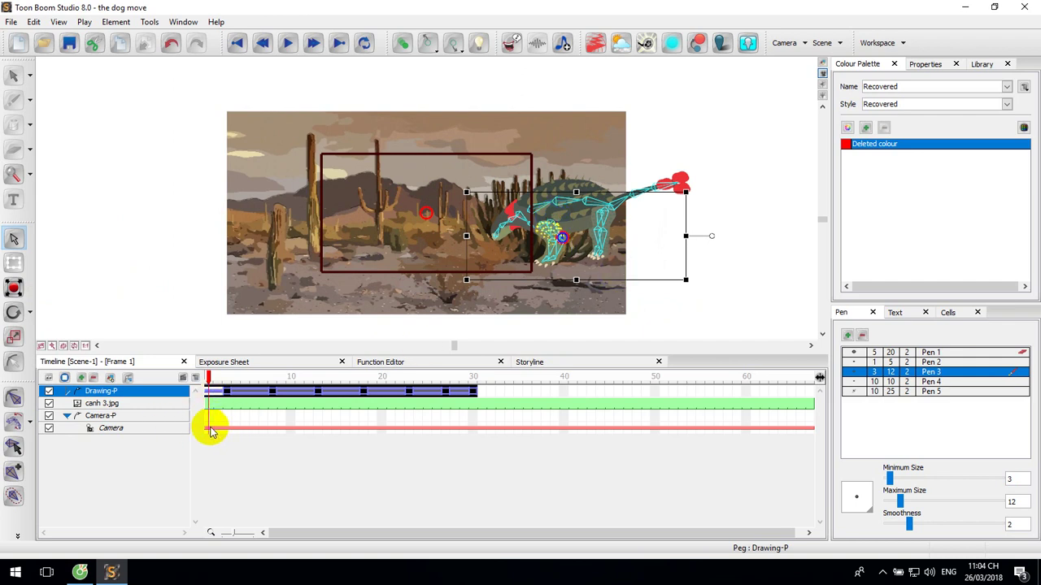
Try to transform the Camera-P peg at frame 1, and switch the scene to the top view
left_click(136, 418)
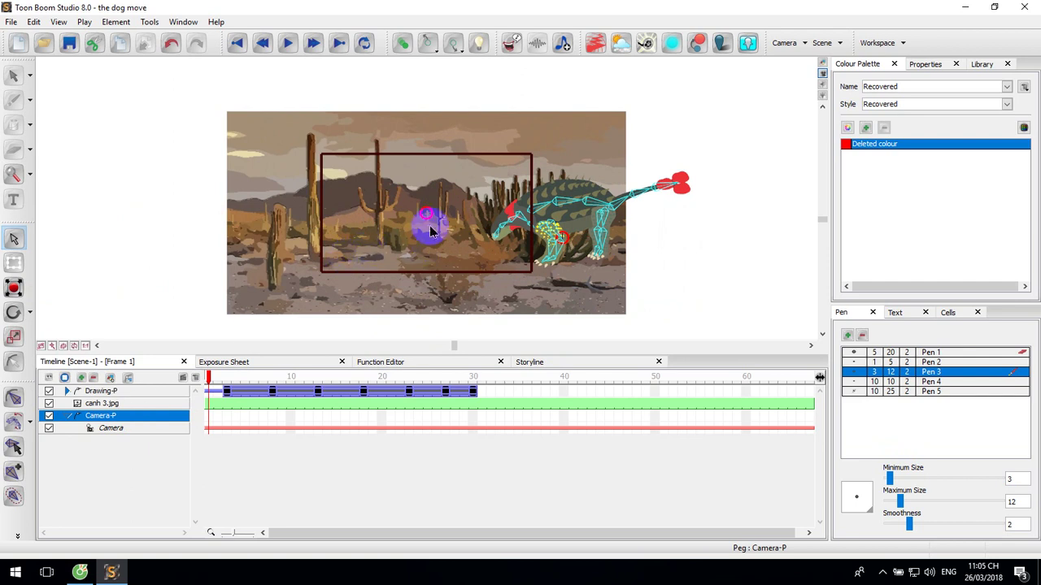
left_click(15, 266)
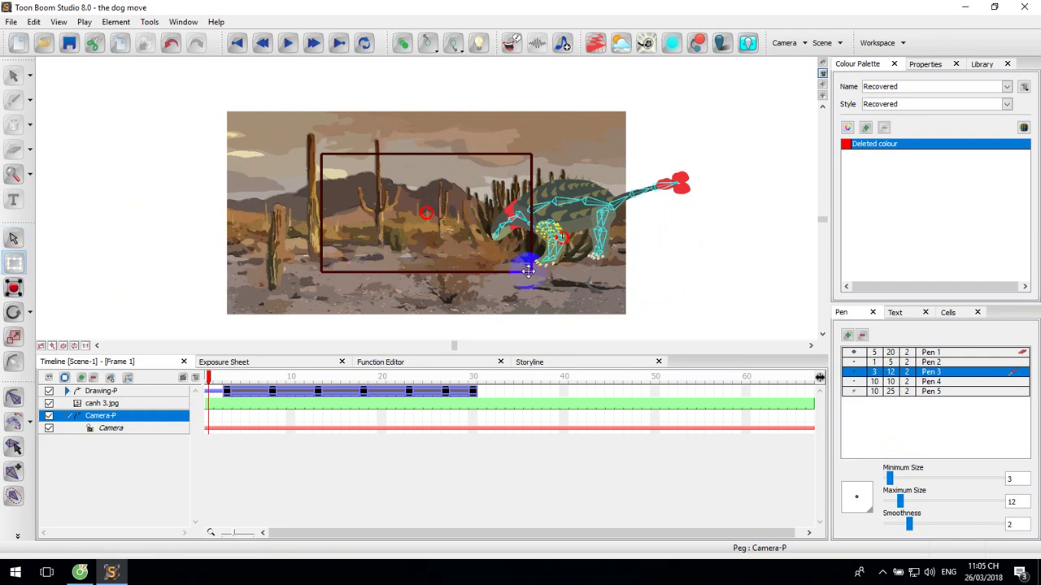
left_click(535, 281)
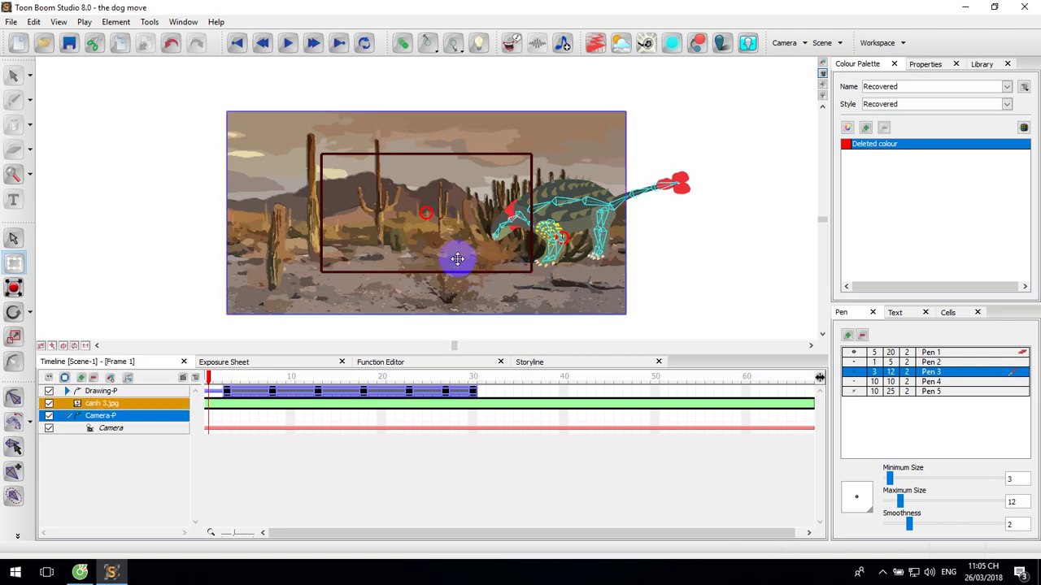
left_click(685, 291)
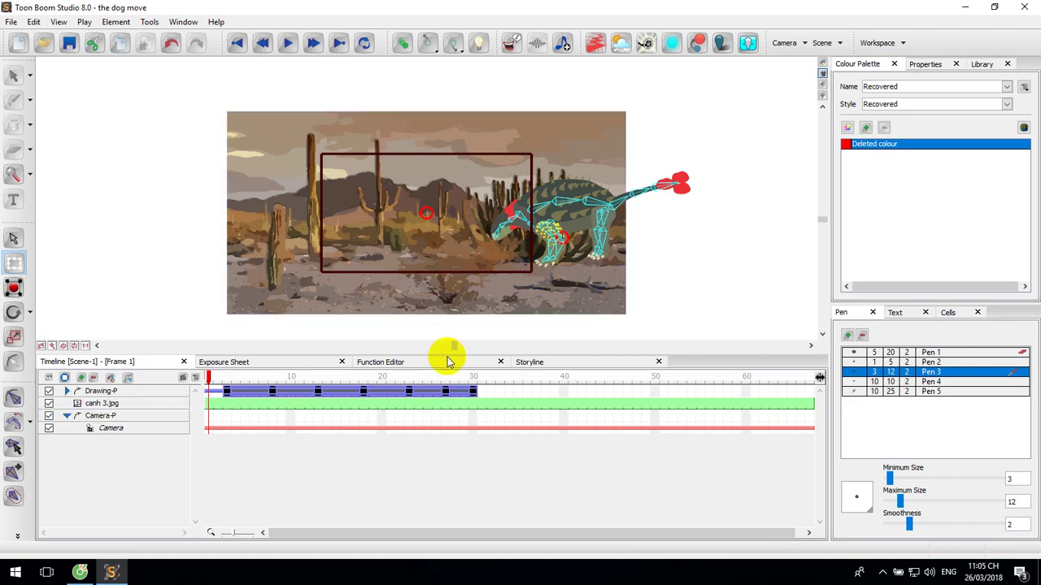
left_click(822, 96)
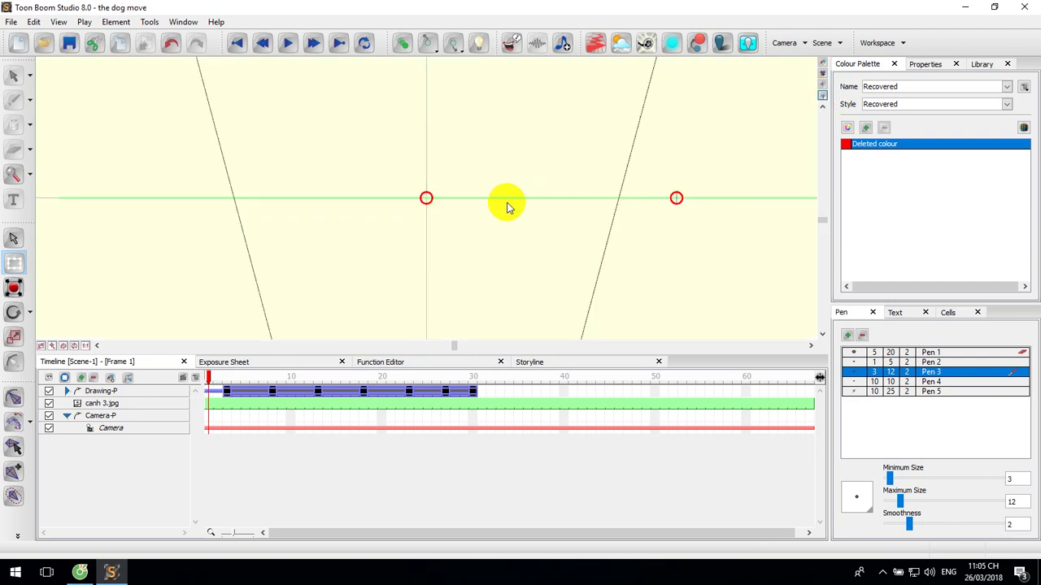